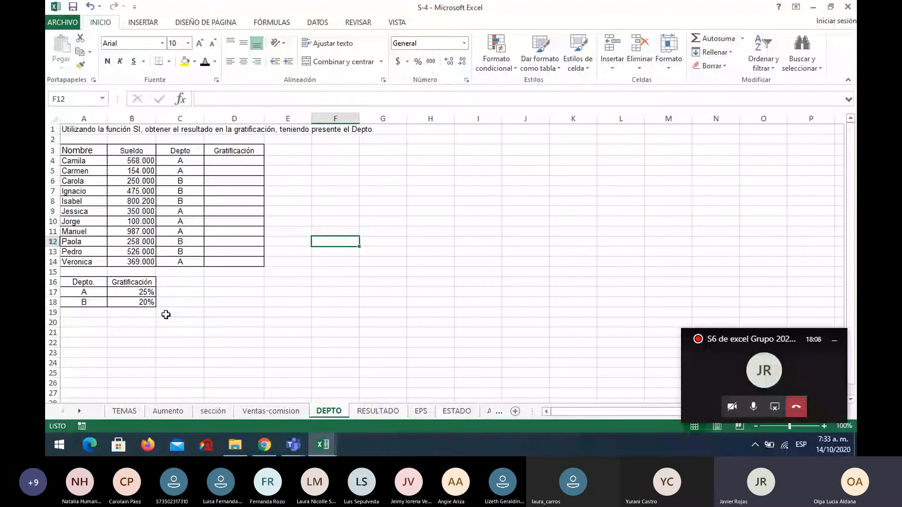
# Open the Aumento sheet and start an SI function in the first Nuevo Sueldo cell, E6.
pyautogui.click(174, 413)
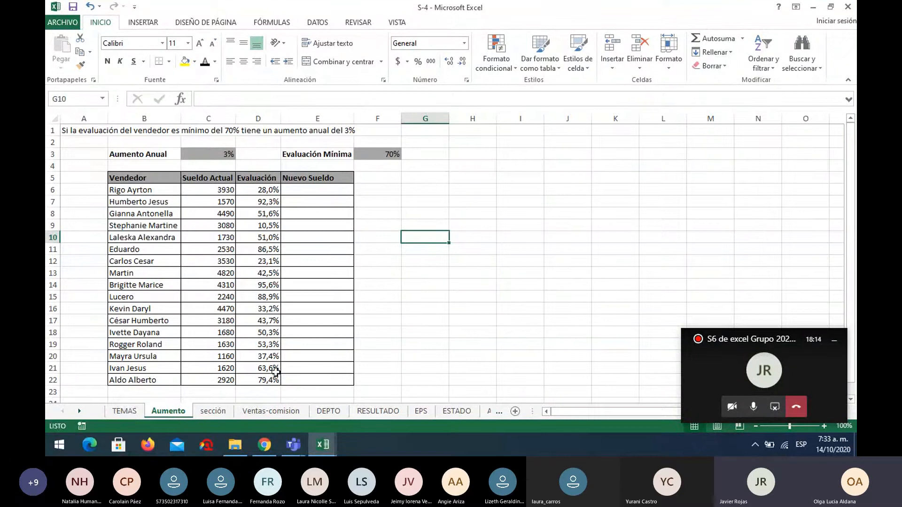
pyautogui.click(331, 193)
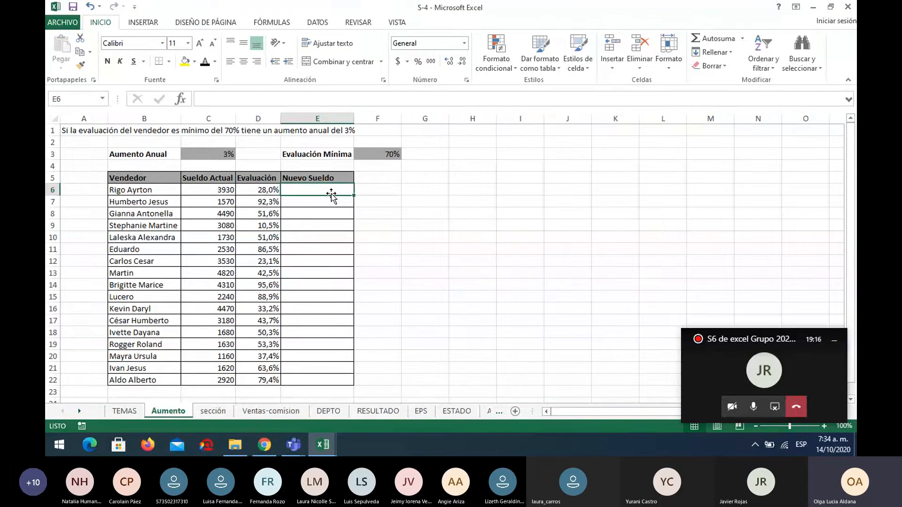
pyautogui.click(179, 99)
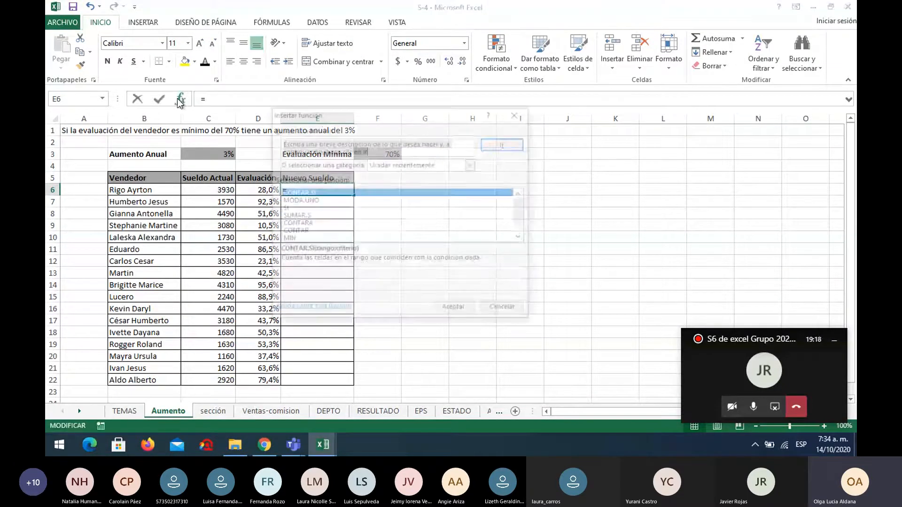
pyautogui.click(326, 207)
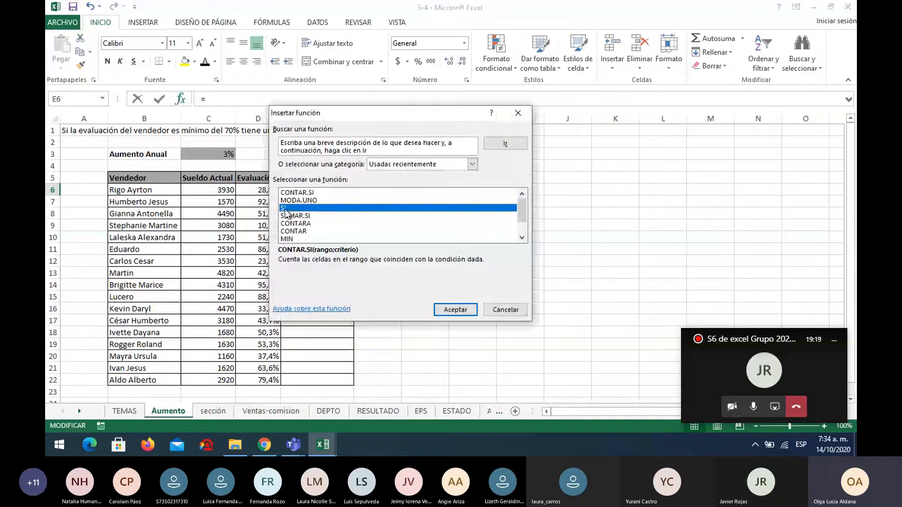
pyautogui.click(459, 312)
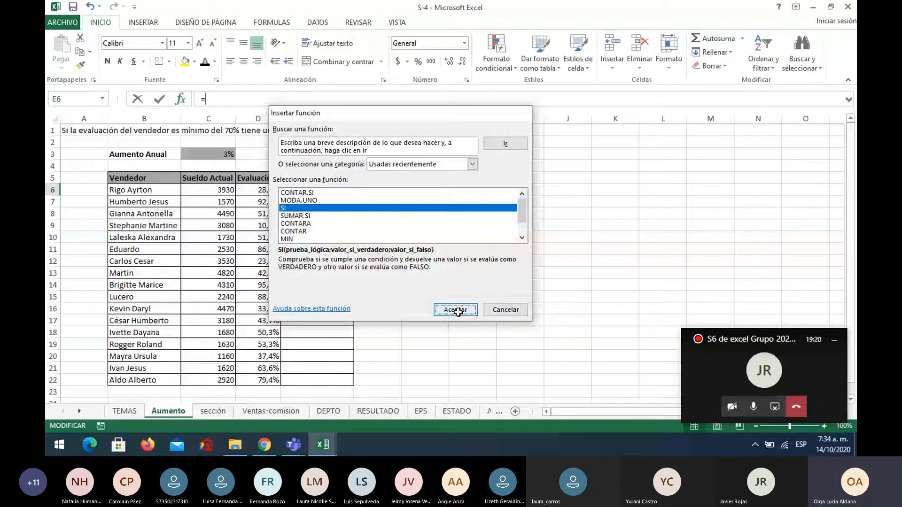
pyautogui.moveTo(387, 133); pyautogui.dragTo(579, 151)
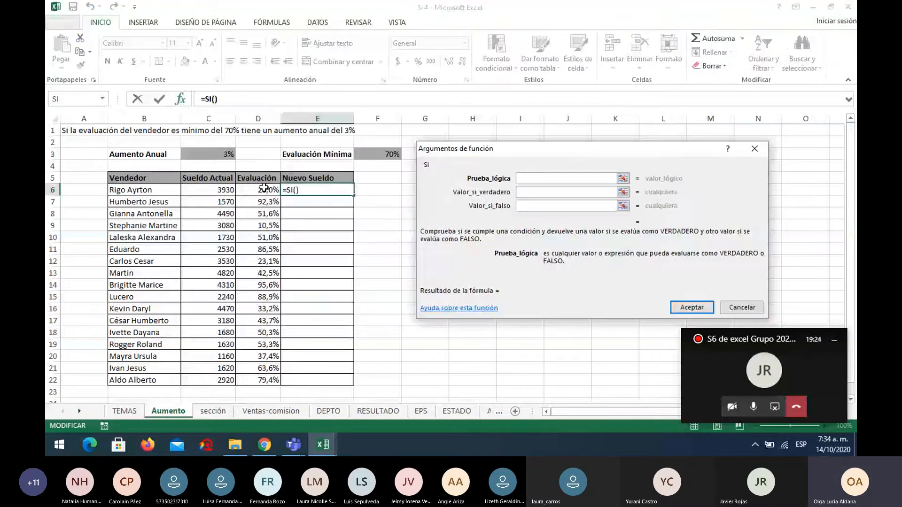
# Set the SI function's logical test to D6>=$F$3, with the minimum evaluation cell as an absolute reference.
pyautogui.click(264, 188)
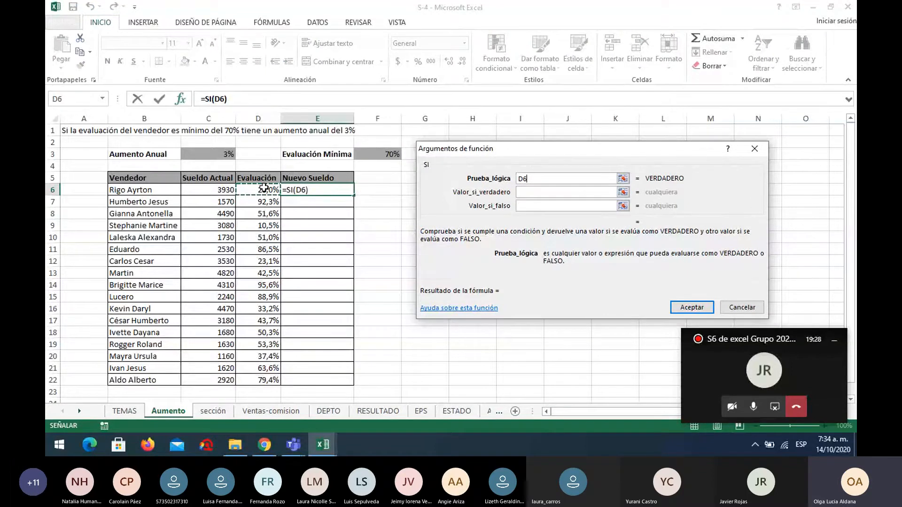
pyautogui.write('>')
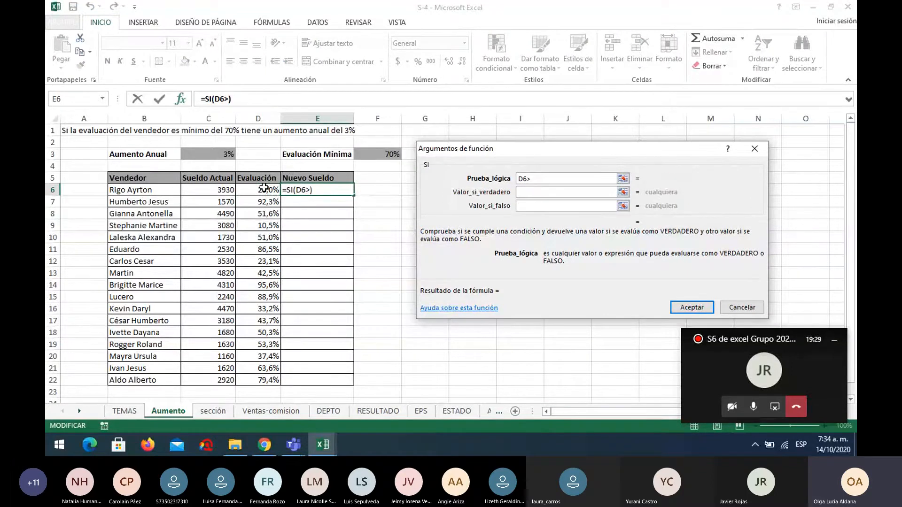
pyautogui.write('=')
pyautogui.click(379, 154)
pyautogui.press('F4')
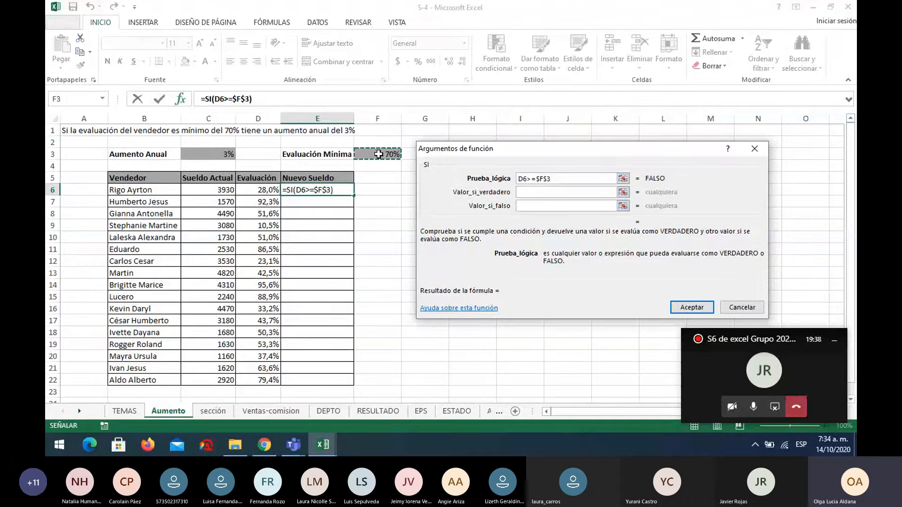
# Set the SI function's value if true to C6+C6*$C$3, with the annual increase cell as an absolute reference.
pyautogui.click(540, 192)
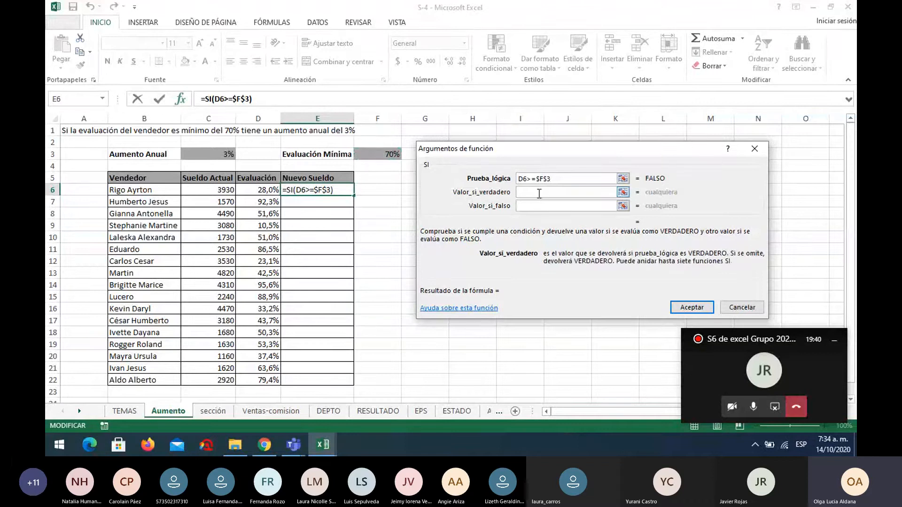
pyautogui.click(212, 190)
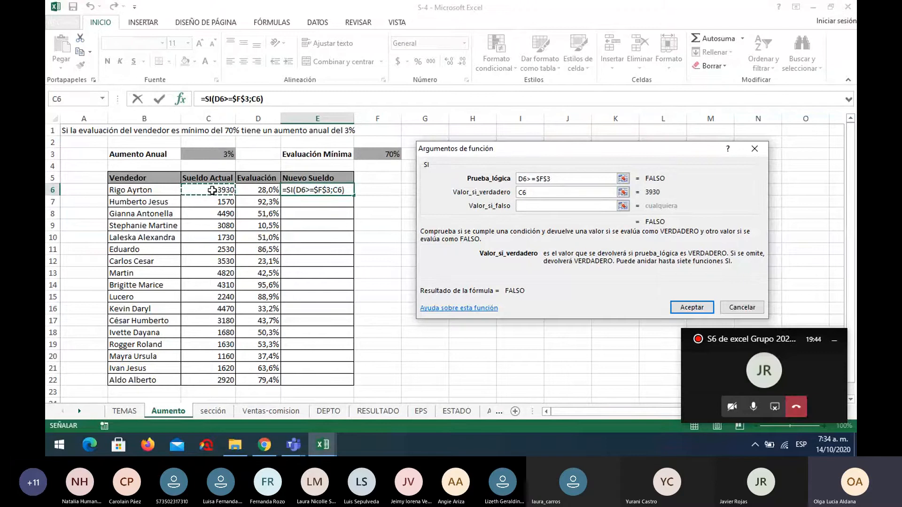
pyautogui.write('+')
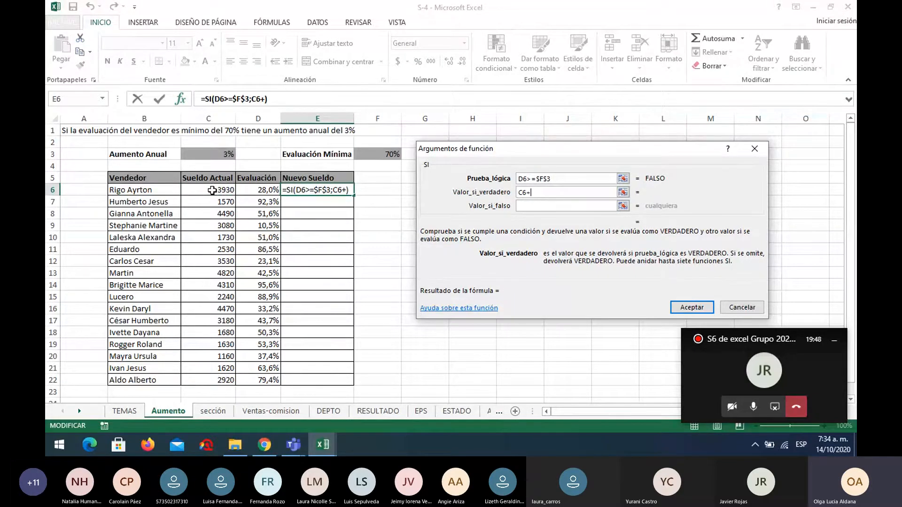
pyautogui.click(212, 190)
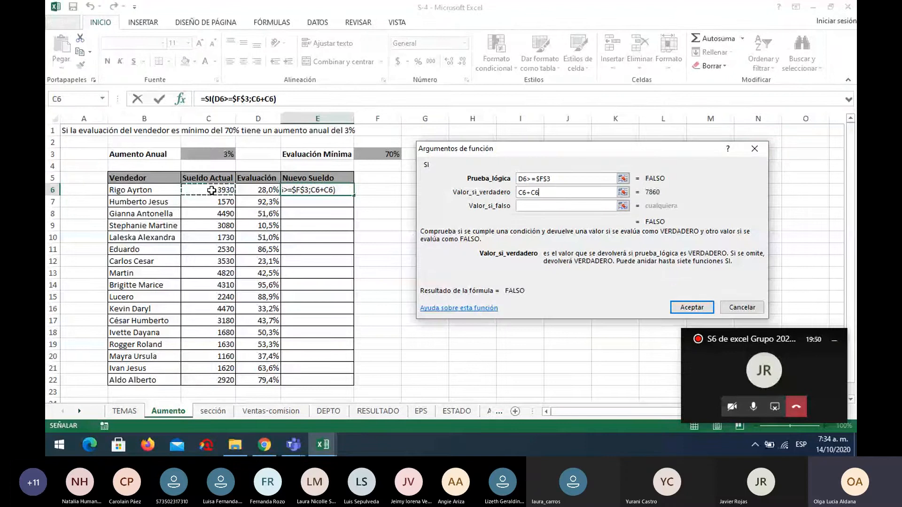
pyautogui.write('*')
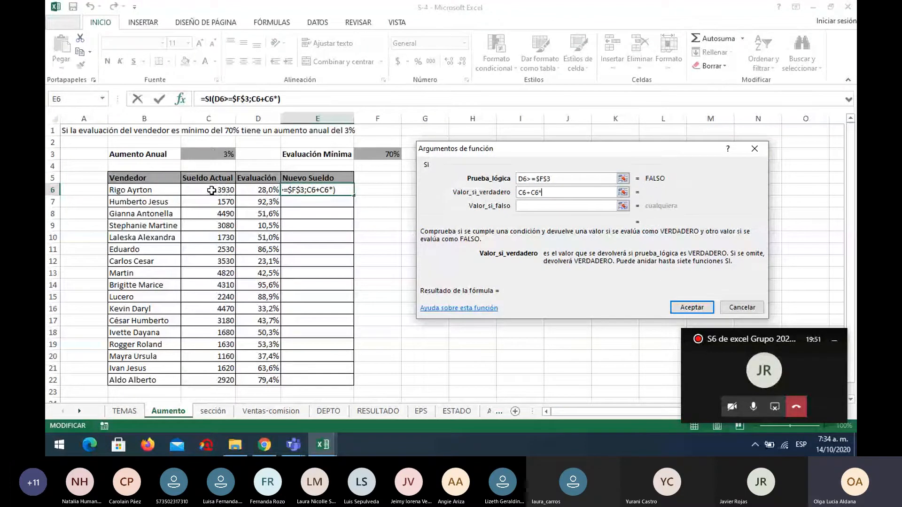
pyautogui.click(213, 155)
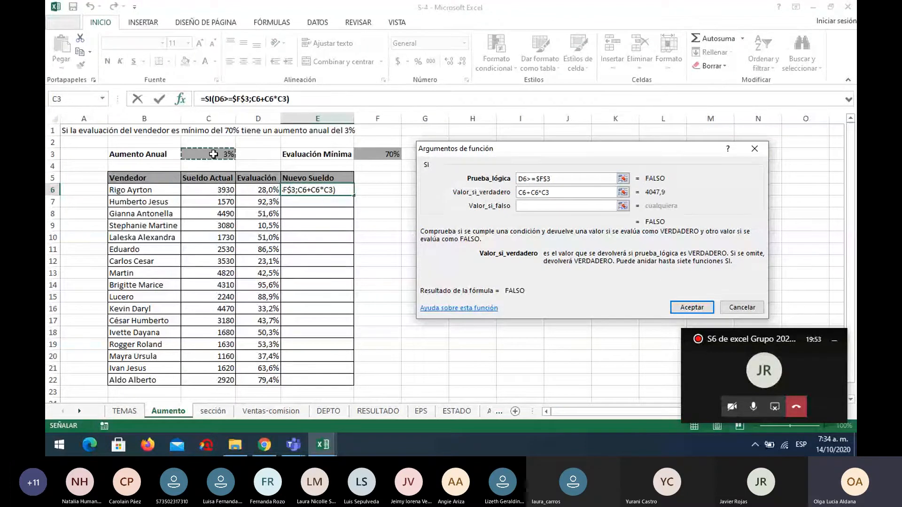
pyautogui.press('F4')
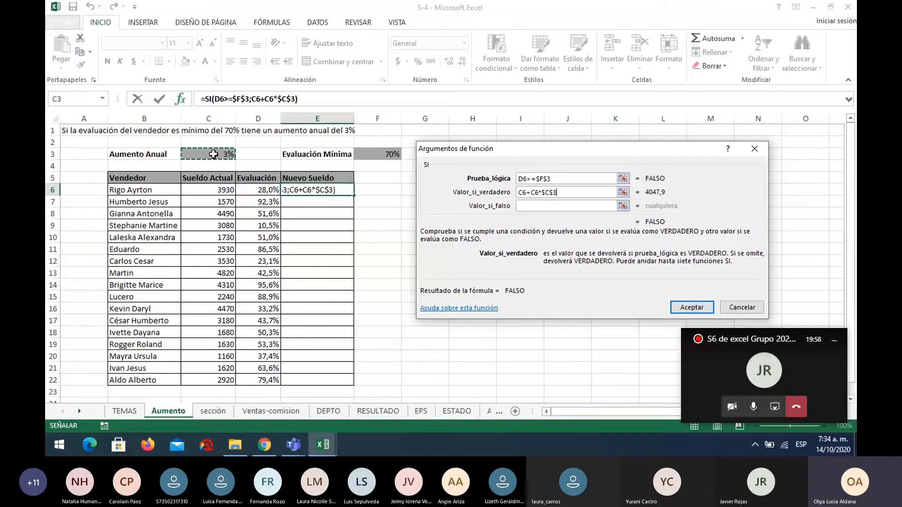
# Set the value if false to C6, accept the SI formula and copy it down the Nuevo Sueldo column through E22.
pyautogui.click(531, 206)
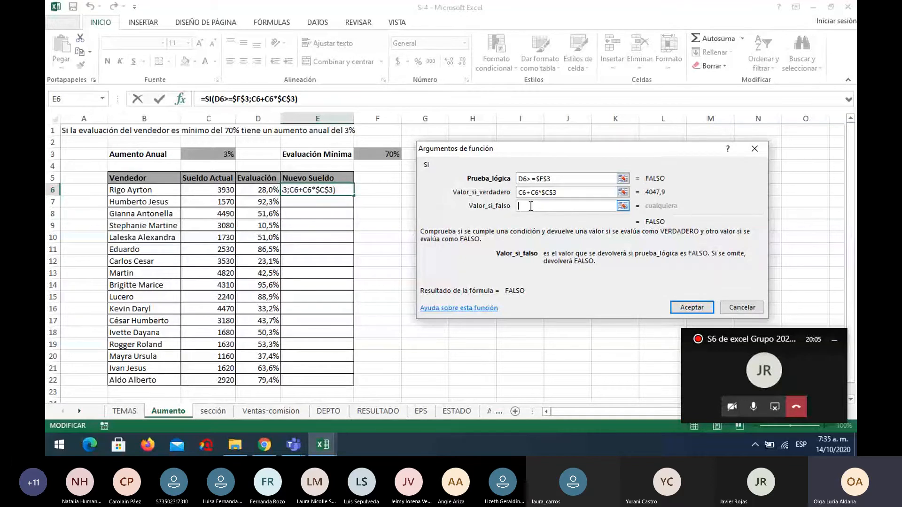
pyautogui.click(212, 191)
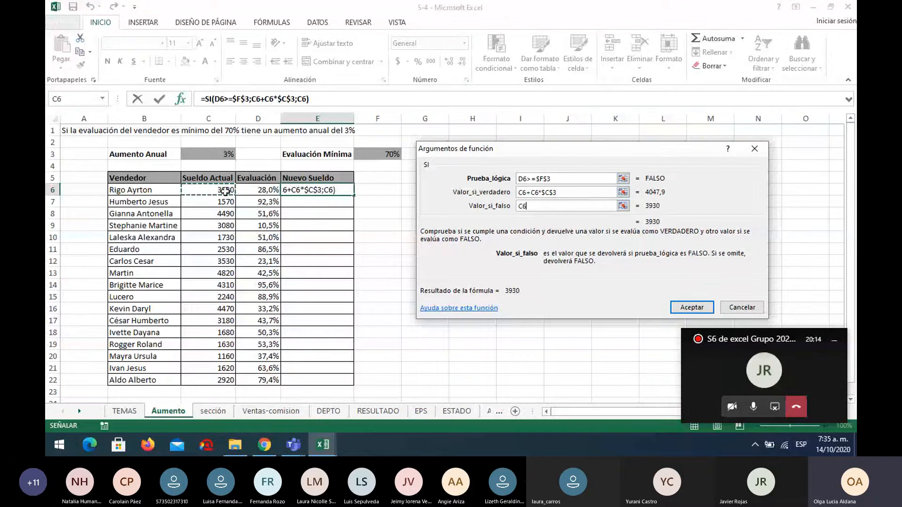
pyautogui.click(695, 310)
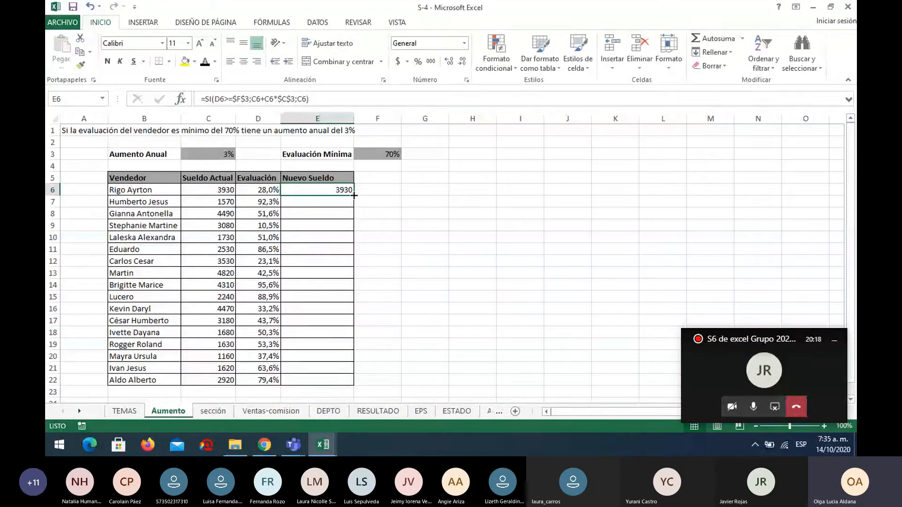
pyautogui.moveTo(353, 195); pyautogui.dragTo(358, 383)
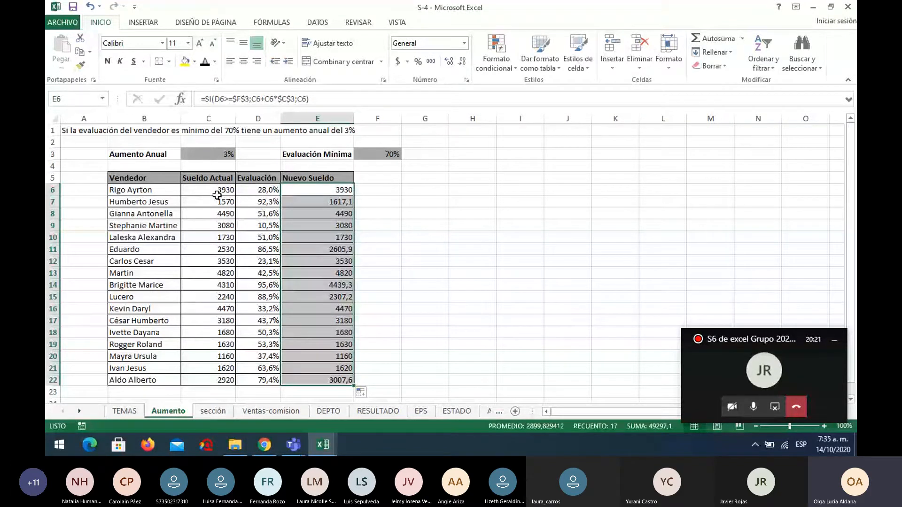
pyautogui.click(267, 191)
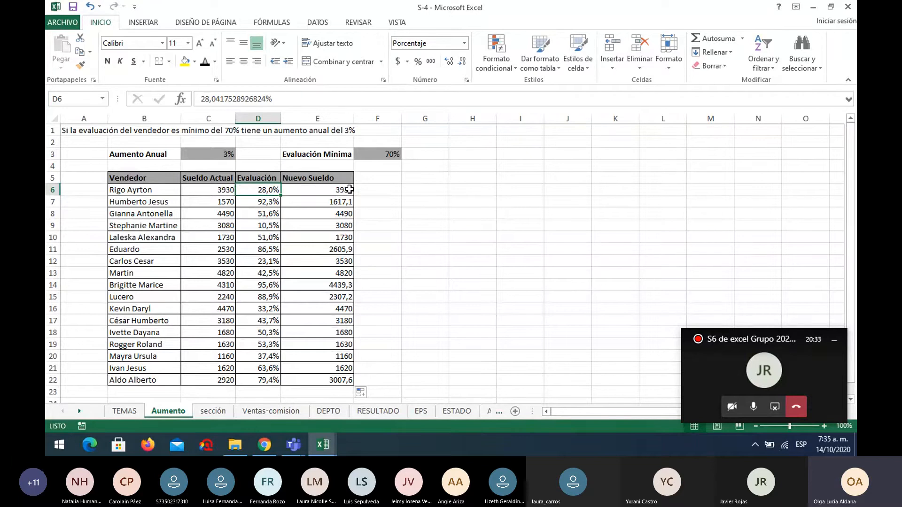
pyautogui.click(346, 203)
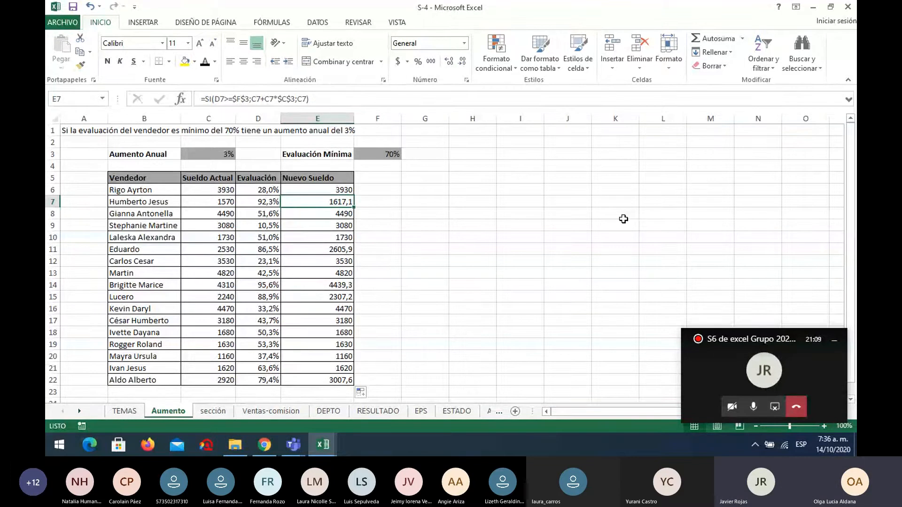
# Open the COSMETICOS sheet near the end of the workbook.
pyautogui.click(80, 411)
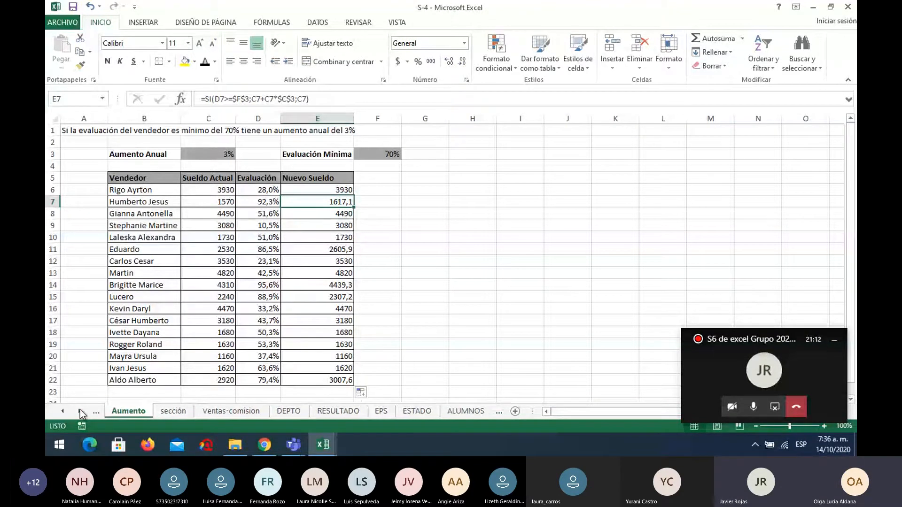
pyautogui.click(79, 411)
pyautogui.click(80, 412)
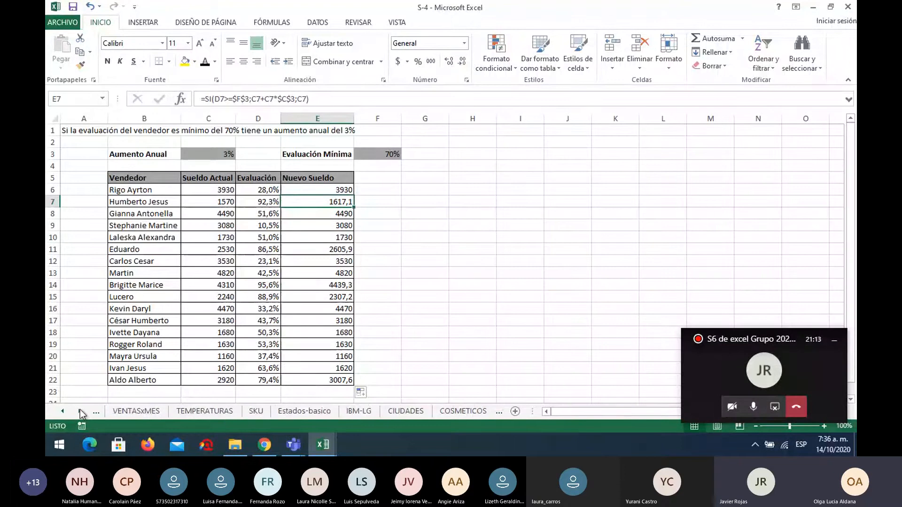
pyautogui.click(80, 411)
pyautogui.click(395, 411)
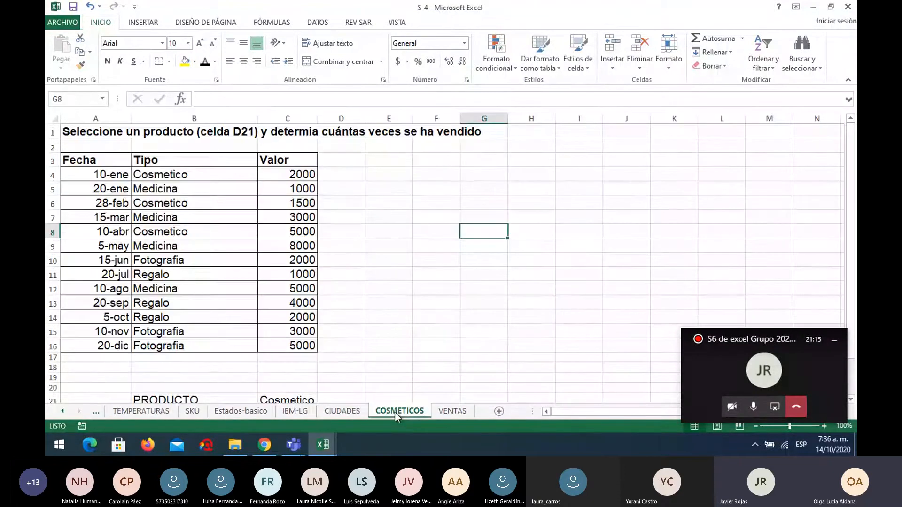
# Try Medicina as the PRODUCTO choice in C21, and set the cell to Regalo.
pyautogui.scroll(-2, 398, 320)
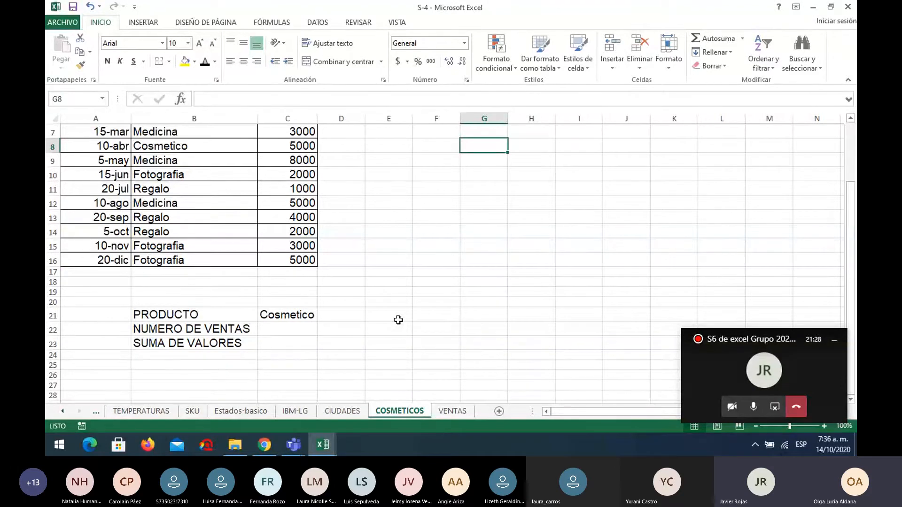
pyautogui.click(289, 315)
pyautogui.scroll(2, 390, 317)
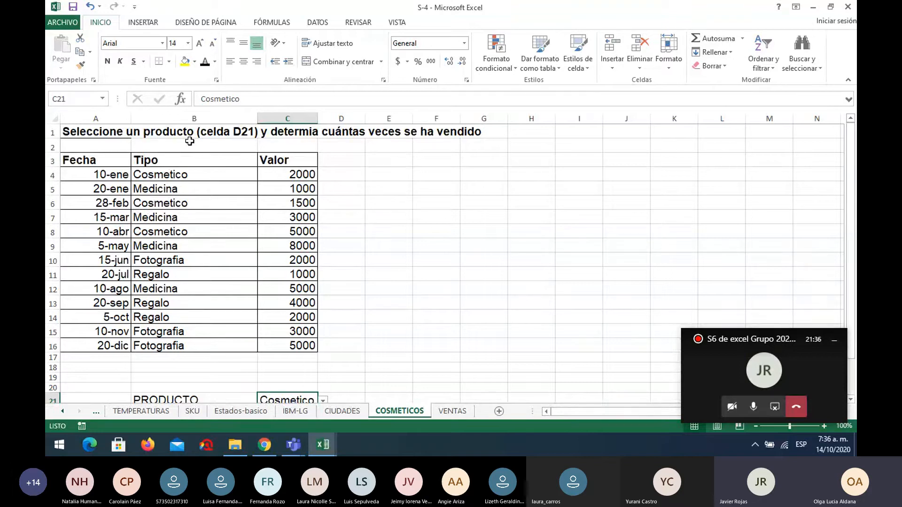
pyautogui.scroll(-1, 292, 282)
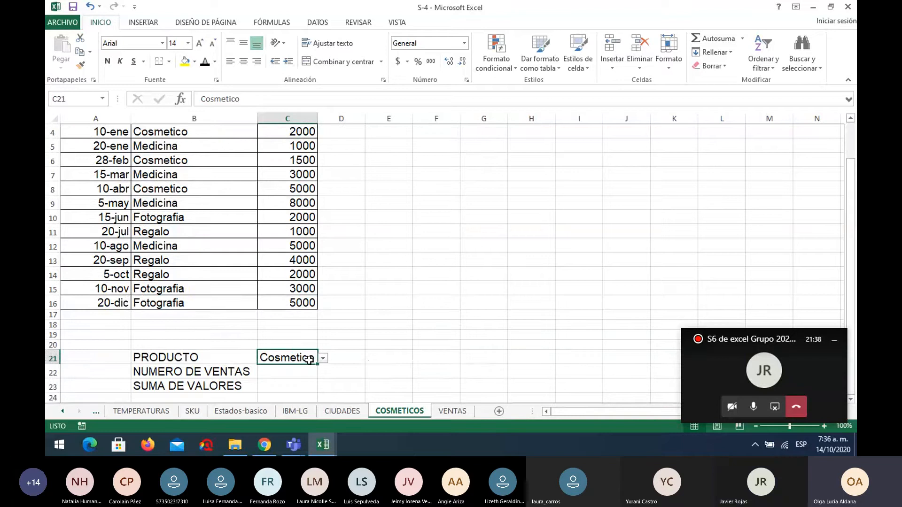
pyautogui.click(324, 359)
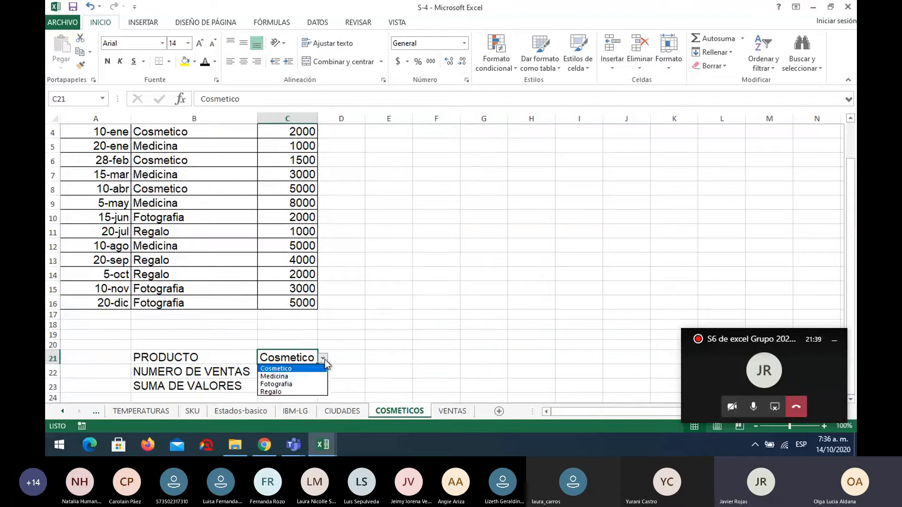
pyautogui.click(301, 375)
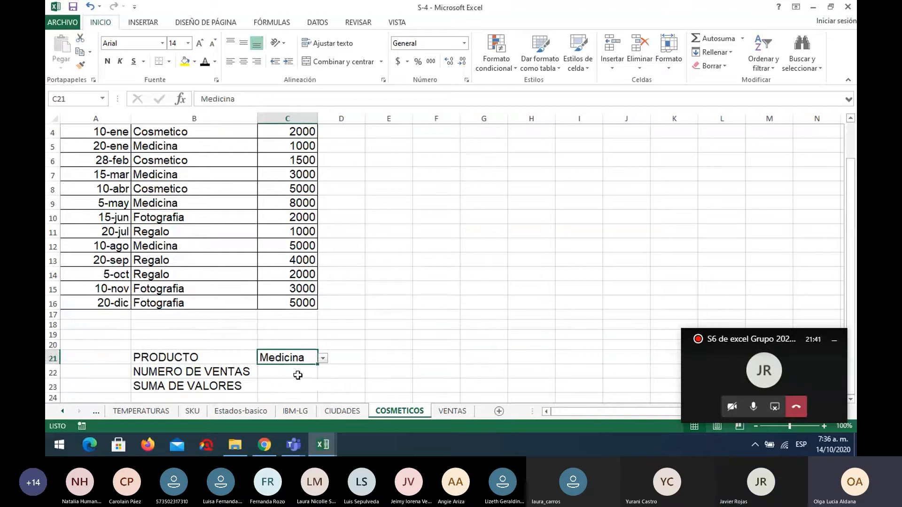
pyautogui.click(323, 359)
pyautogui.click(302, 393)
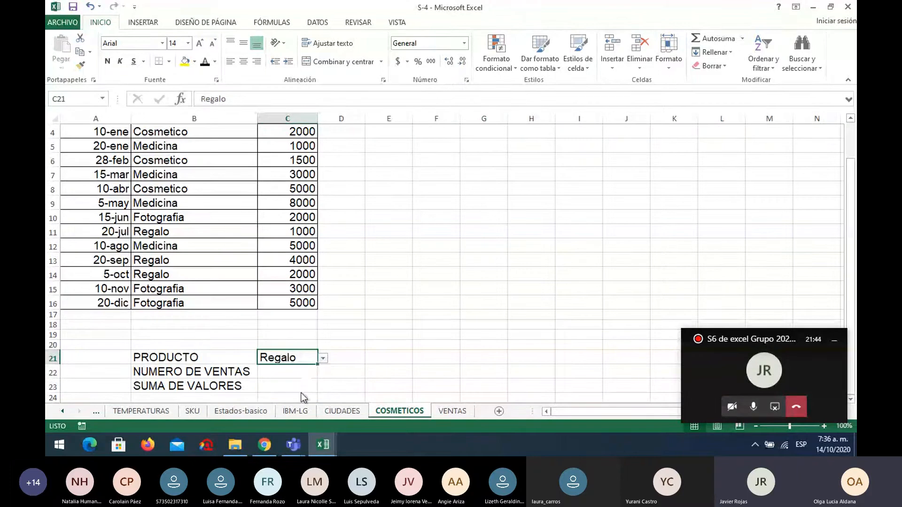
pyautogui.click(375, 338)
# Insert the CONTAR.SI function in C22 for NUMERO DE VENTAS, picking it from the list of all functions.
pyautogui.scroll(1, 375, 338)
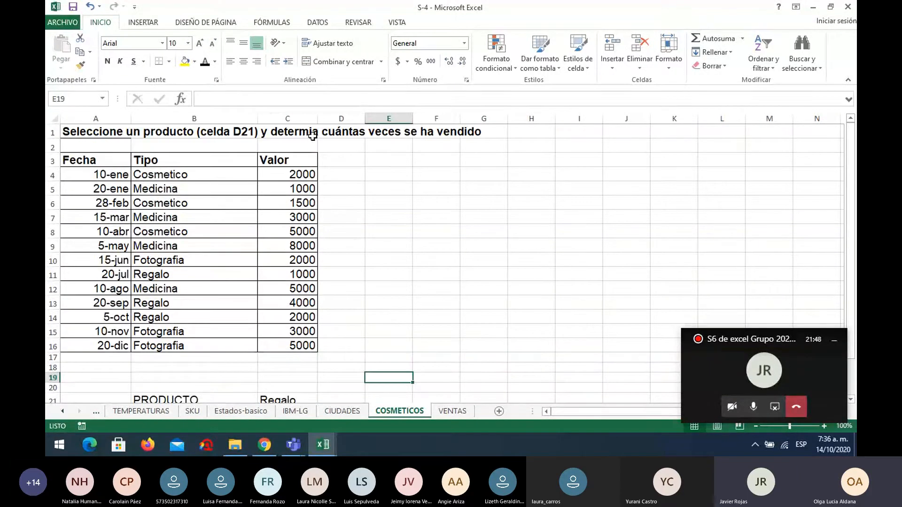
pyautogui.scroll(-2, 382, 251)
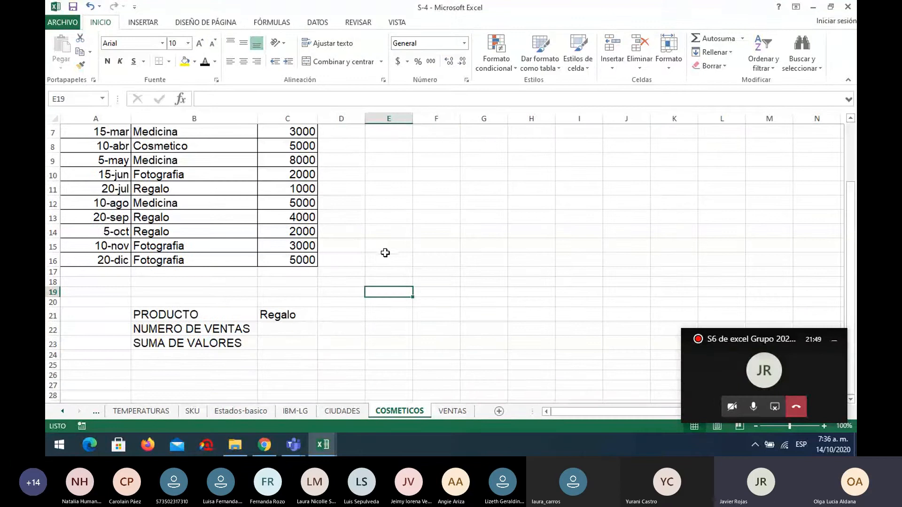
pyautogui.click(304, 328)
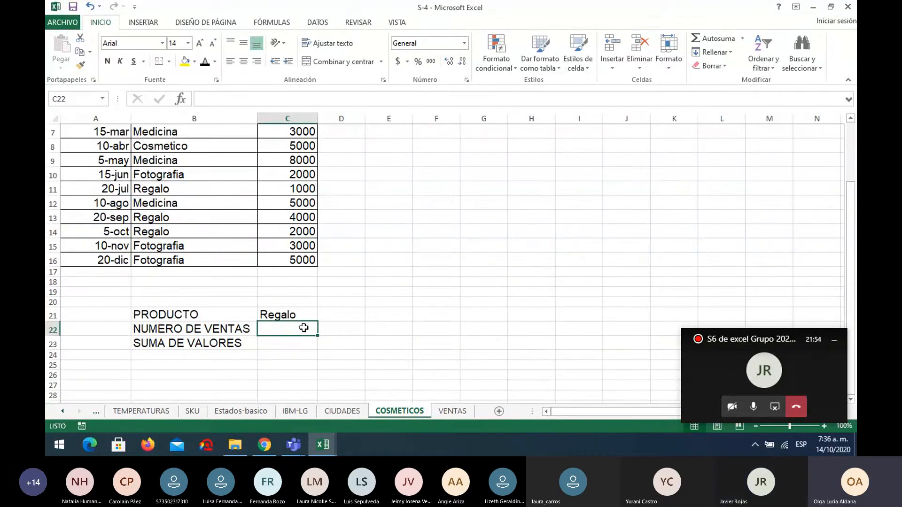
pyautogui.click(180, 99)
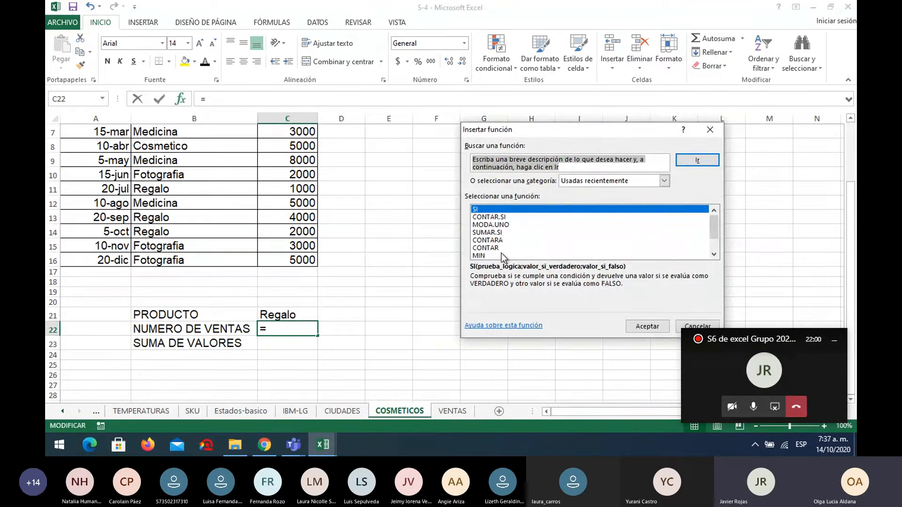
pyautogui.scroll(-1, 506, 238)
pyautogui.scroll(1, 506, 239)
pyautogui.click(665, 181)
pyautogui.click(611, 196)
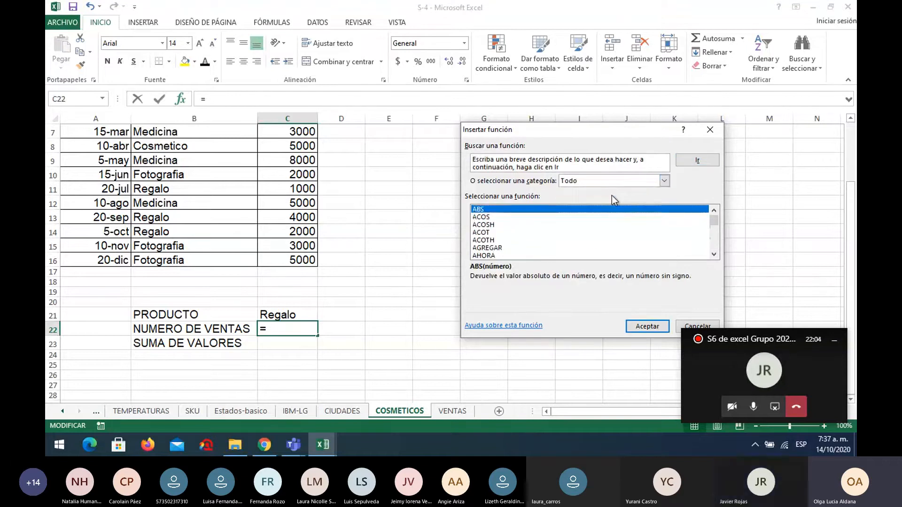
pyautogui.scroll(-15, 589, 224)
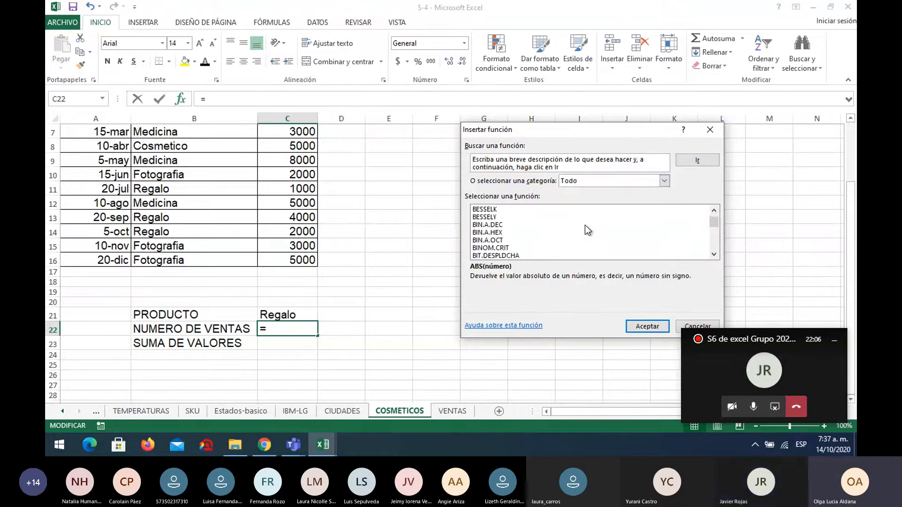
pyautogui.scroll(-7, 585, 225)
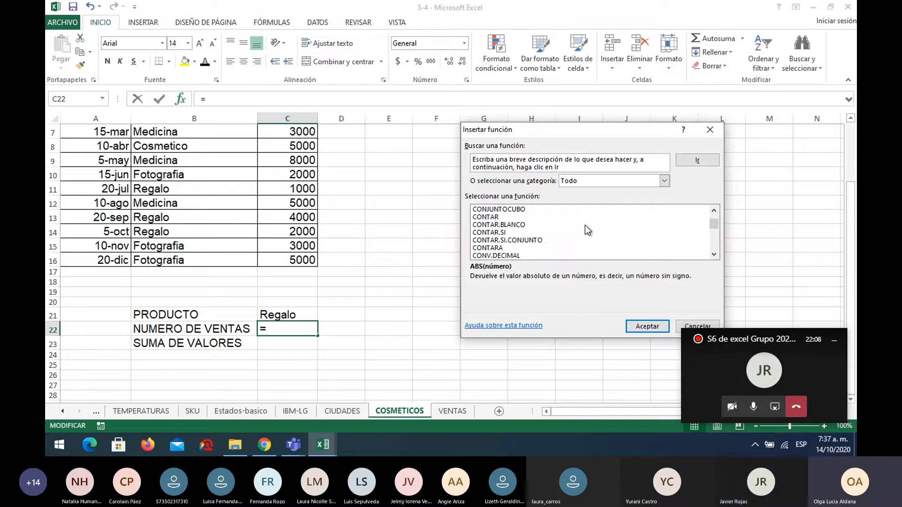
pyautogui.click(510, 232)
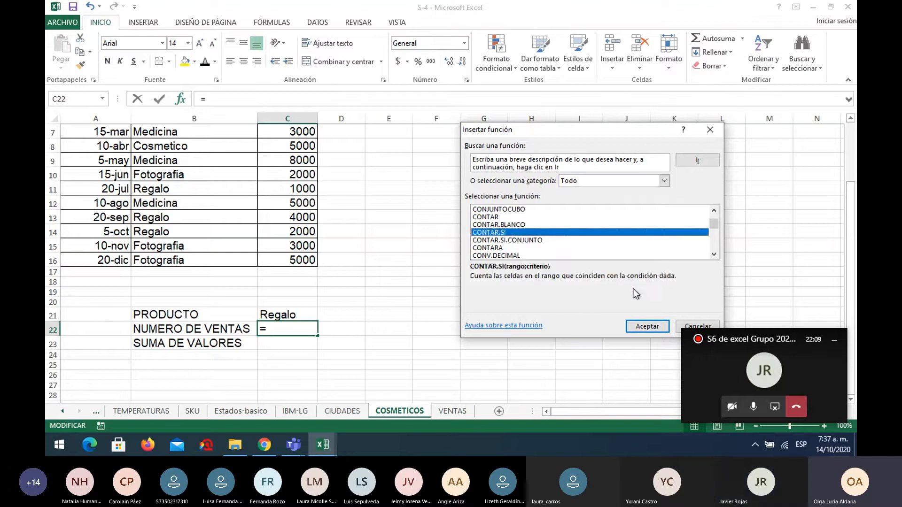
pyautogui.click(647, 327)
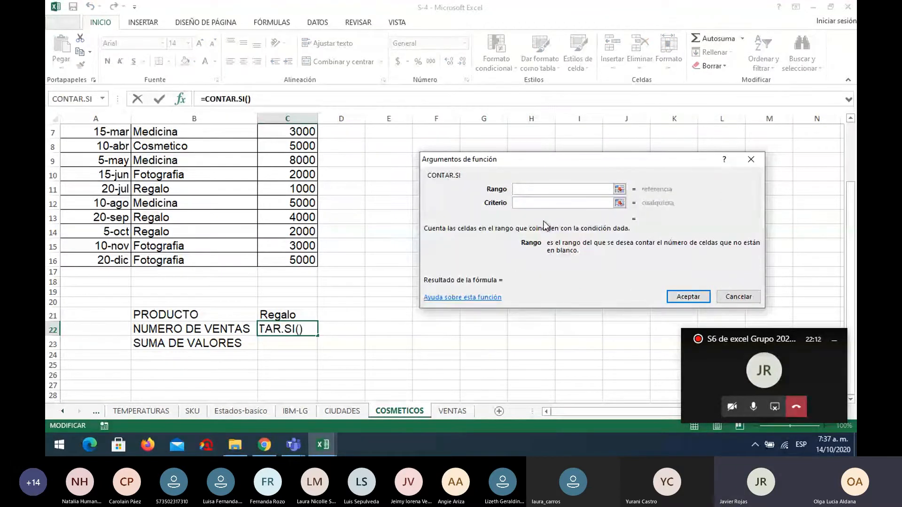
# Set the CONTAR.SI range to the Tipo cells B4:B16 and the criterion to C21, and accept the formula.
pyautogui.click(619, 189)
pyautogui.scroll(2, 376, 185)
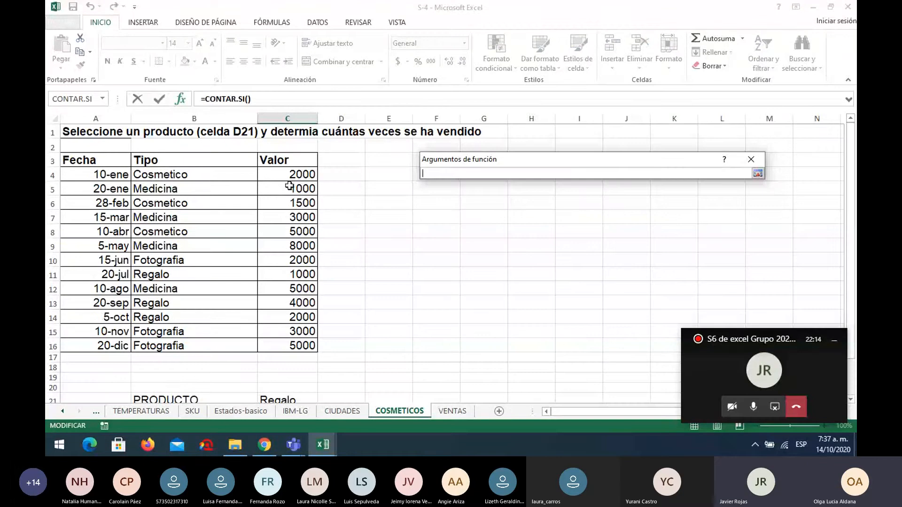
pyautogui.moveTo(204, 173); pyautogui.dragTo(216, 342)
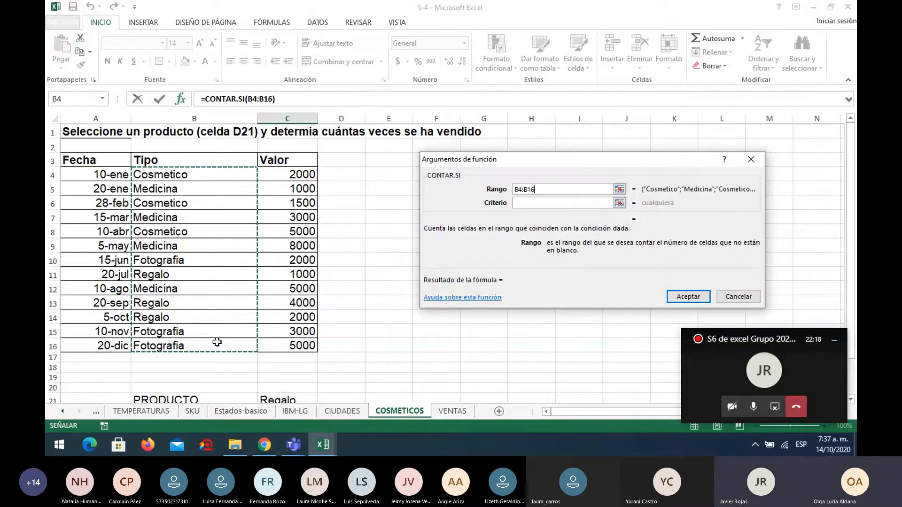
pyautogui.scroll(-1, 378, 331)
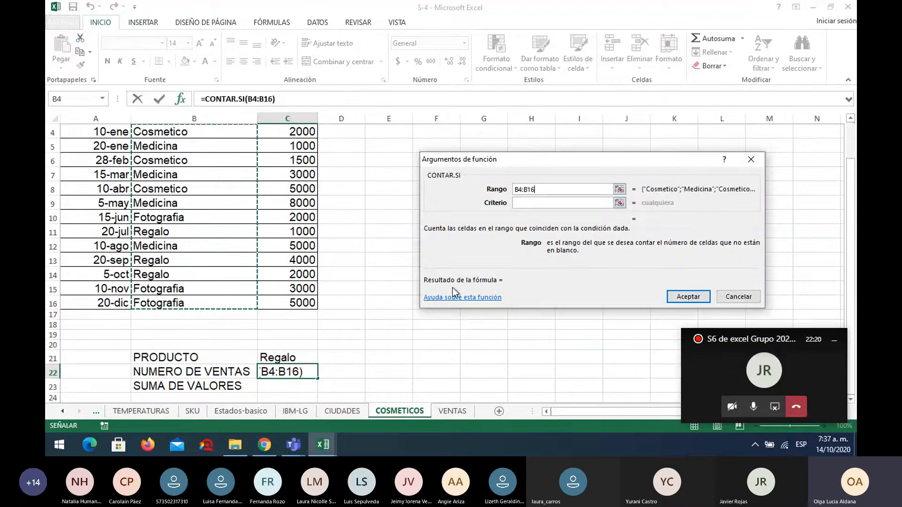
pyautogui.click(533, 203)
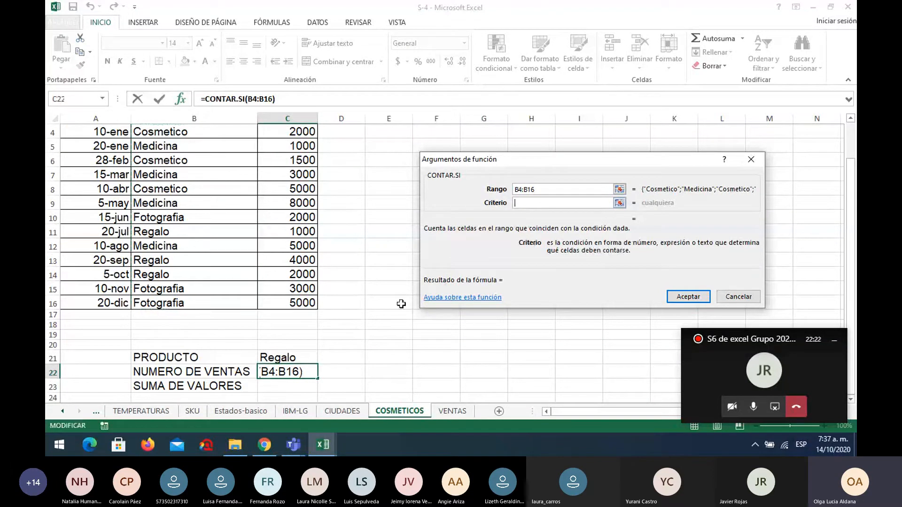
pyautogui.click(308, 357)
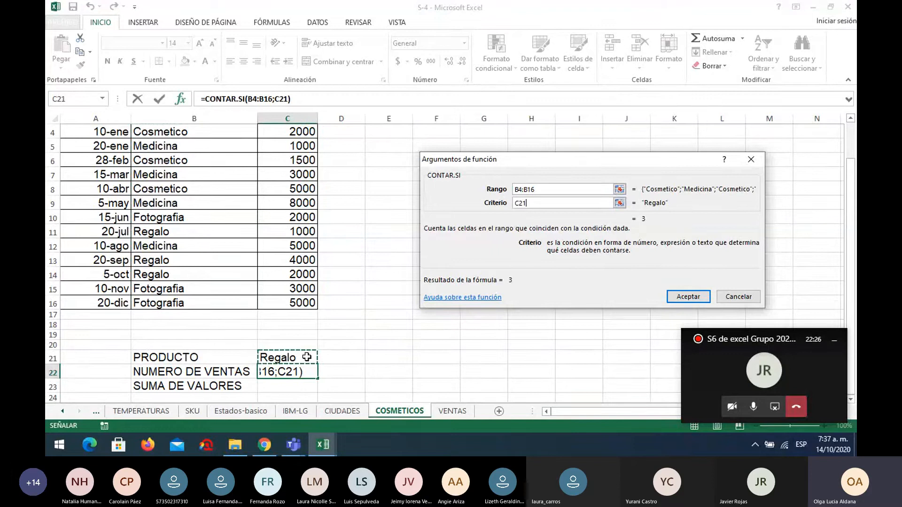
pyautogui.press('Return')
# Test the sales count by choosing Cosmetico, Medicina and Fotografia as the product in C21, and set it back to Regalo.
pyautogui.click(307, 357)
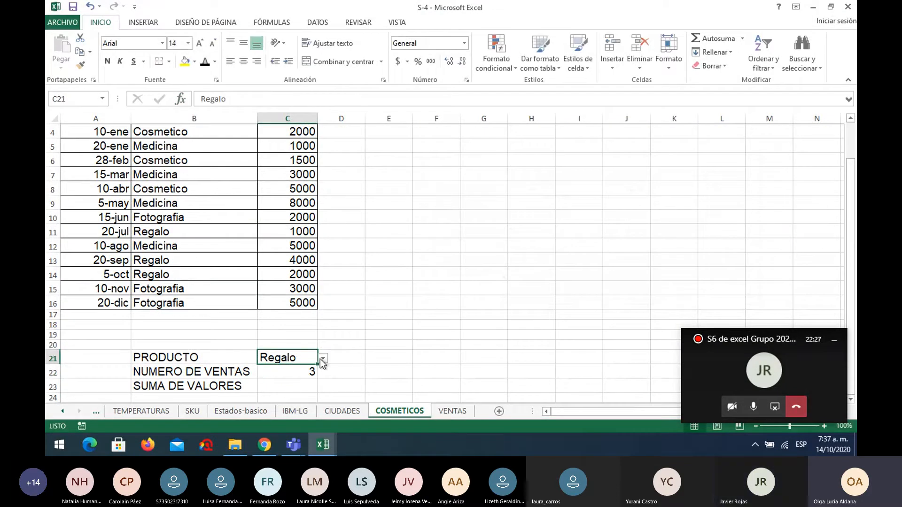
pyautogui.click(322, 359)
pyautogui.click(309, 367)
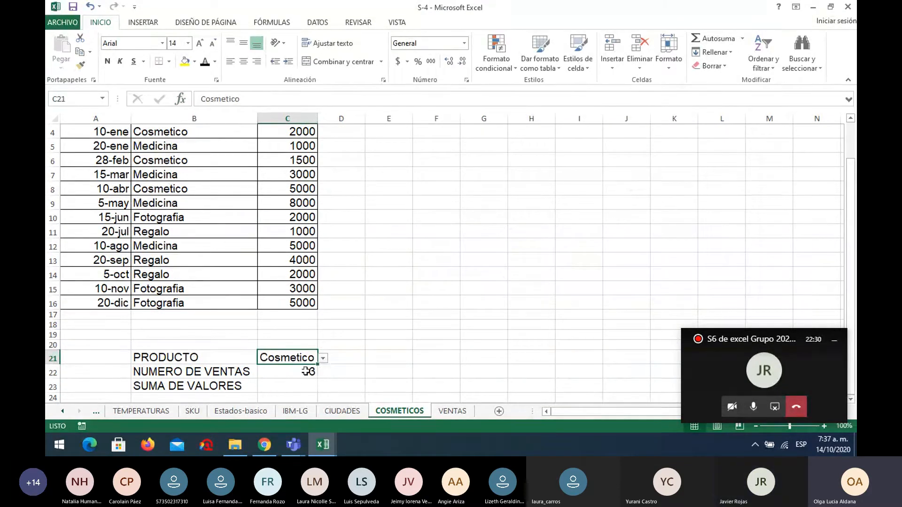
pyautogui.click(323, 358)
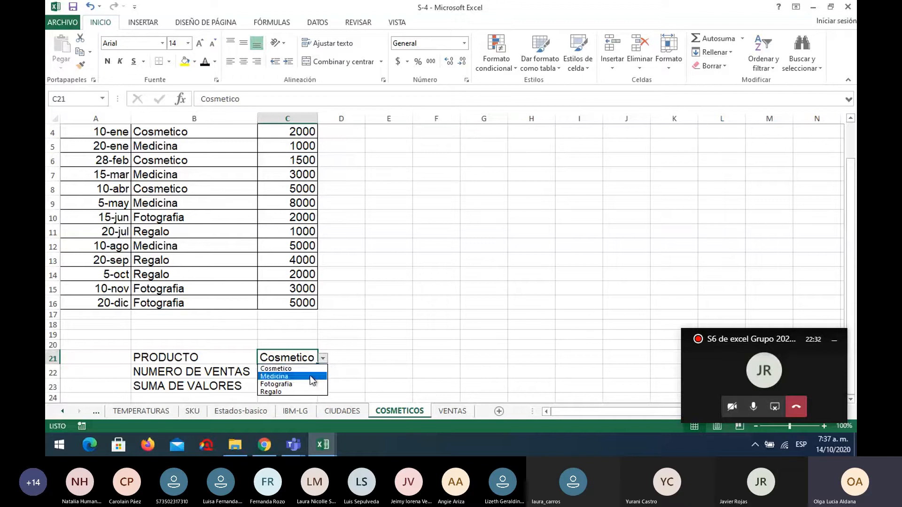
pyautogui.click(312, 376)
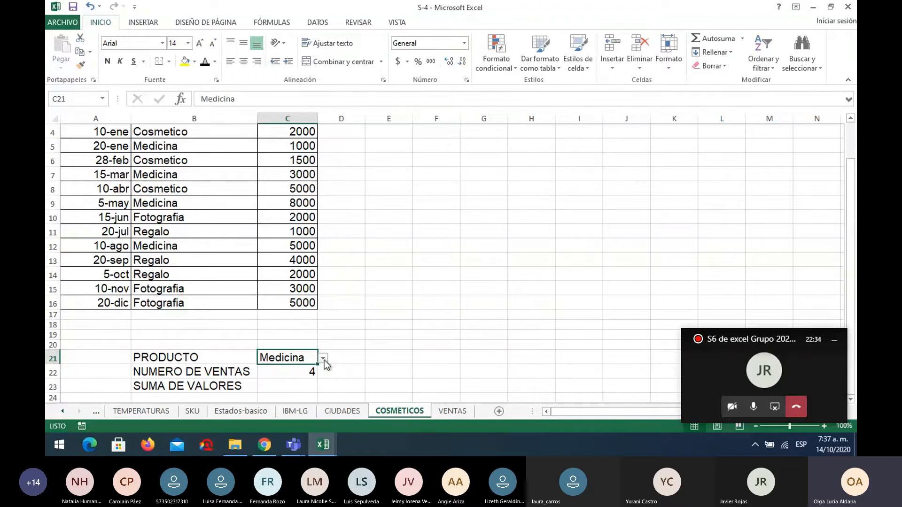
pyautogui.click(323, 358)
pyautogui.click(306, 386)
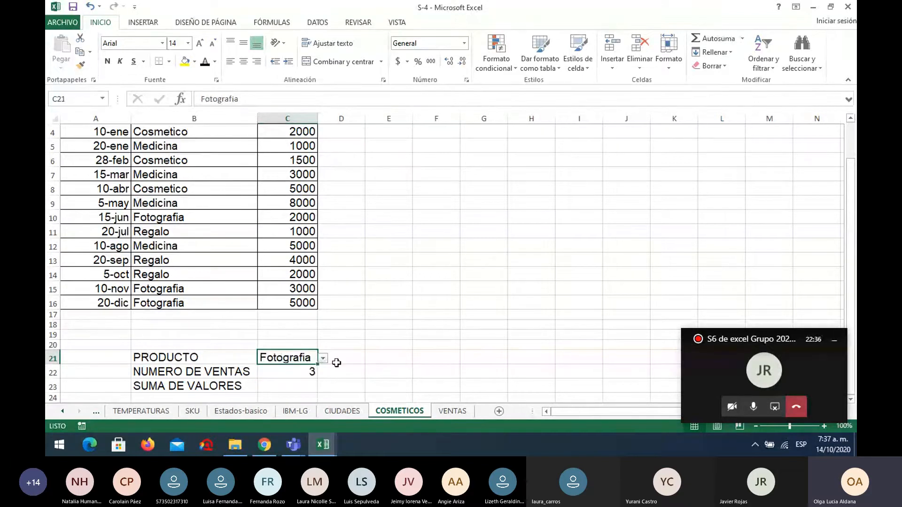
pyautogui.click(323, 359)
pyautogui.click(302, 391)
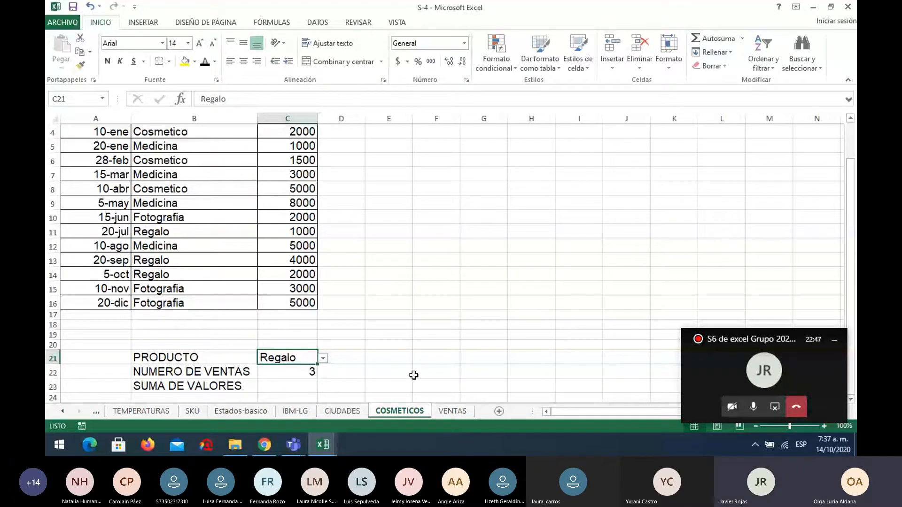
# Insert the SUMAR.SI function in C23 for SUMA DE VALORES, picking it from the recently used functions.
pyautogui.click(297, 385)
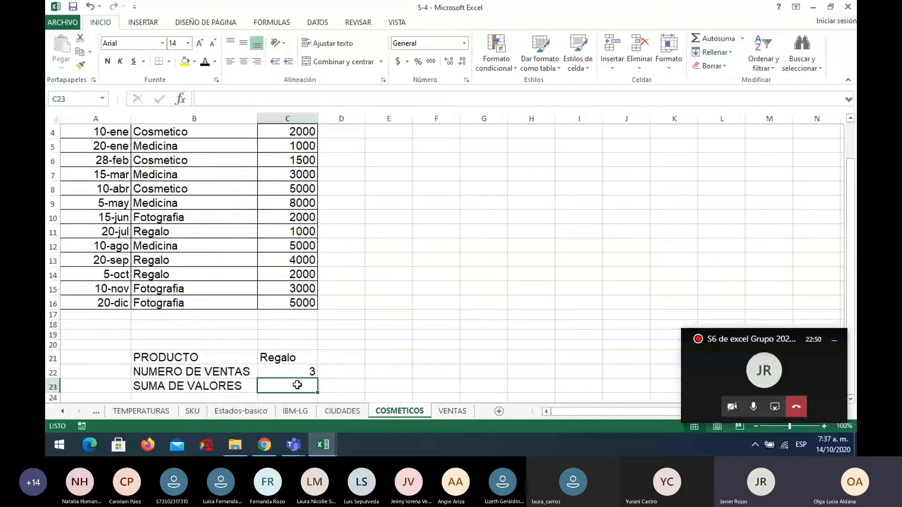
pyautogui.click(181, 99)
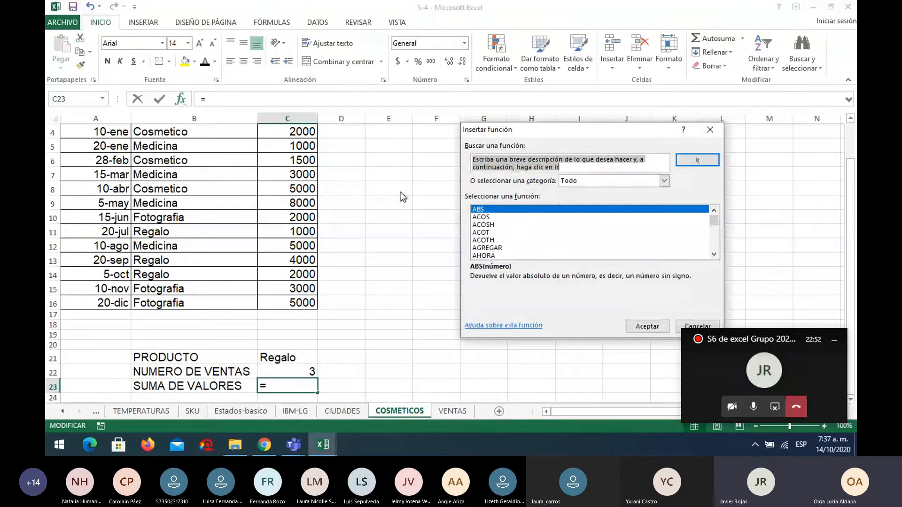
pyautogui.click(599, 183)
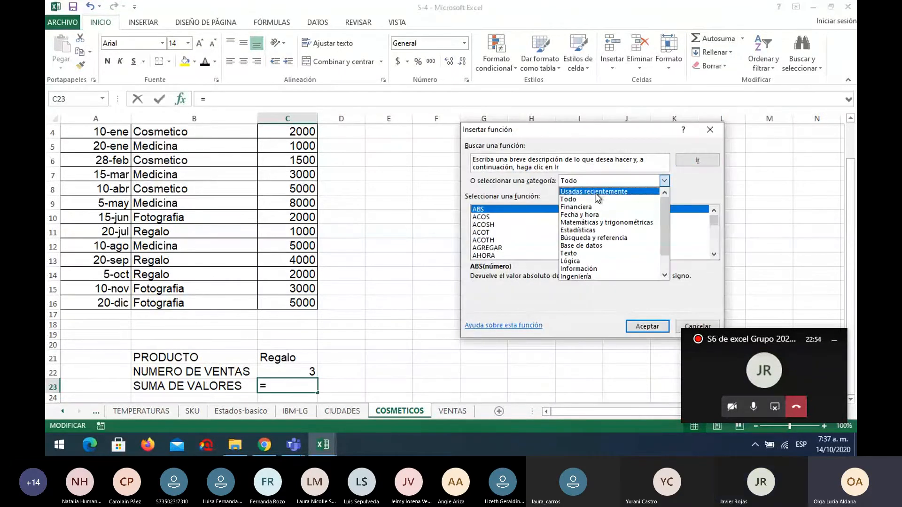
pyautogui.click(596, 192)
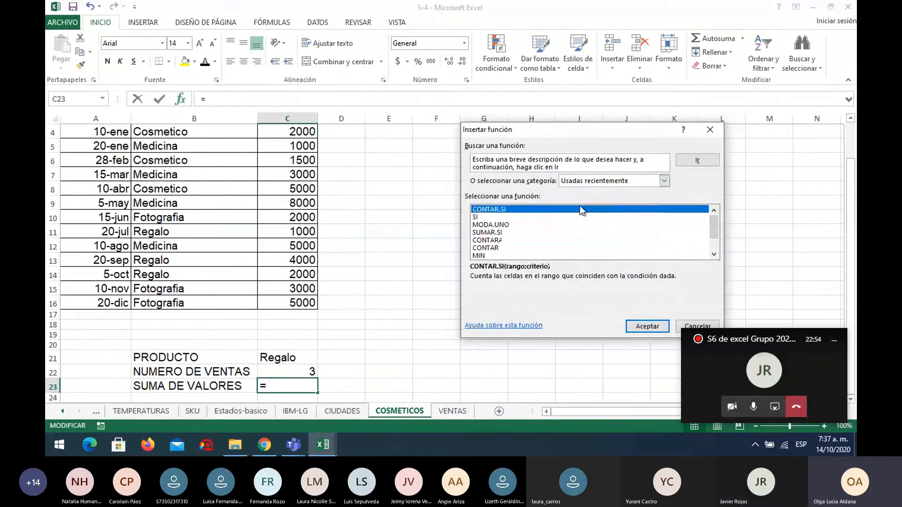
pyautogui.click(498, 233)
pyautogui.click(646, 329)
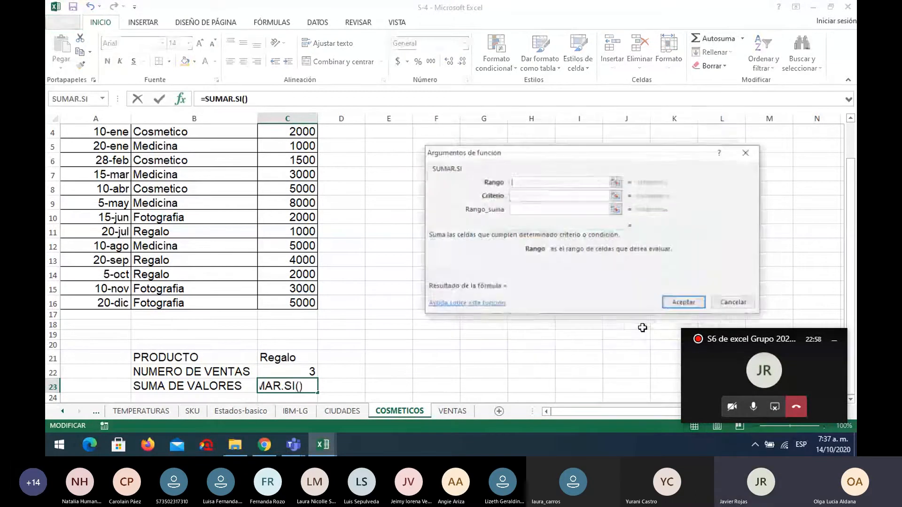
# Set the SUMAR.SI range to the Tipo cells B4:B16 and the criterion to the product cell C21.
pyautogui.click(614, 183)
pyautogui.scroll(1, 444, 183)
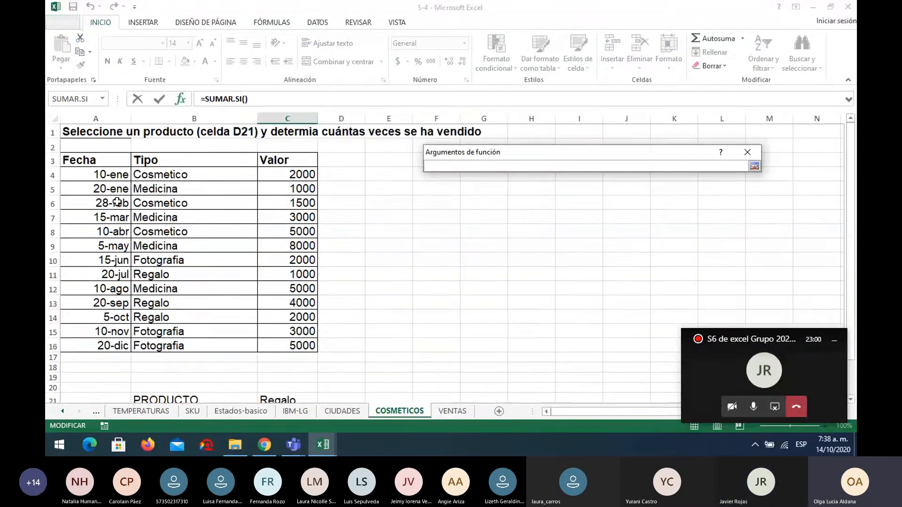
pyautogui.click(207, 175)
pyautogui.moveTo(207, 174); pyautogui.dragTo(230, 342)
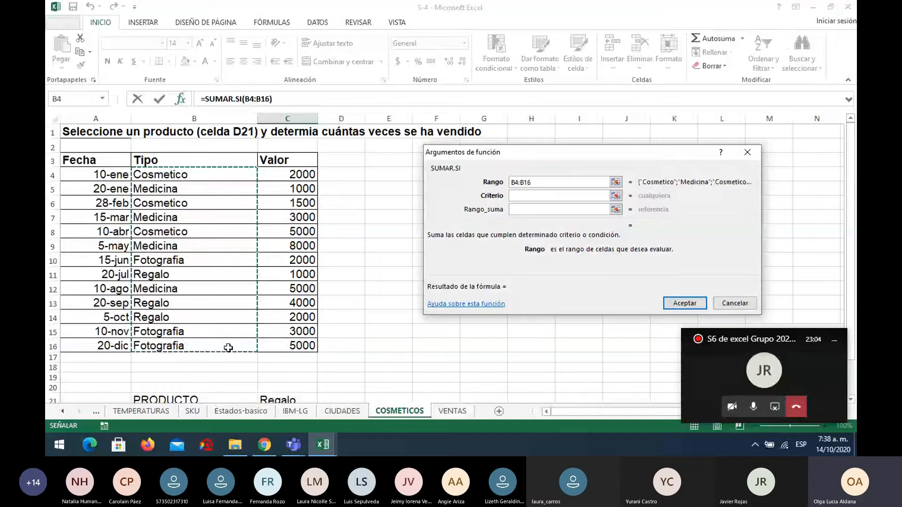
pyautogui.click(520, 195)
pyautogui.scroll(-1, 345, 386)
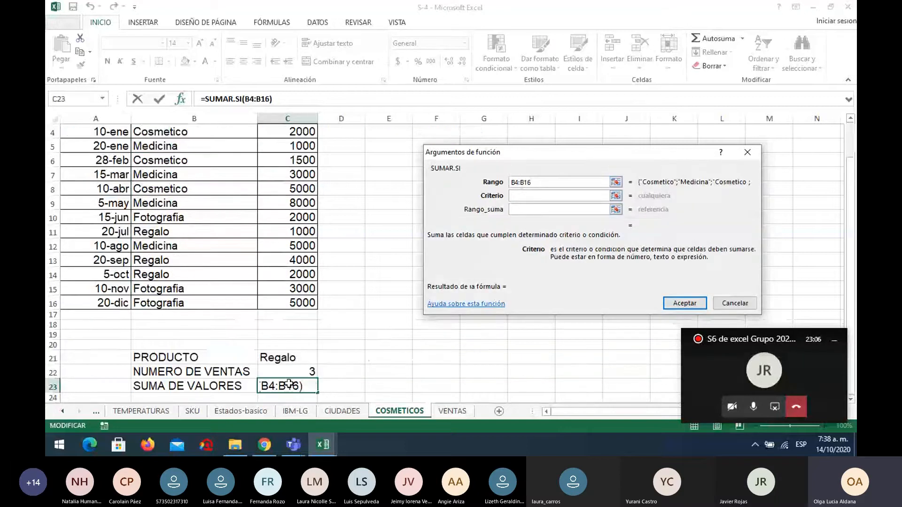
pyautogui.click(280, 360)
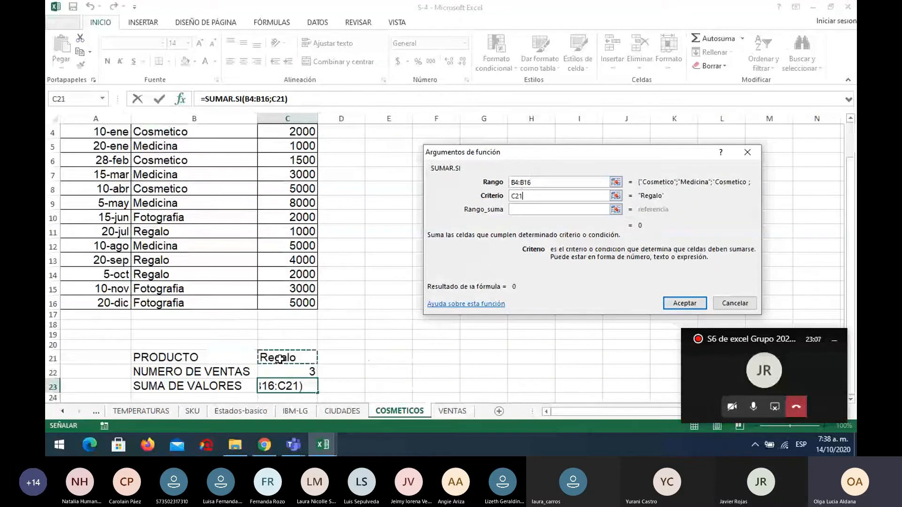
# Set the SUMAR.SI sum range to the Valor cells C4:C16 and accept the formula.
pyautogui.click(526, 210)
pyautogui.scroll(1, 308, 227)
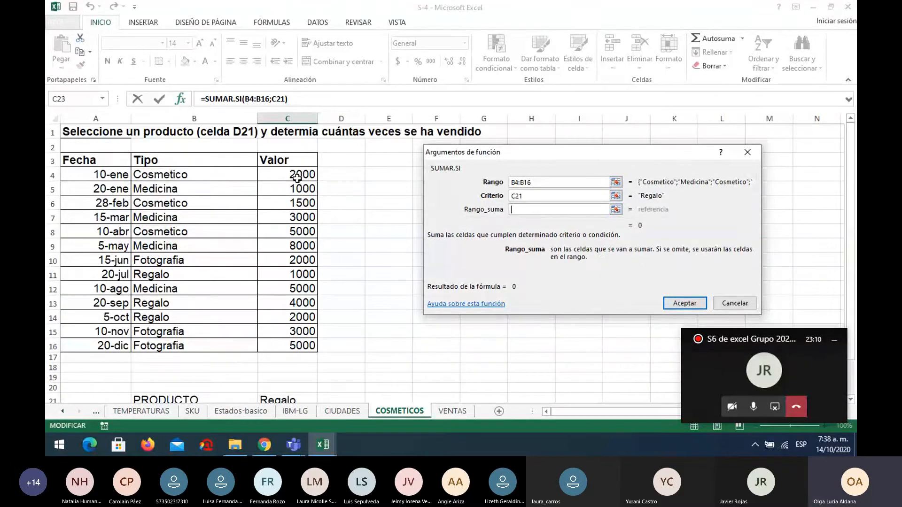
pyautogui.moveTo(297, 176); pyautogui.dragTo(301, 339)
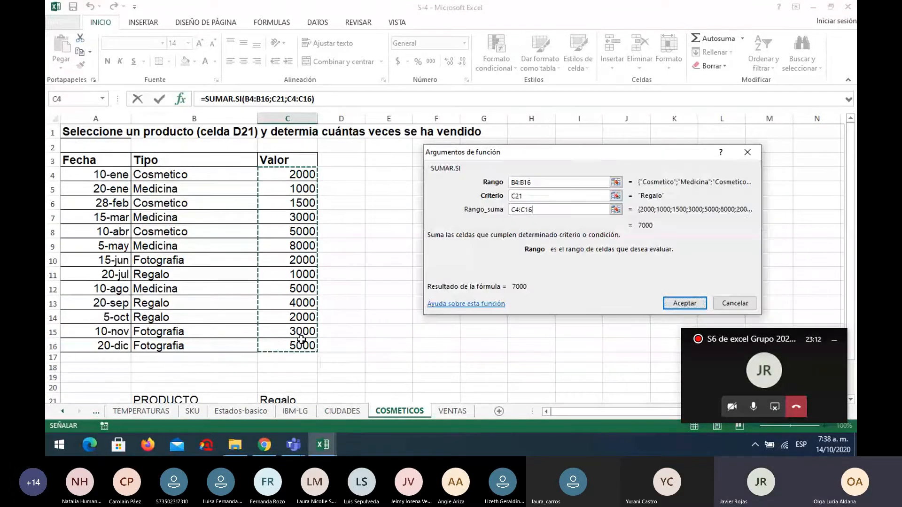
pyautogui.press('Return')
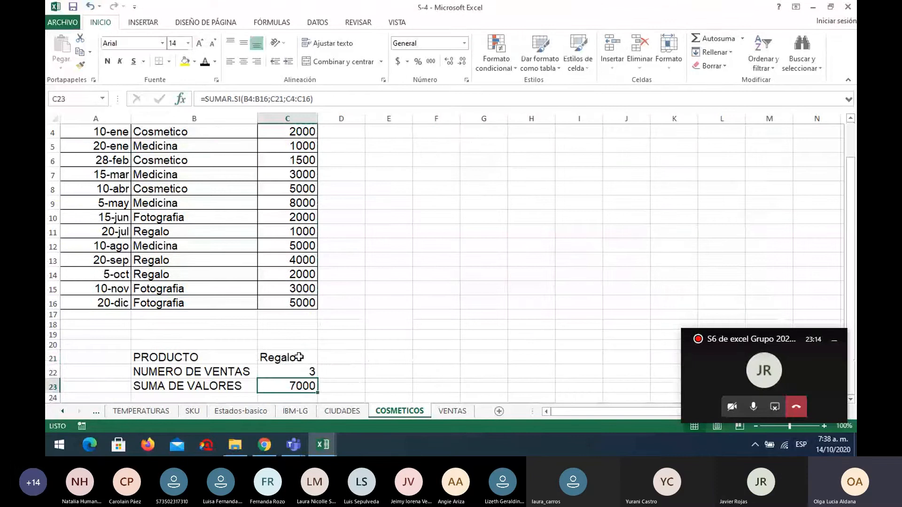
# Test both formulas by choosing Cosmetico as the product in C21, and set the cell to Medicina.
pyautogui.click(314, 359)
pyautogui.click(324, 358)
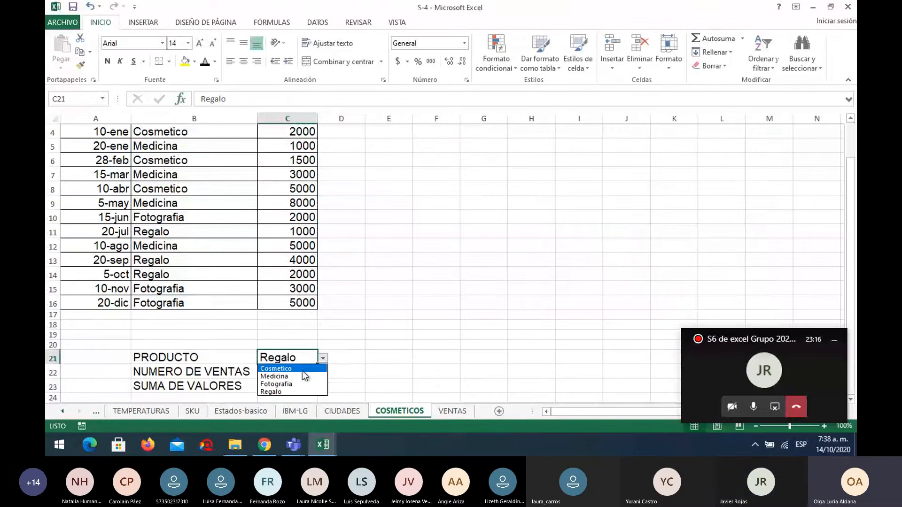
pyautogui.click(306, 367)
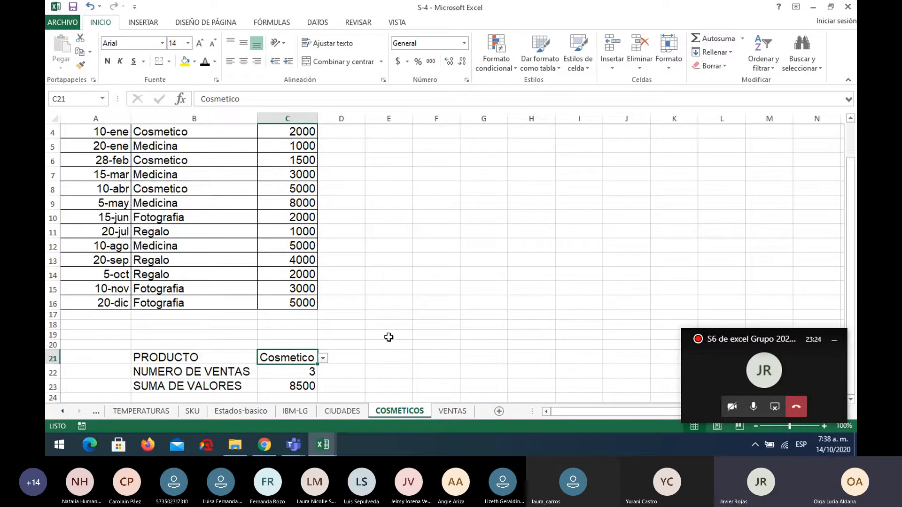
pyautogui.click(323, 359)
pyautogui.click(312, 374)
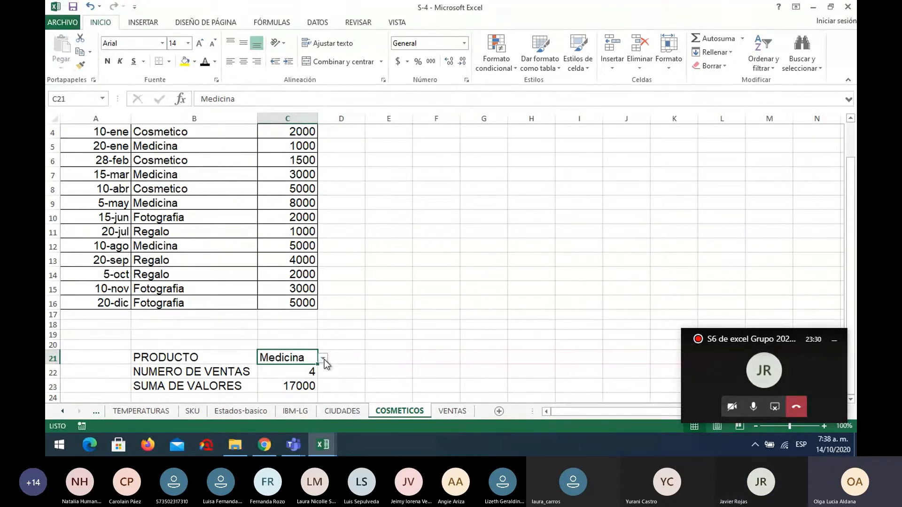
# Test the sales count and value sum formulas by choosing Fotografia as the product in C21, and set the cell to Regalo.
pyautogui.click(324, 359)
pyautogui.click(310, 383)
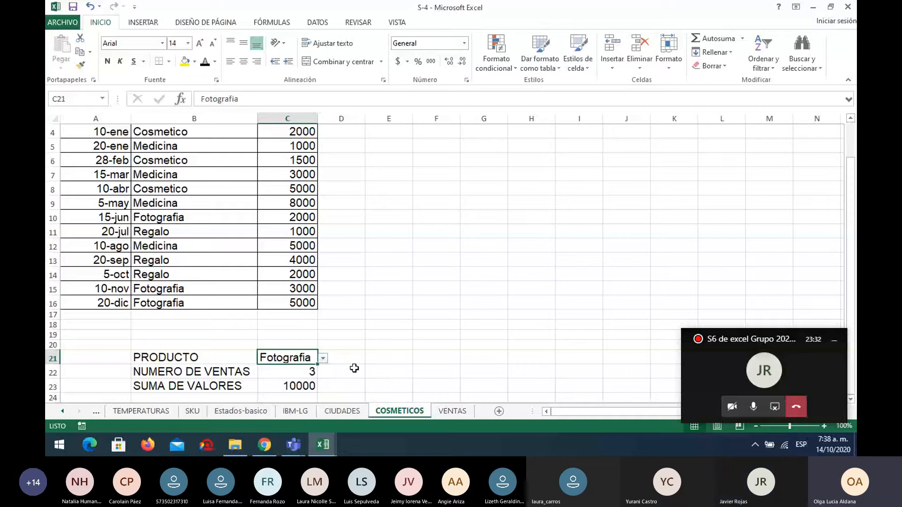
pyautogui.click(323, 362)
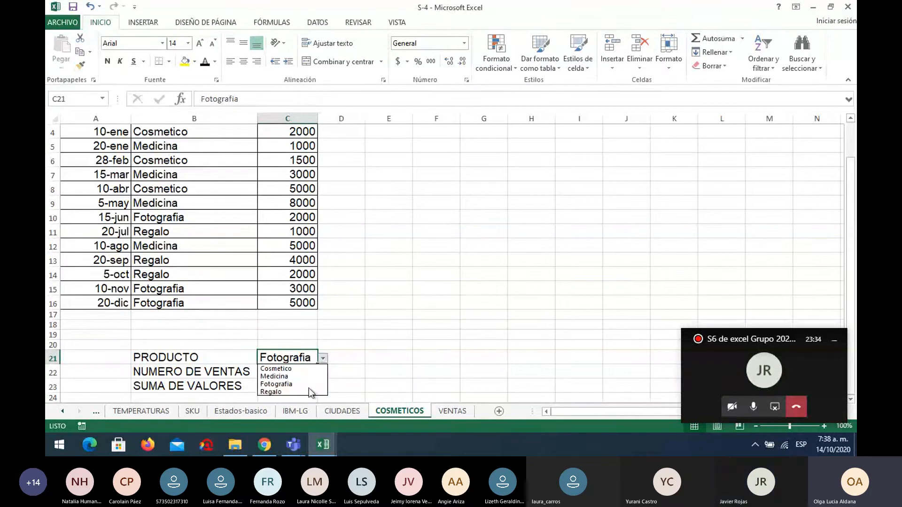
pyautogui.click(308, 390)
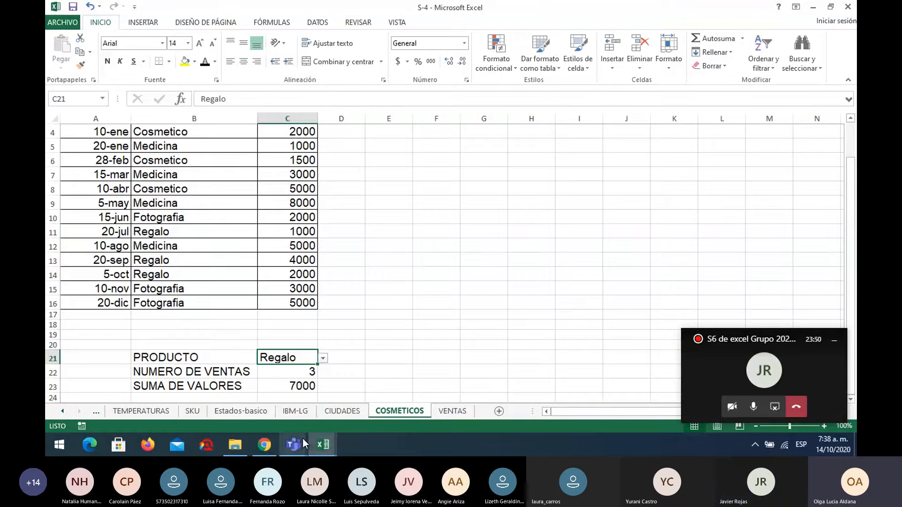
# Switch to the Microsoft Teams meeting window and check the meeting chat for questions.
pyautogui.click(322, 444)
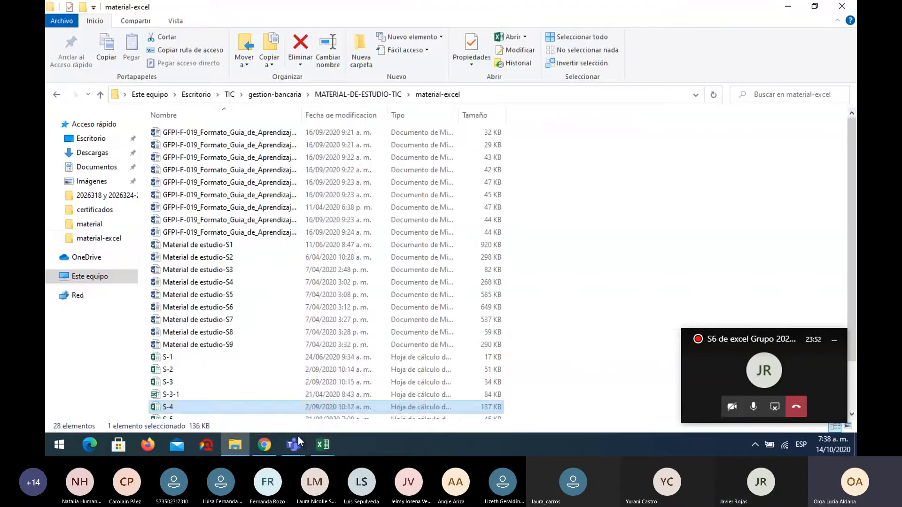
pyautogui.moveTo(298, 451)
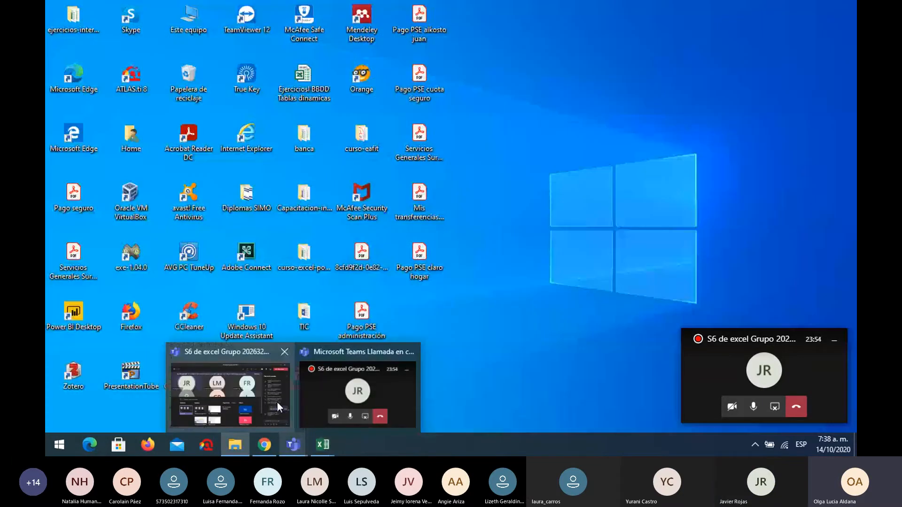
pyautogui.click(277, 402)
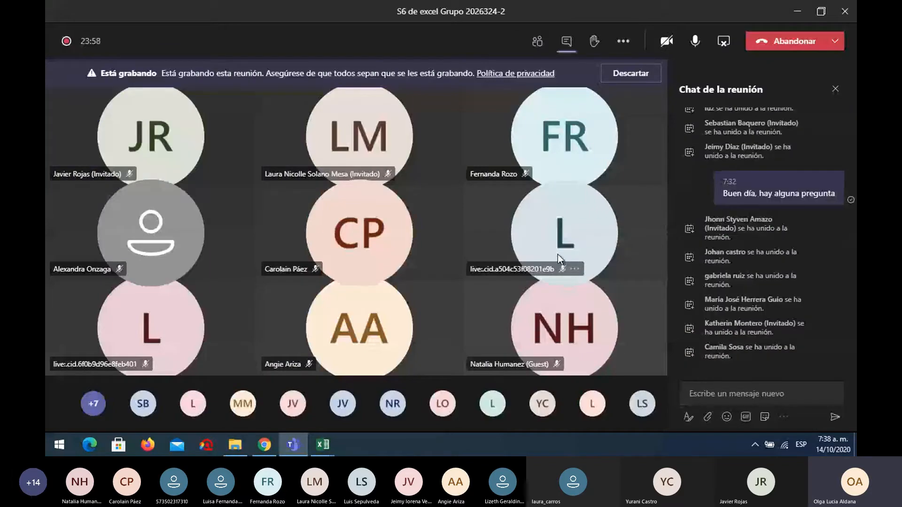
# Switch to the S-6 workbook in Excel and open its TEMAS sheet.
pyautogui.moveTo(323, 452)
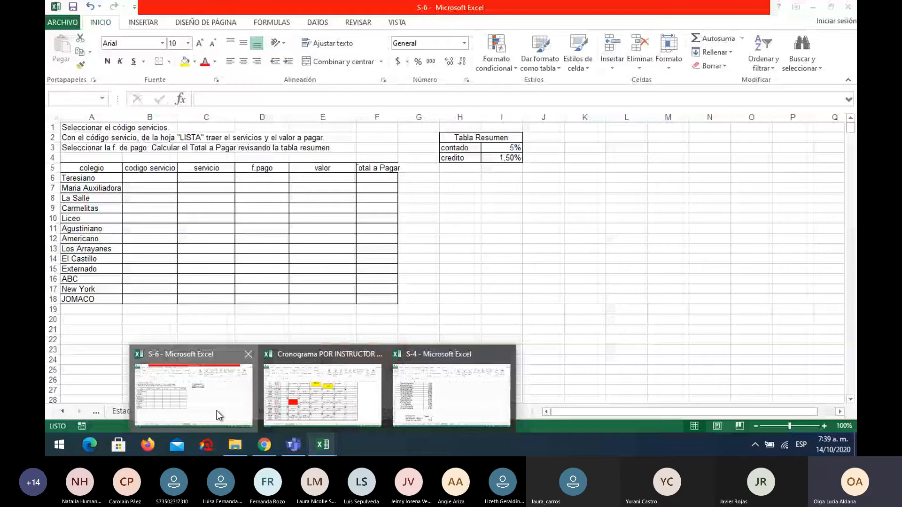
pyautogui.click(216, 410)
pyautogui.click(63, 411)
pyautogui.click(63, 412)
pyautogui.click(64, 411)
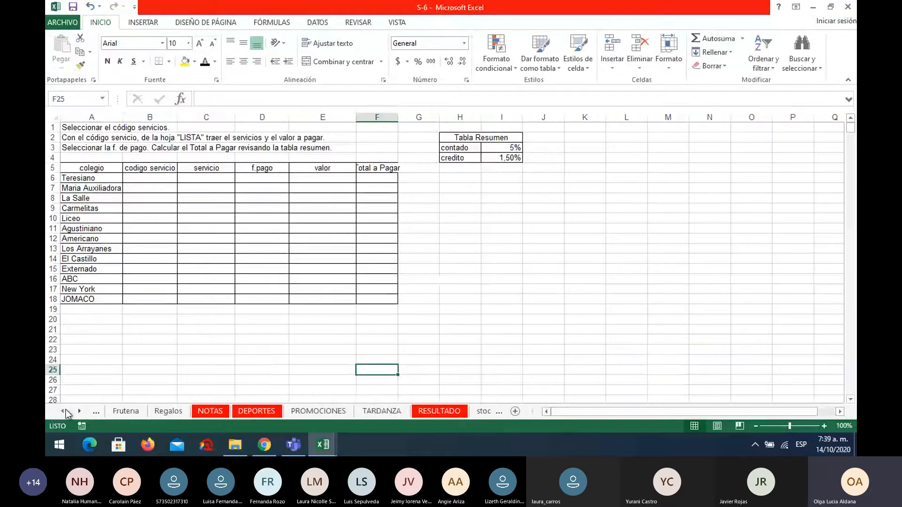
pyautogui.click(63, 411)
pyautogui.click(118, 411)
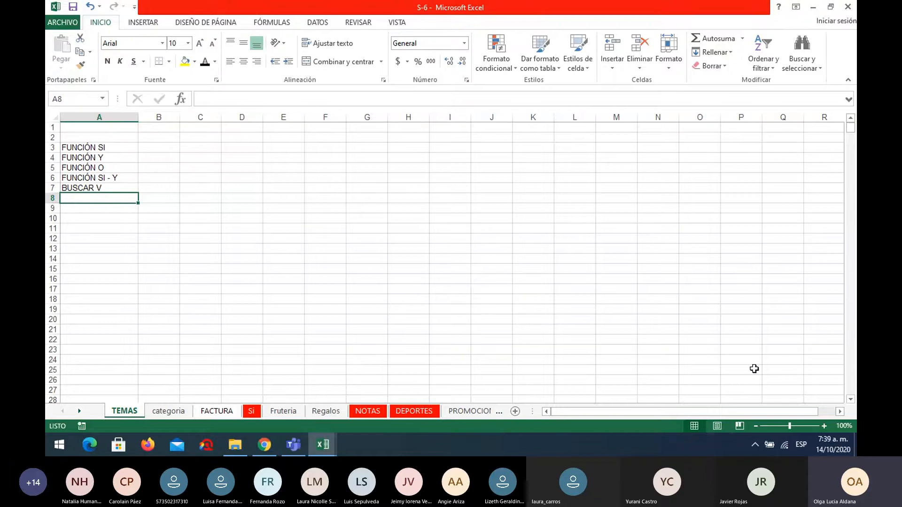
# Enter the headers dato1, dato2 and respuesta in cells D3, E3 and F3 of the TEMAS sheet.
pyautogui.click(824, 427)
pyautogui.click(824, 427)
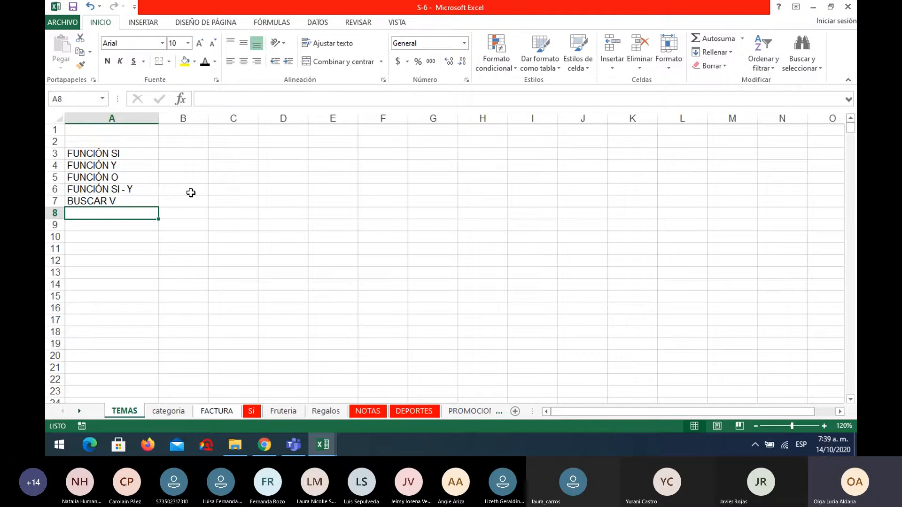
pyautogui.click(298, 152)
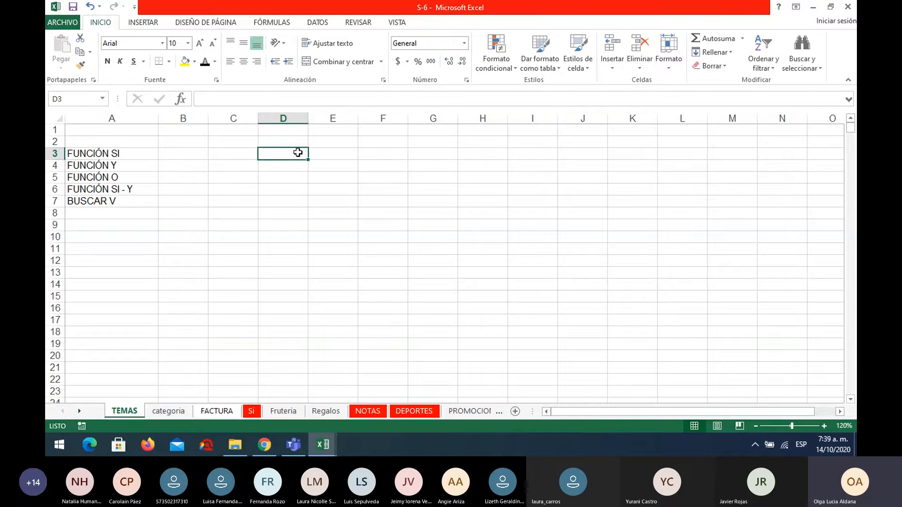
pyautogui.write('dato')
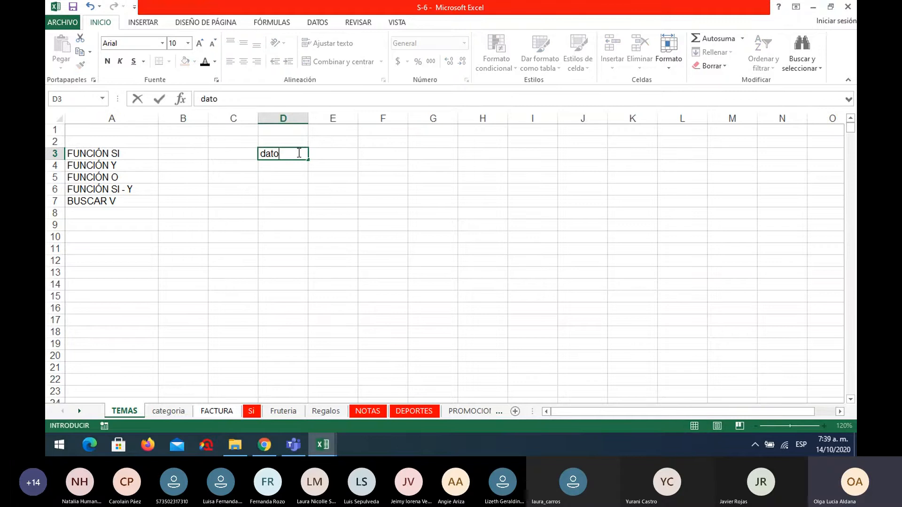
pyautogui.write('1')
pyautogui.press('Tab')
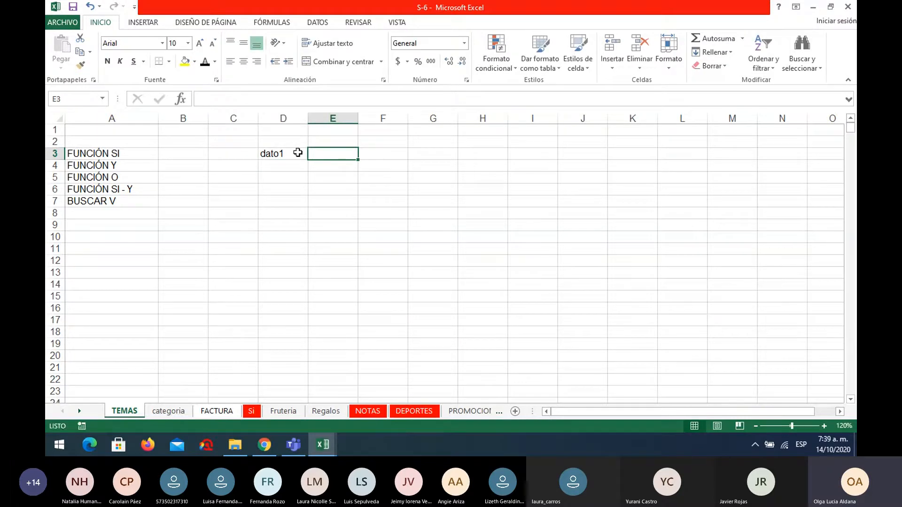
pyautogui.write('dato2')
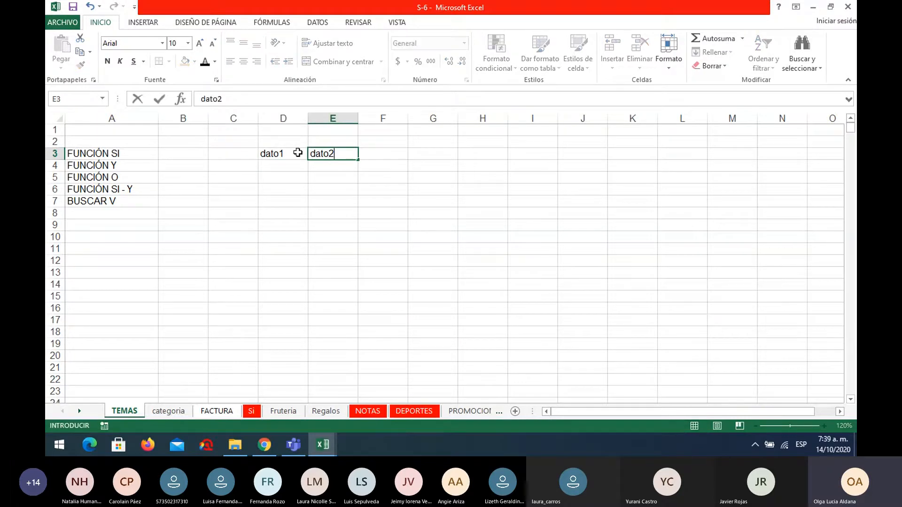
pyautogui.press('Tab')
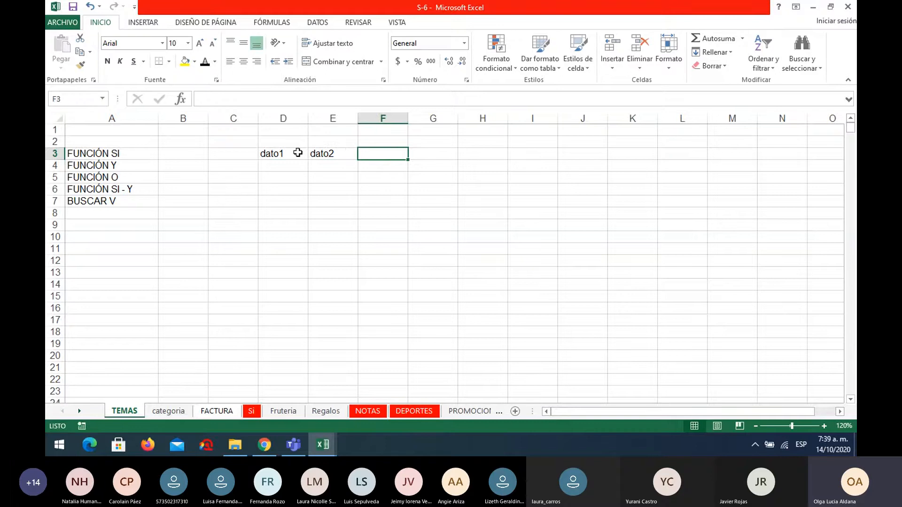
pyautogui.write('res')
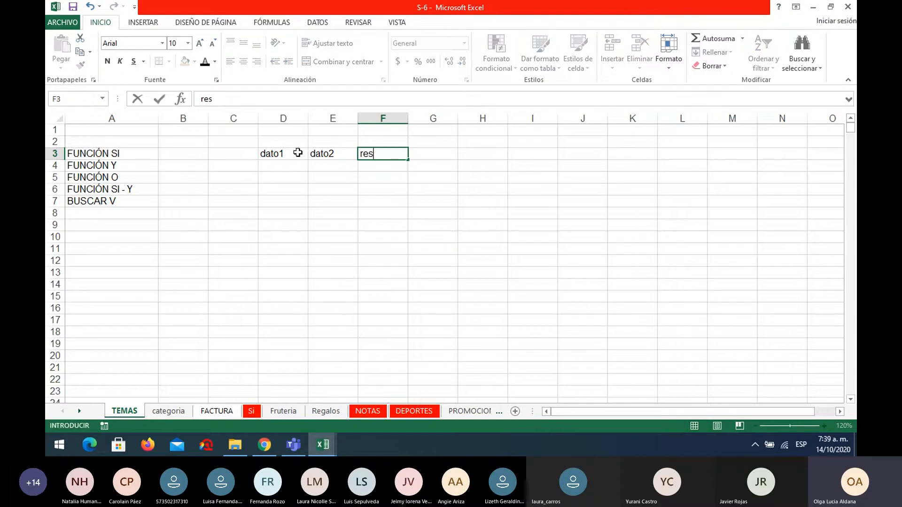
pyautogui.write('puesta')
pyautogui.click(404, 177)
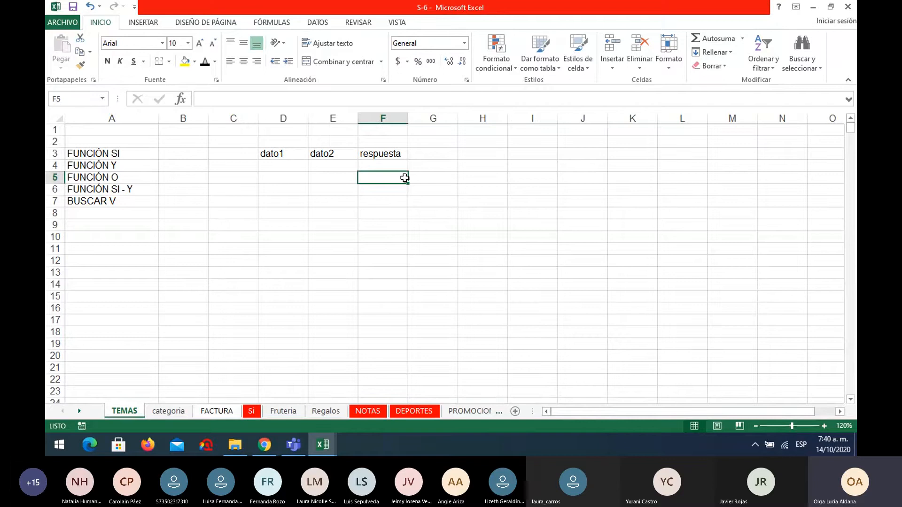
# Enter VERDADERO under dato1 in D4 and widen column D to fit the value.
pyautogui.click(288, 166)
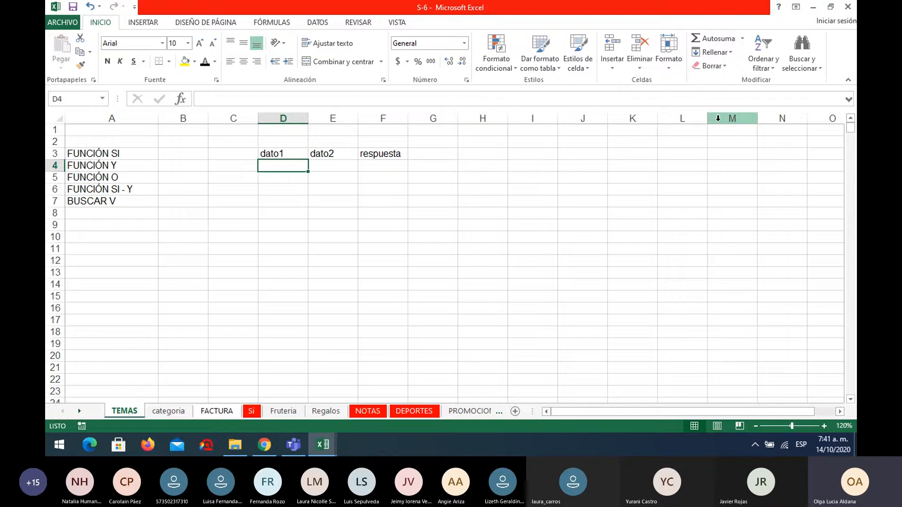
pyautogui.write('verdader')
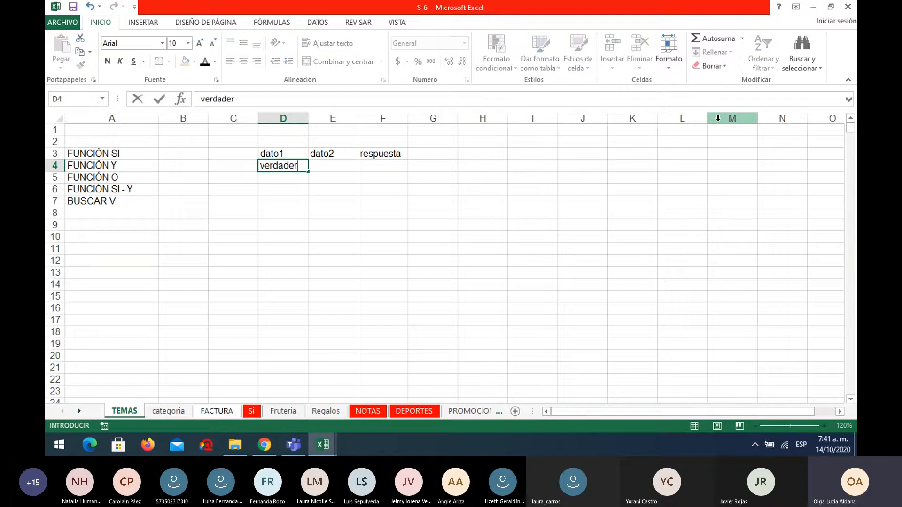
pyautogui.write('o')
pyautogui.press('Tab')
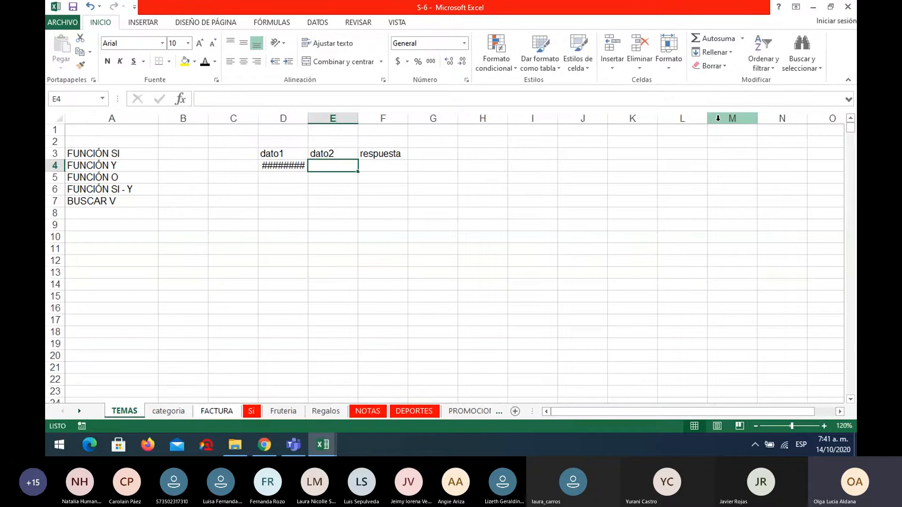
pyautogui.moveTo(308, 118); pyautogui.dragTo(324, 118)
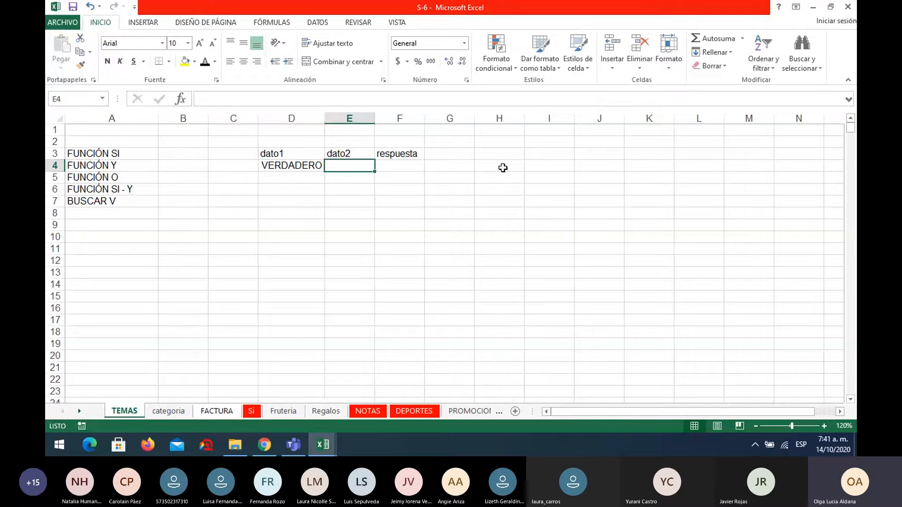
# Enter FALSO under dato2 in E4.
pyautogui.write('fa')
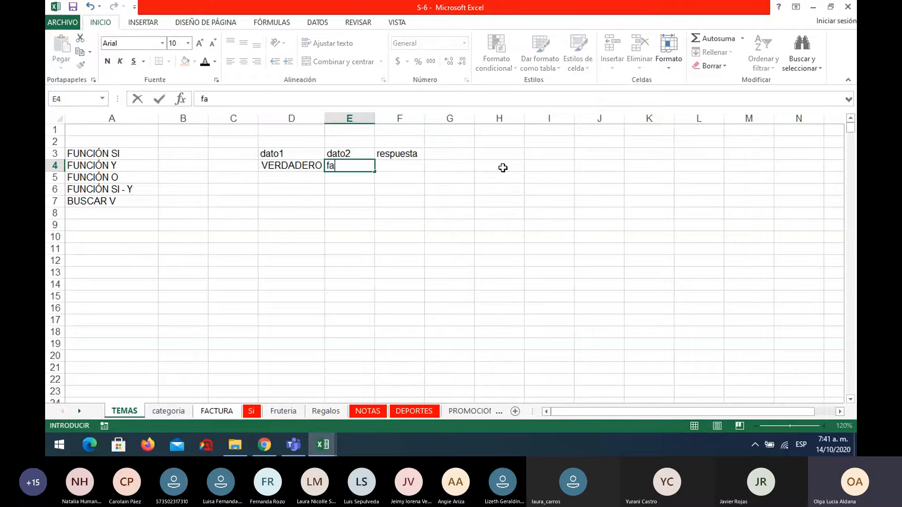
pyautogui.write('lso')
pyautogui.press('BackSpace')
pyautogui.press('BackSpace')
pyautogui.press('BackSpace')
pyautogui.press('BackSpace')
pyautogui.press('BackSpace')
pyautogui.write('FALSO')
pyautogui.press('Return')
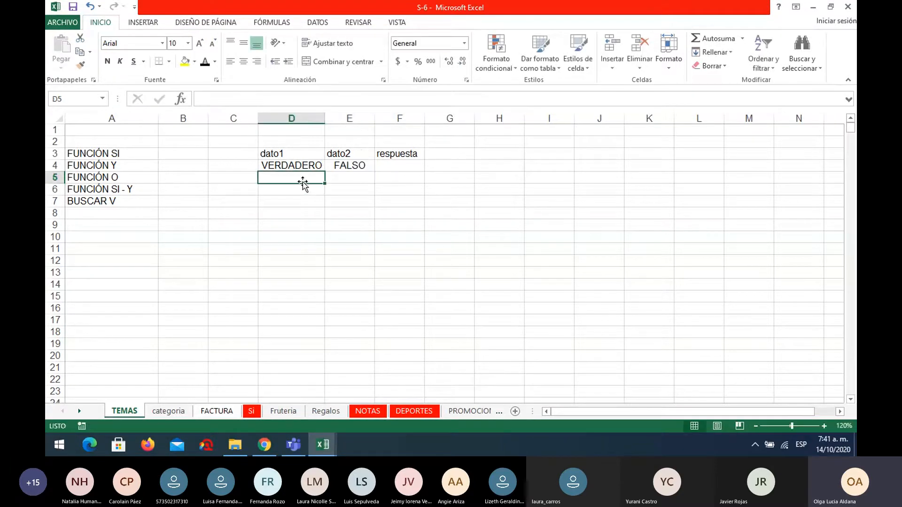
# Enter 1 in D5 and 0 in E5, and clear both cells.
pyautogui.write('1')
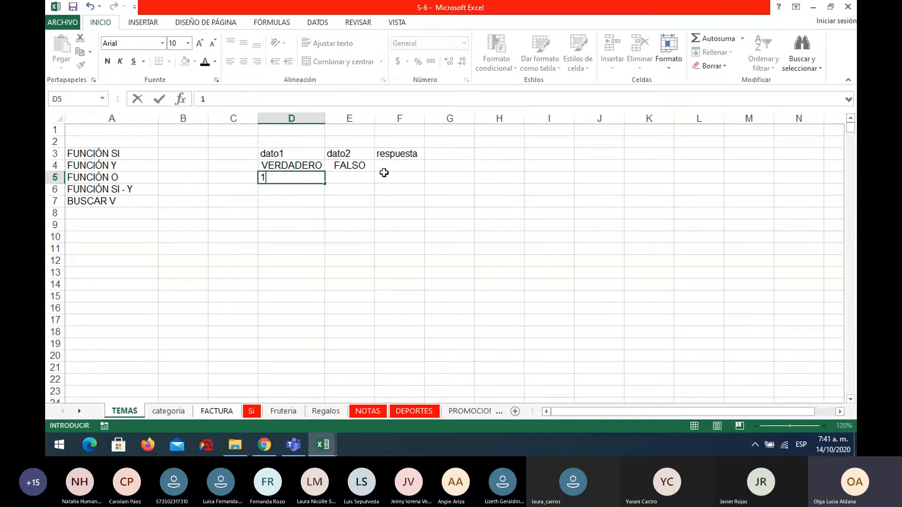
pyautogui.click(364, 177)
pyautogui.write('0')
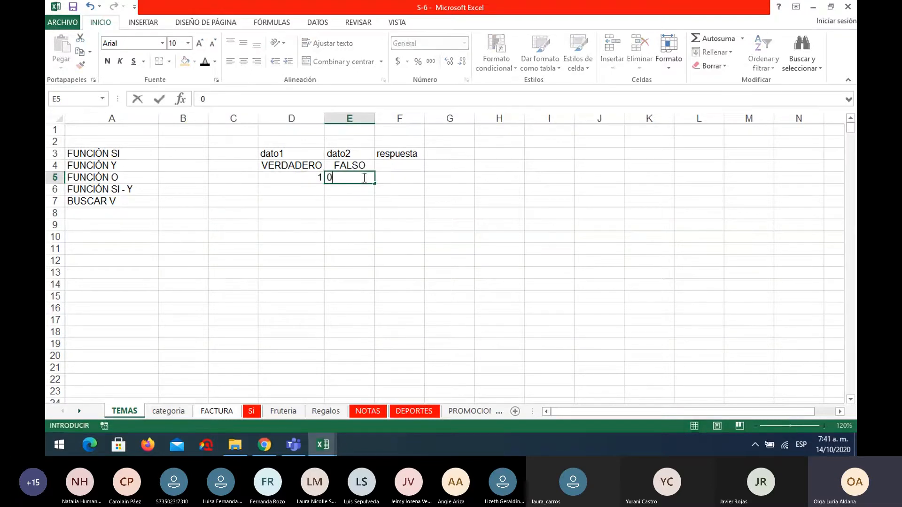
pyautogui.click(354, 203)
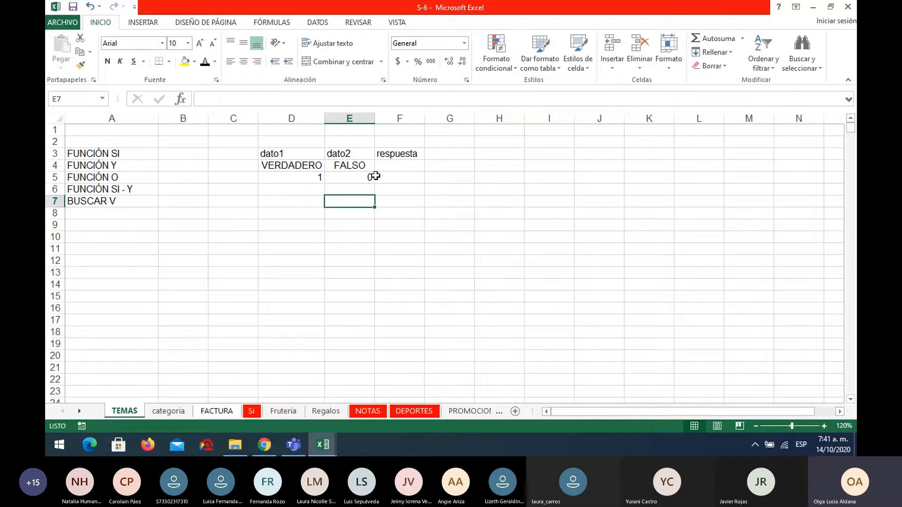
pyautogui.click(308, 180)
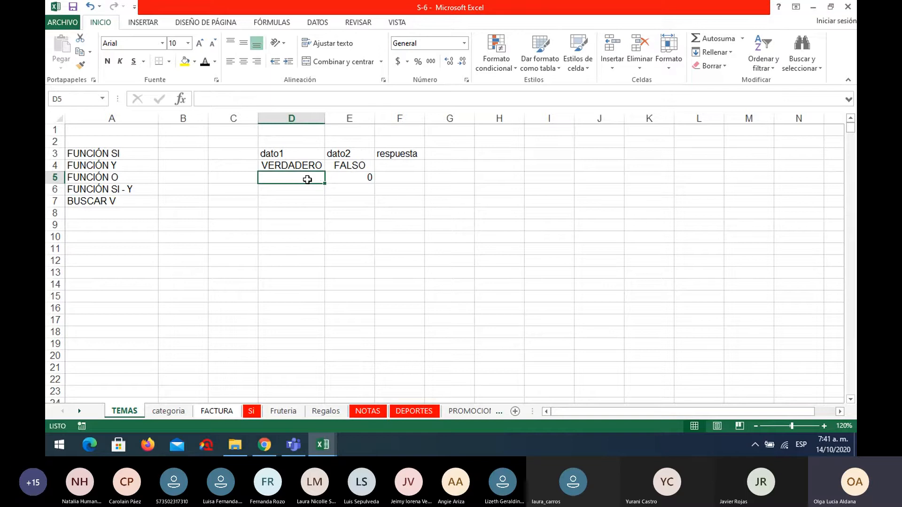
pyautogui.press('Right')
pyautogui.press('Delete')
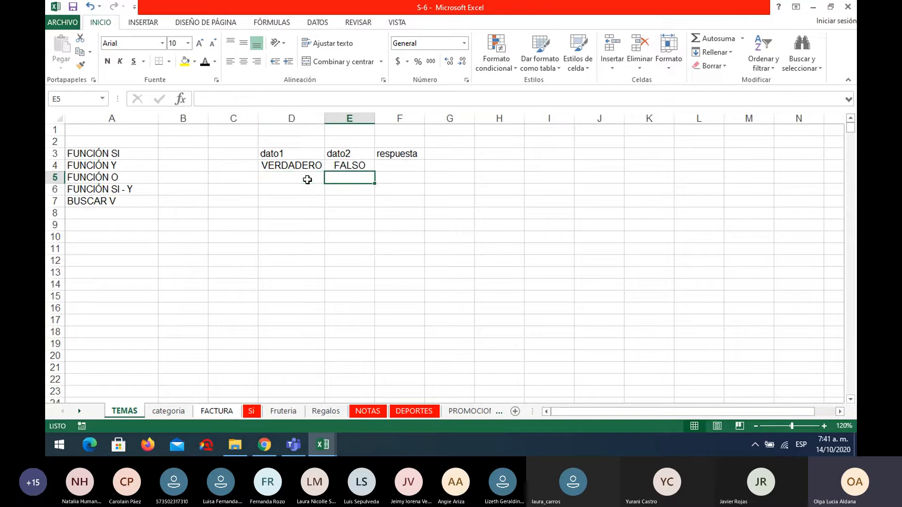
# Enter VERDADERO in both D5 and E5, and fit the width of column E to its content.
pyautogui.click(307, 179)
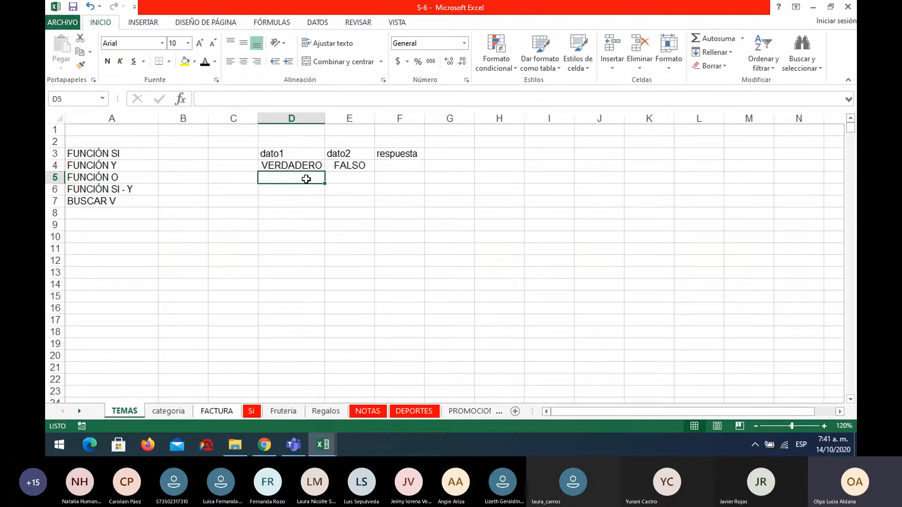
pyautogui.write('VER')
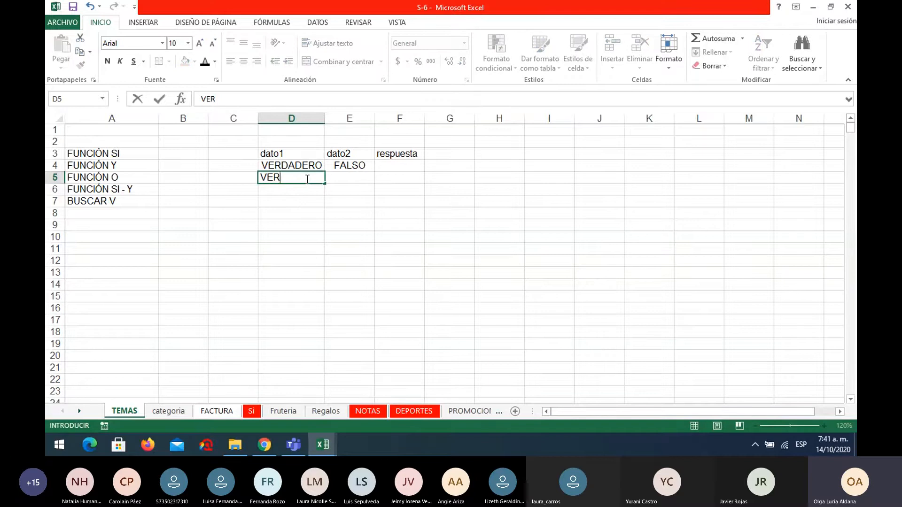
pyautogui.write('DAC')
pyautogui.press('BackSpace')
pyautogui.write('DERO')
pyautogui.press('Tab')
pyautogui.write('VE')
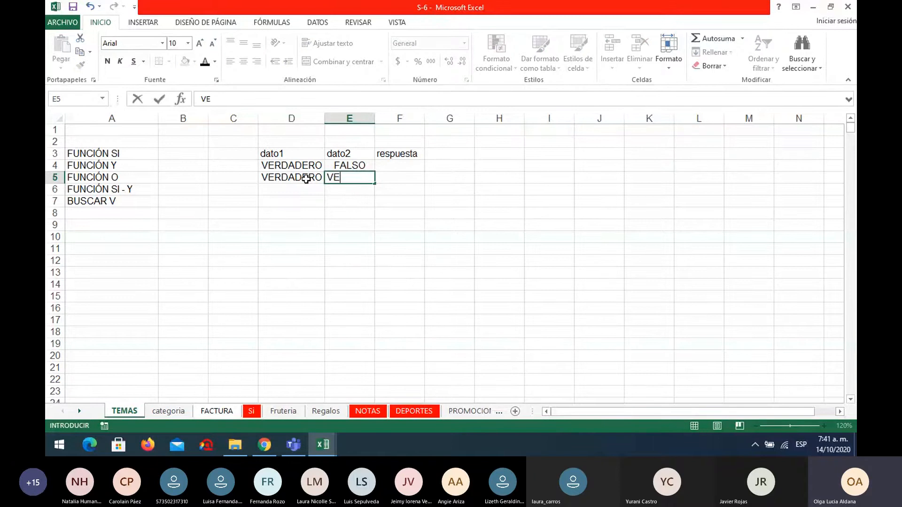
pyautogui.write('RDADERO')
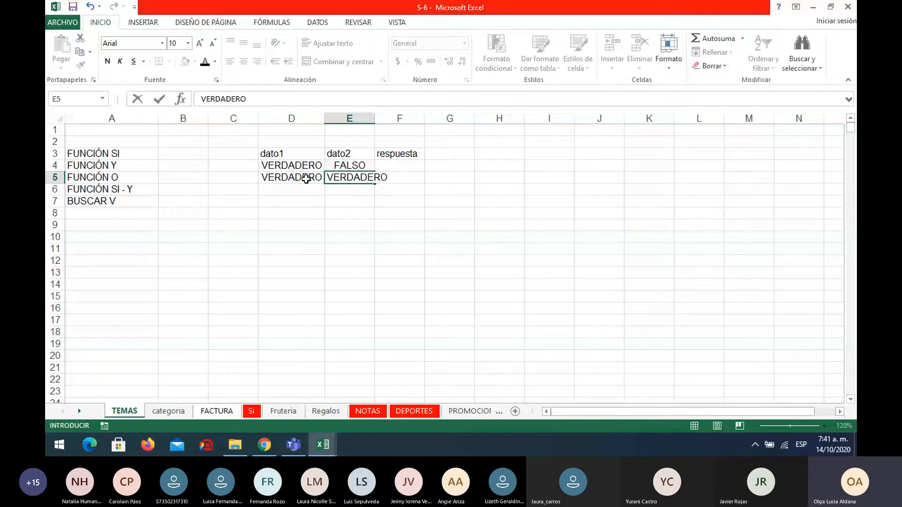
pyautogui.press('Return')
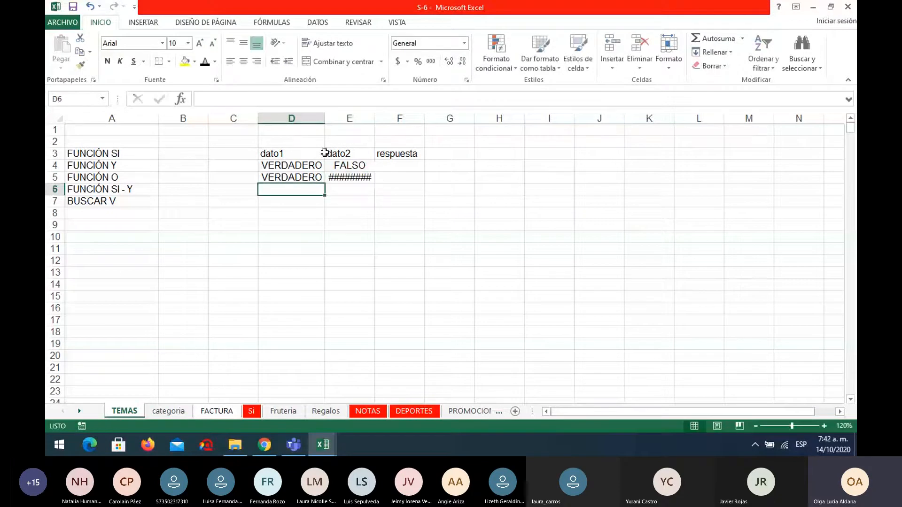
pyautogui.doubleClick(374, 119)
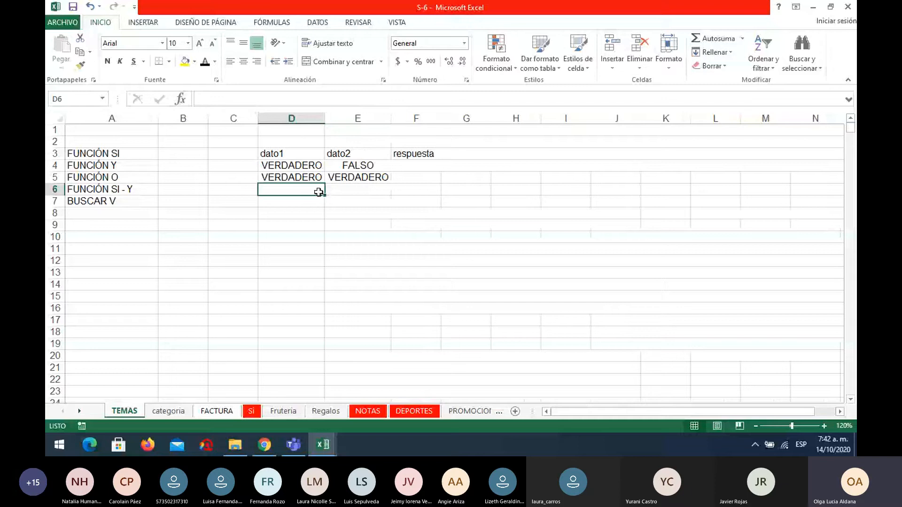
# Enter FALSO under both dato1 and dato2 in D6 and E6.
pyautogui.write('FALSO')
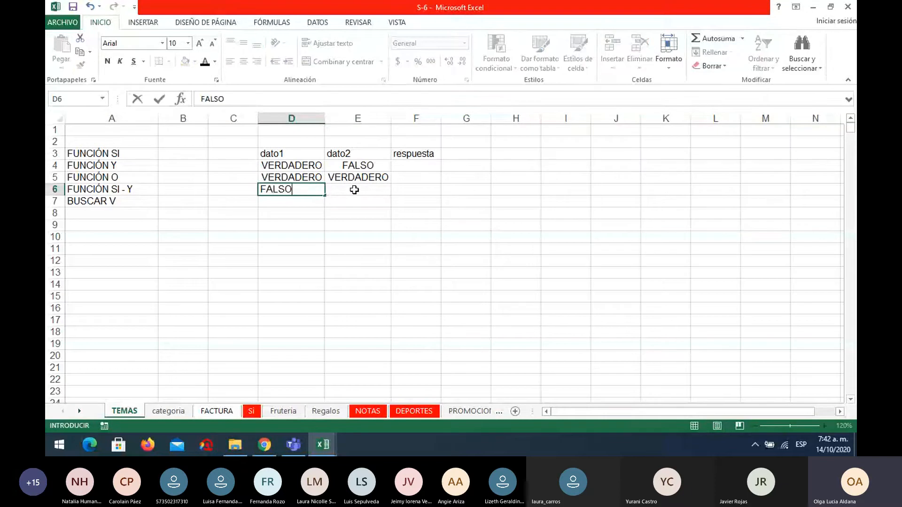
pyautogui.click(355, 189)
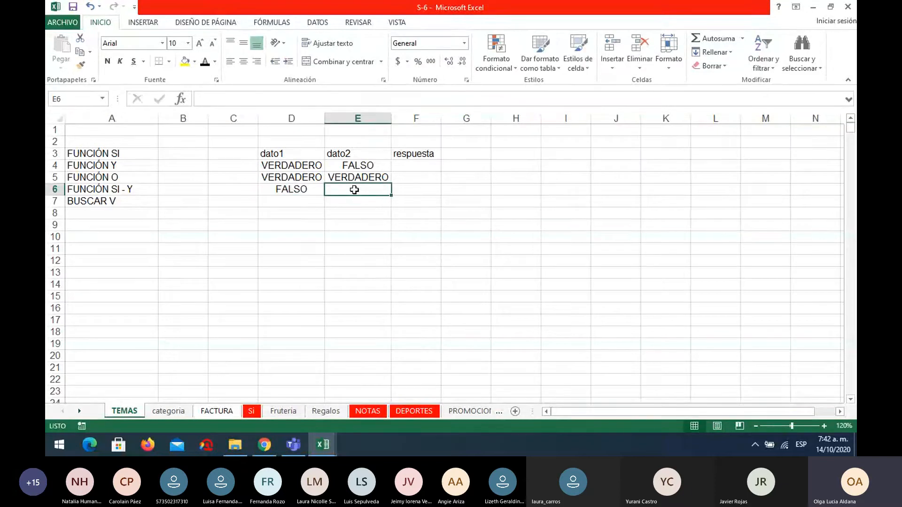
pyautogui.write('FALSO')
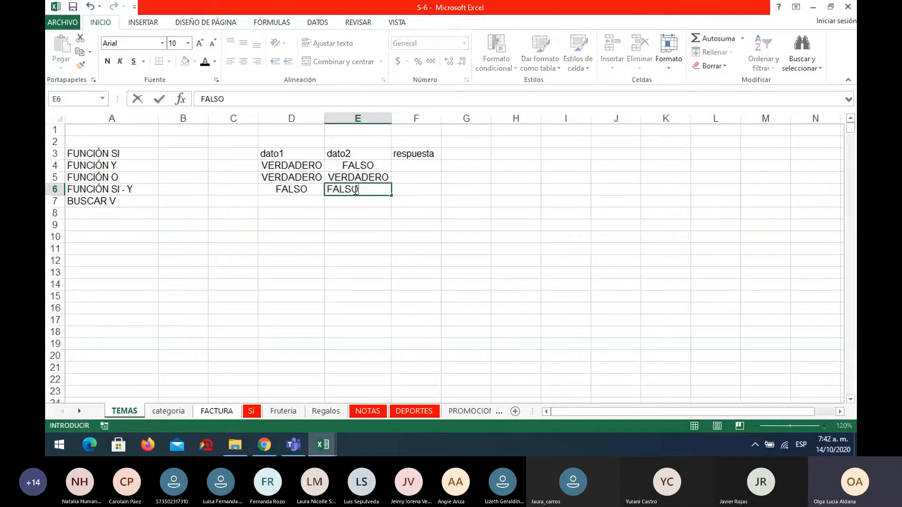
pyautogui.press('Return')
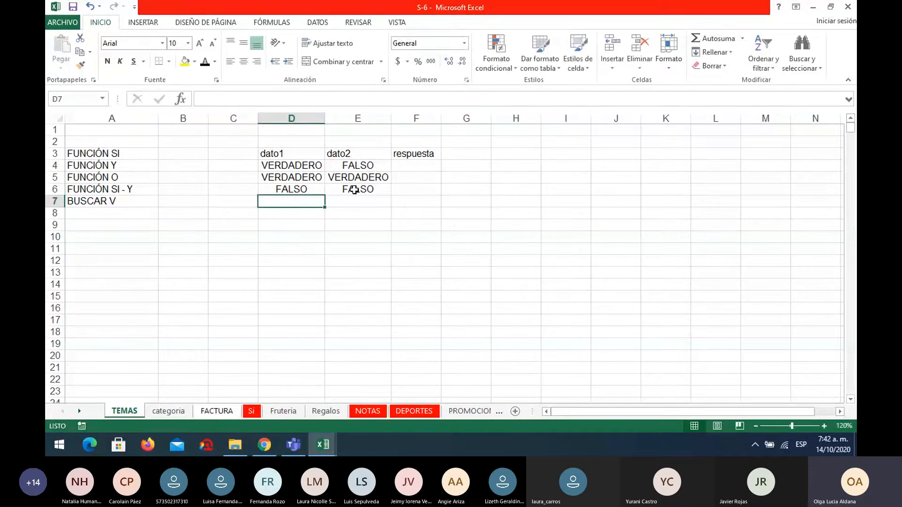
# Enter FALSO in D7 and VERDADERO in E7 as the last combination of the truth table.
pyautogui.write('FALSO')
pyautogui.press('Tab')
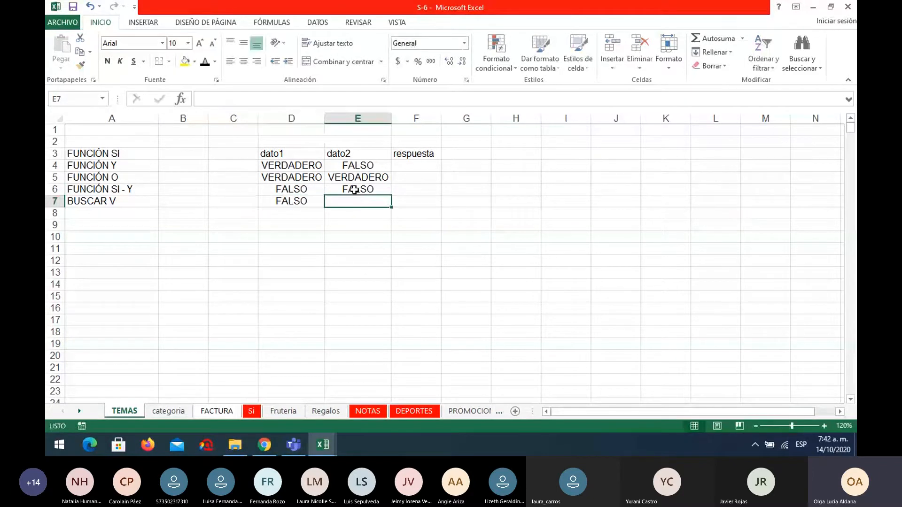
pyautogui.write('VER')
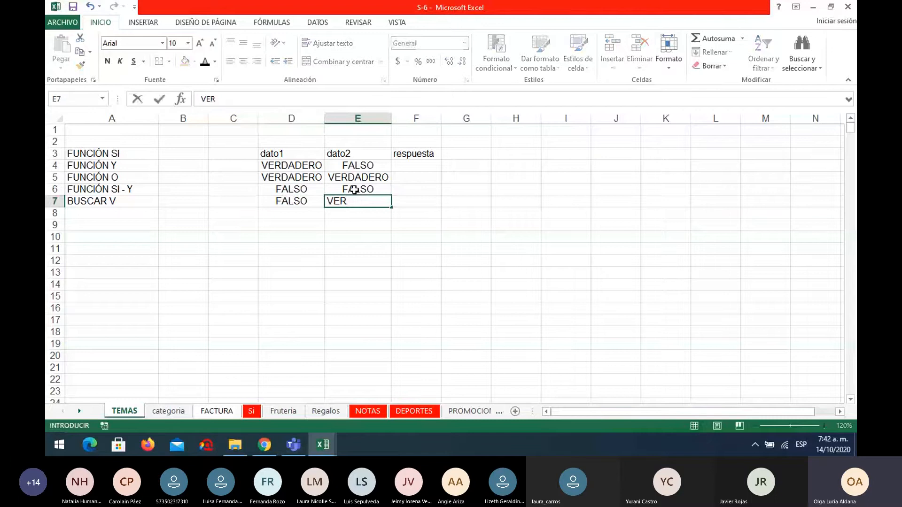
pyautogui.write('DADERO')
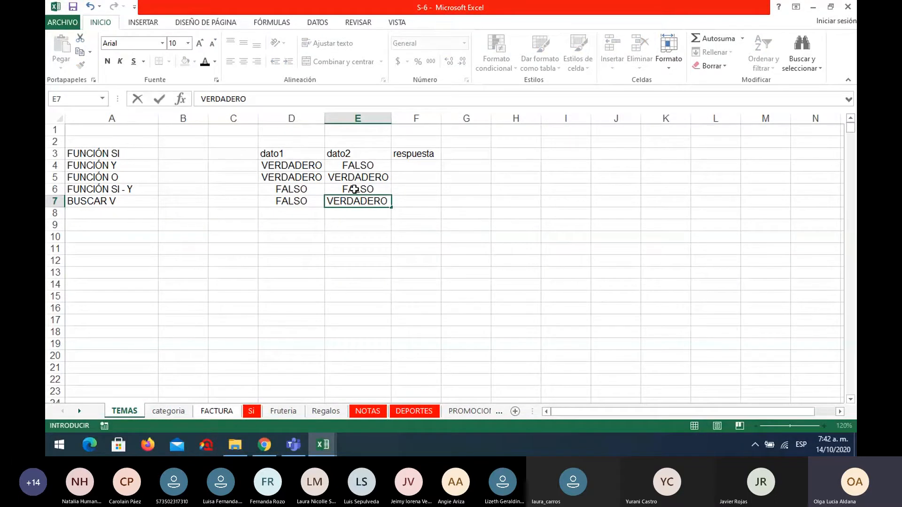
pyautogui.click(477, 223)
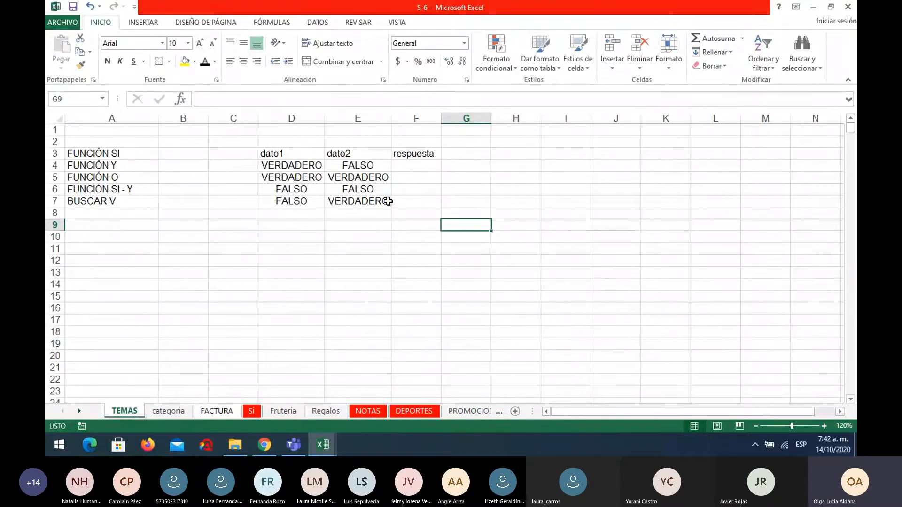
# Enter the label Y in F2, above the respuesta heading.
pyautogui.click(426, 154)
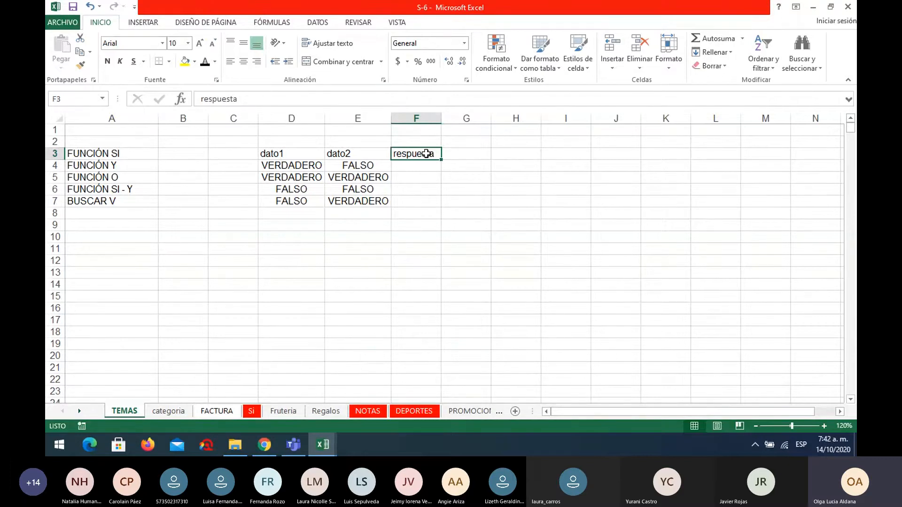
pyautogui.click(430, 141)
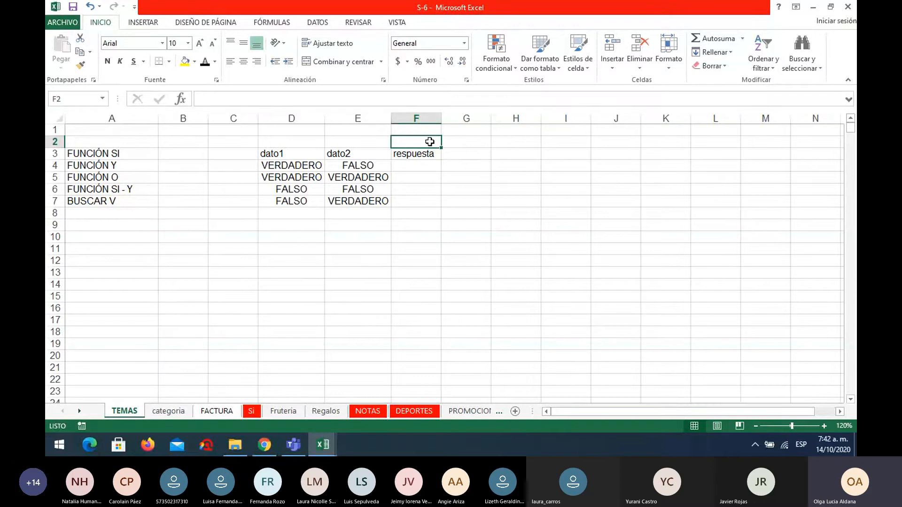
pyautogui.write('y')
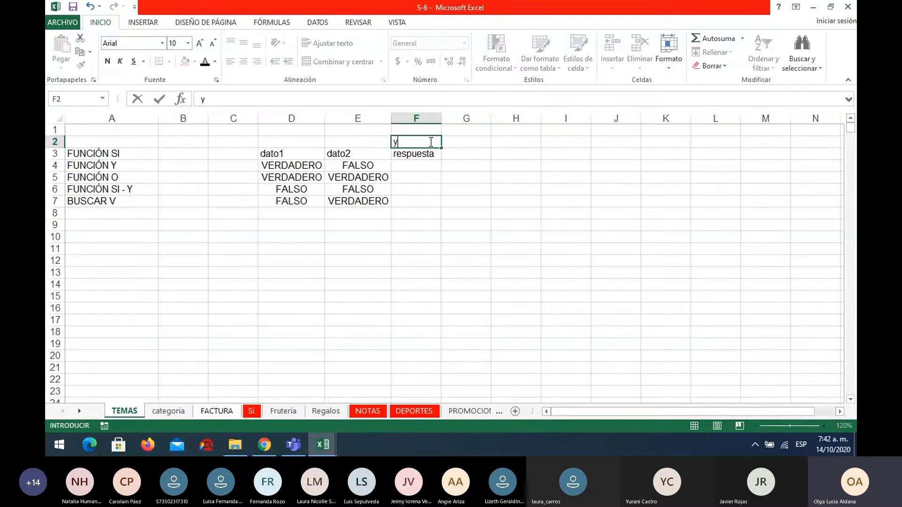
pyautogui.click(427, 164)
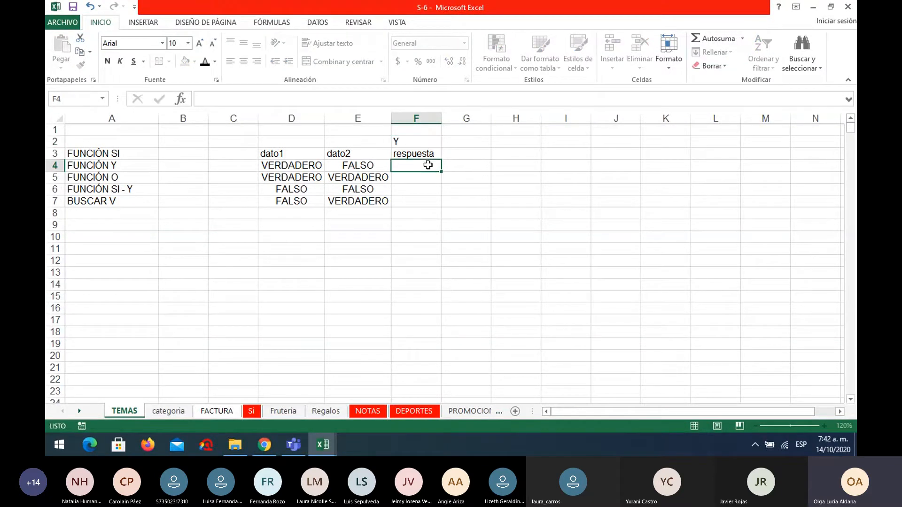
# Enter the label O in G2 and fill the respuesta heading from F3 across into G3.
pyautogui.click(489, 139)
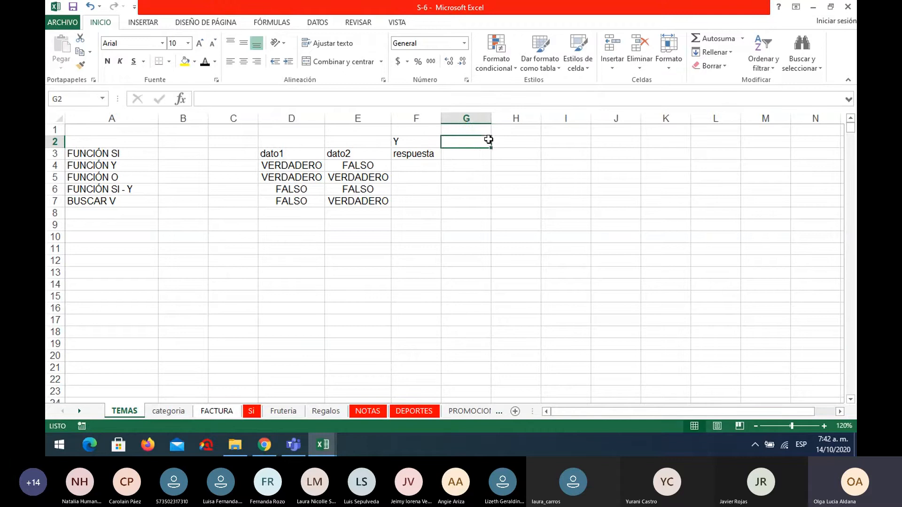
pyautogui.write('O')
pyautogui.click(475, 153)
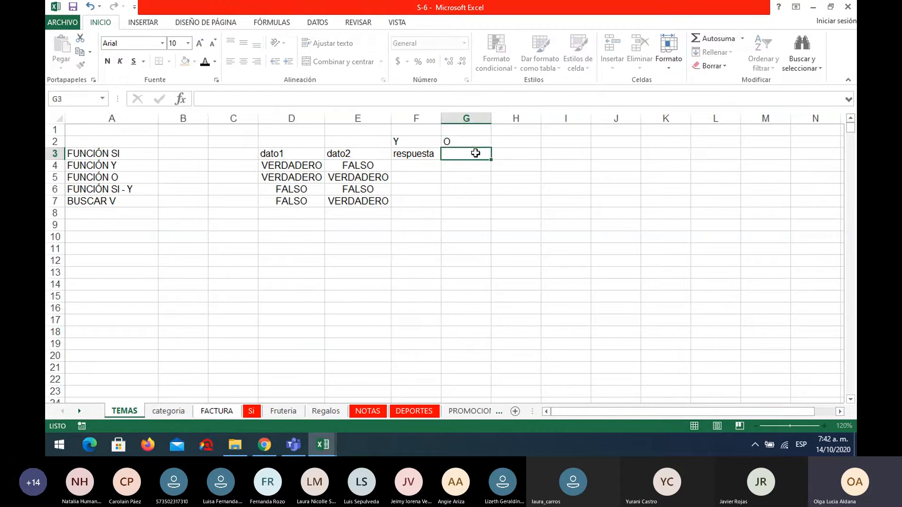
pyautogui.click(418, 153)
pyautogui.moveTo(439, 159); pyautogui.dragTo(470, 159)
# Enter FALSO in F4 and VERDADERO in F5 as Y answers, and fit column F to its content.
pyautogui.click(436, 166)
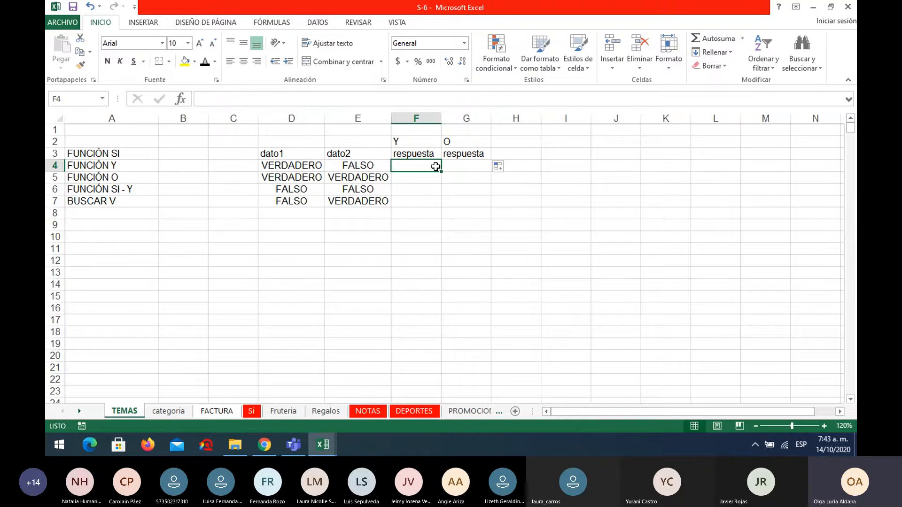
pyautogui.write('FALSO')
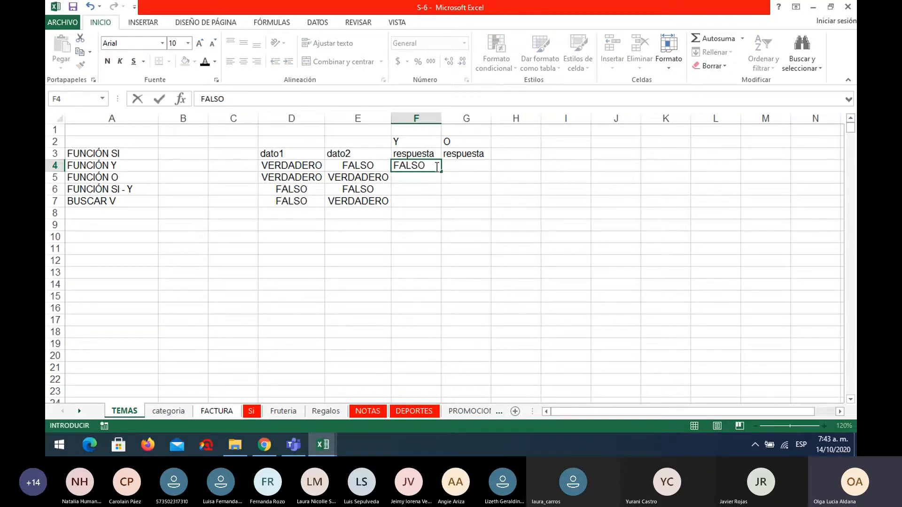
pyautogui.press('Return')
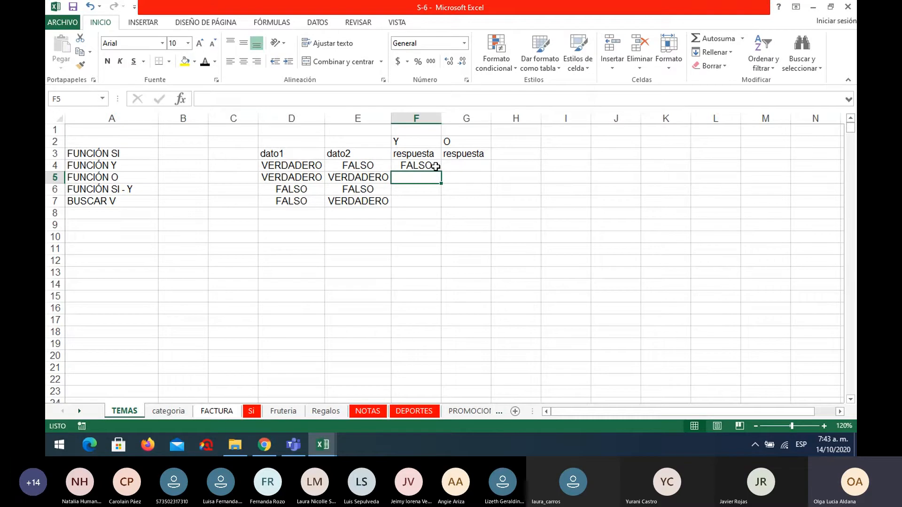
pyautogui.write('VER')
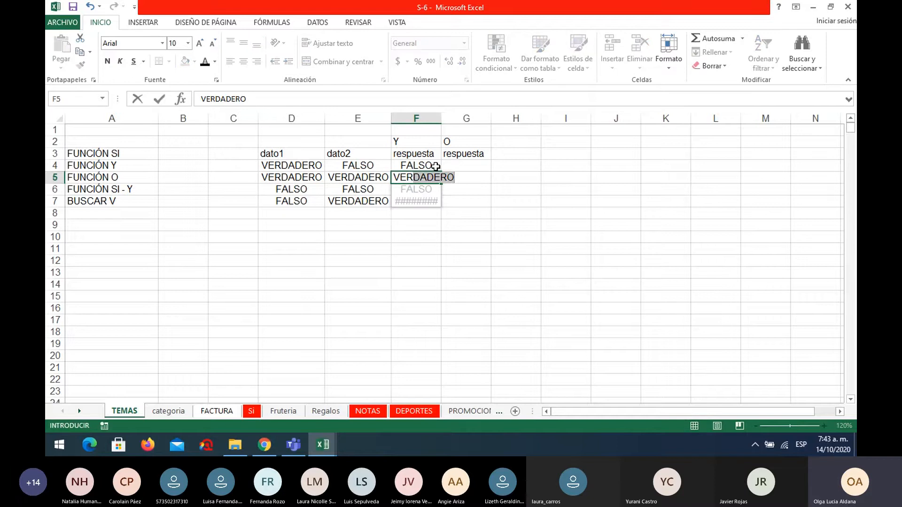
pyautogui.press('Return')
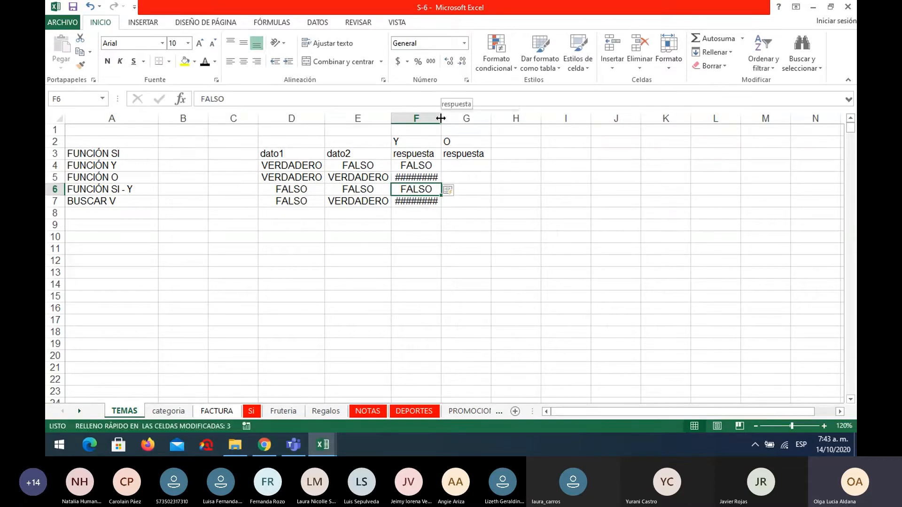
pyautogui.doubleClick(441, 118)
# Clear the automatically filled values from F6 and F7.
pyautogui.click(434, 178)
pyautogui.click(435, 190)
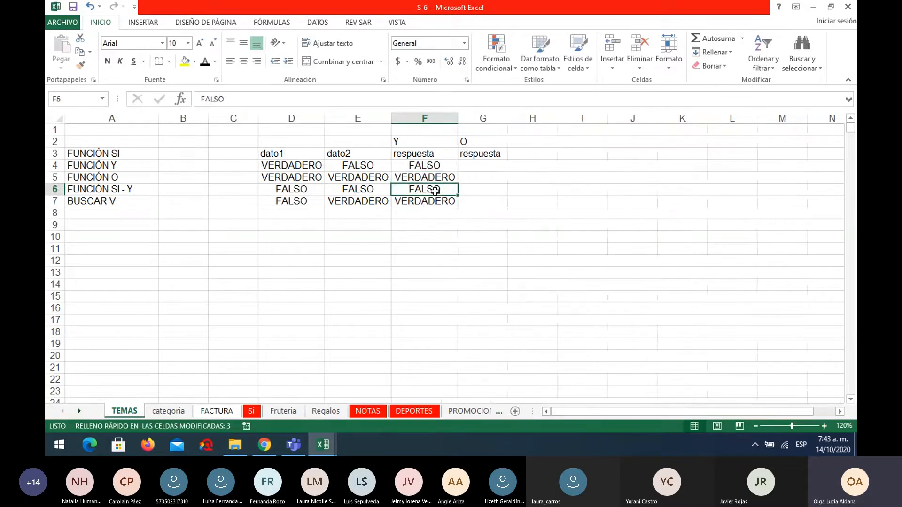
pyautogui.press('Delete')
pyautogui.press('Down')
pyautogui.press('Delete')
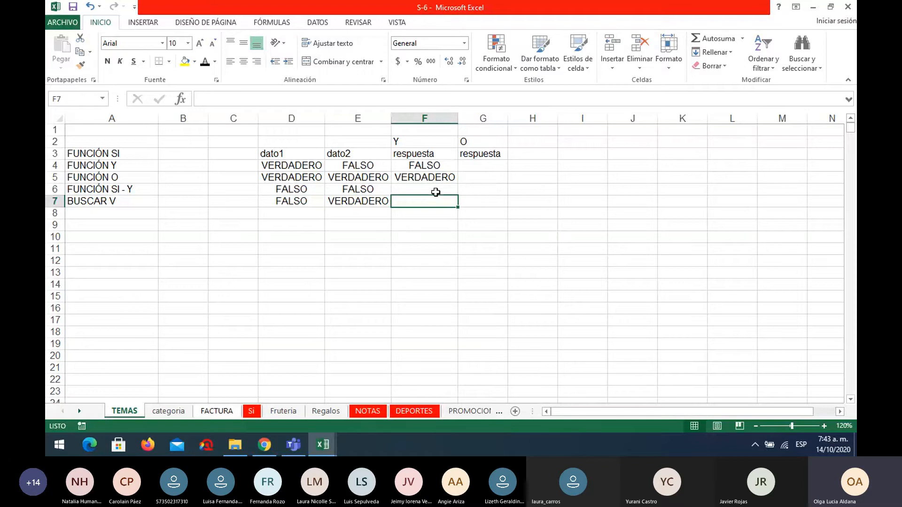
# Enter FALSO in both F6 and F7 to complete the Y answers.
pyautogui.click(434, 187)
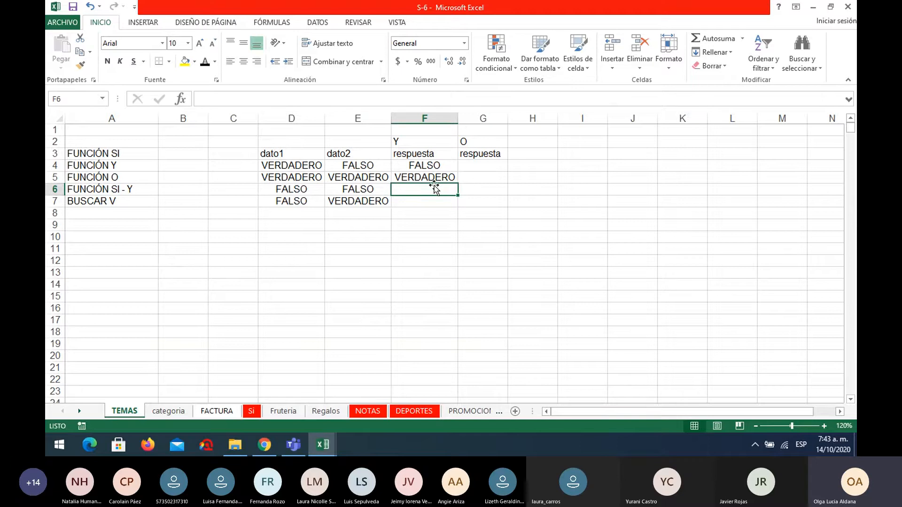
pyautogui.write('FA')
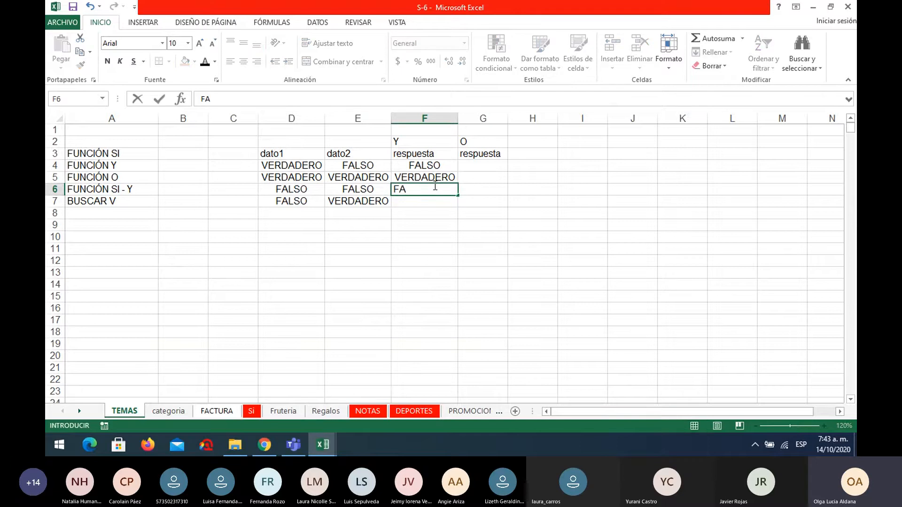
pyautogui.write('LSO')
pyautogui.press('Return')
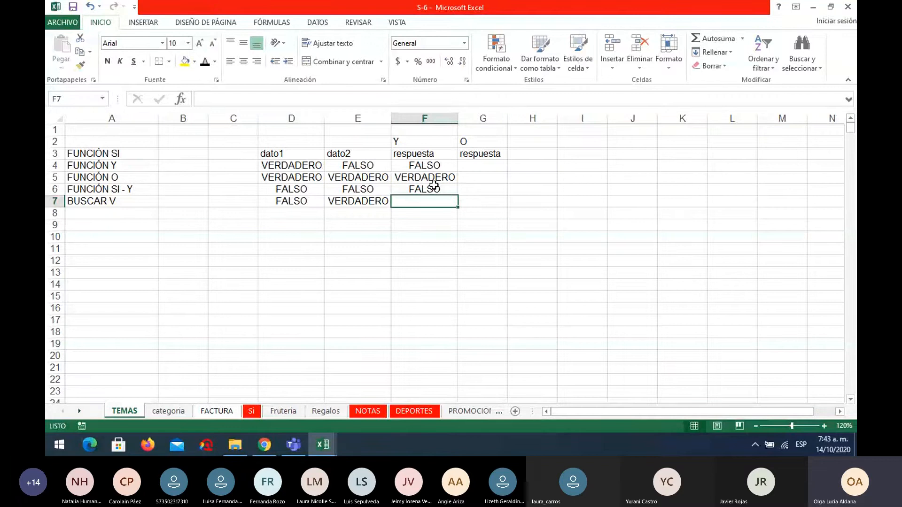
pyautogui.write('FALSO')
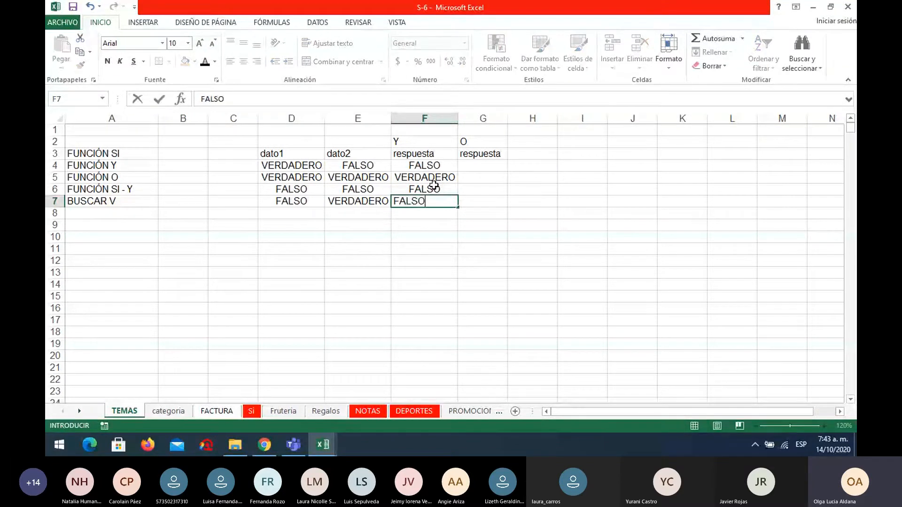
pyautogui.press('Return')
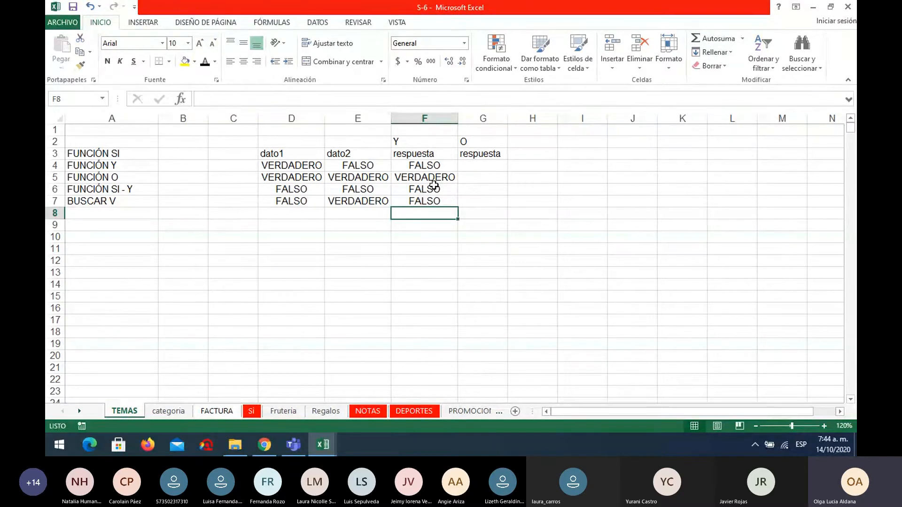
pyautogui.click(434, 176)
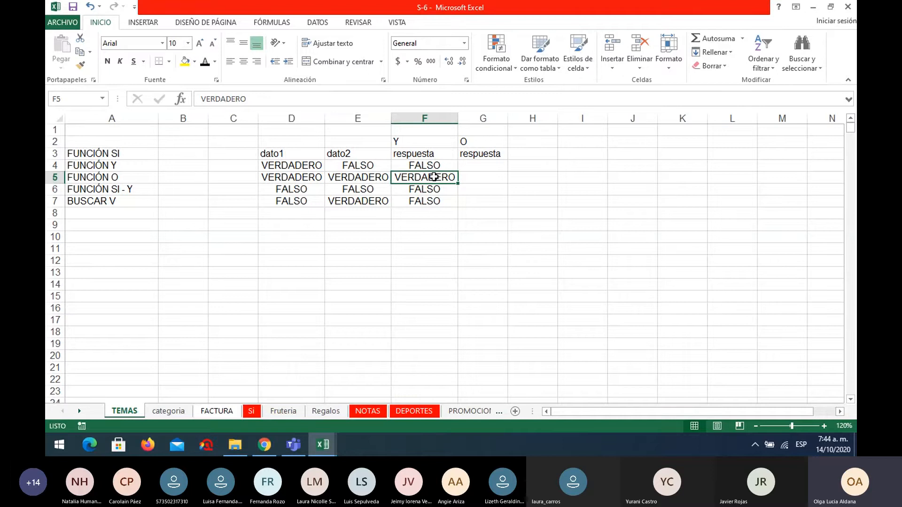
# Enter VERDADERO in G4 as the first O answer and fit column G to its content.
pyautogui.click(494, 167)
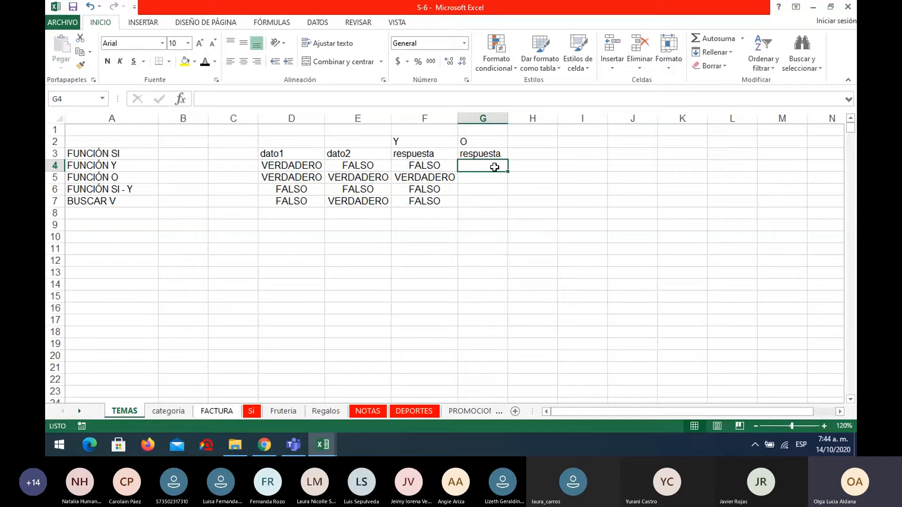
pyautogui.write('VER')
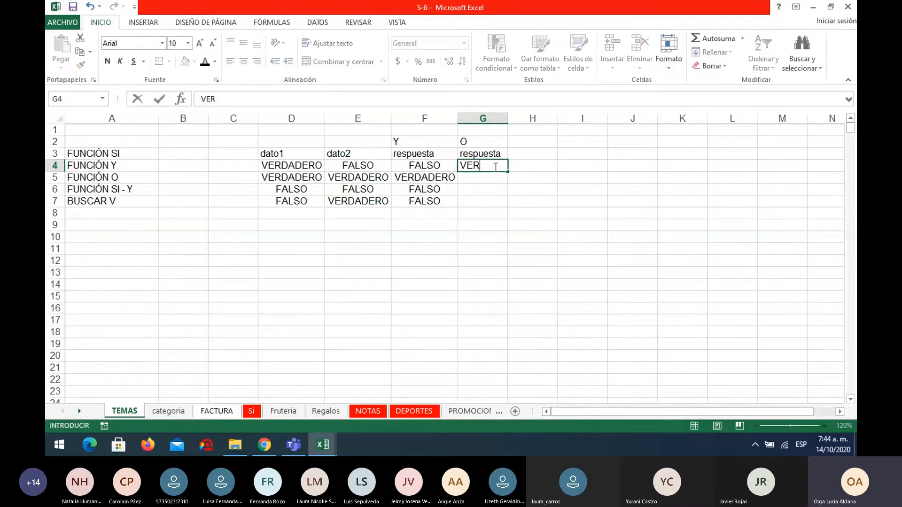
pyautogui.write('DADERO')
pyautogui.press('Return')
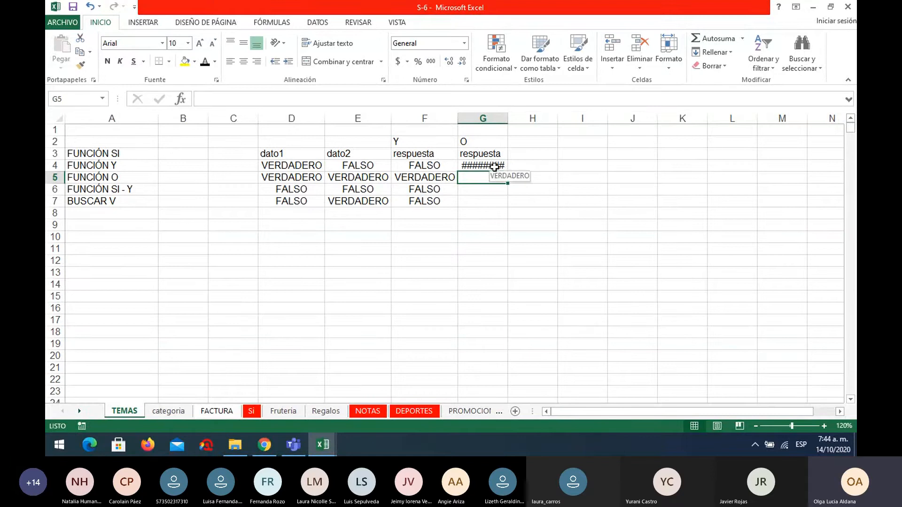
pyautogui.doubleClick(508, 120)
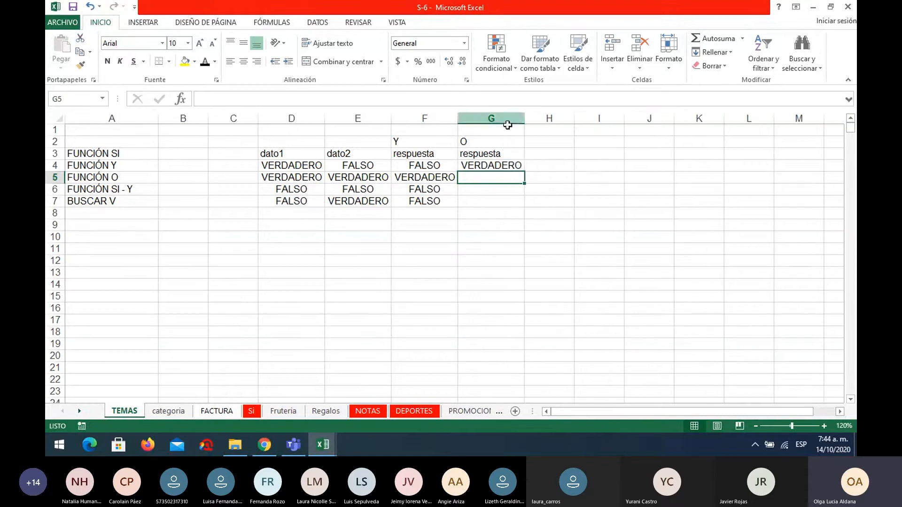
# Fill VERDADERO from G4 down into G5 and enter FALSO in G6.
pyautogui.click(517, 165)
pyautogui.moveTo(525, 172); pyautogui.dragTo(525, 181)
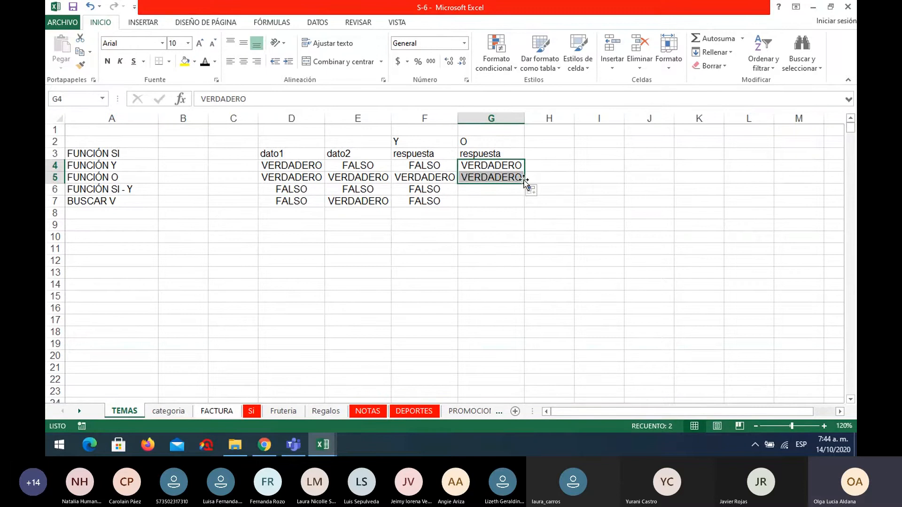
pyautogui.click(513, 189)
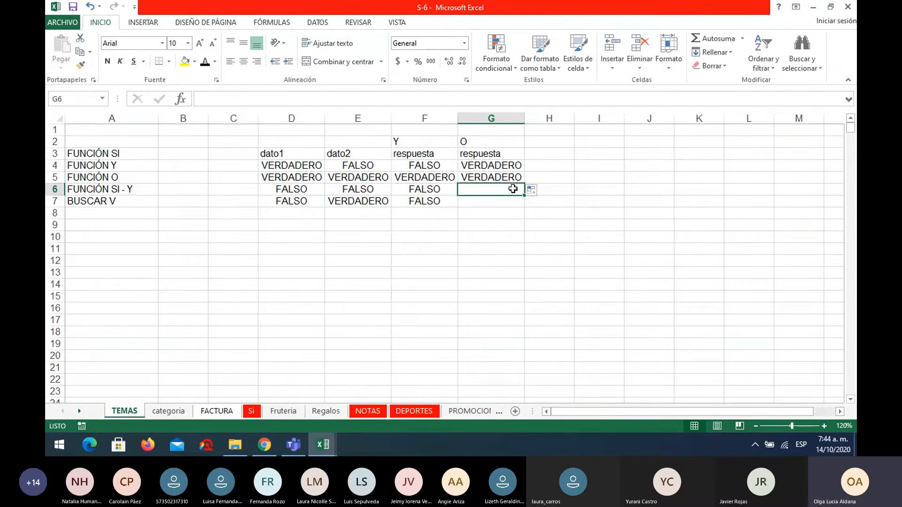
pyautogui.write('FALSO')
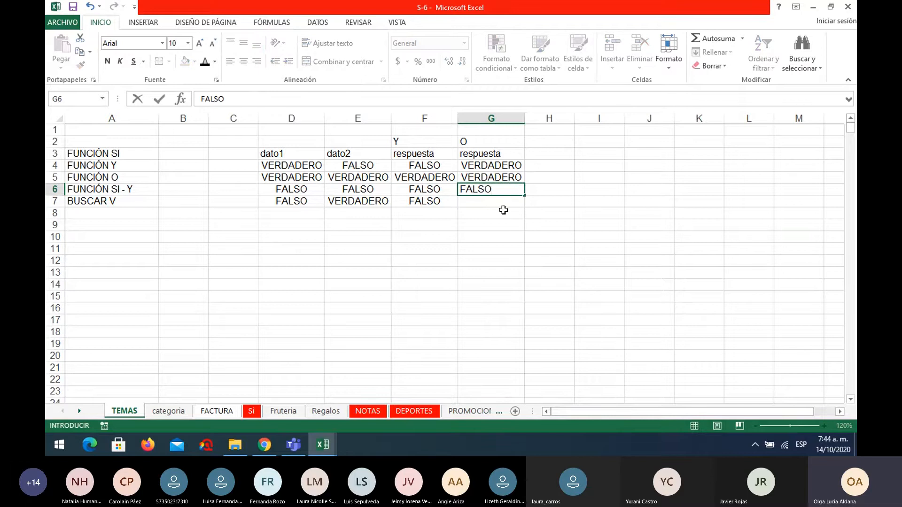
pyautogui.click(501, 200)
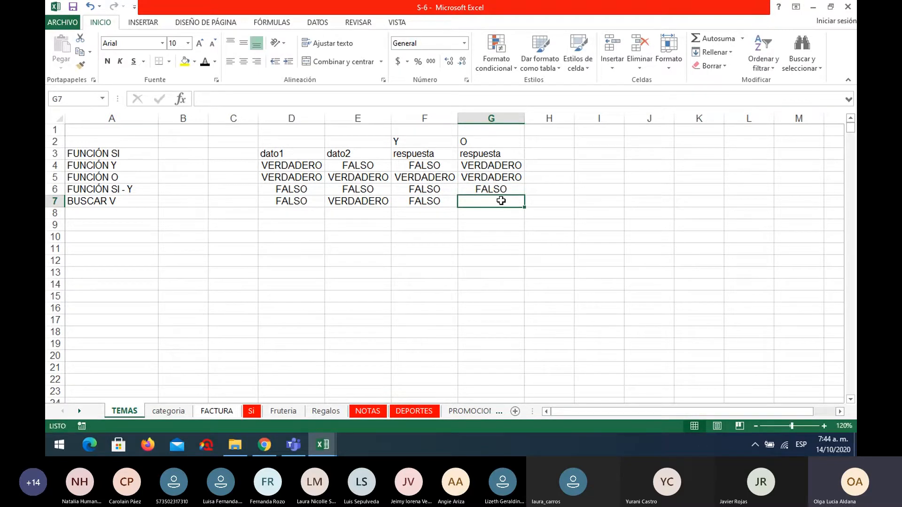
# Enter VERDADERO in G7 to complete the O answers.
pyautogui.write('VERDADE')
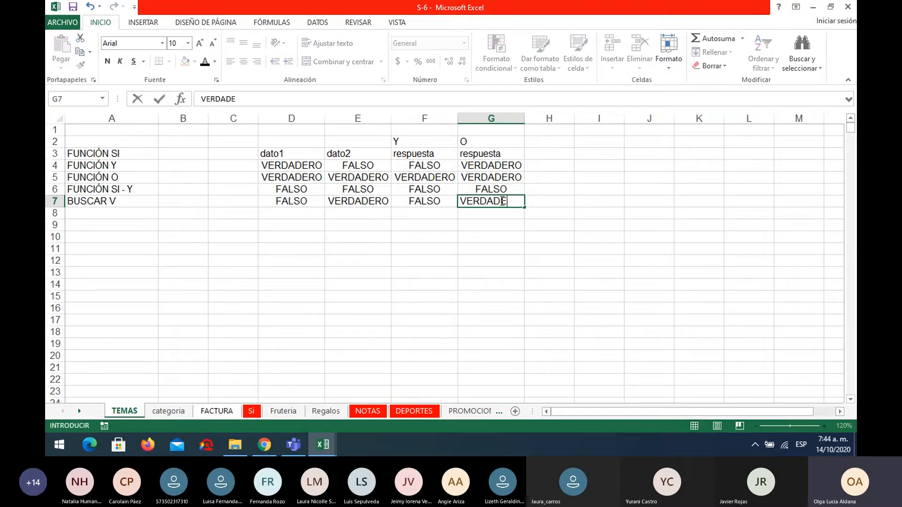
pyautogui.write('RO')
pyautogui.press('Return')
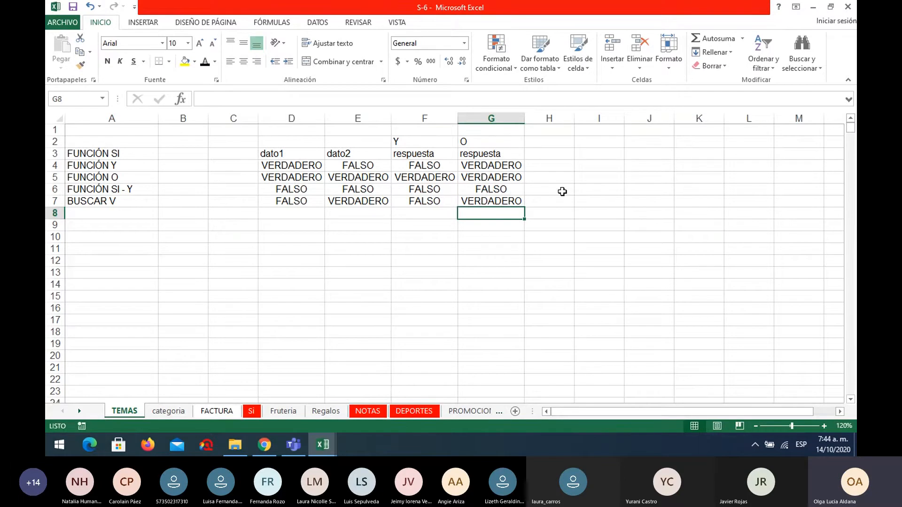
pyautogui.click(487, 164)
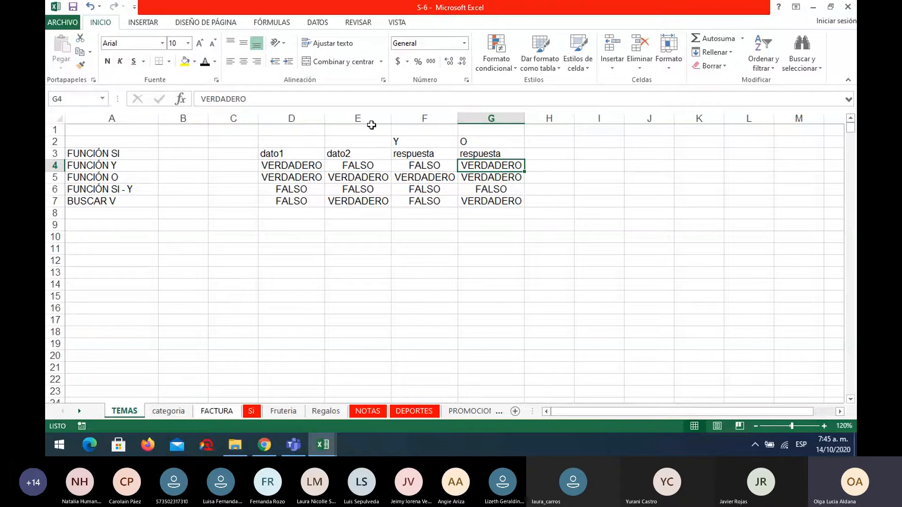
# Highlight the Y header in F2 and the row of three VERDADERO values in D5:F5 with yellow fill.
pyautogui.click(399, 140)
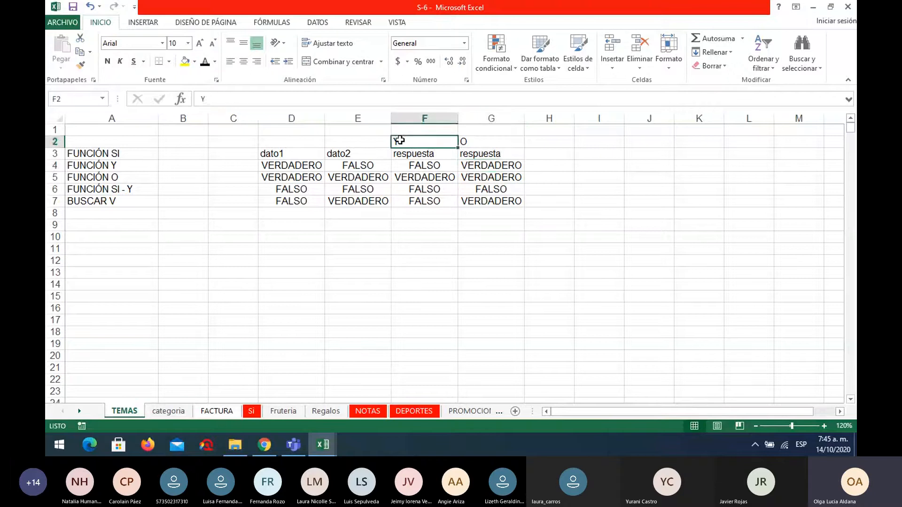
pyautogui.click(184, 62)
pyautogui.moveTo(287, 176); pyautogui.dragTo(417, 179)
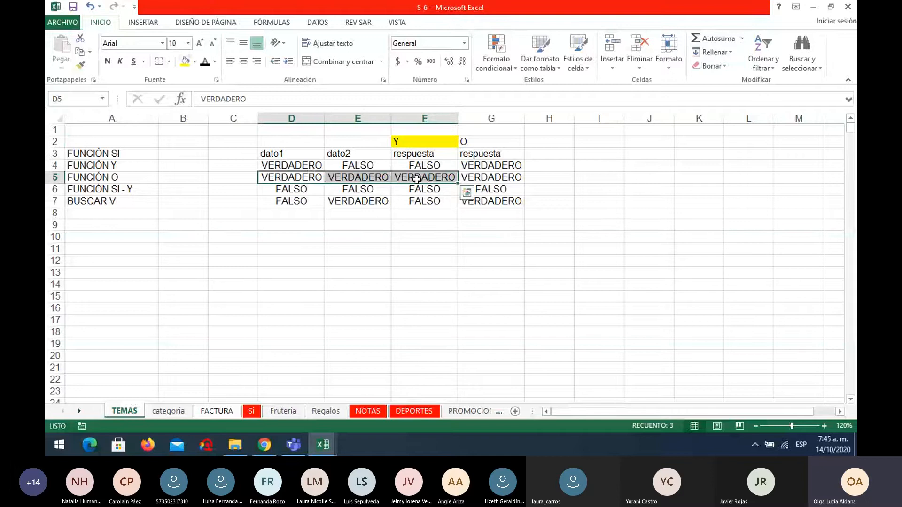
pyautogui.click(185, 62)
pyautogui.click(467, 280)
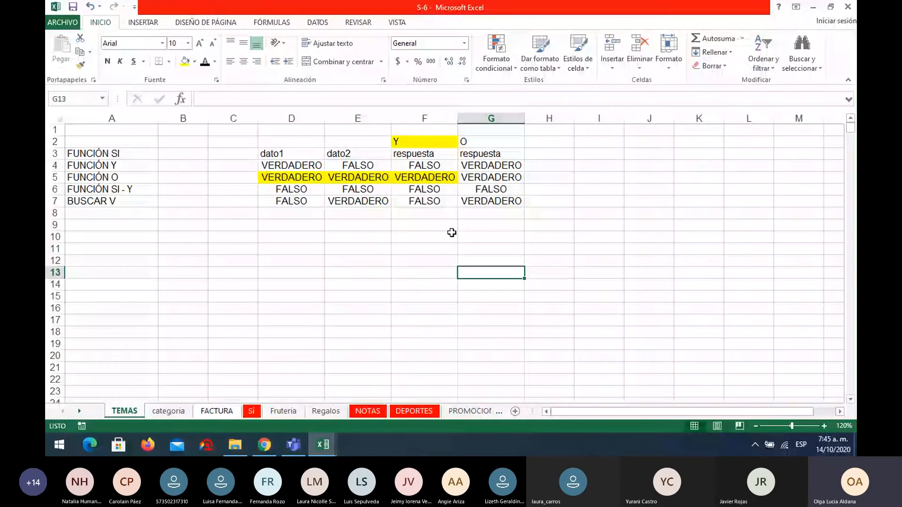
# On the NOTAS sheet, calculate the first student's average in F14 with =PROMEDIO(D14:E14).
pyautogui.click(371, 411)
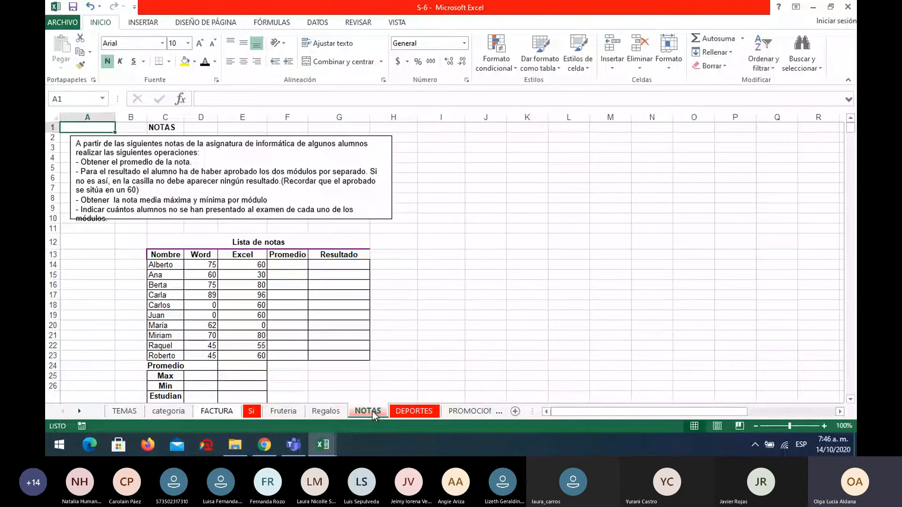
pyautogui.click(293, 266)
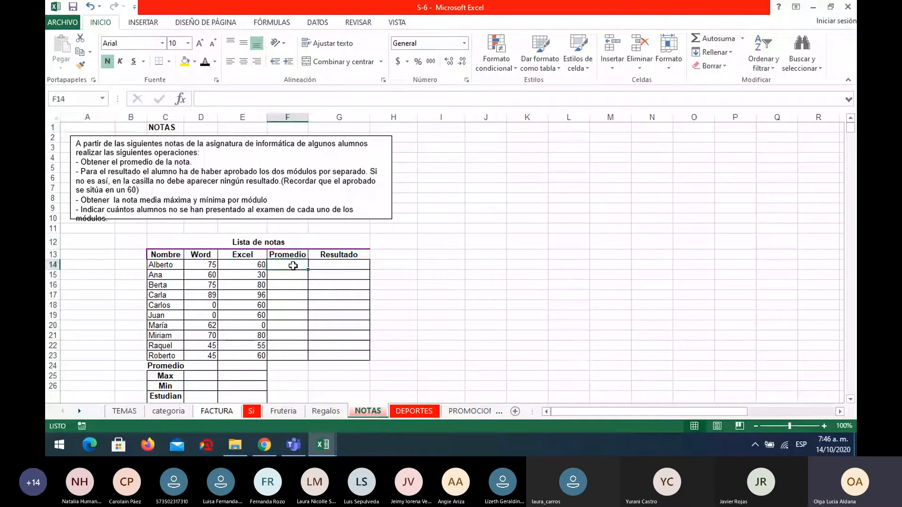
pyautogui.write('=P')
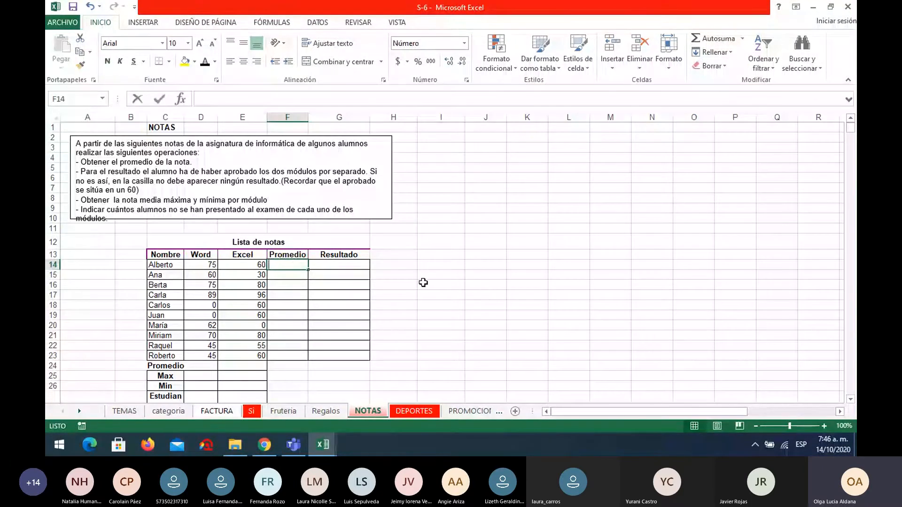
pyautogui.write('ROMEDI')
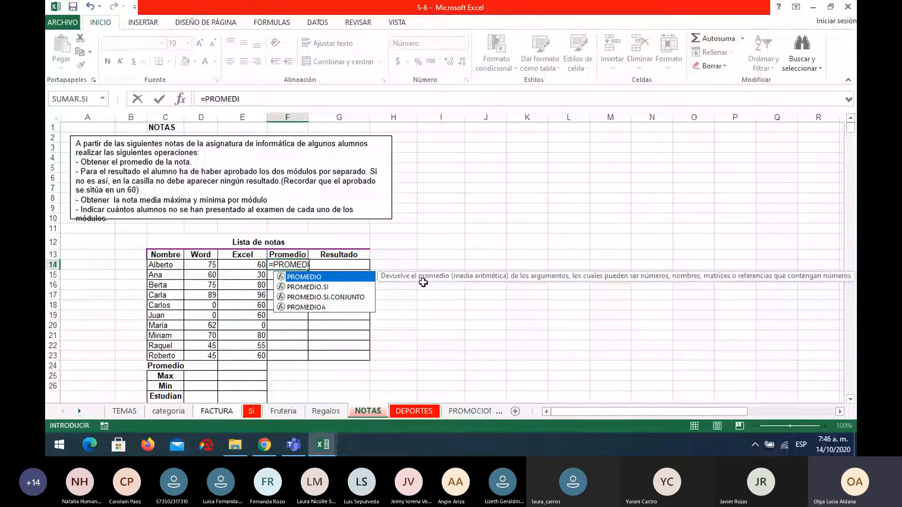
pyautogui.write('O(')
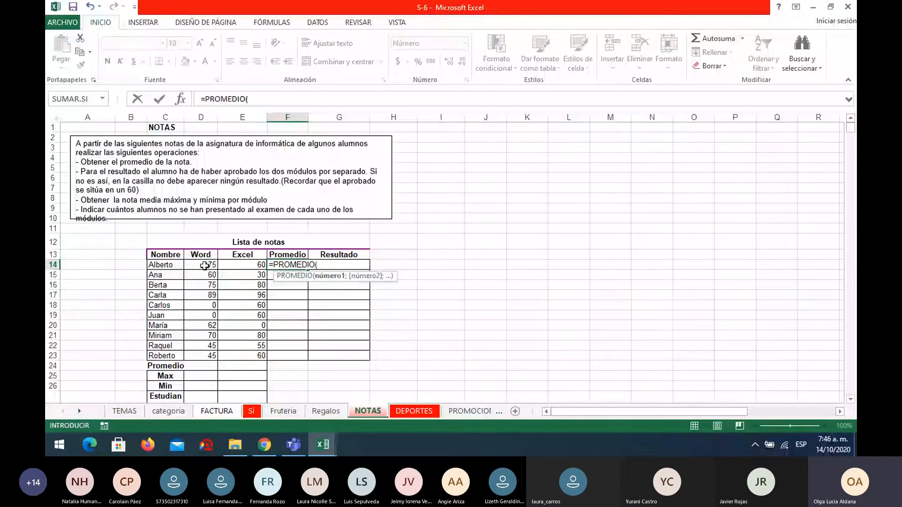
pyautogui.moveTo(204, 266); pyautogui.dragTo(249, 266)
pyautogui.press('Return')
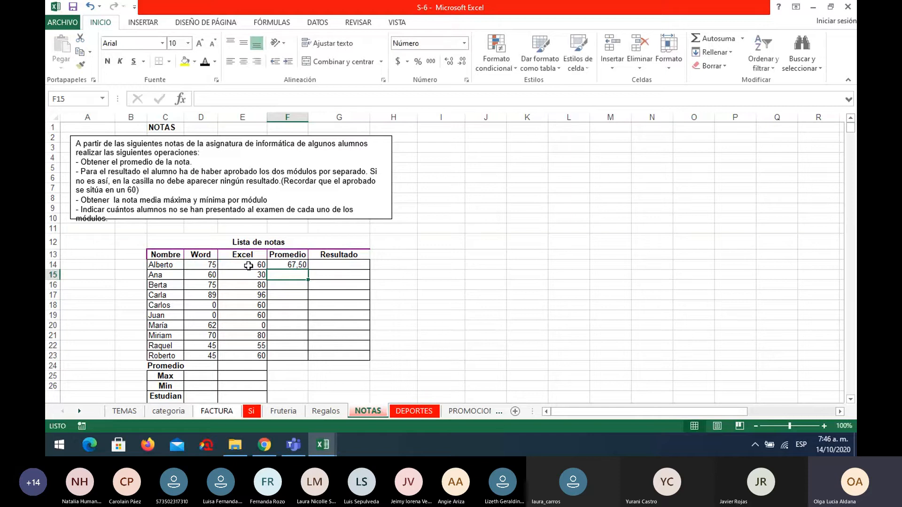
# Fill the average formula down from F14 to F23 and display the averages without decimals.
pyautogui.click(297, 256)
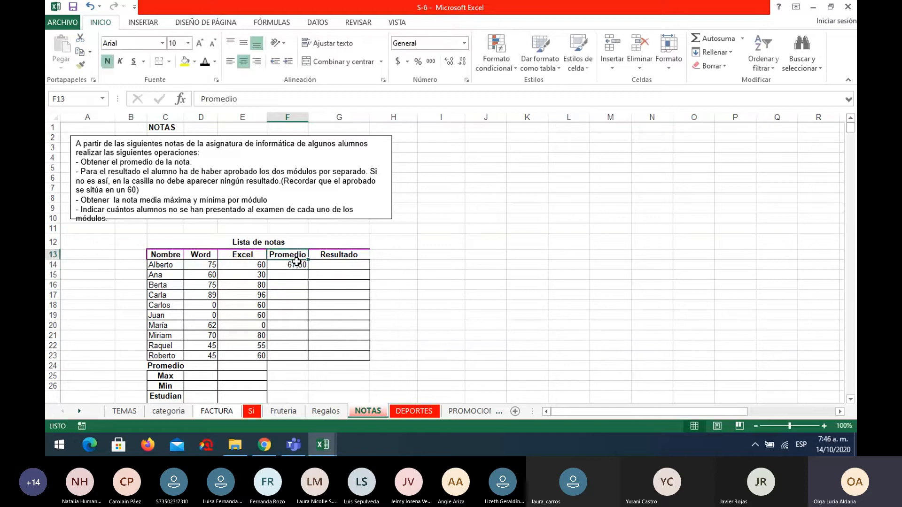
pyautogui.click(297, 264)
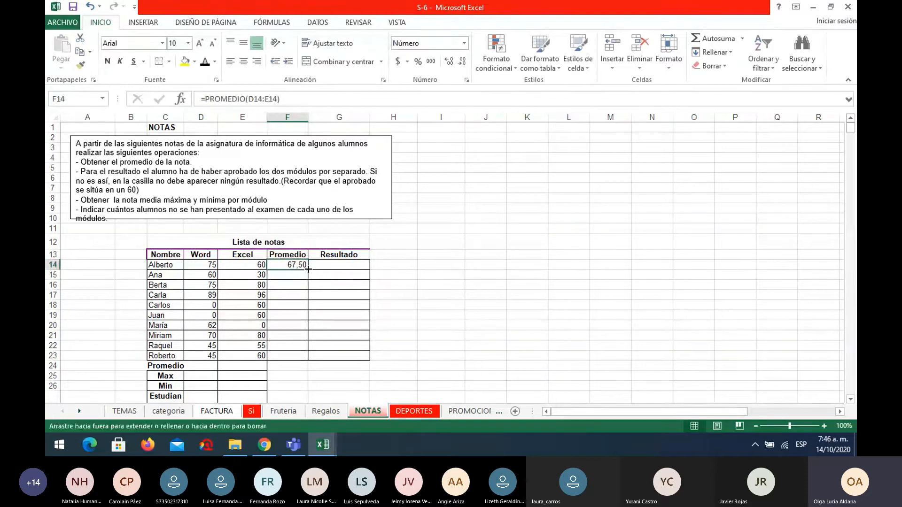
pyautogui.doubleClick(308, 269)
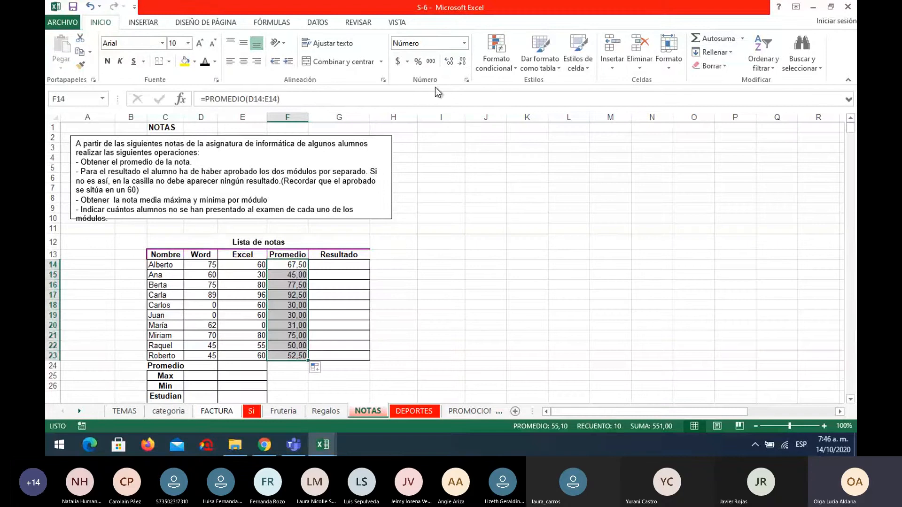
pyautogui.click(463, 62)
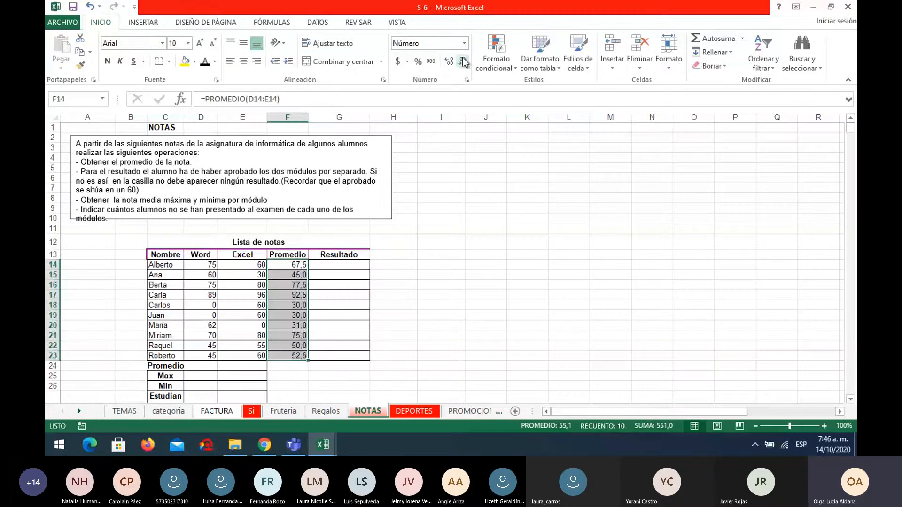
pyautogui.click(463, 62)
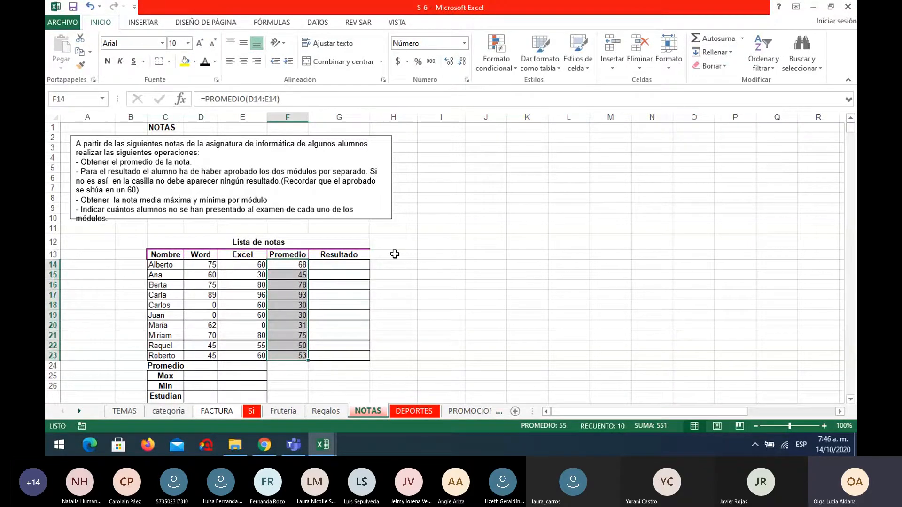
# Insert the SI function in G14 and begin its logical test with Y(D14>=60.
pyautogui.click(362, 266)
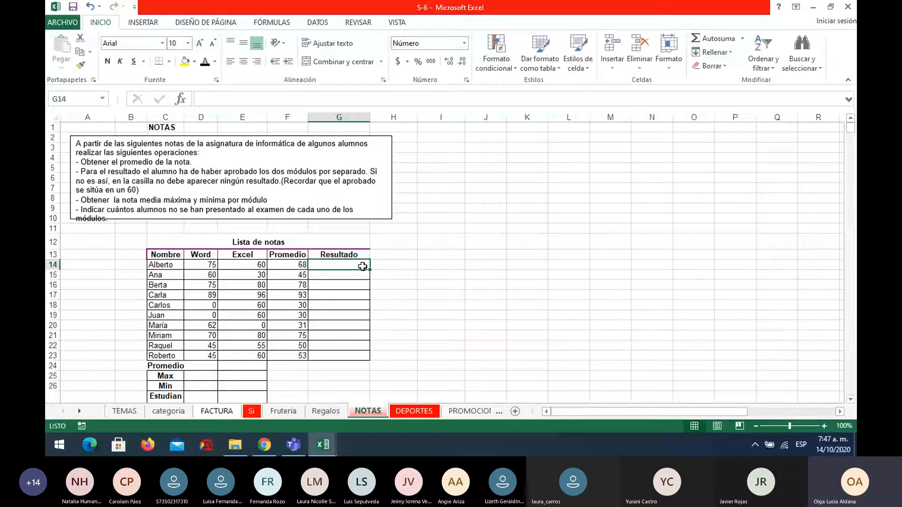
pyautogui.click(180, 100)
pyautogui.click(478, 224)
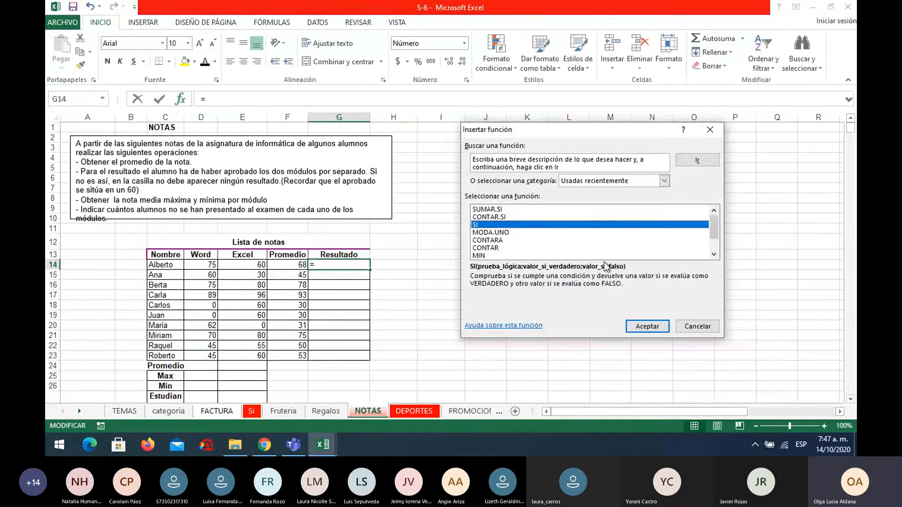
pyautogui.click(647, 326)
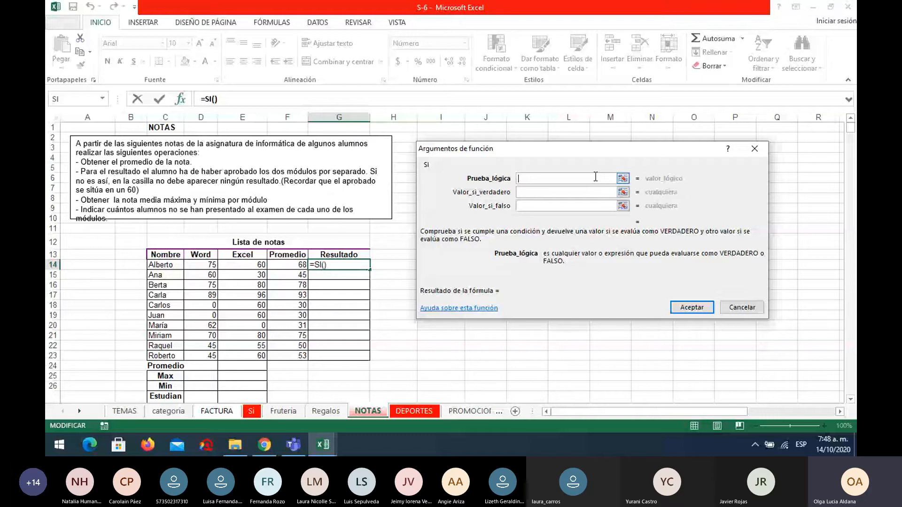
pyautogui.write('Y(')
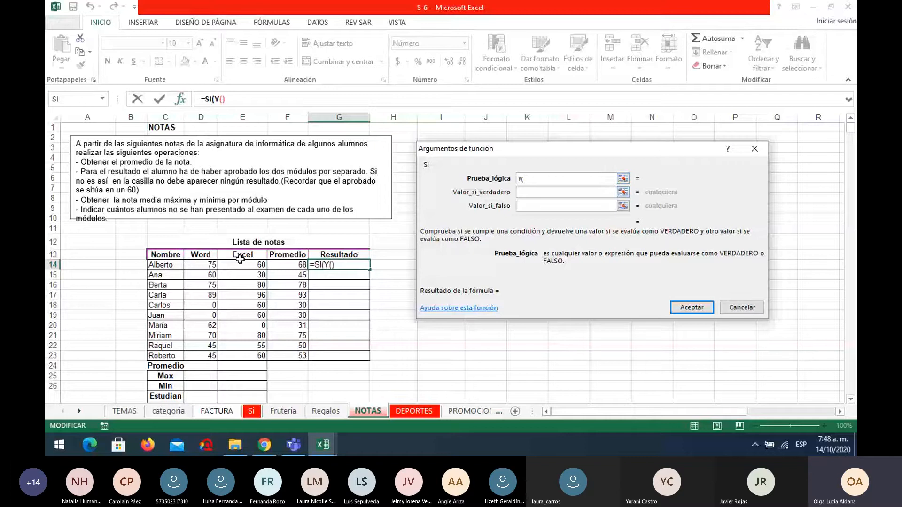
pyautogui.click(206, 264)
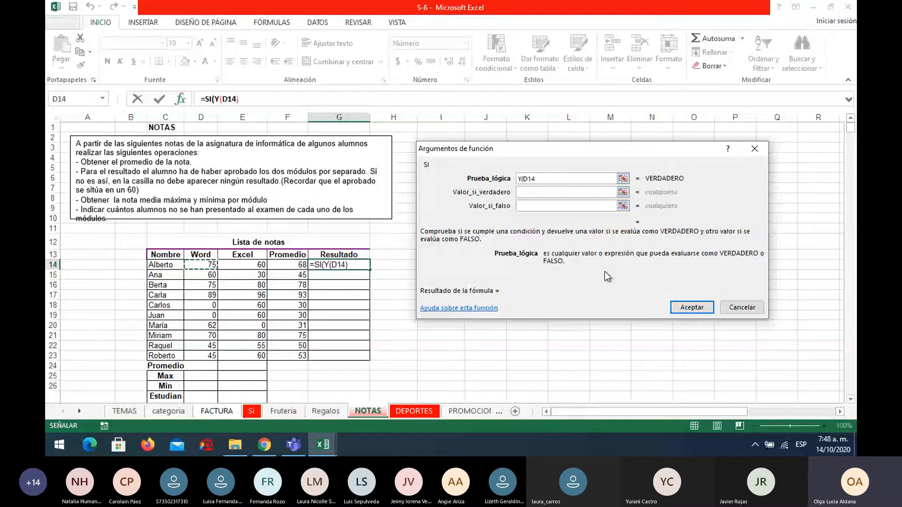
pyautogui.write('>=60')
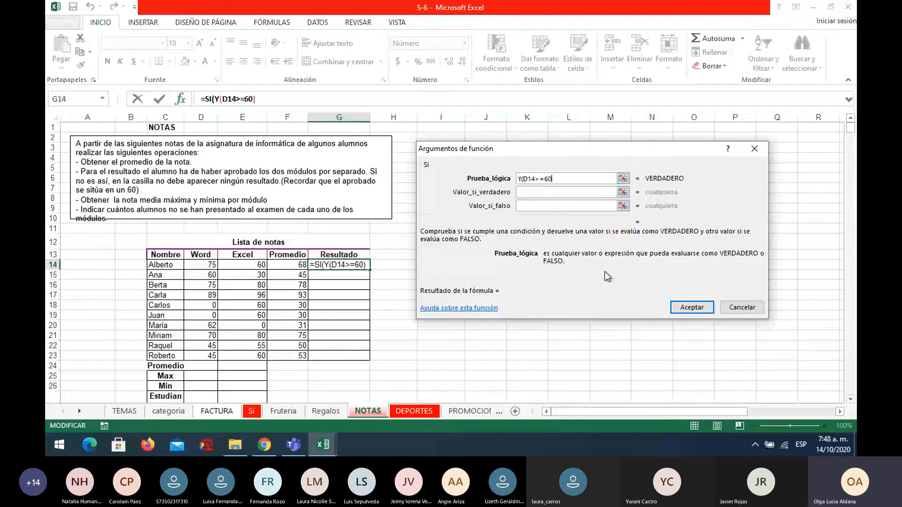
pyautogui.write(';')
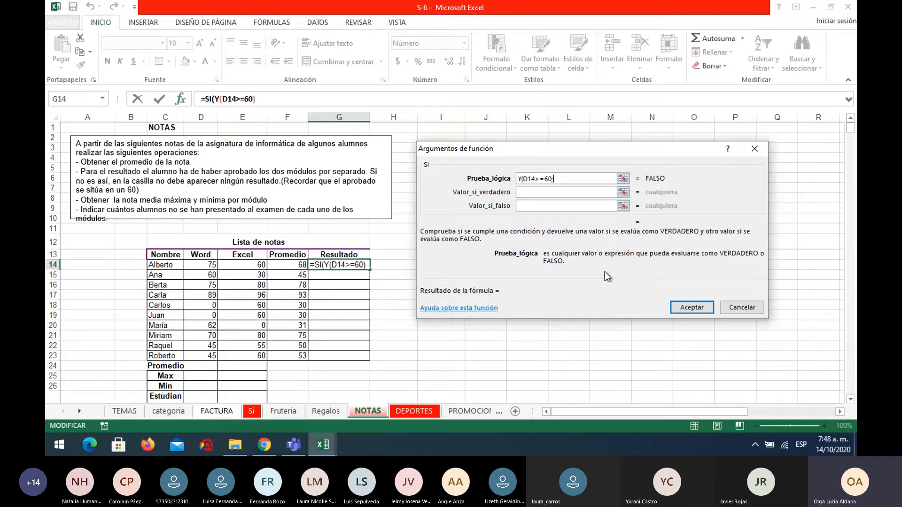
# Add the second condition E14>=60 to the Y test and close its parenthesis.
pyautogui.click(249, 264)
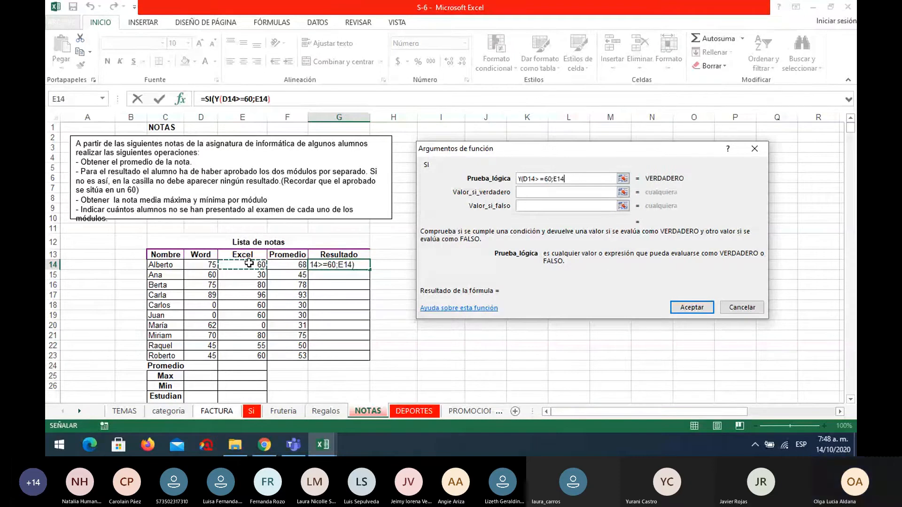
pyautogui.write('>')
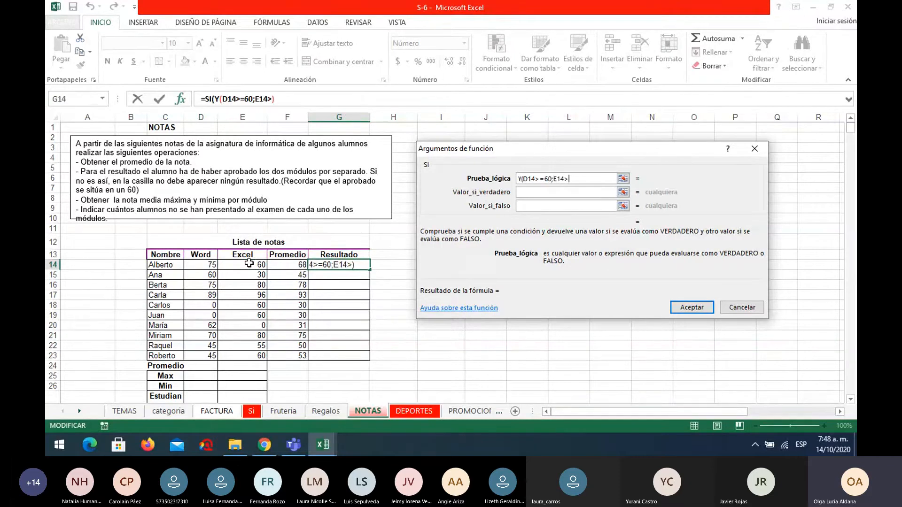
pyautogui.write('=60')
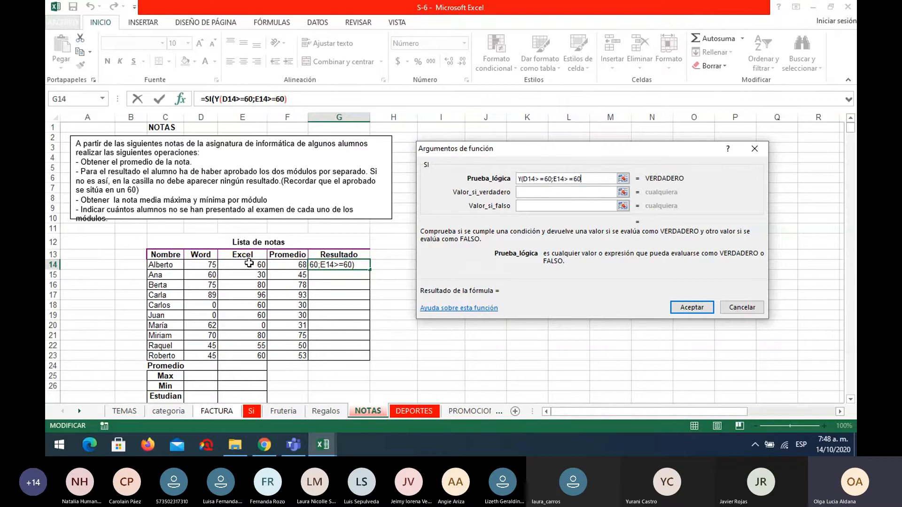
pyautogui.write(')')
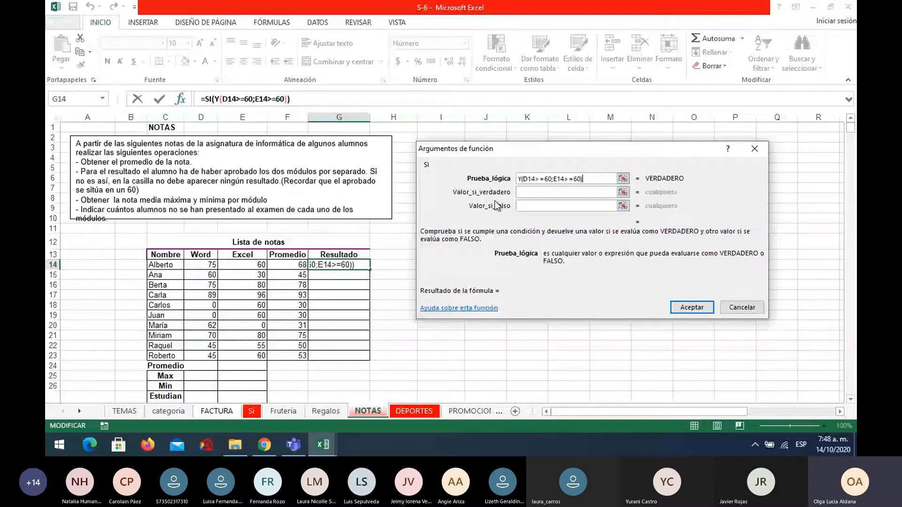
# Set the SI function to return "APROBADO" if true and " " if false, and fill the formula down to G23.
pyautogui.click(524, 191)
pyautogui.write('AP')
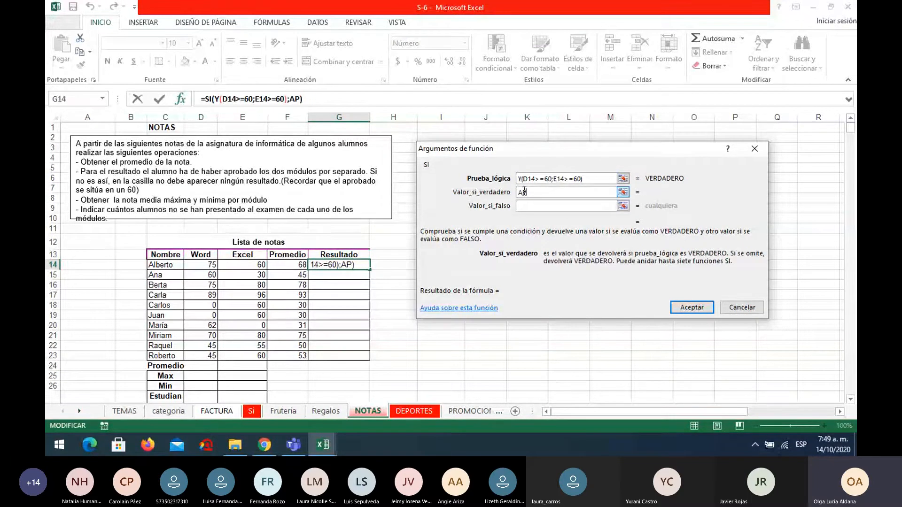
pyautogui.write('ROBADO')
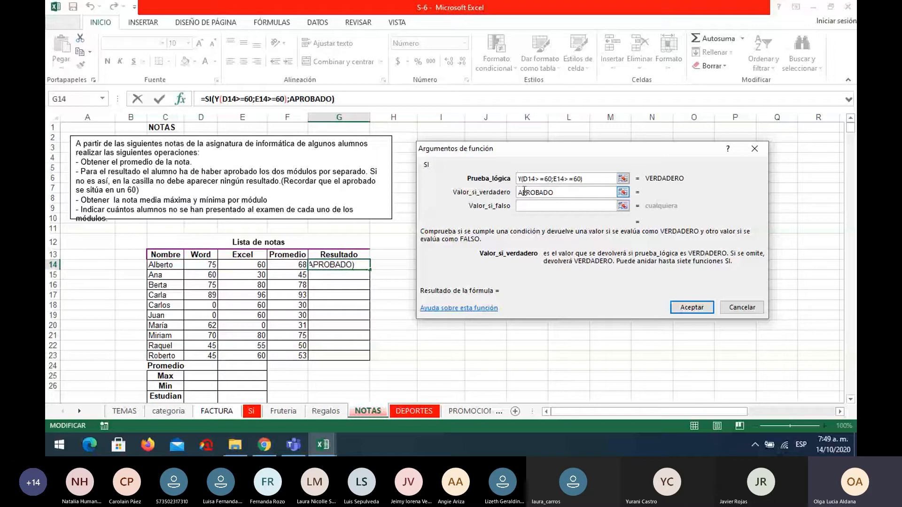
pyautogui.click(542, 208)
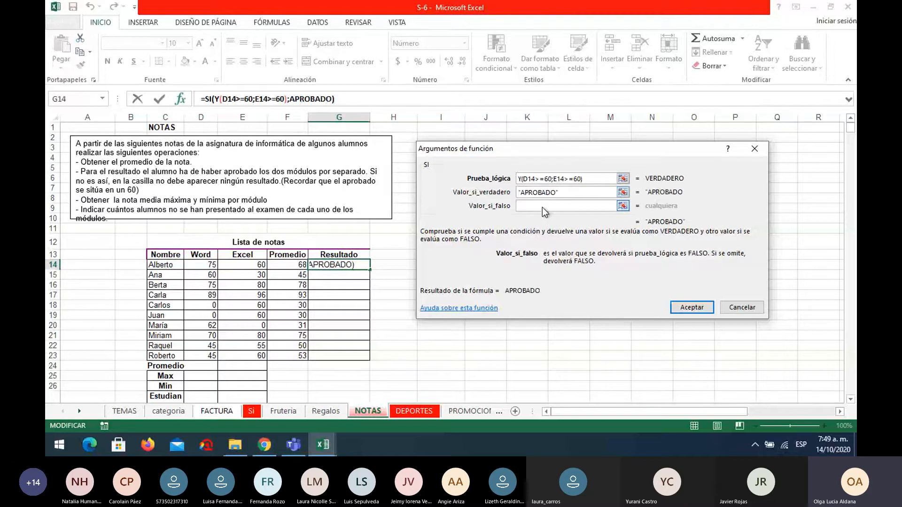
pyautogui.write('"')
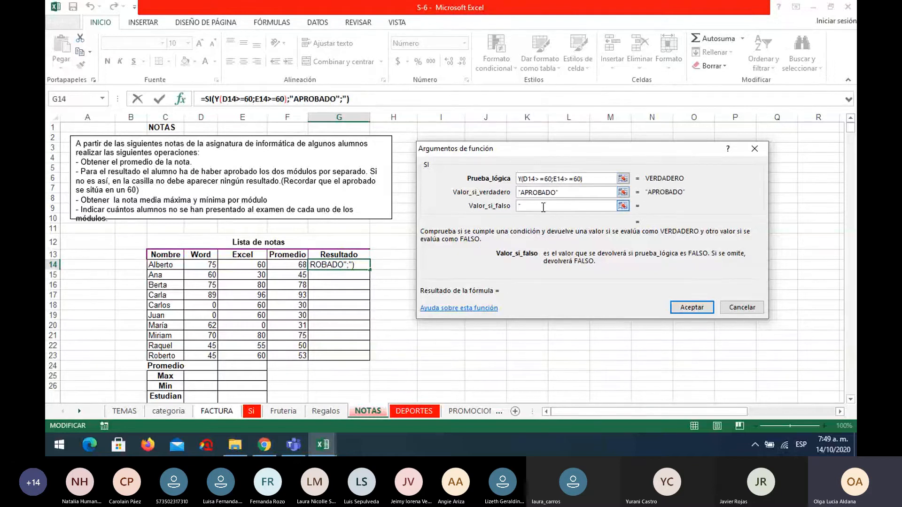
pyautogui.write(' "')
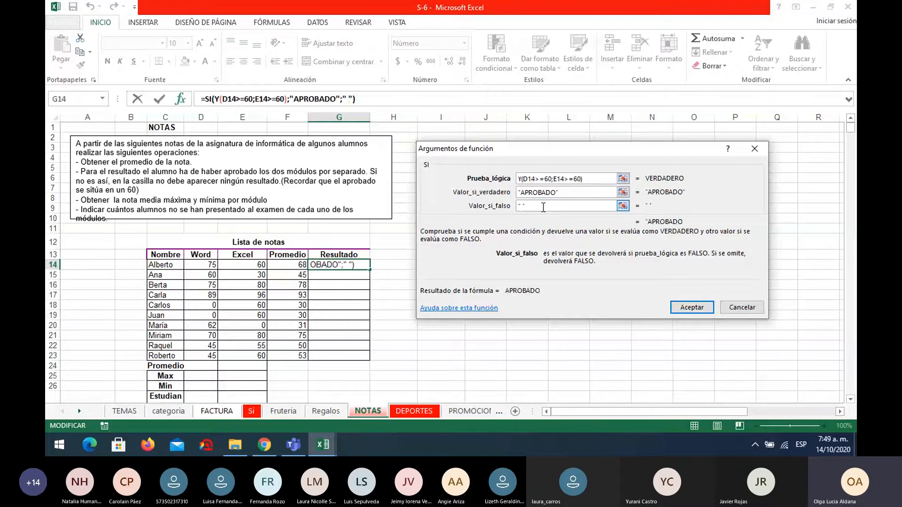
pyautogui.click(692, 308)
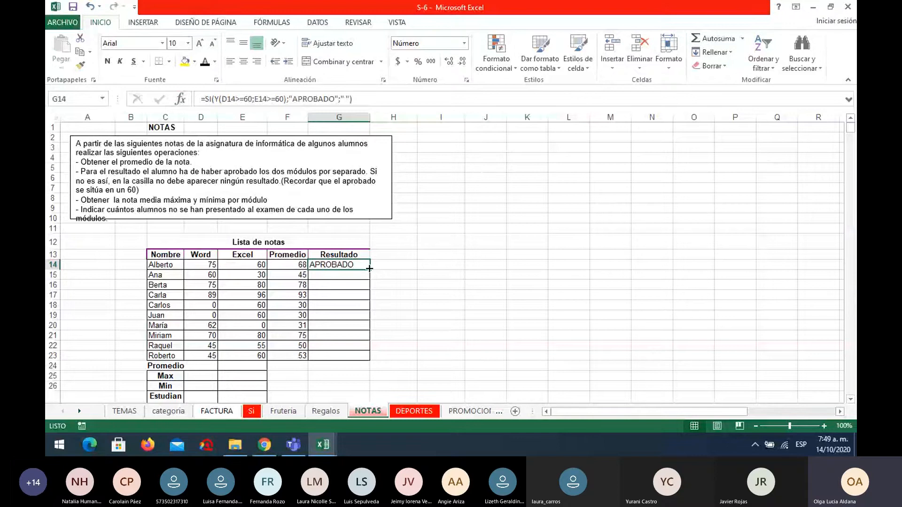
pyautogui.moveTo(370, 268); pyautogui.dragTo(356, 356)
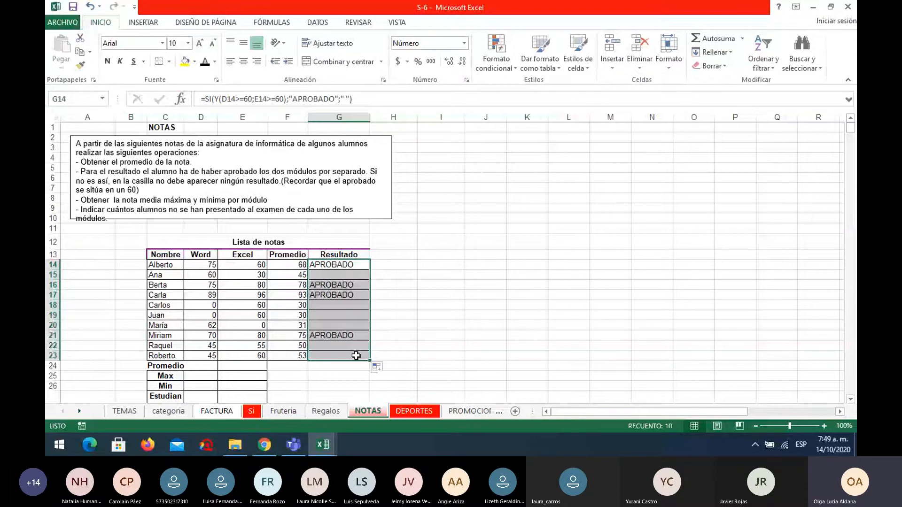
# Review the function arguments of the combined SI and Y formula in G14.
pyautogui.click(433, 316)
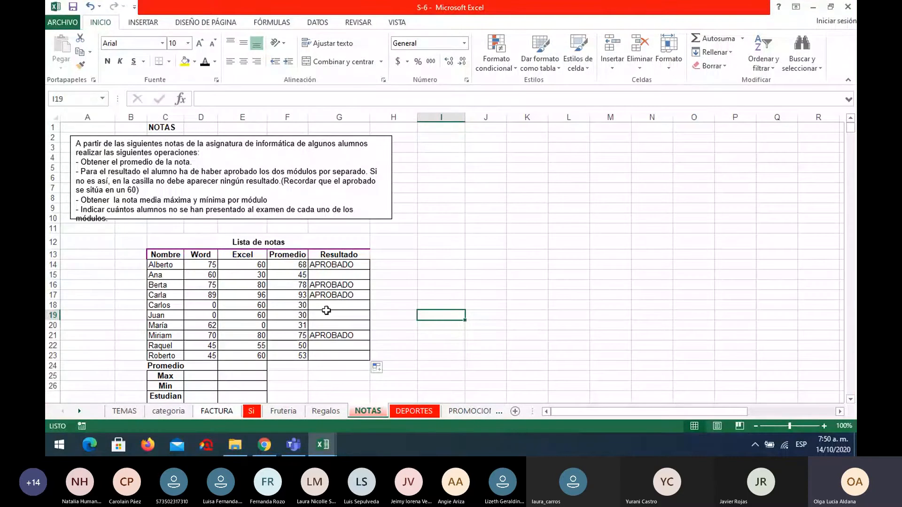
pyautogui.click(339, 265)
pyautogui.click(180, 99)
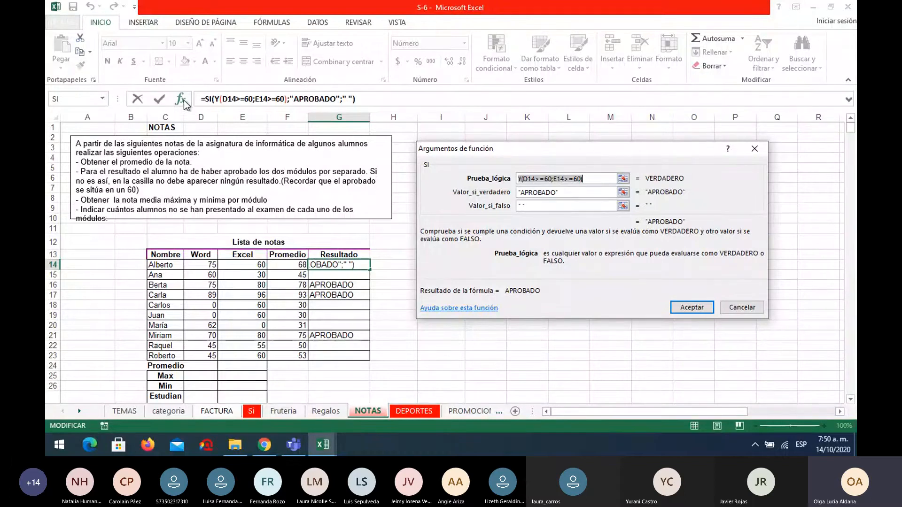
pyautogui.click(689, 307)
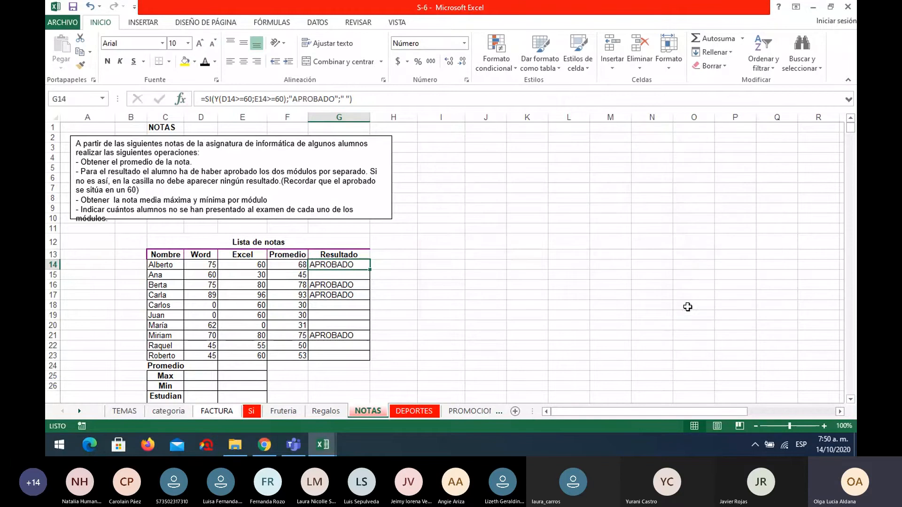
# On the DEPORTES sheet, enter =ALEATORIO.ENTRE(1;9) in B6 and fill it down the ANTIGÜEDAD column to B20.
pyautogui.click(419, 411)
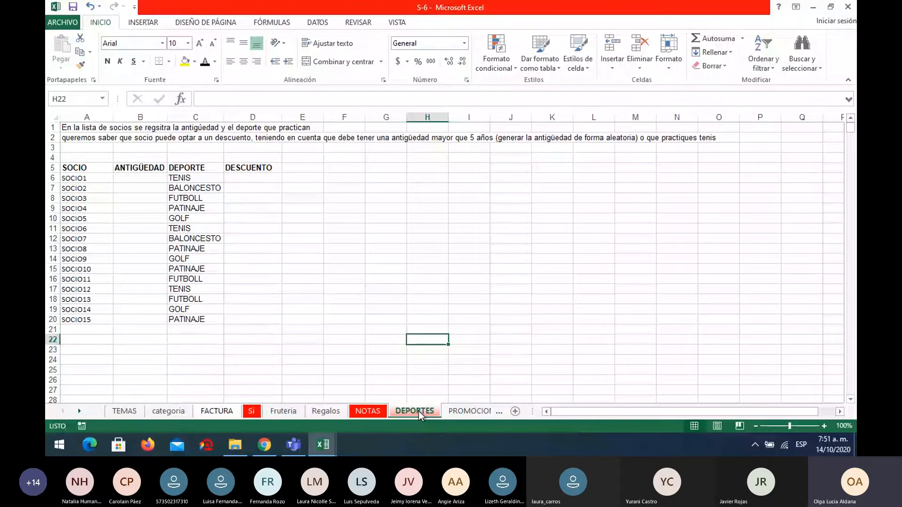
pyautogui.click(140, 177)
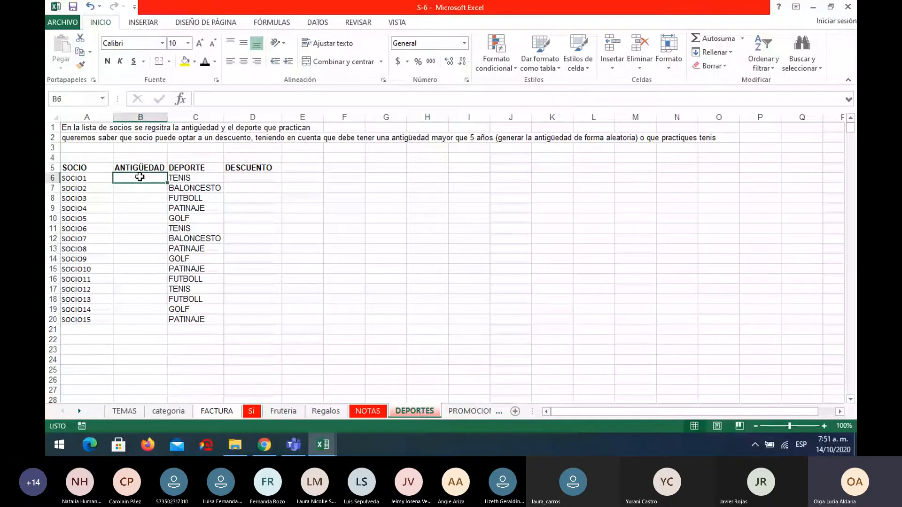
pyautogui.write('=ALE')
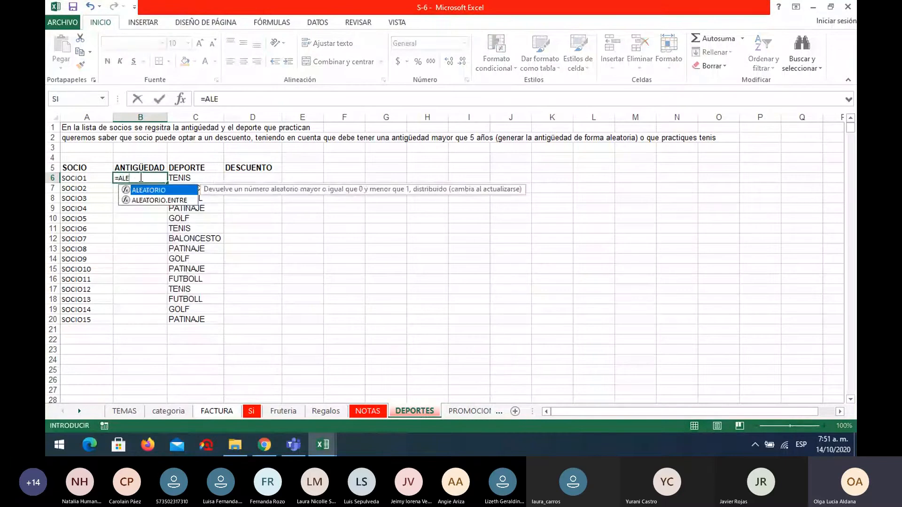
pyautogui.doubleClick(159, 200)
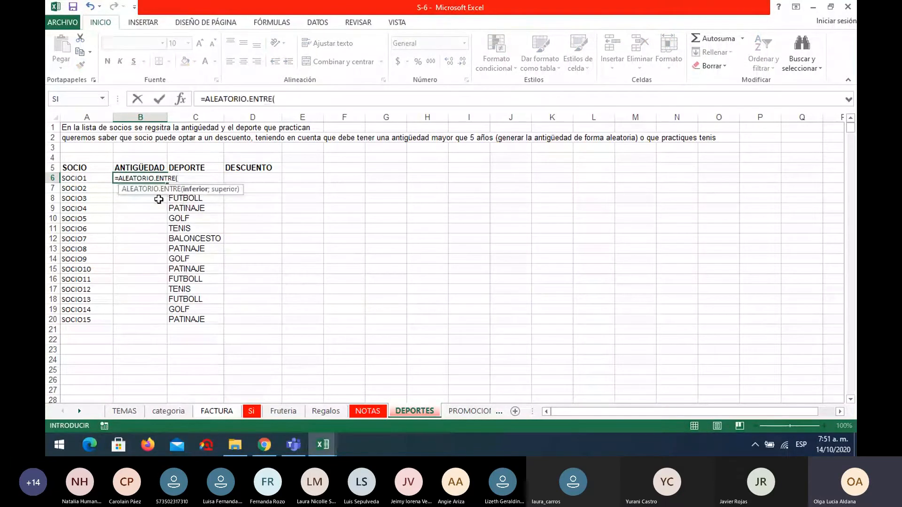
pyautogui.write('1;')
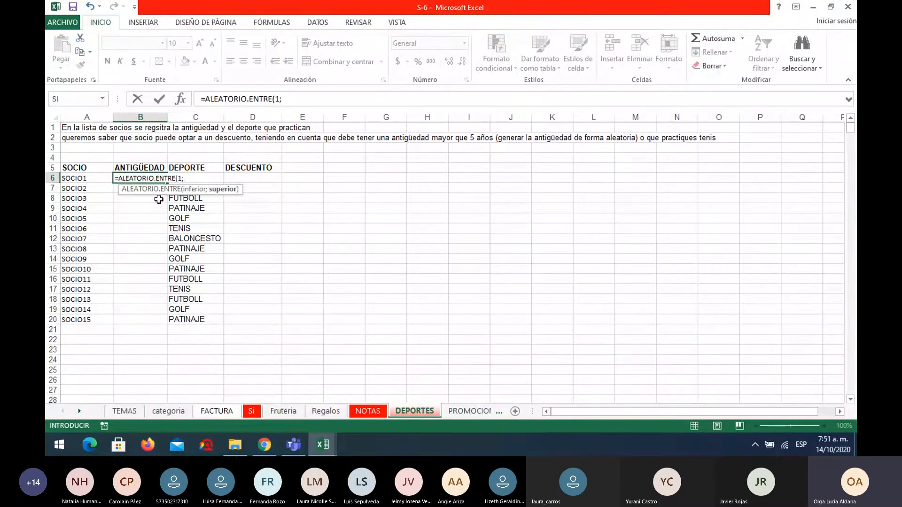
pyautogui.write('9)')
pyautogui.press('Return')
pyautogui.click(159, 179)
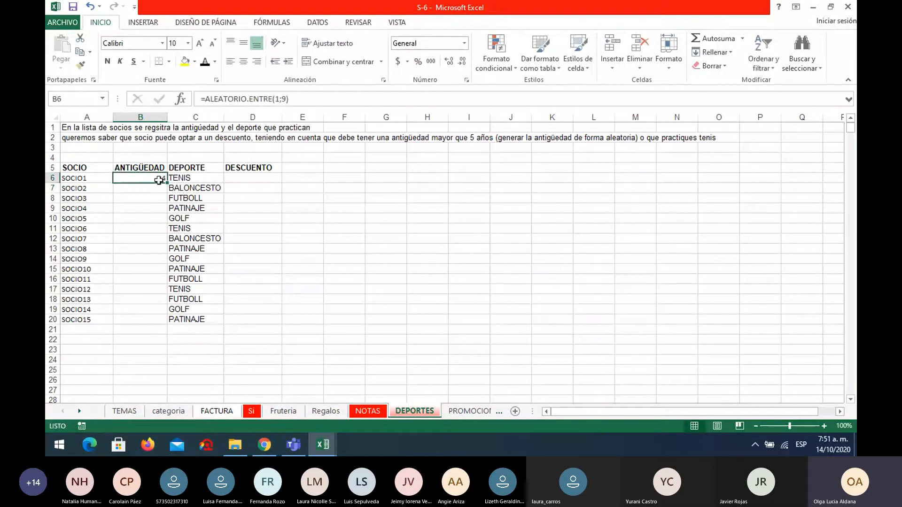
pyautogui.moveTo(167, 182); pyautogui.dragTo(161, 324)
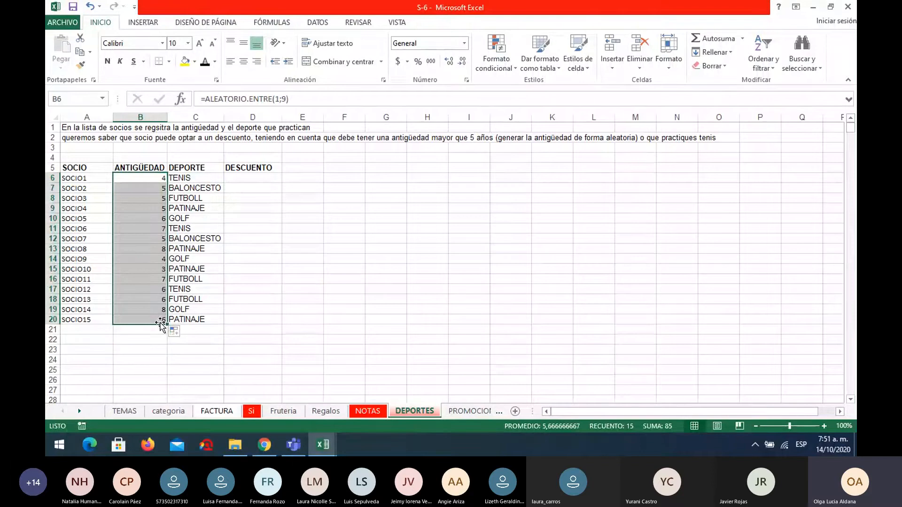
# Insert the SI function in D6 and begin its logical test with O(B6>=5;.
pyautogui.click(266, 179)
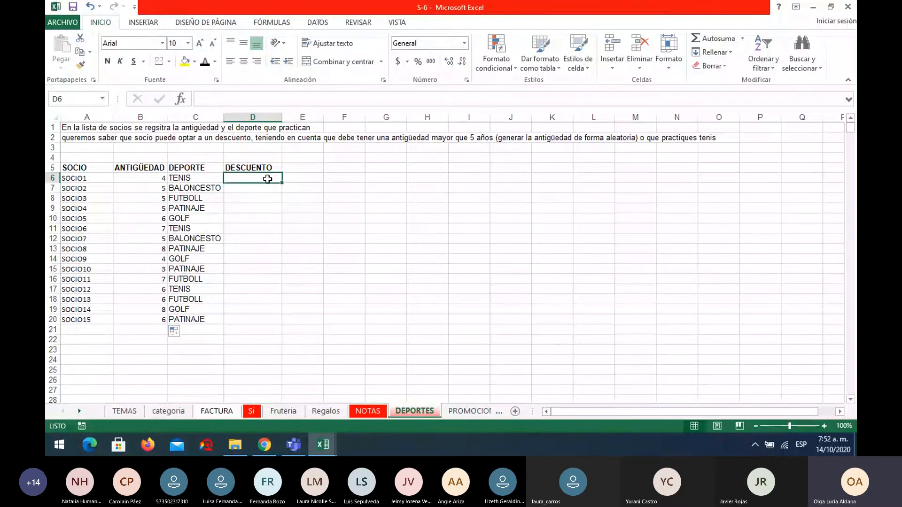
pyautogui.click(179, 100)
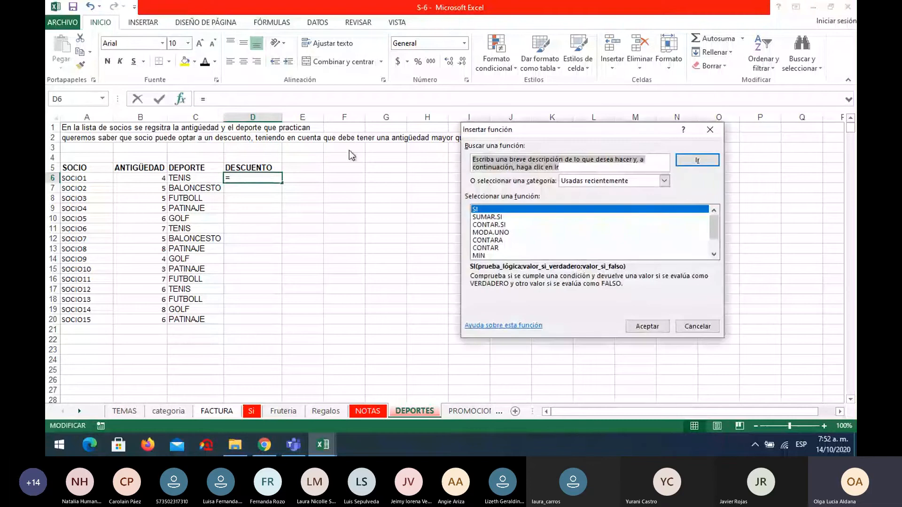
pyautogui.click(654, 331)
pyautogui.write('O')
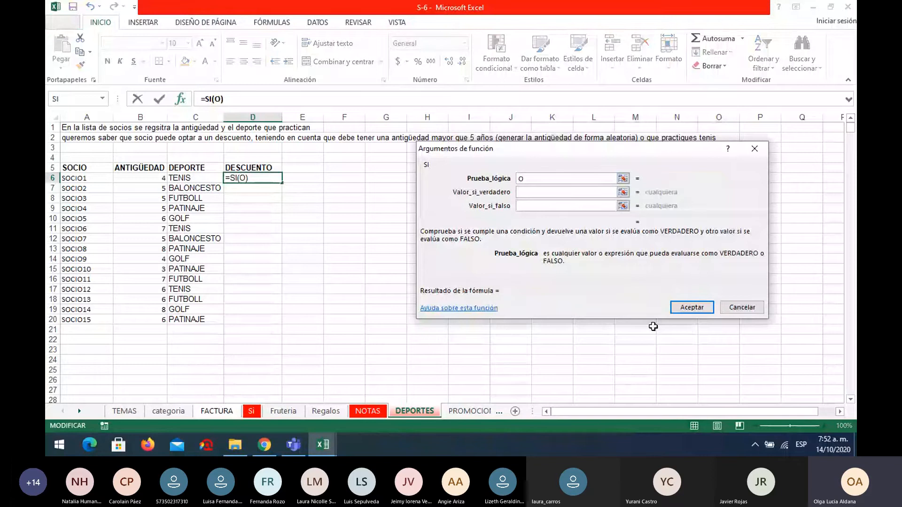
pyautogui.write('(')
pyautogui.click(135, 176)
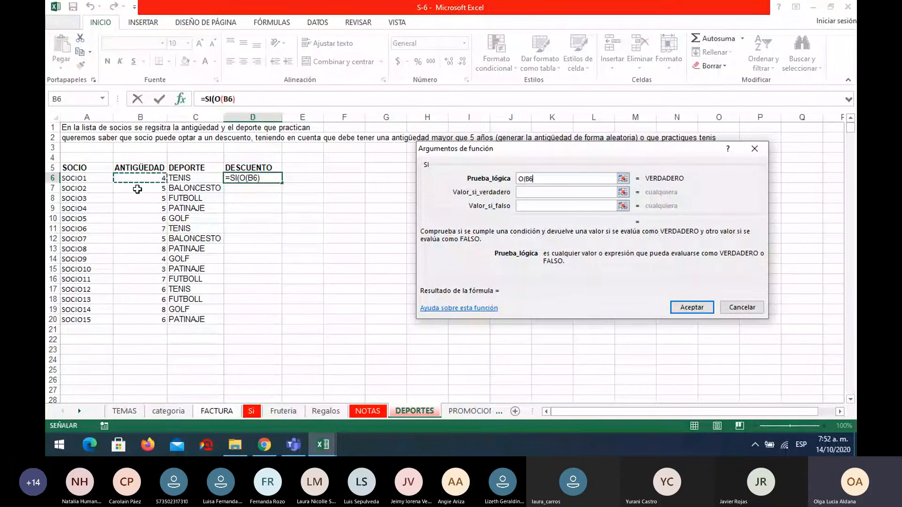
pyautogui.write('>')
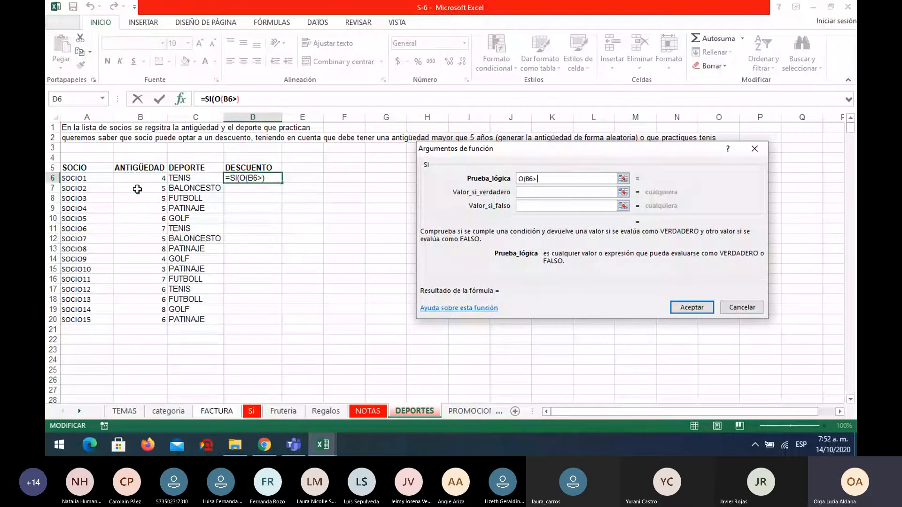
pyautogui.write('=5')
pyautogui.write(';')
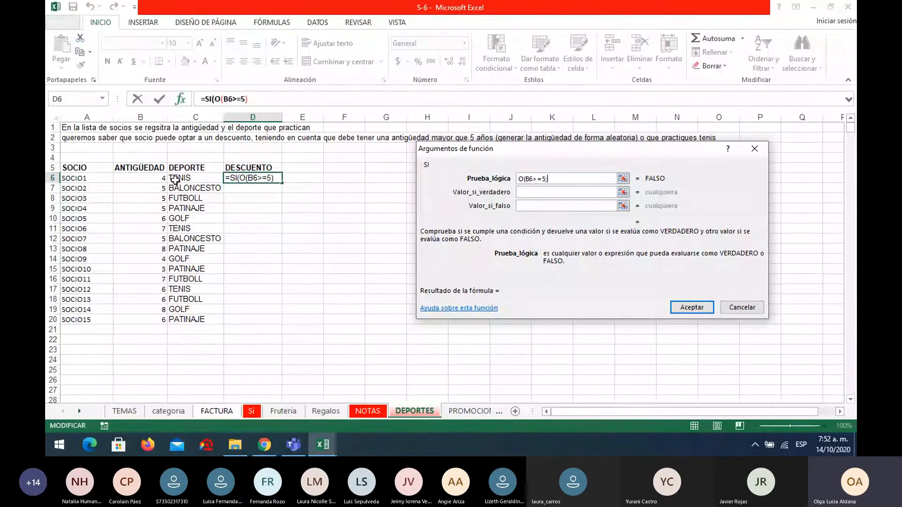
# Add the second condition C6="TENIS" to the O test and close its parenthesis.
pyautogui.click(192, 179)
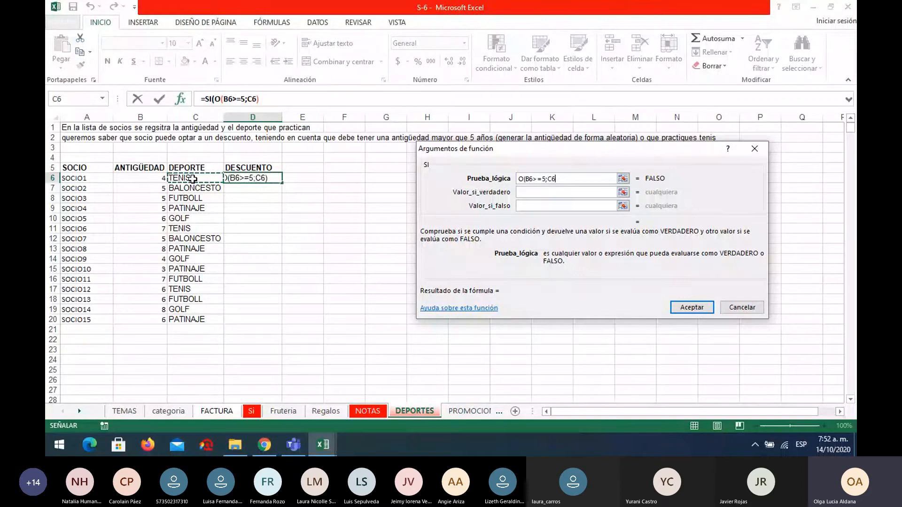
pyautogui.write('=')
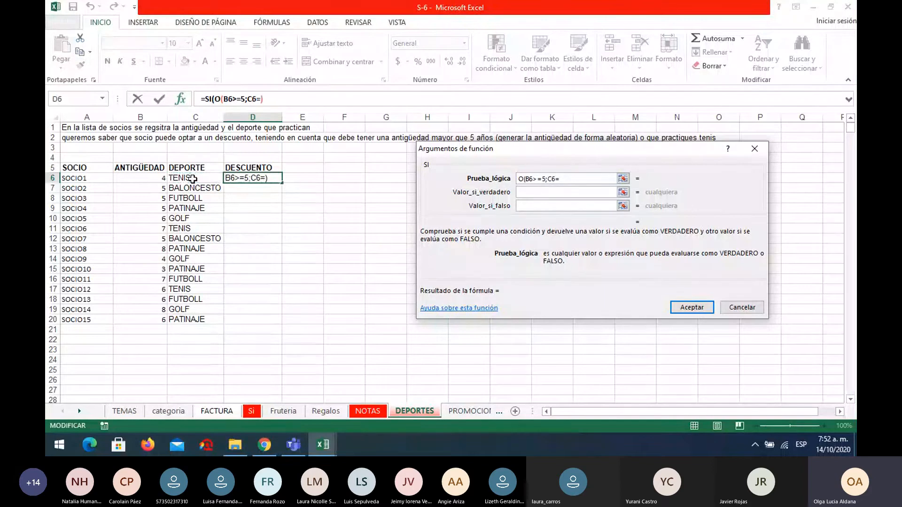
pyautogui.write('"TEN')
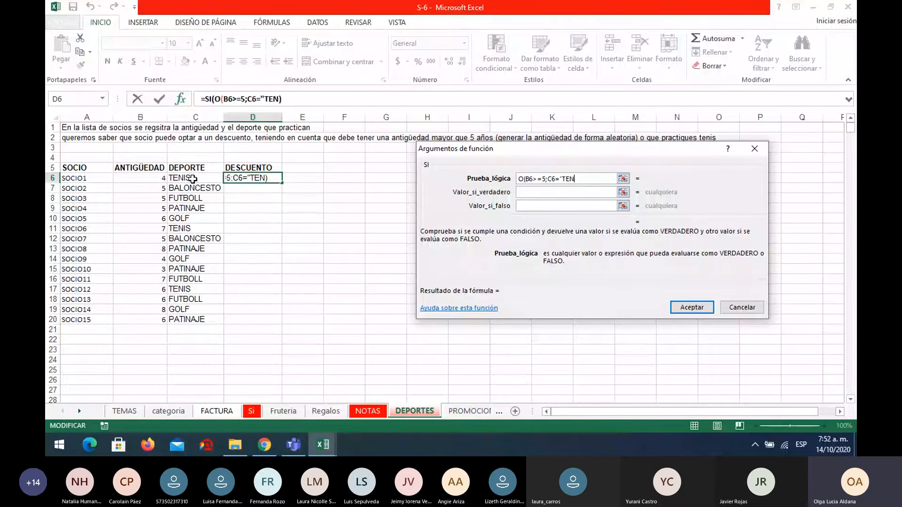
pyautogui.write('IS"')
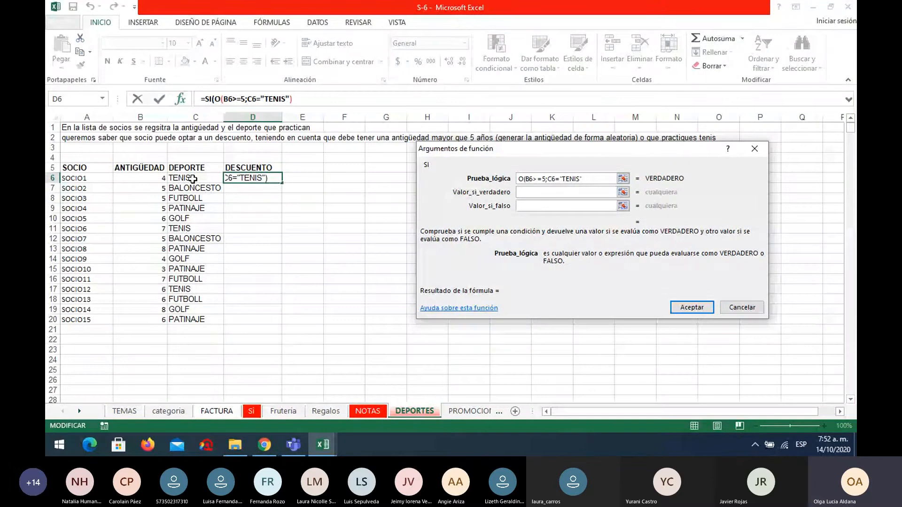
pyautogui.write(')')
# Set the SI function to return "SI" if true and "NO" if false, and fill the formula down to D20.
pyautogui.moveTo(281, 183); pyautogui.dragTo(284, 321)
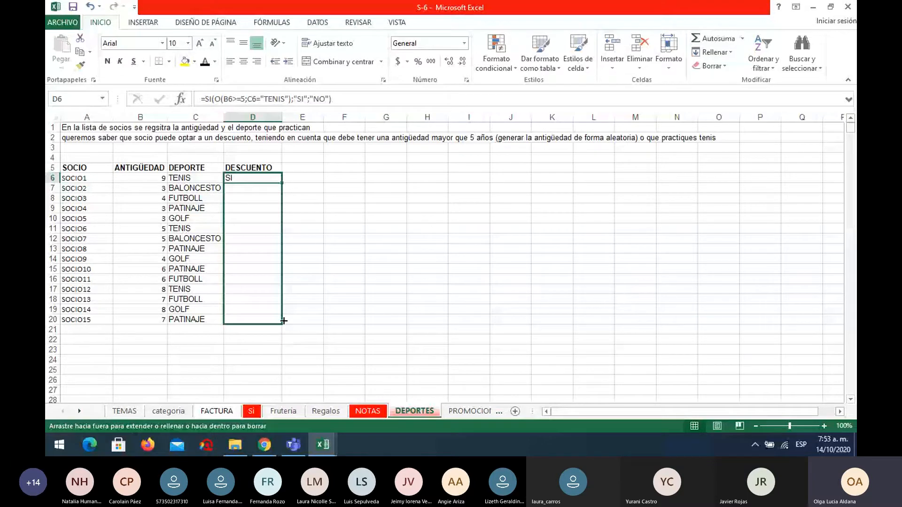
pyautogui.click(311, 249)
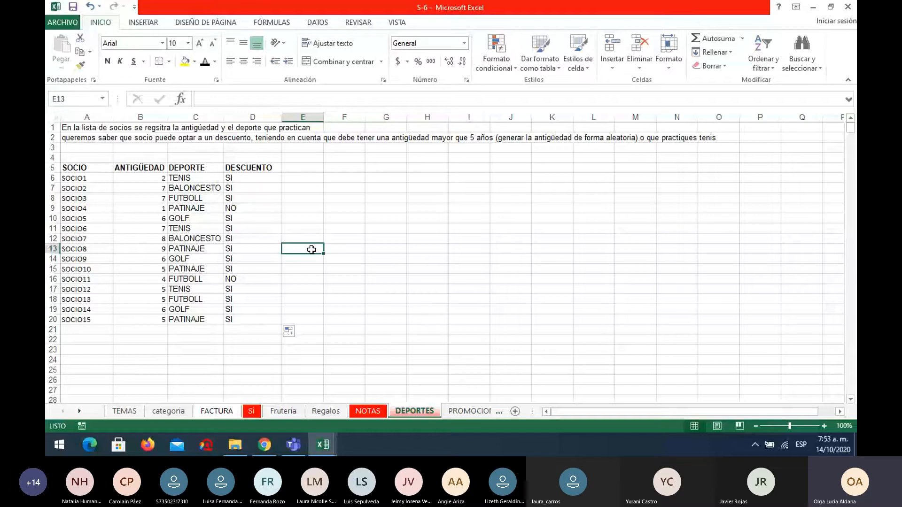
# Check the seniority and sport of SOCIO1, SOCIO2 and SOCIO4 against their DESCUENTO results.
pyautogui.click(140, 178)
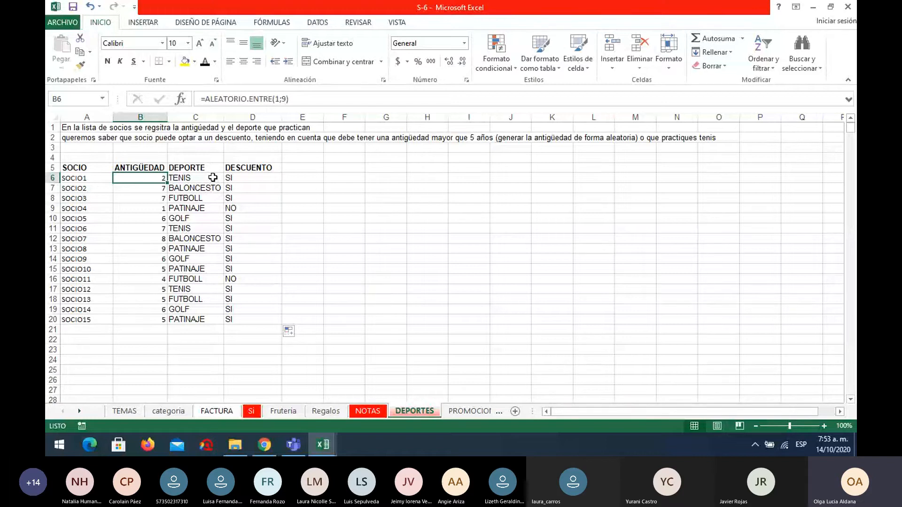
pyautogui.click(143, 188)
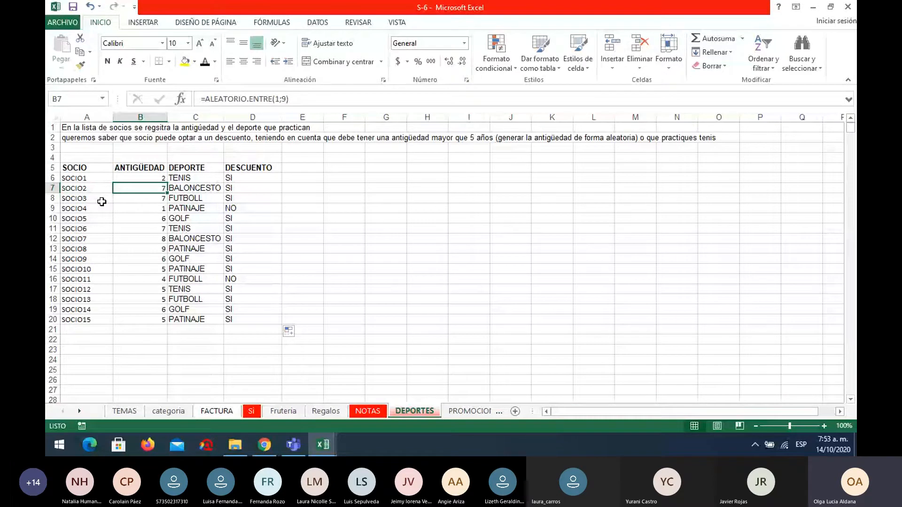
pyautogui.click(149, 207)
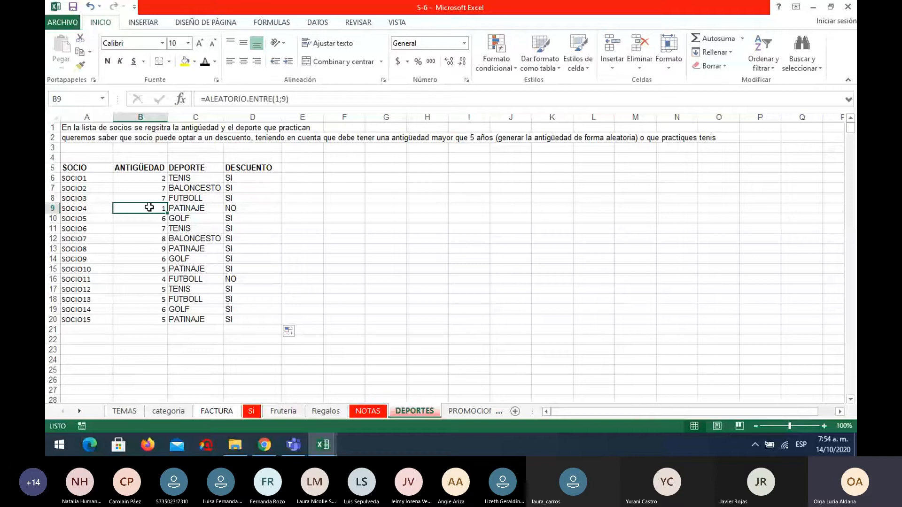
pyautogui.click(216, 209)
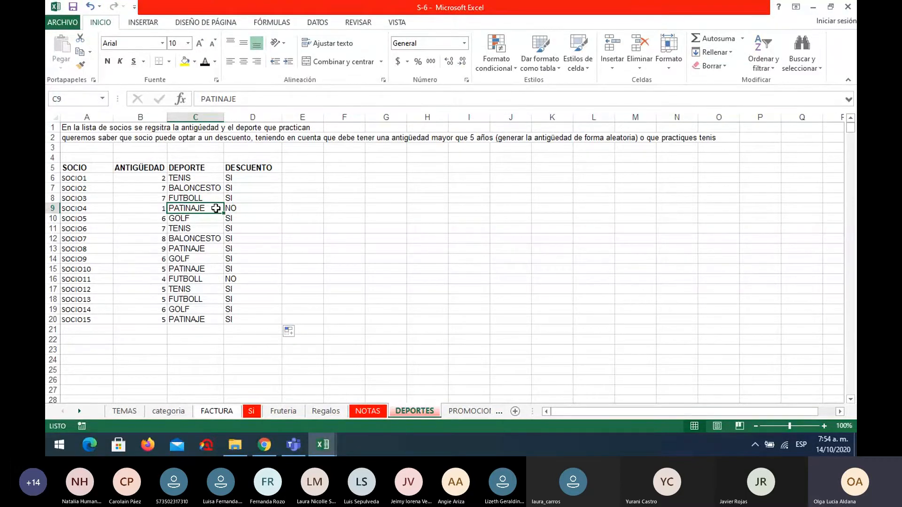
# On the TEMAS sheet, fill the two FALSO data cells D6:E6 and the O response in G6 with red.
pyautogui.click(124, 412)
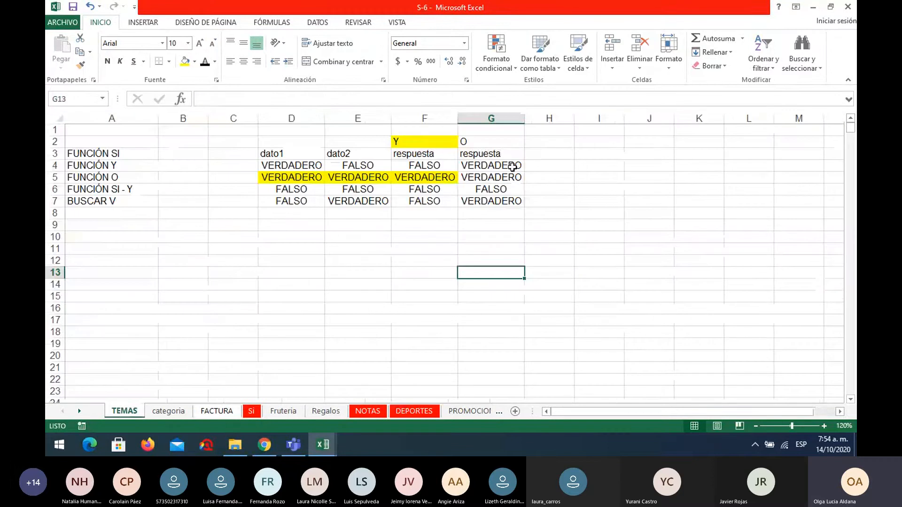
pyautogui.click(480, 143)
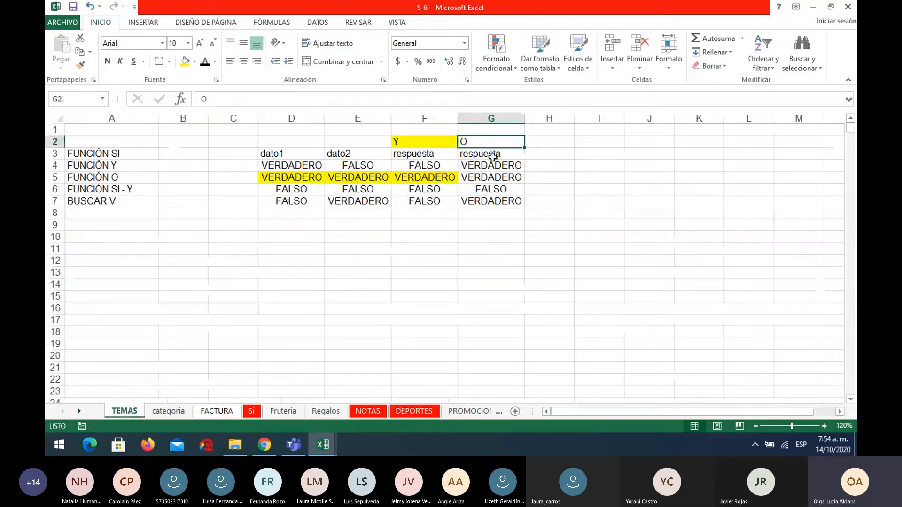
pyautogui.moveTo(293, 189); pyautogui.dragTo(366, 190)
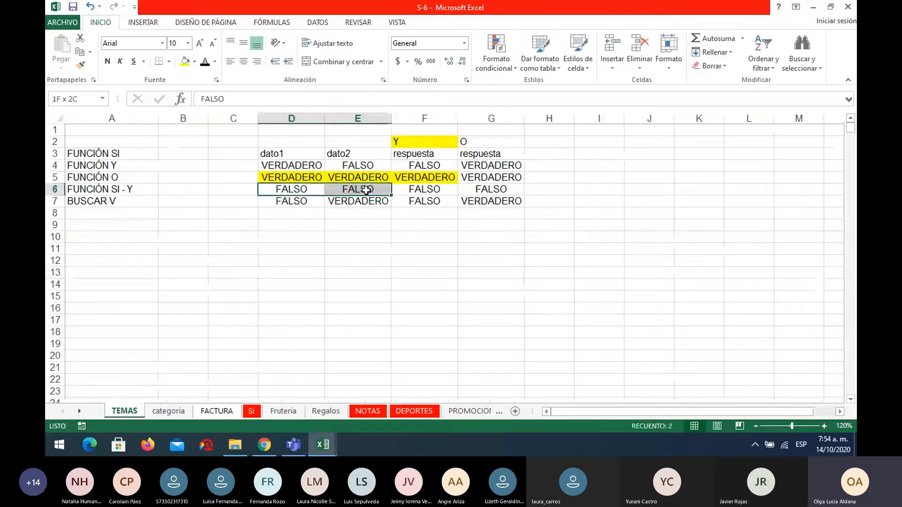
pyautogui.click(195, 62)
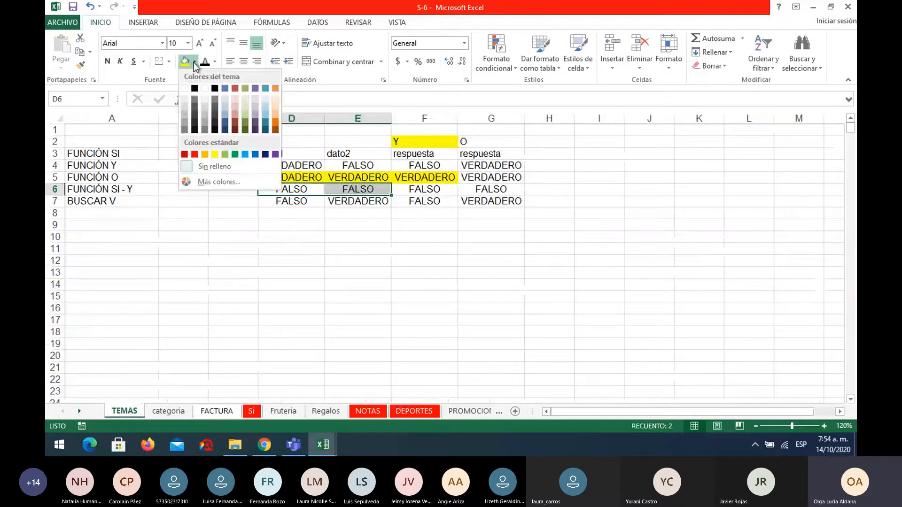
pyautogui.click(195, 154)
pyautogui.click(494, 191)
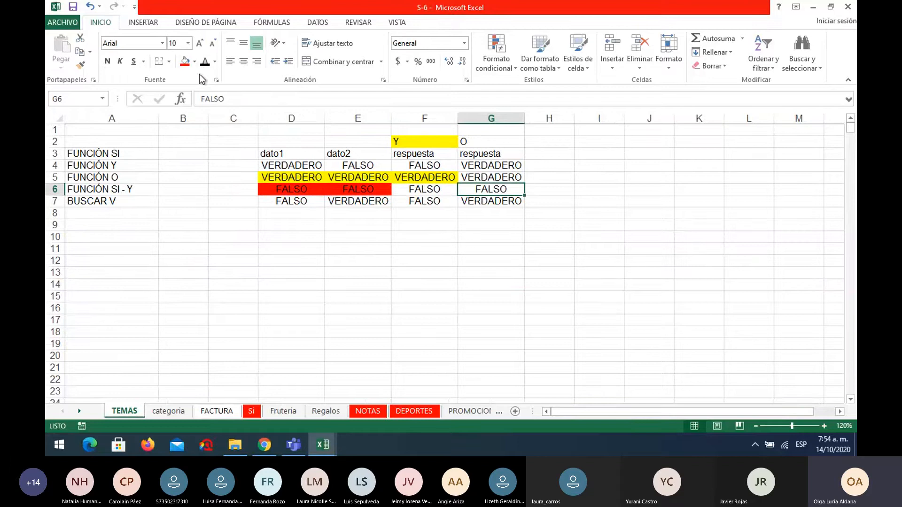
pyautogui.click(185, 62)
pyautogui.click(602, 275)
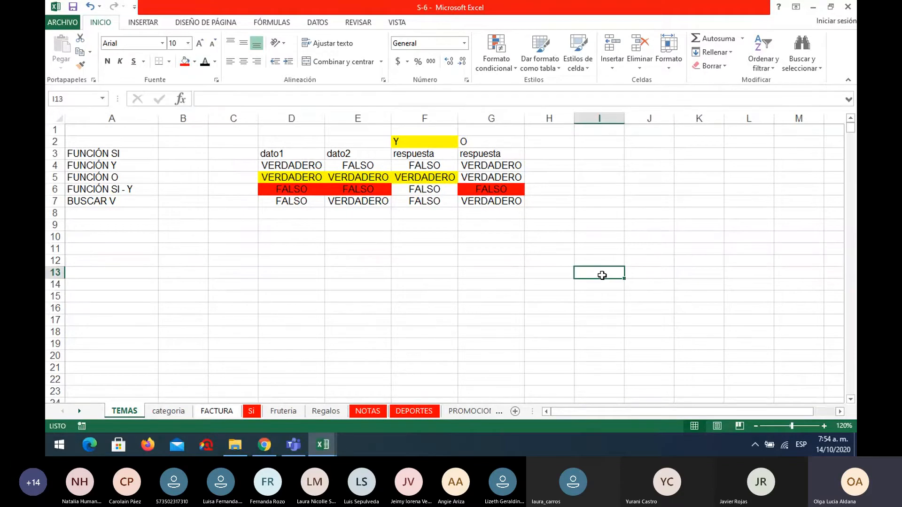
# Return to the DEPORTES sheet, reveal the further sheets of the workbook and open the RESULTADO sheet.
pyautogui.click(418, 412)
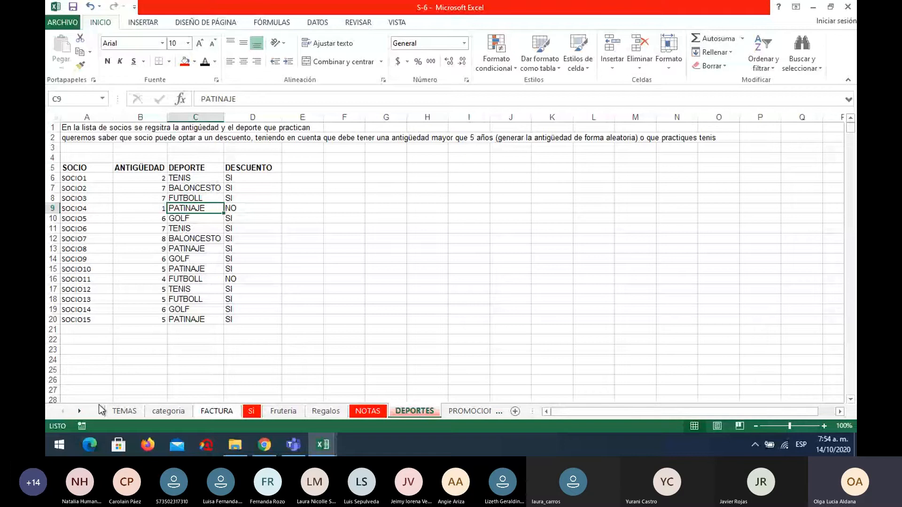
pyautogui.click(80, 411)
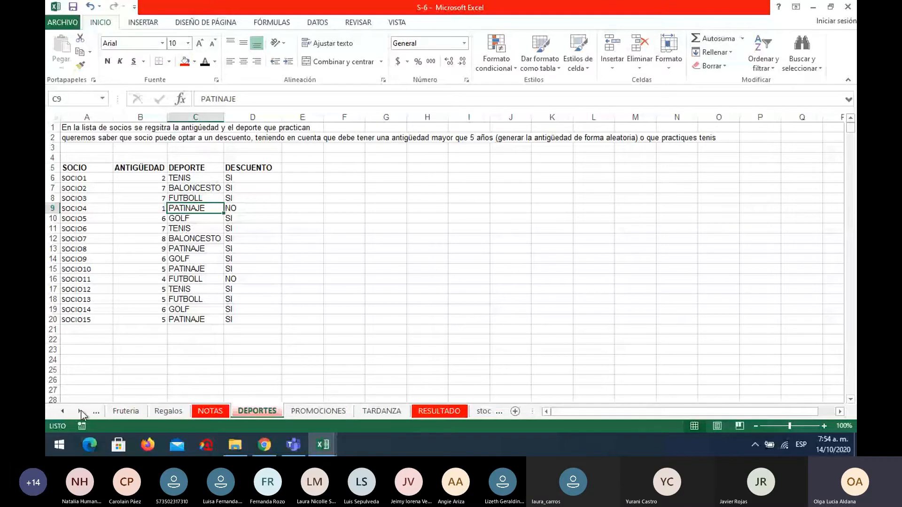
pyautogui.click(438, 411)
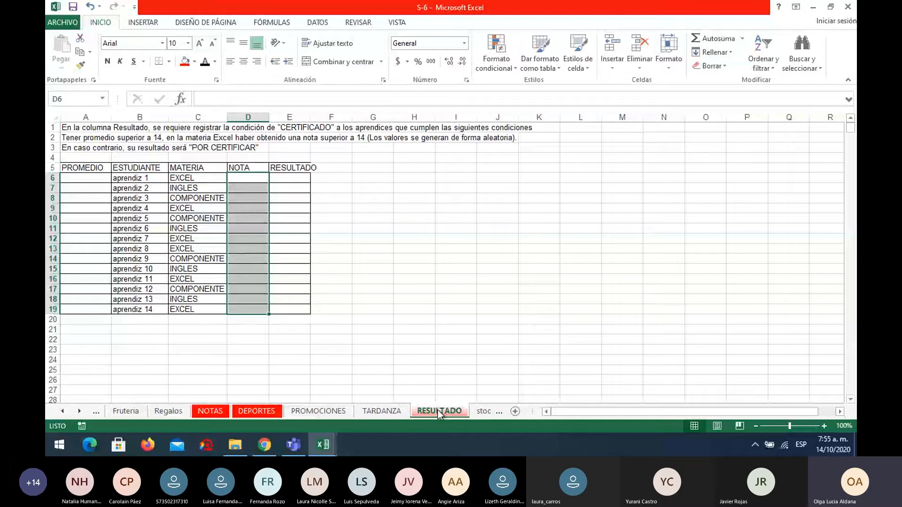
# On the TEMAS sheet, enter the heading "dato 3" in cell C3, beside dato1.
pyautogui.click(64, 411)
pyautogui.click(64, 412)
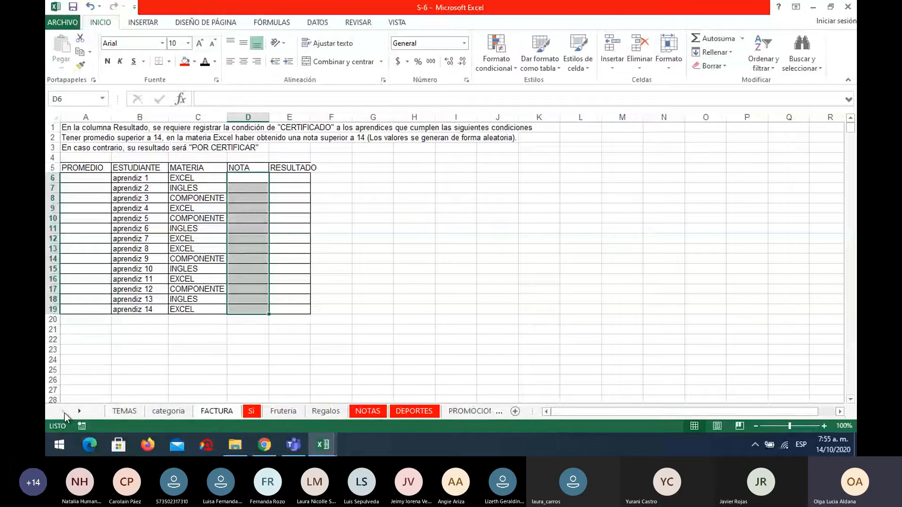
pyautogui.click(121, 412)
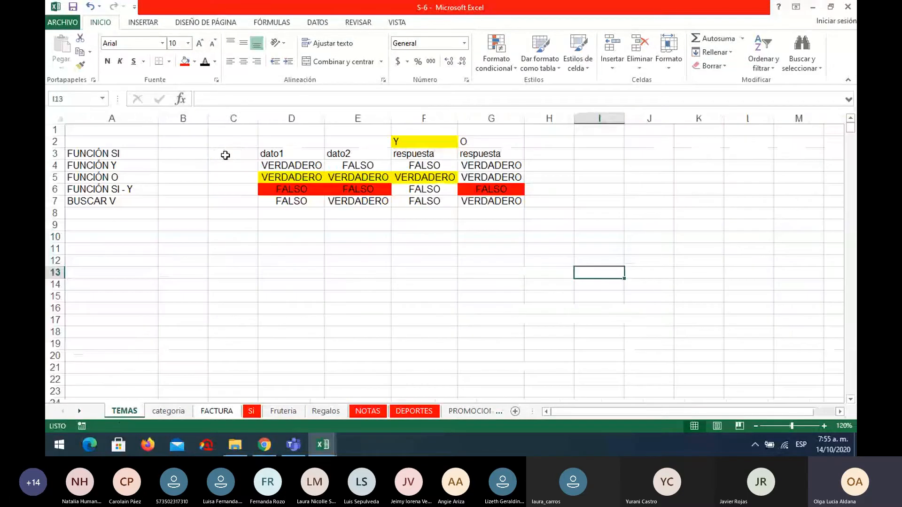
pyautogui.write('=')
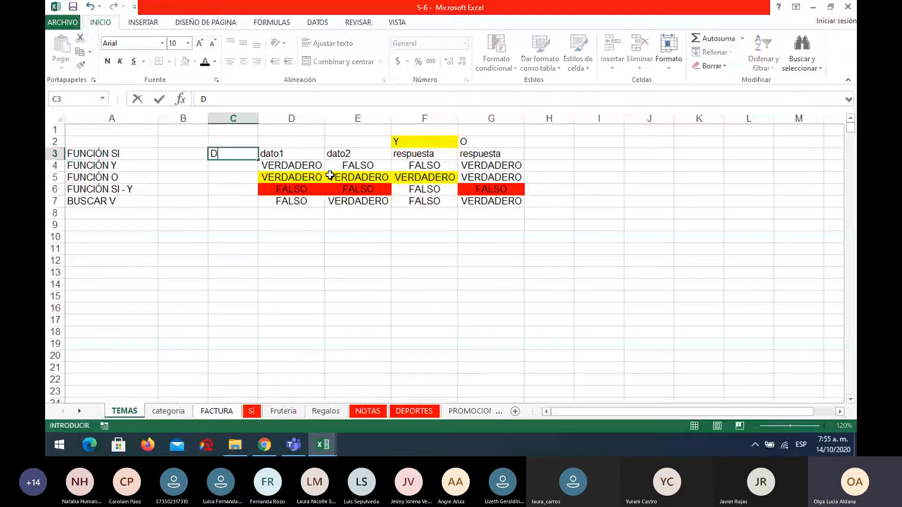
pyautogui.press('BackSpace')
pyautogui.write('dato 3')
pyautogui.press('Return')
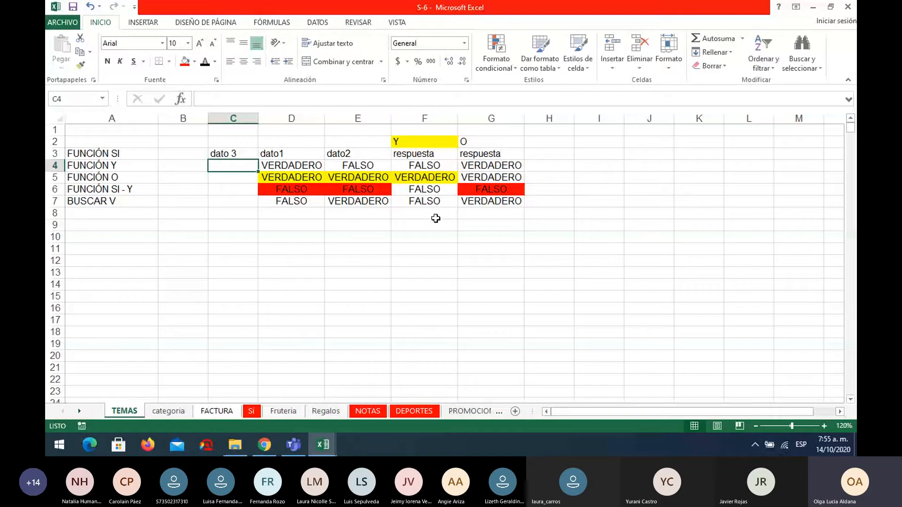
# Return to the RESULTADO sheet and select the first RESULTADO cell, E6.
pyautogui.click(79, 411)
pyautogui.click(80, 411)
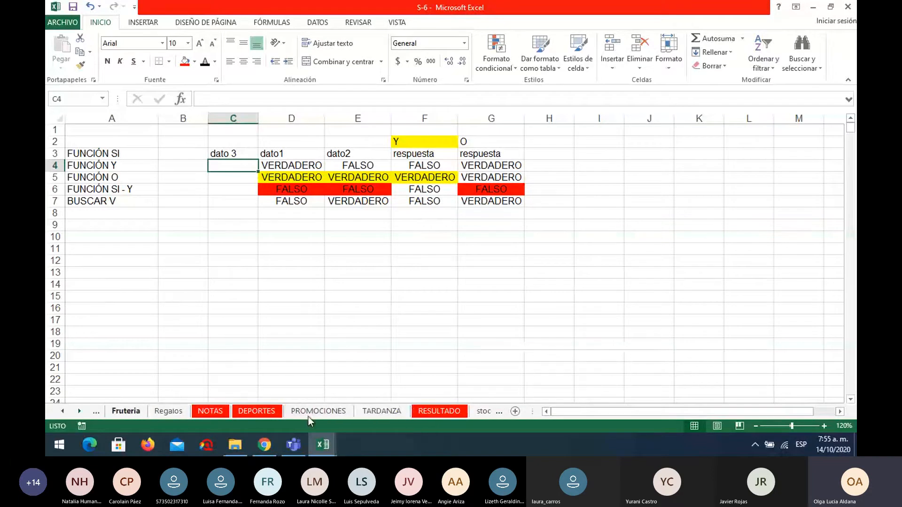
pyautogui.click(443, 411)
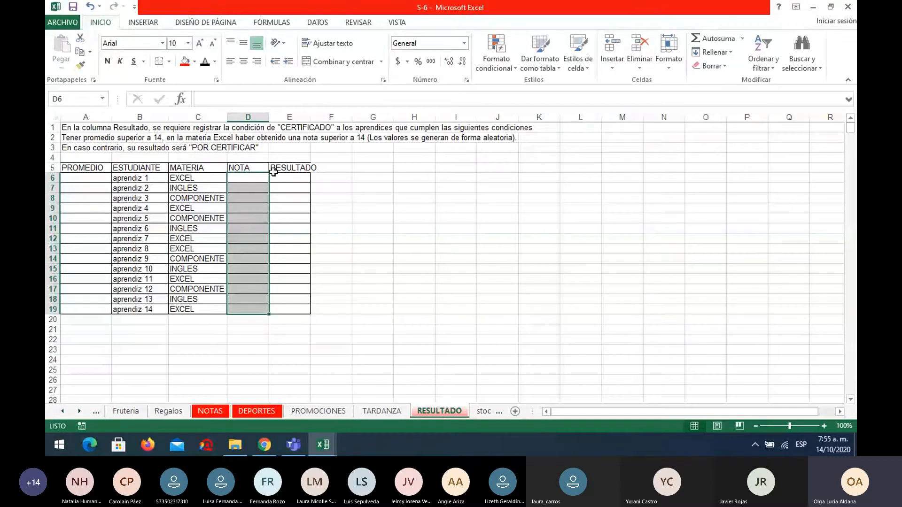
pyautogui.click(288, 175)
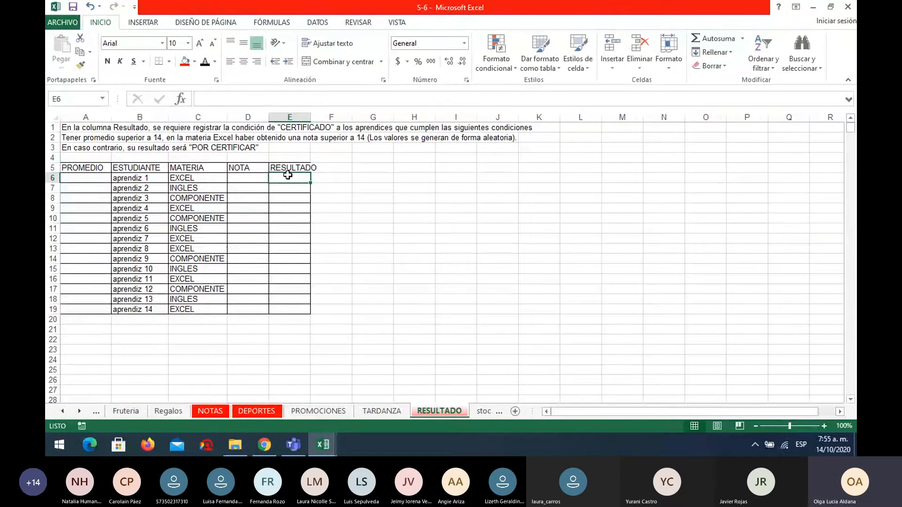
# Enter =ALEATORIO.ENTRE(5;20) in A6 and fill it down the PROMEDIO column to A19.
pyautogui.click(87, 178)
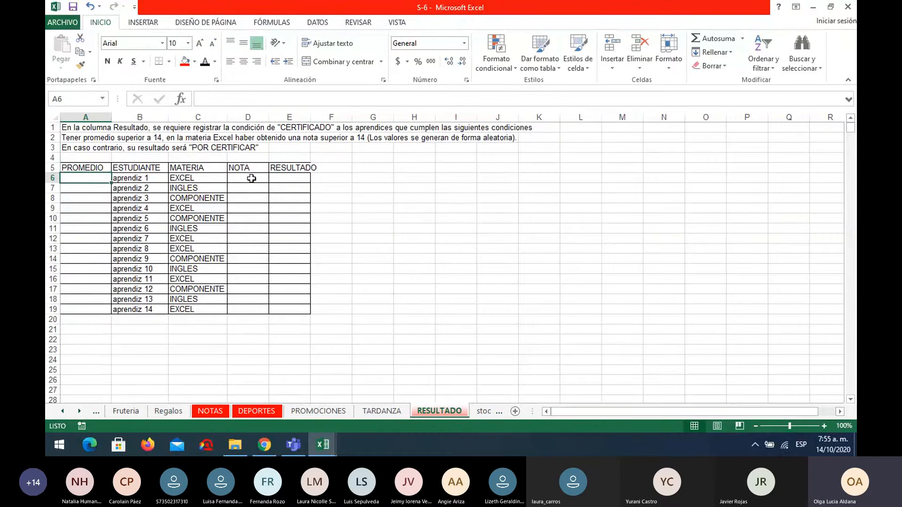
pyautogui.write('=ale')
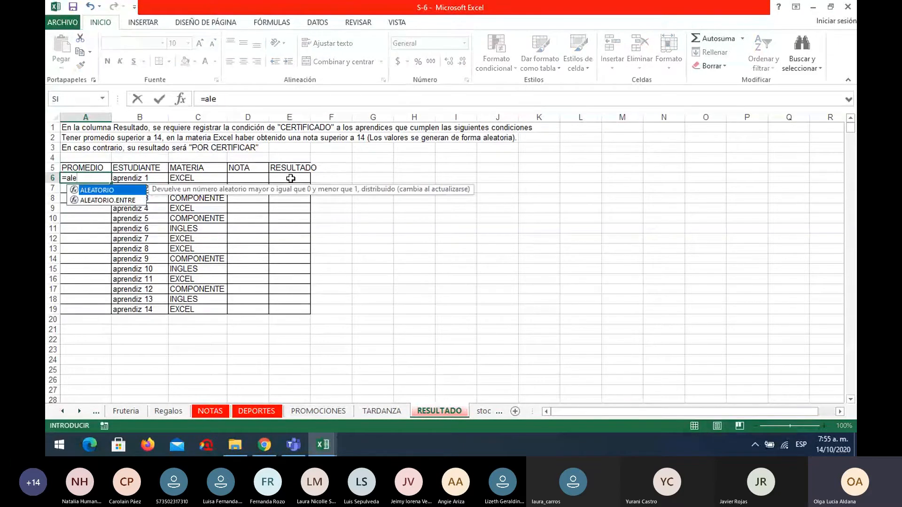
pyautogui.click(109, 202)
pyautogui.doubleClick(109, 203)
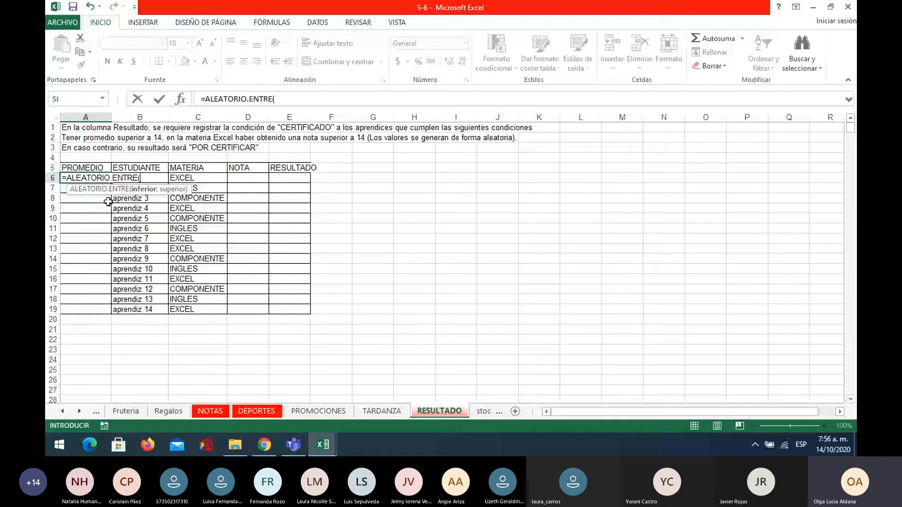
pyautogui.click(312, 100)
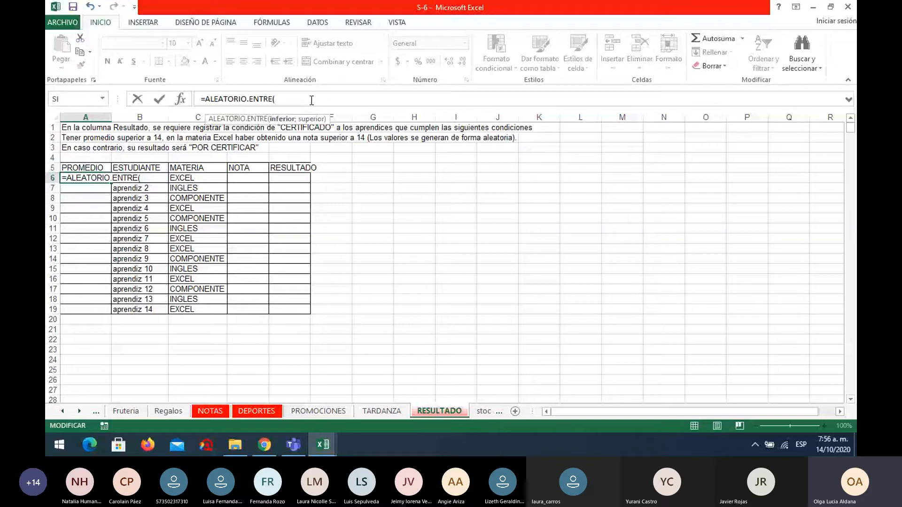
pyautogui.write('5;20')
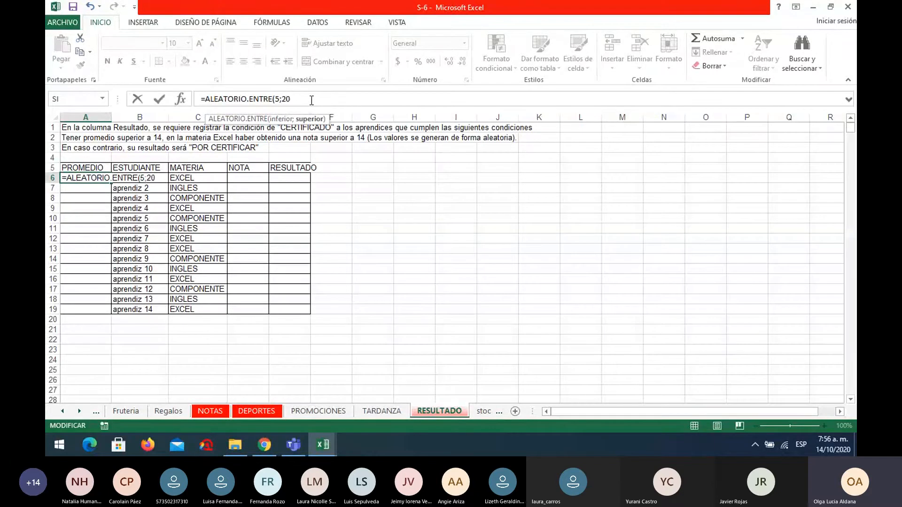
pyautogui.write(')')
pyautogui.press('Return')
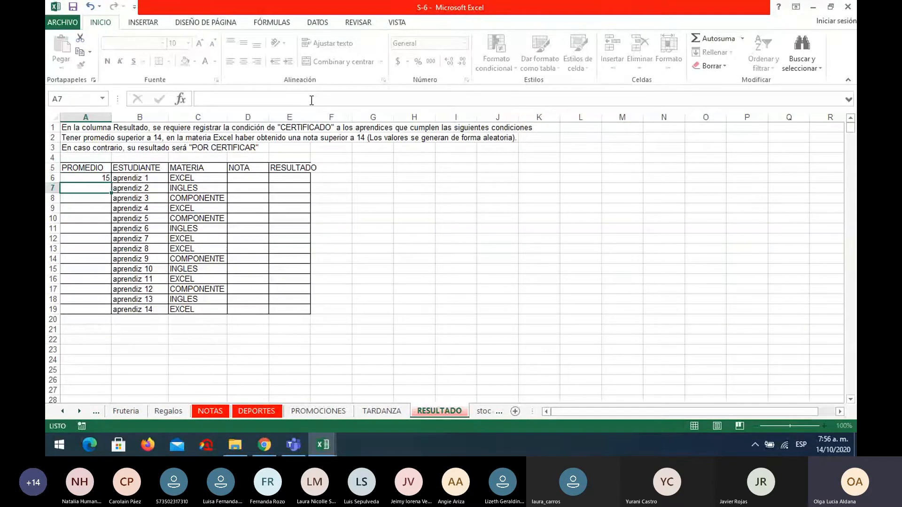
pyautogui.click(105, 182)
pyautogui.moveTo(111, 183); pyautogui.dragTo(111, 241)
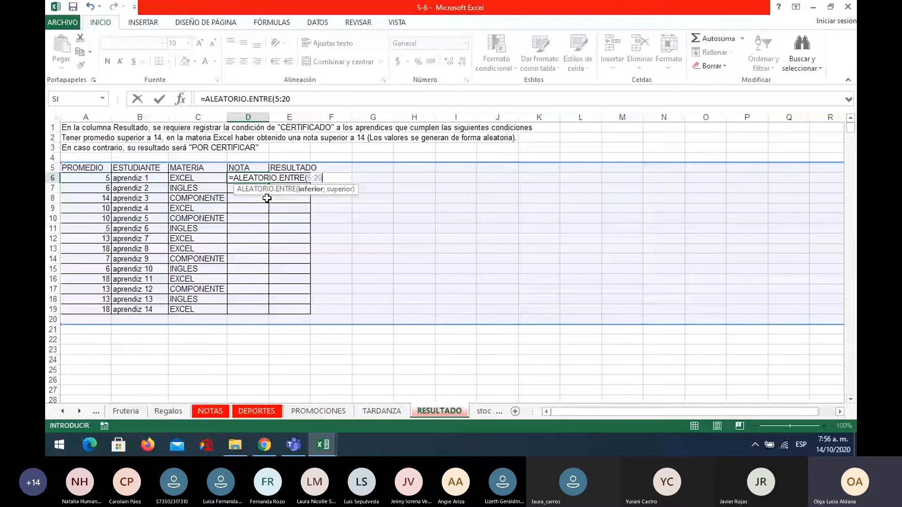
# Enter =ALEATORIO.ENTRE(5;20) in D6 and fill it down the NOTA column to D19.
pyautogui.press('Escape')
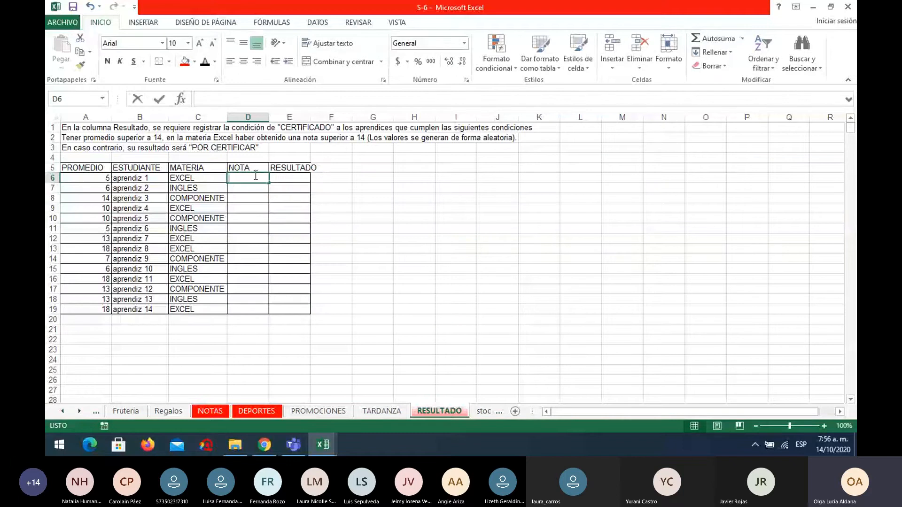
pyautogui.write('=ale')
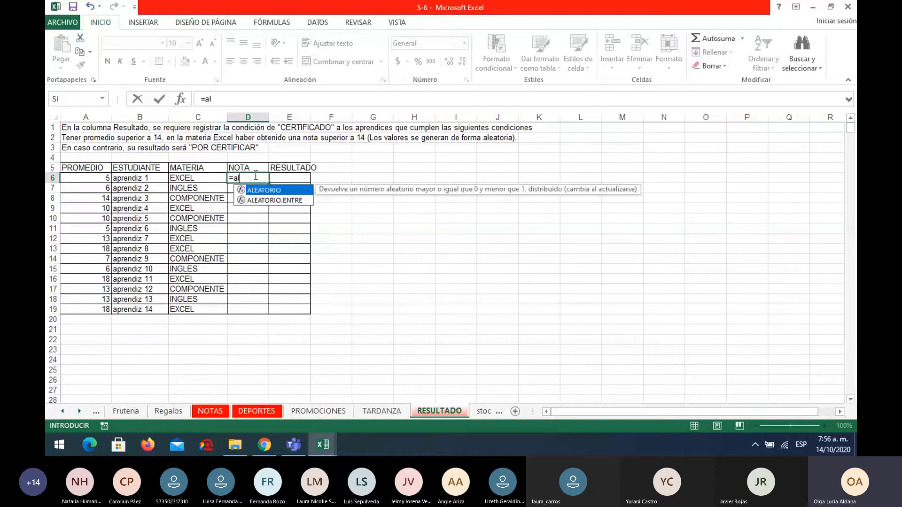
pyautogui.click(258, 199)
pyautogui.doubleClick(258, 199)
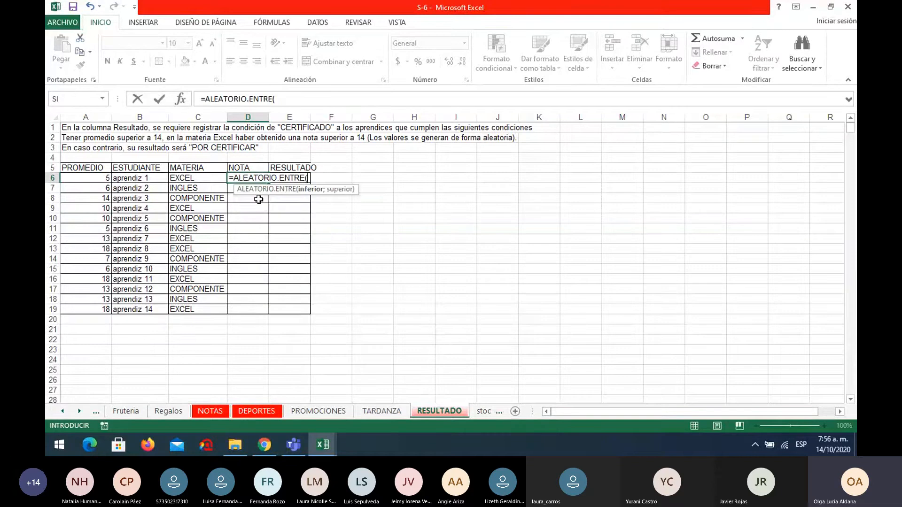
pyautogui.write('5;20')
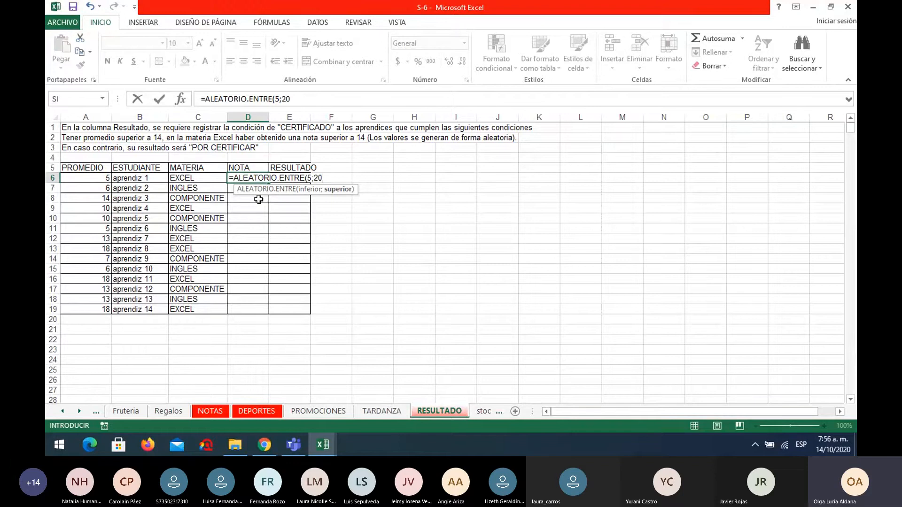
pyautogui.write(')')
pyautogui.press('Return')
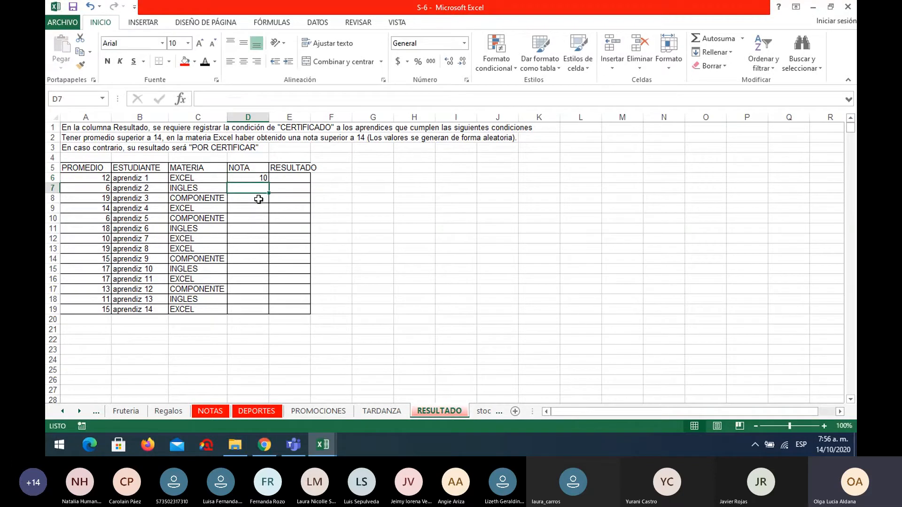
pyautogui.click(256, 181)
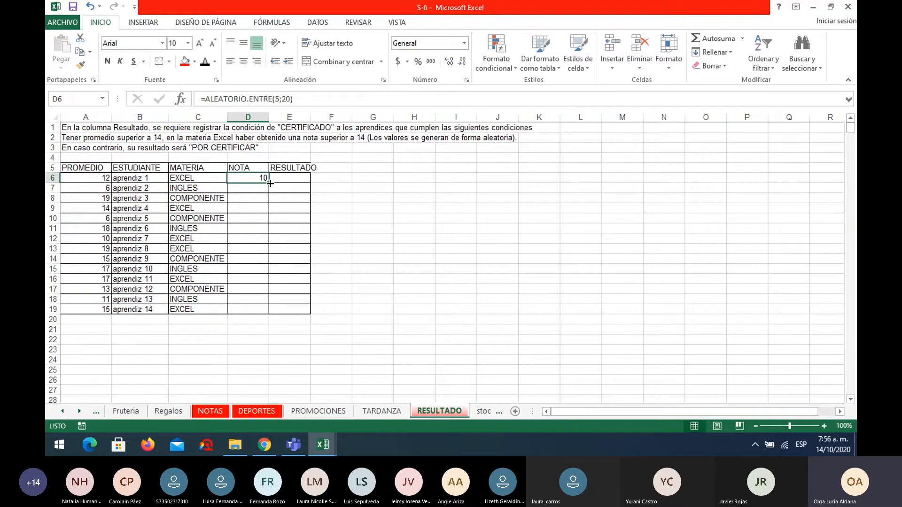
pyautogui.moveTo(270, 183); pyautogui.dragTo(268, 311)
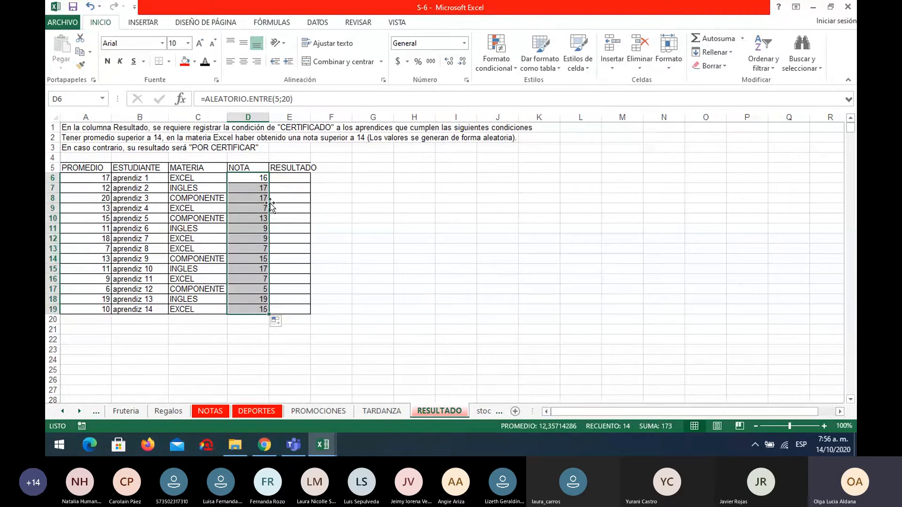
# Insert the SI function in E6 and begin its logical test with a nested Y function containing the condition A6>=14.
pyautogui.click(291, 177)
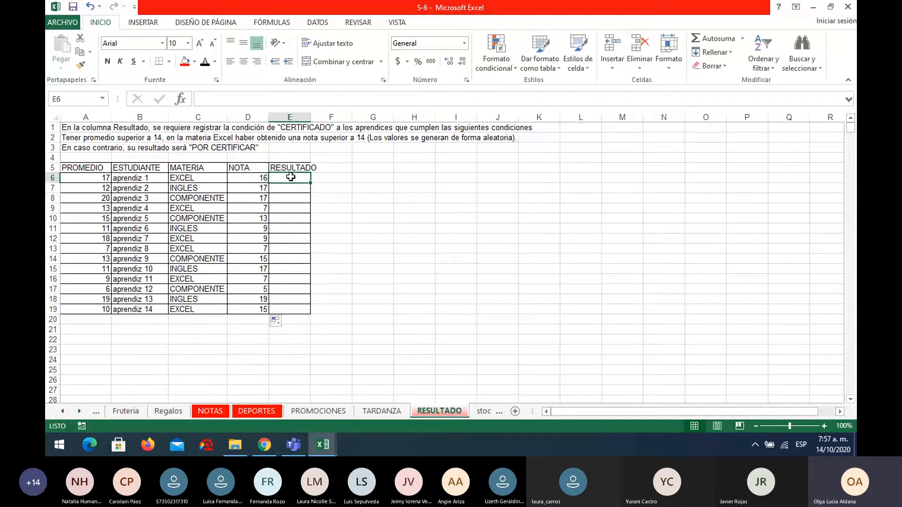
pyautogui.click(181, 99)
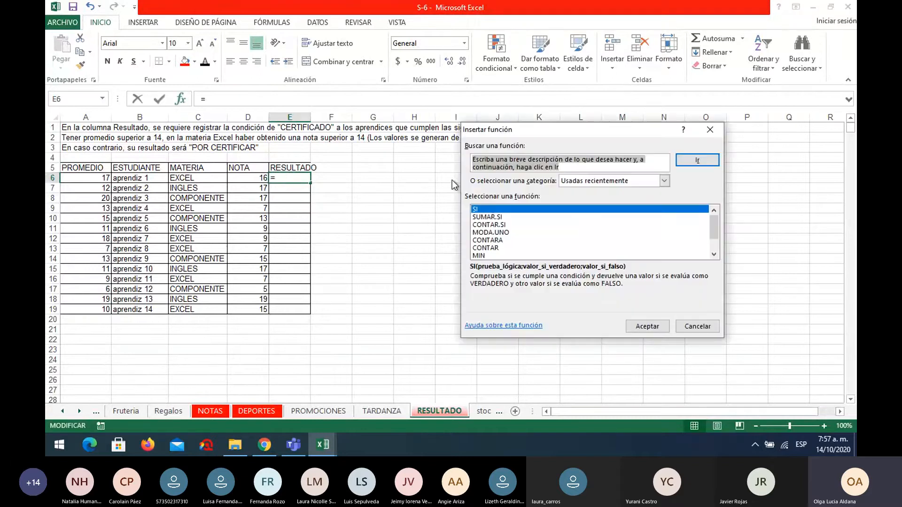
pyautogui.click(646, 326)
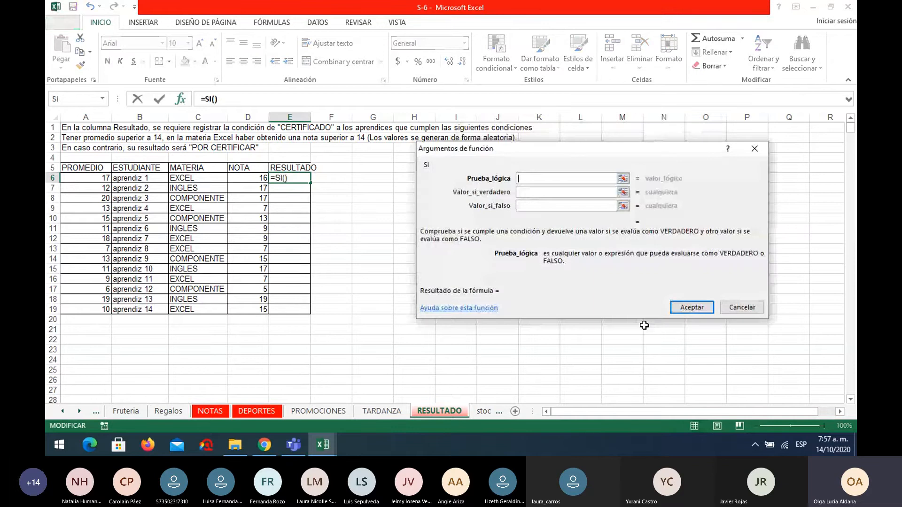
pyautogui.write('y')
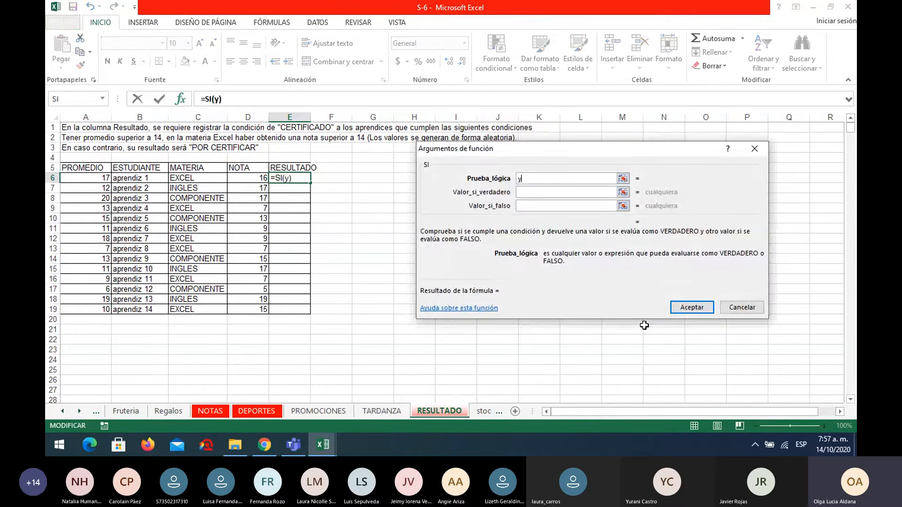
pyautogui.write('(')
pyautogui.click(89, 179)
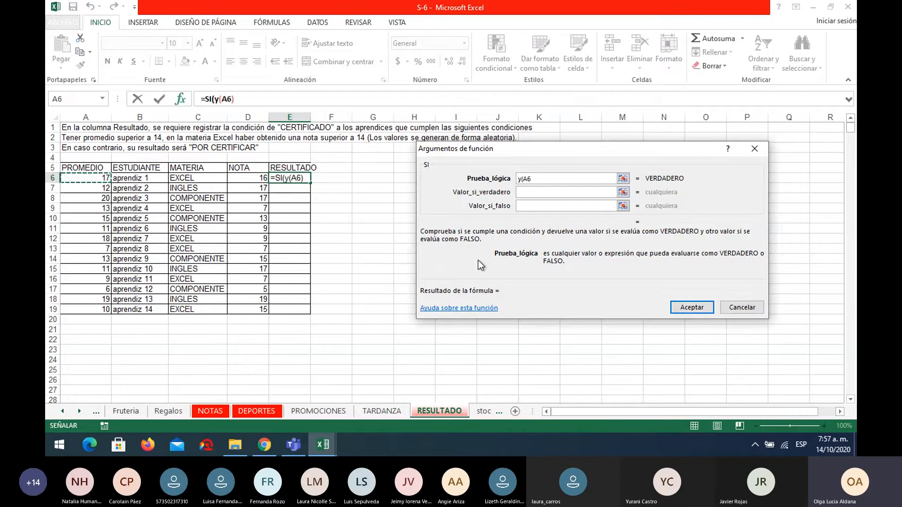
pyautogui.write('>=1')
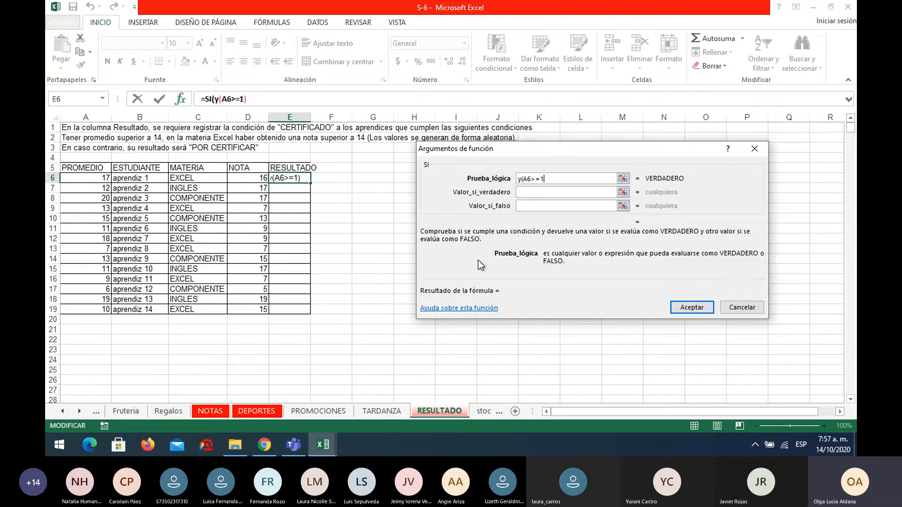
pyautogui.write('4;')
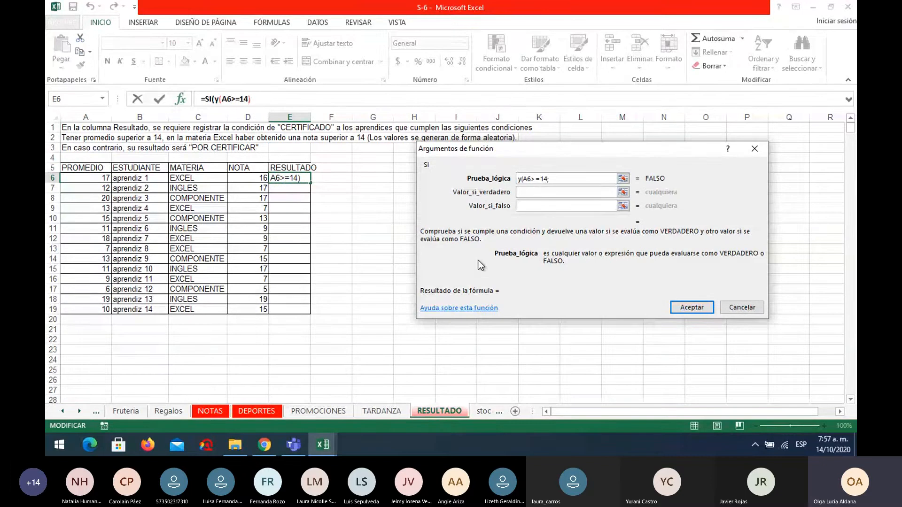
# Add C6="excel" as the second condition of the Y function in the SI logical test.
pyautogui.click(198, 178)
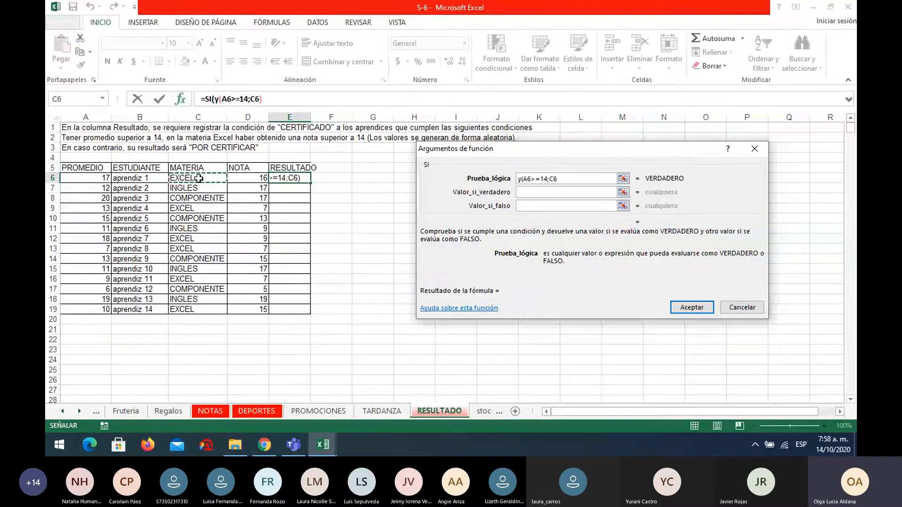
pyautogui.write('="e')
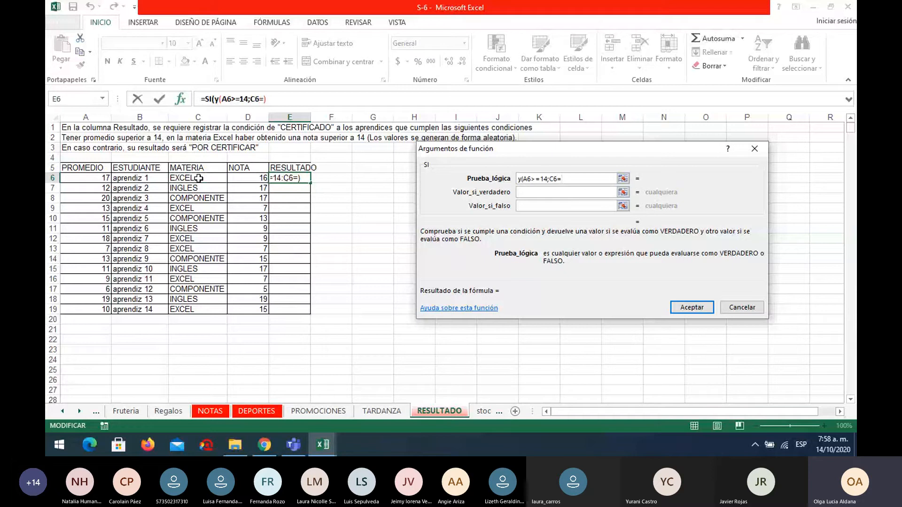
pyautogui.write('xce')
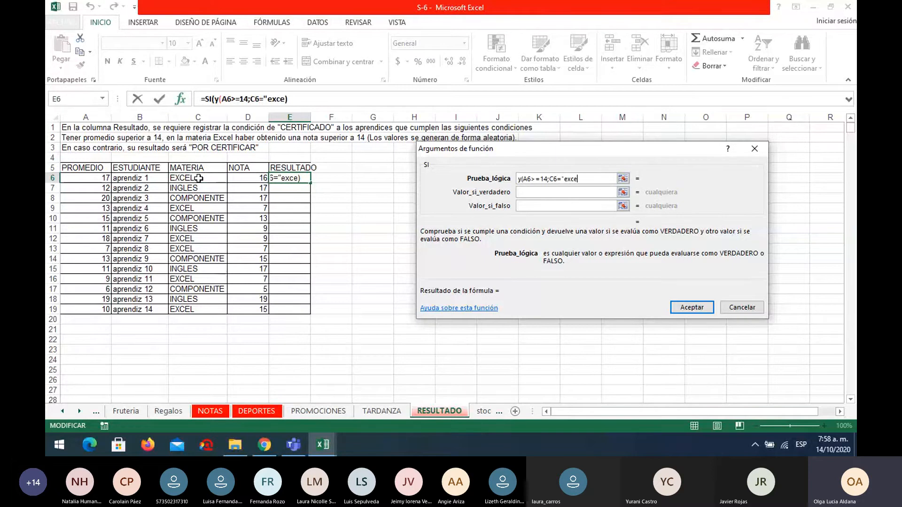
pyautogui.write('l"')
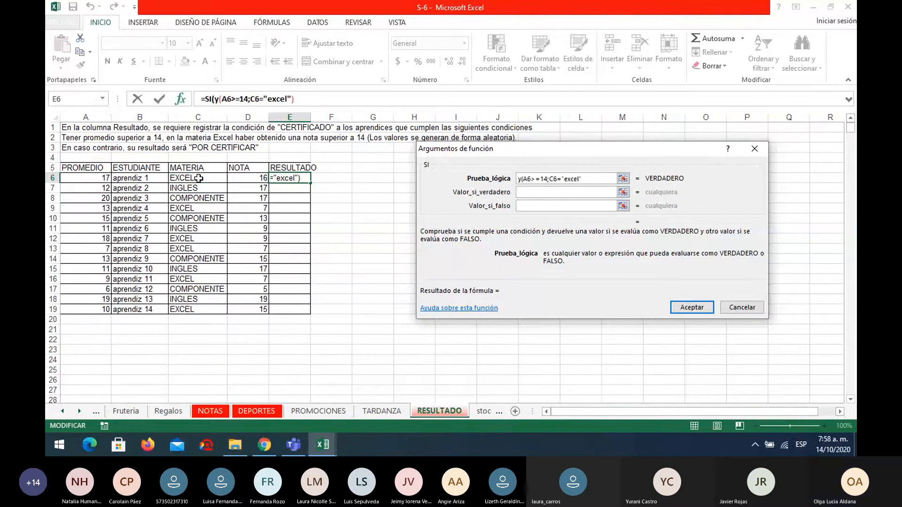
pyautogui.write(';')
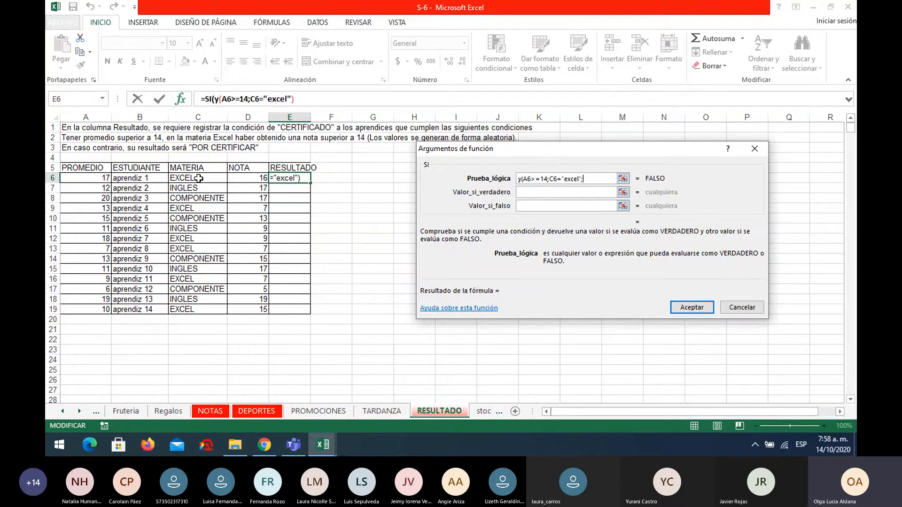
# Add D6>=14 as the third condition and close the Y function in the SI logical test.
pyautogui.click(238, 178)
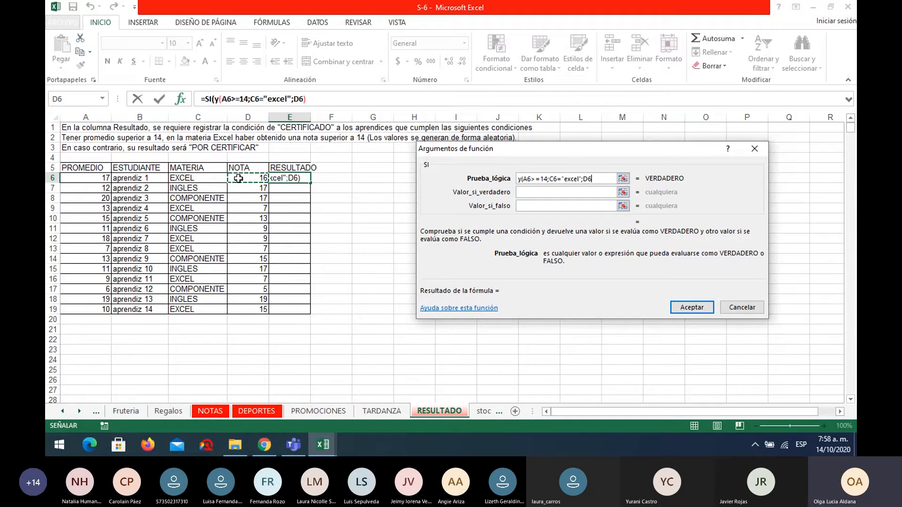
pyautogui.write('>0')
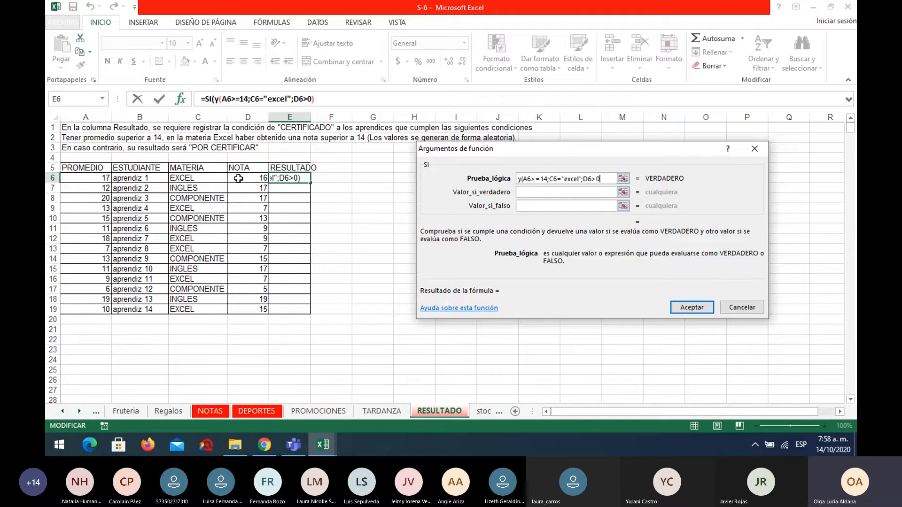
pyautogui.write('14)')
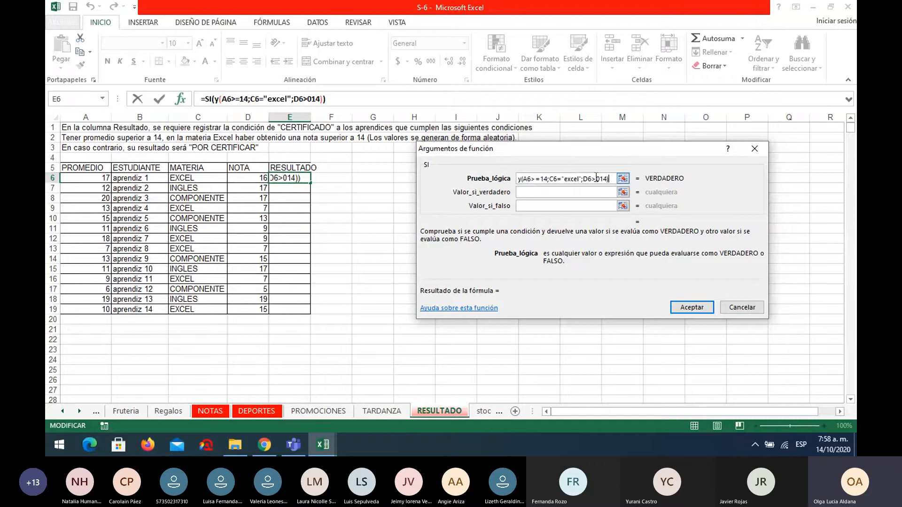
pyautogui.press('Delete')
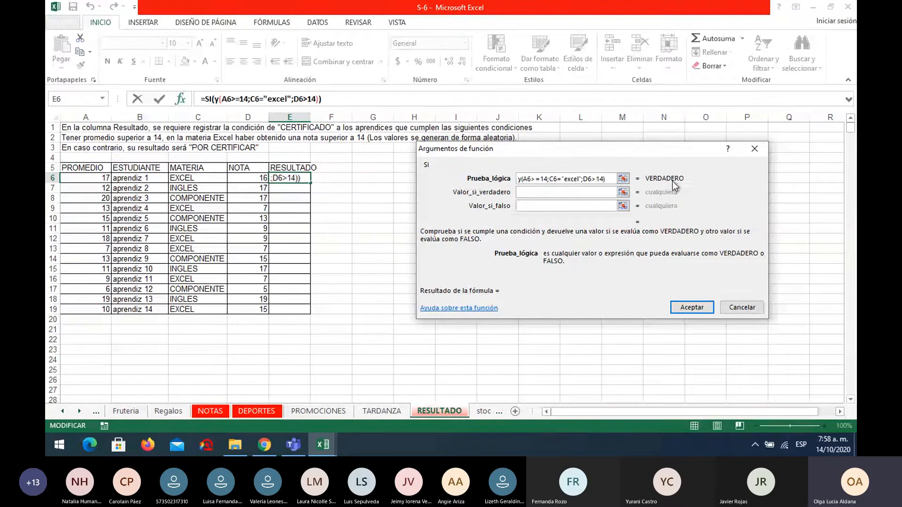
pyautogui.write('=')
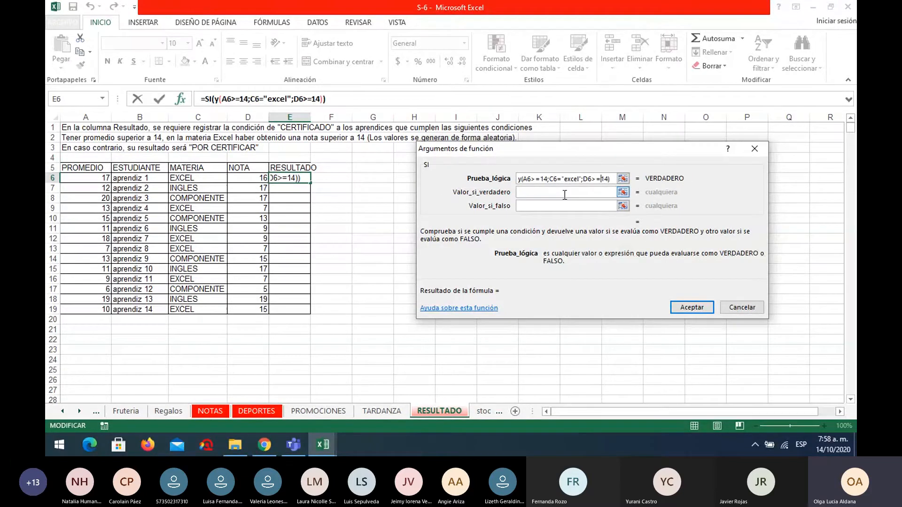
# Set the SI function's true value to APROBADO and its false value to POR CERTIFICAR, and accept the formula.
pyautogui.click(561, 190)
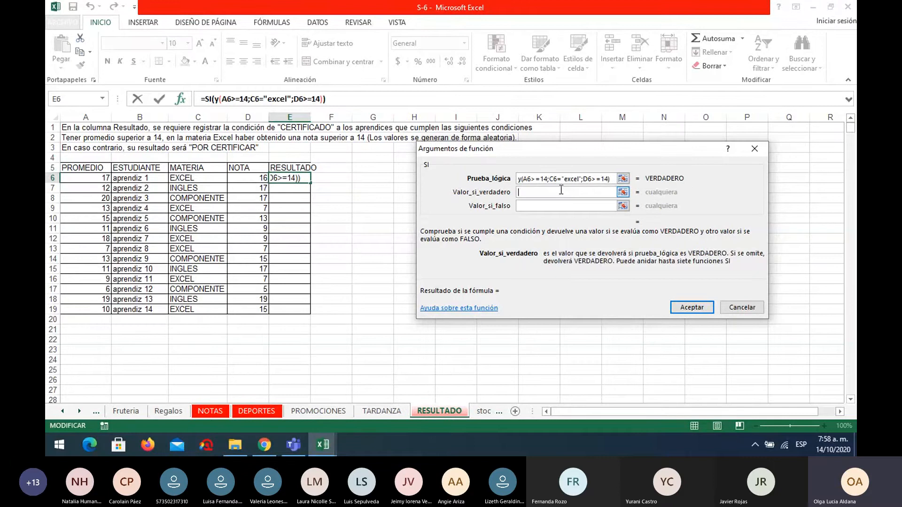
pyautogui.write('aprobad')
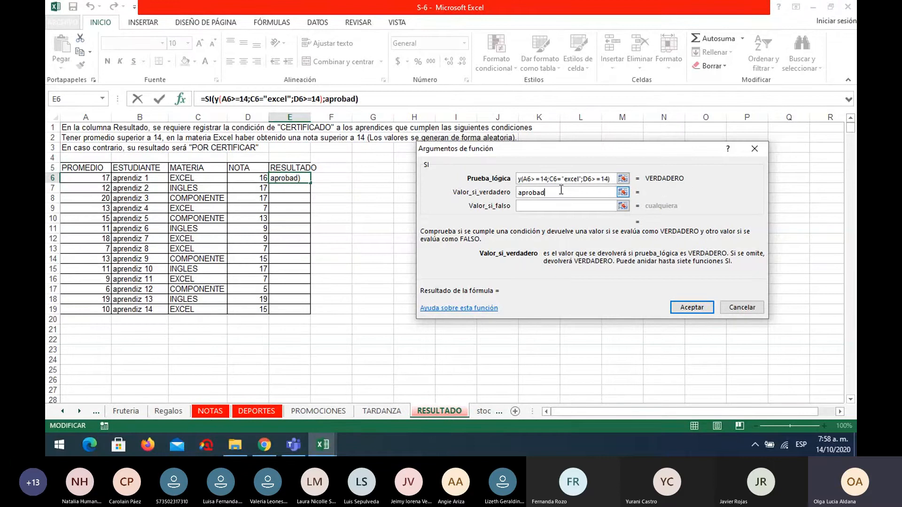
pyautogui.press('BackSpace')
pyautogui.press('BackSpace')
pyautogui.press('BackSpace')
pyautogui.press('BackSpace')
pyautogui.press('BackSpace')
pyautogui.press('BackSpace')
pyautogui.press('BackSpace')
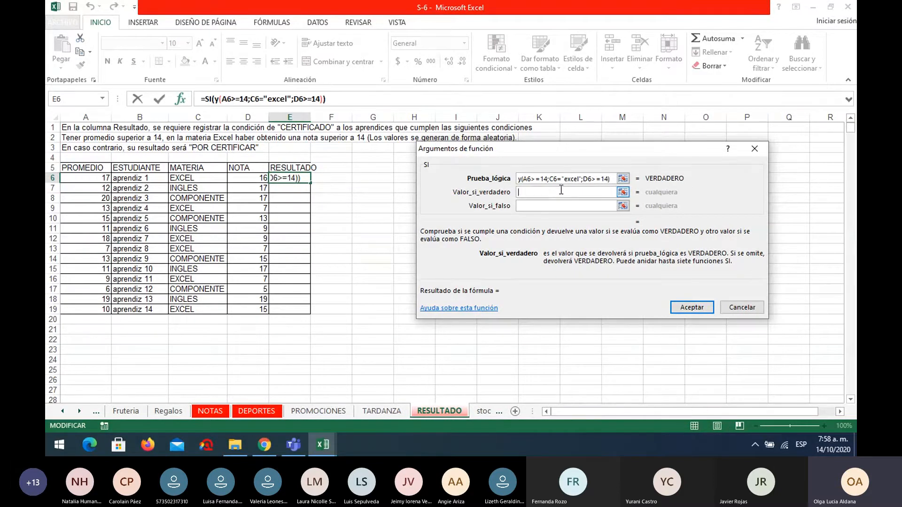
pyautogui.write('APROBADO')
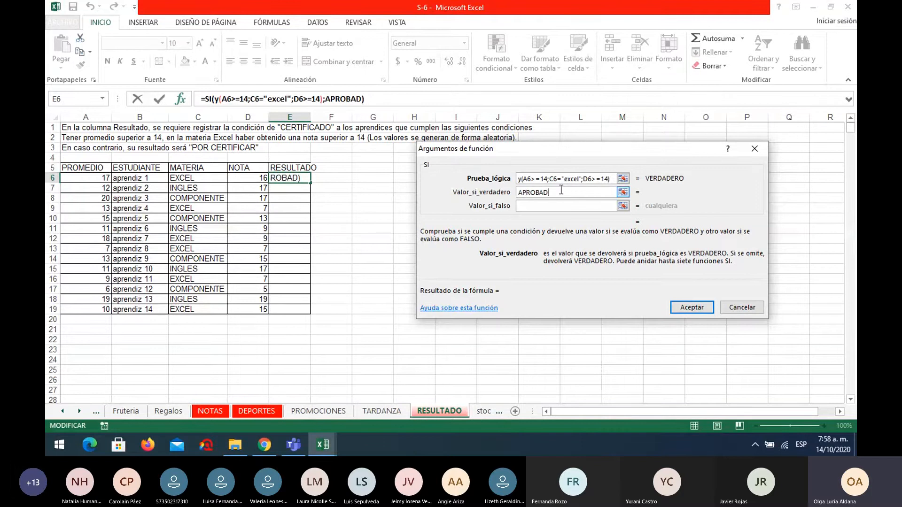
pyautogui.click(550, 206)
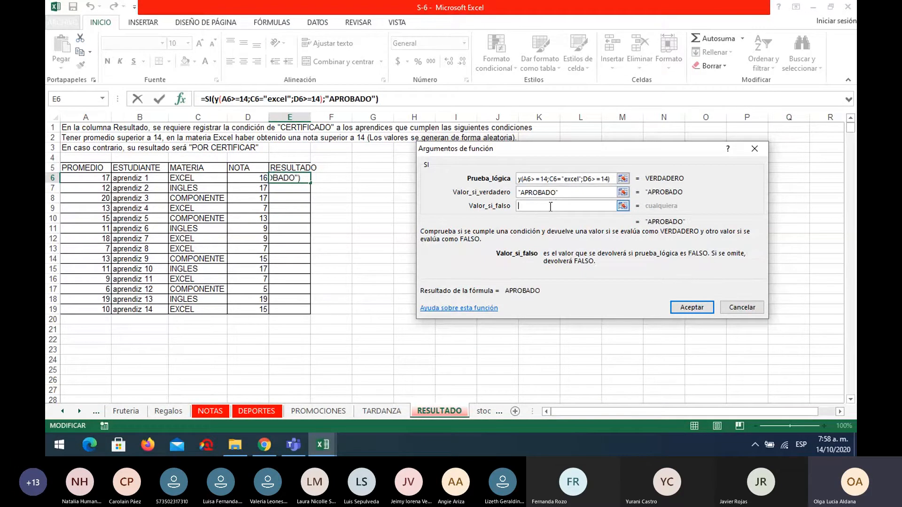
pyautogui.write('POR CER')
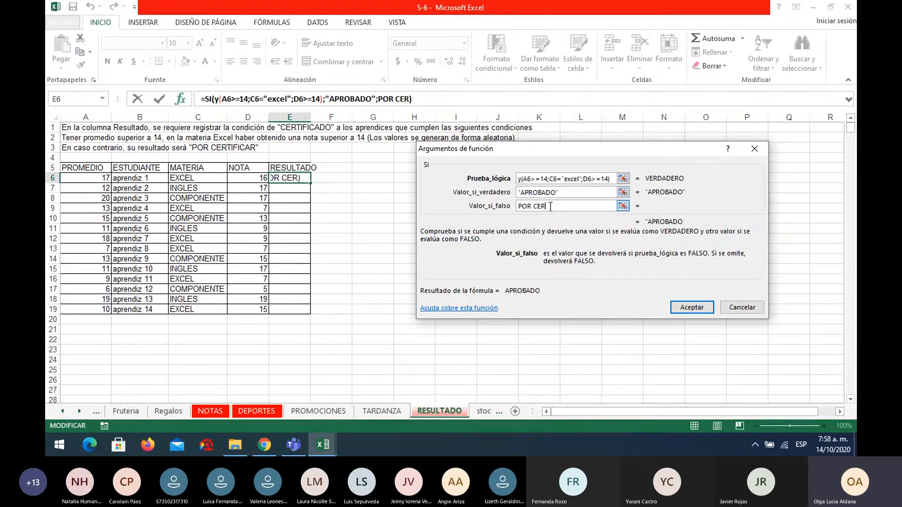
pyautogui.write('TIFICAR')
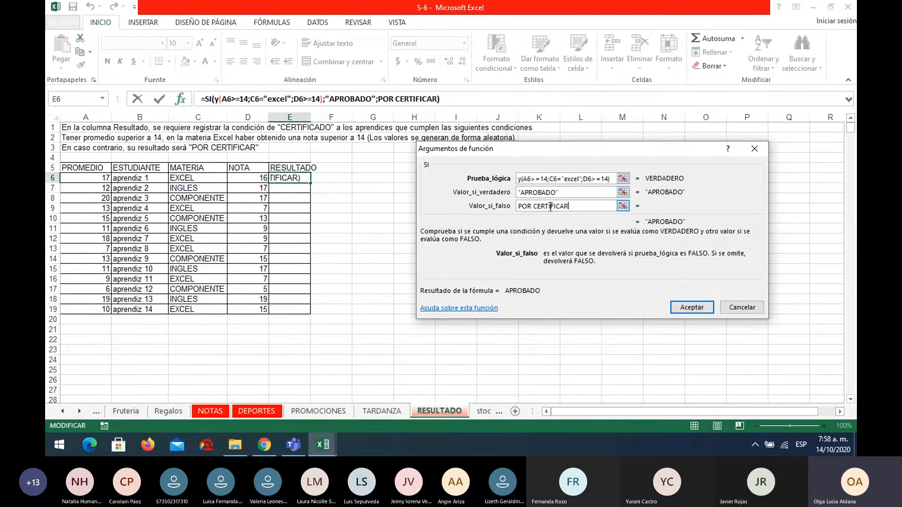
pyautogui.click(694, 308)
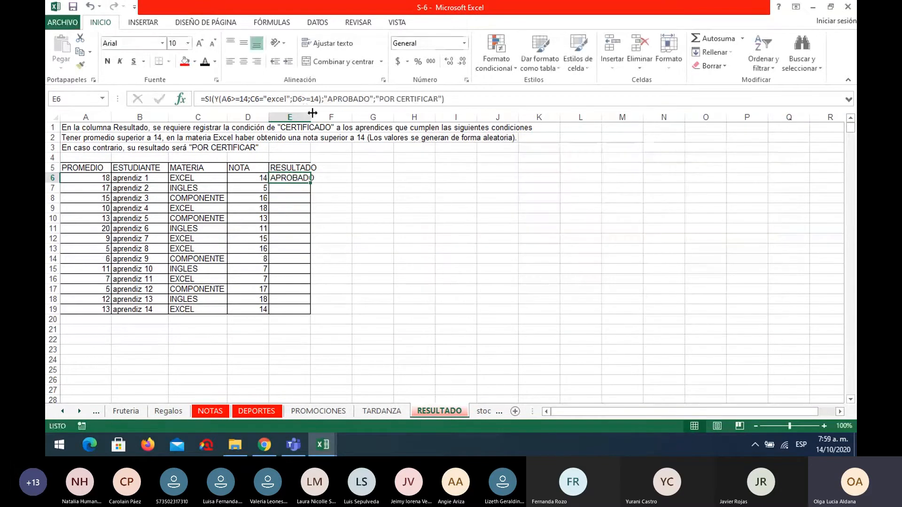
# Widen the RESULTADO column to fit POR CERTIFICAR and fill the E6 formula down to E19.
pyautogui.moveTo(310, 117); pyautogui.dragTo(338, 117)
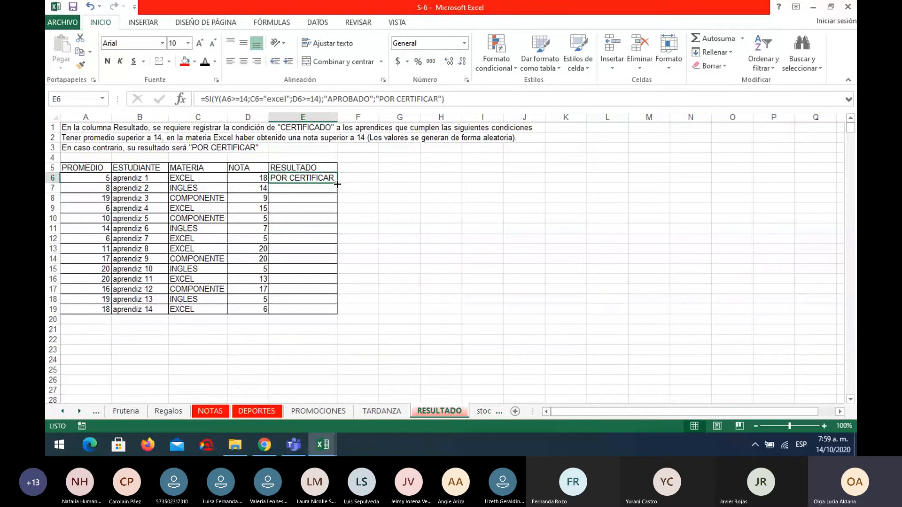
pyautogui.moveTo(339, 183); pyautogui.dragTo(337, 311)
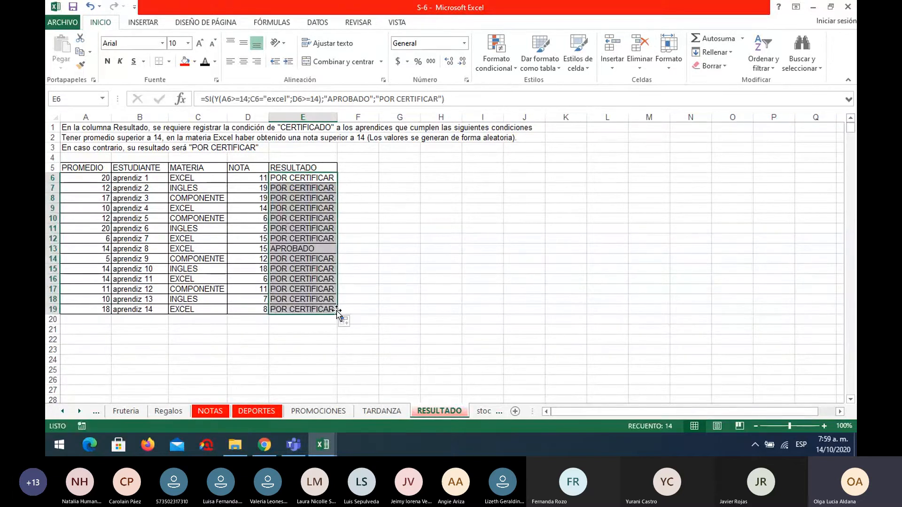
pyautogui.click(402, 258)
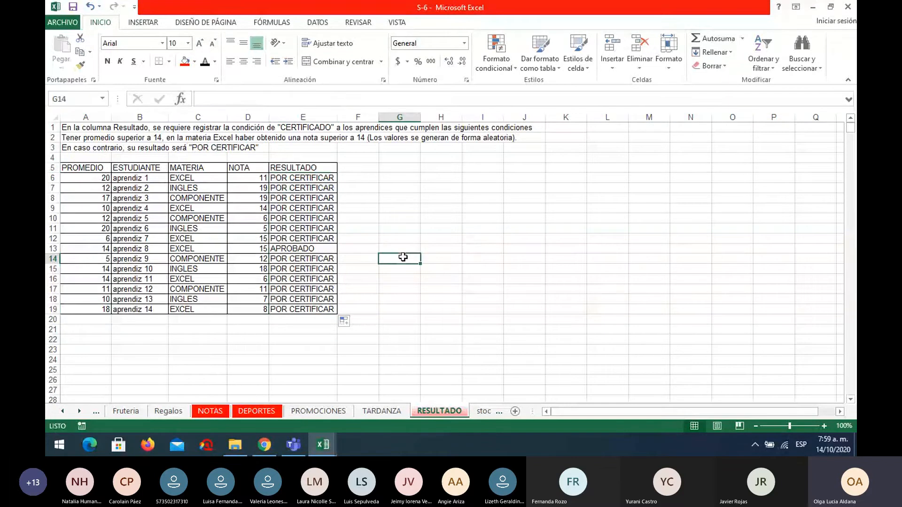
pyautogui.click(333, 248)
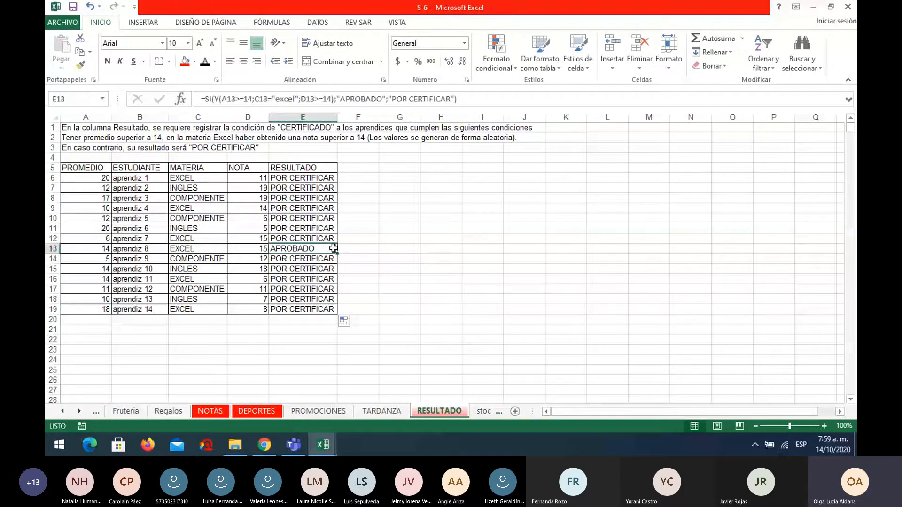
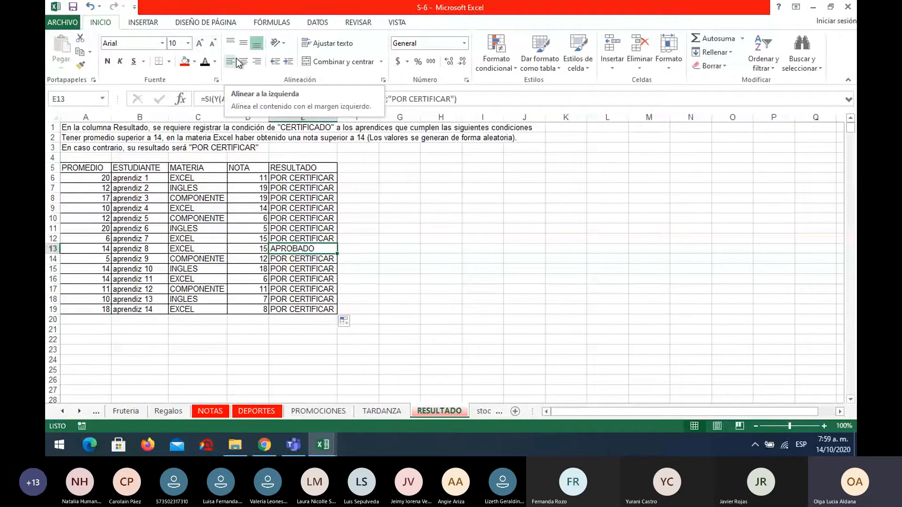
# Review the formula in E6 of the RESULTADO sheet and open the Si sheet.
pyautogui.click(403, 187)
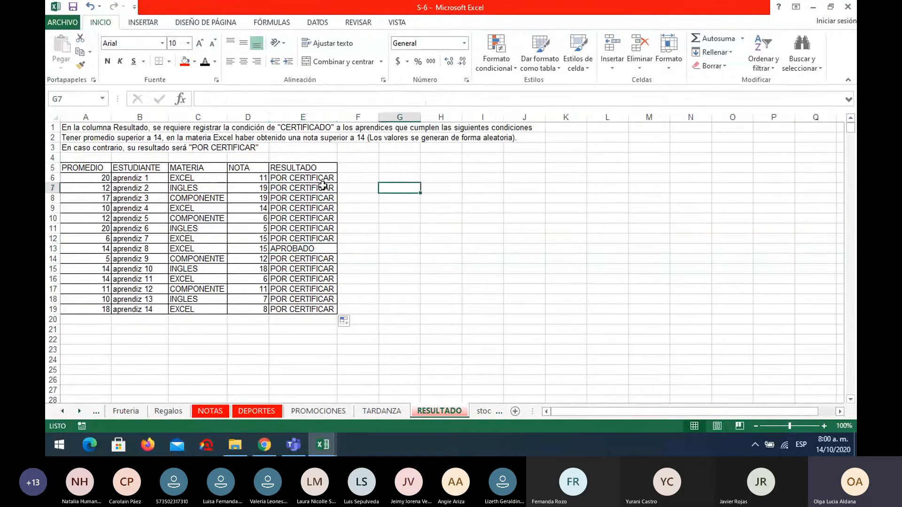
pyautogui.click(318, 180)
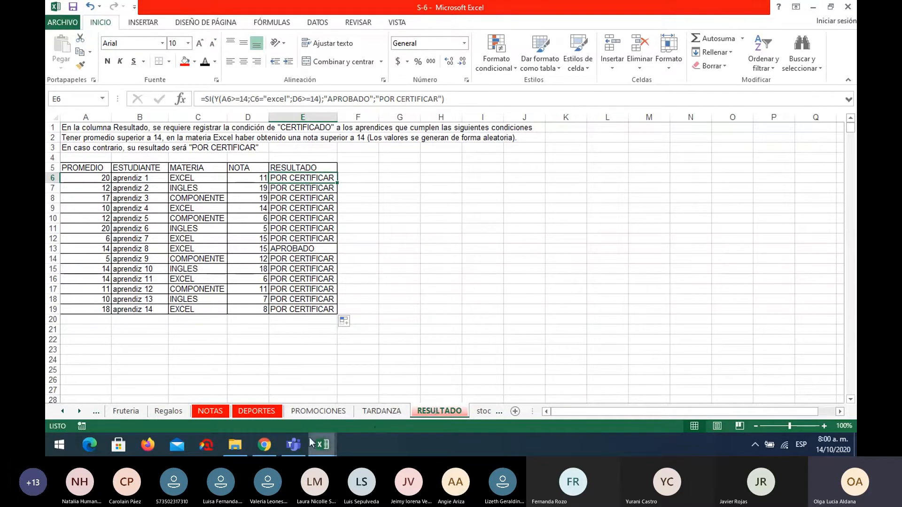
pyautogui.click(61, 412)
pyautogui.doubleClick(62, 412)
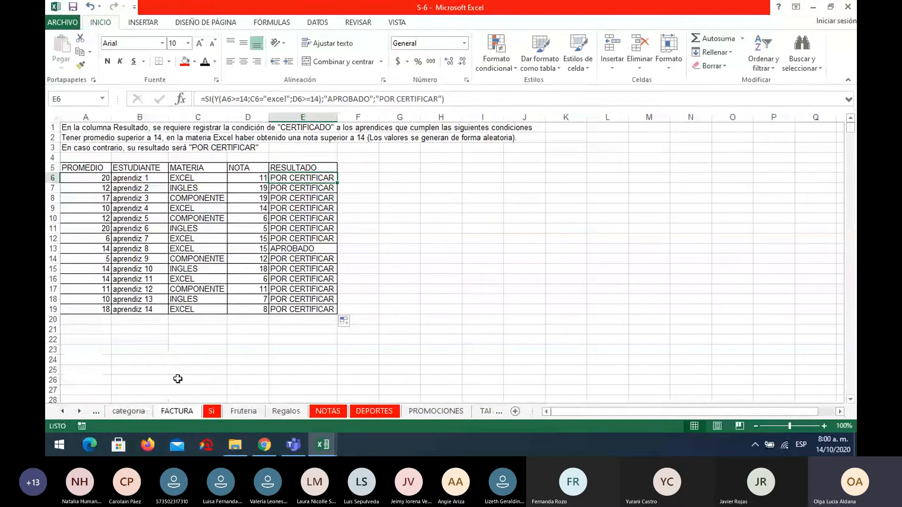
pyautogui.click(259, 368)
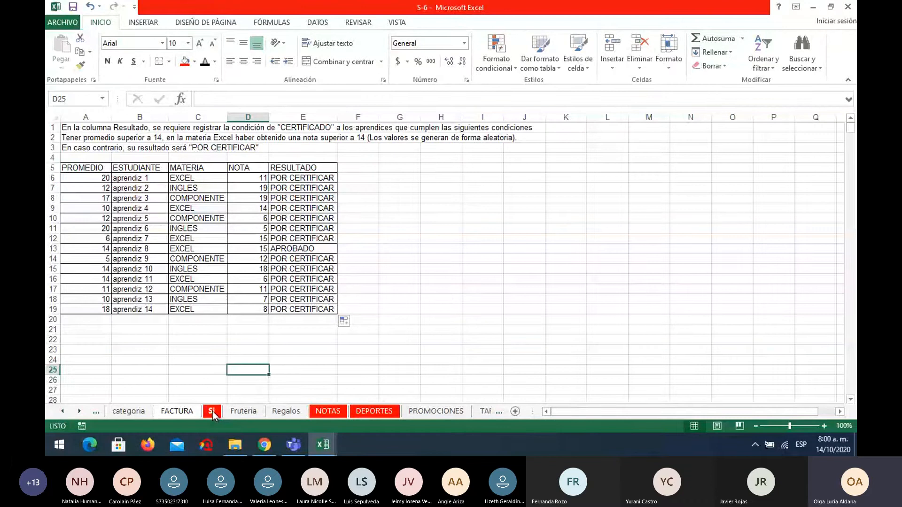
pyautogui.click(212, 410)
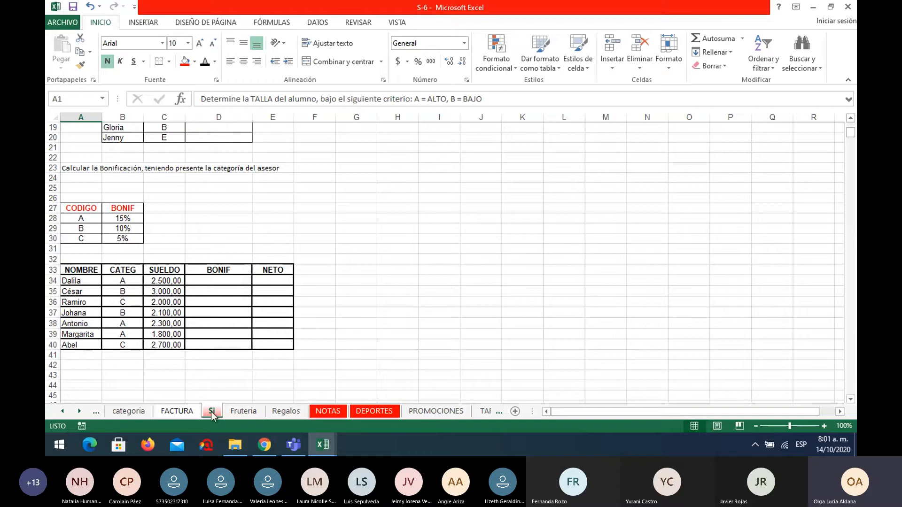
# Examine the bonus exercise on the Si sheet, checking codes A, B and C in the CODIGO table.
pyautogui.scroll(6, 224, 367)
pyautogui.scroll(-5, 231, 242)
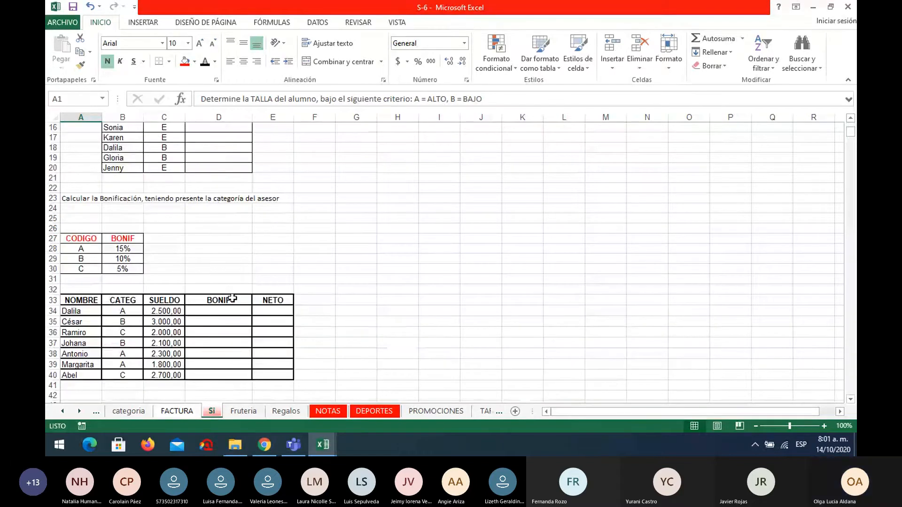
pyautogui.scroll(-1, 232, 299)
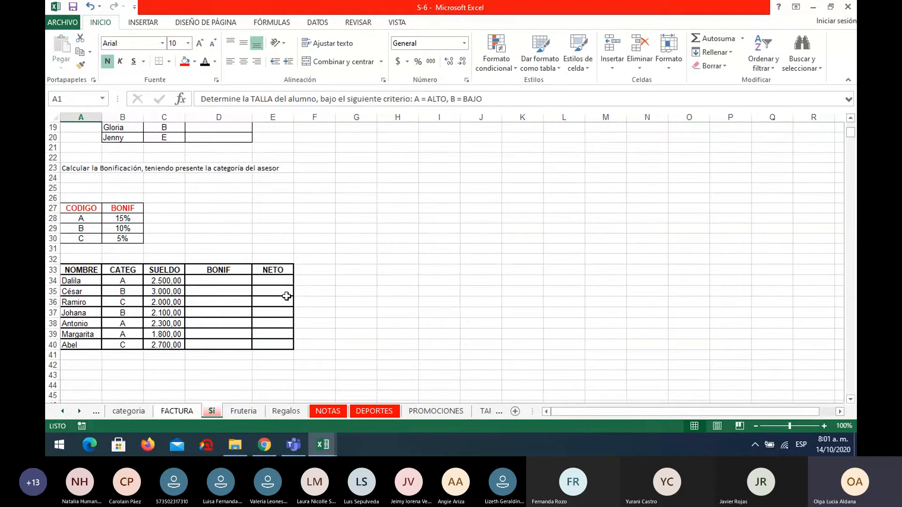
pyautogui.click(82, 218)
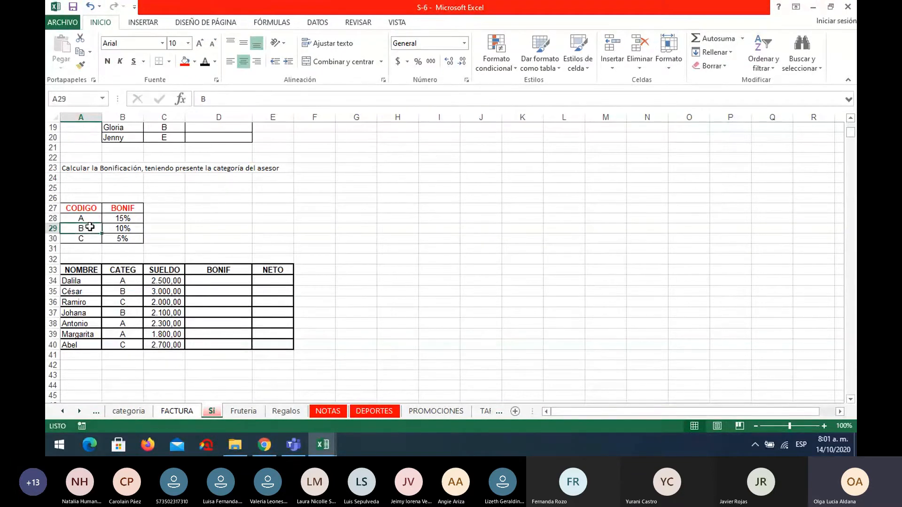
pyautogui.click(93, 239)
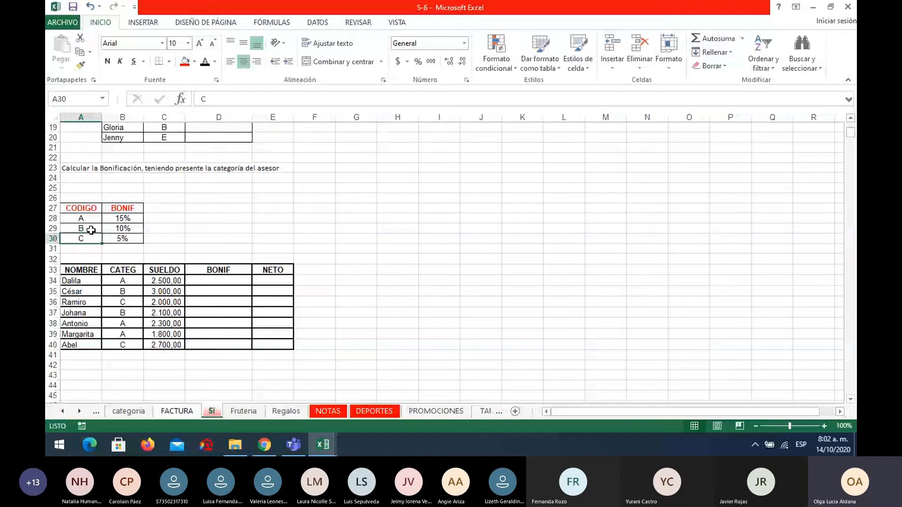
# Enter the function name BUSCAR in cell I26.
pyautogui.click(454, 197)
pyautogui.write('bus')
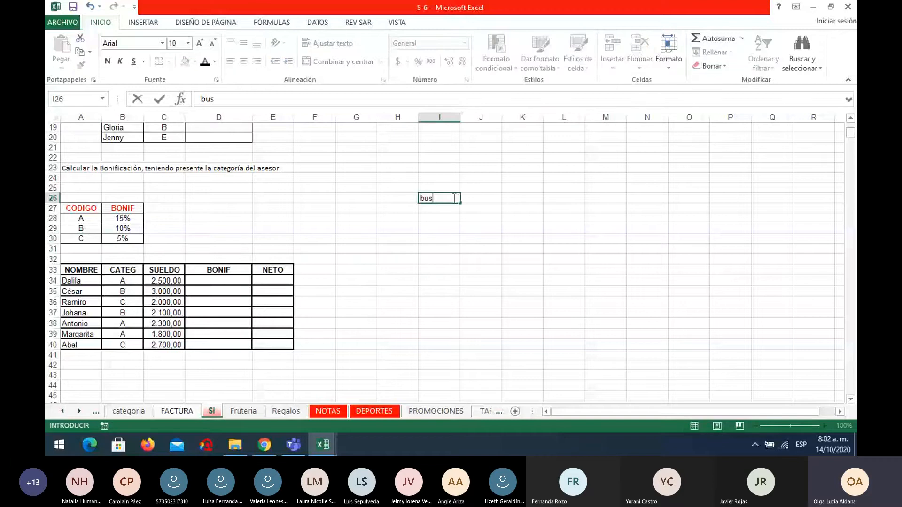
pyautogui.press('BackSpace')
pyautogui.press('BackSpace')
pyautogui.press('BackSpace')
pyautogui.write('BUSCAR')
pyautogui.press('Return')
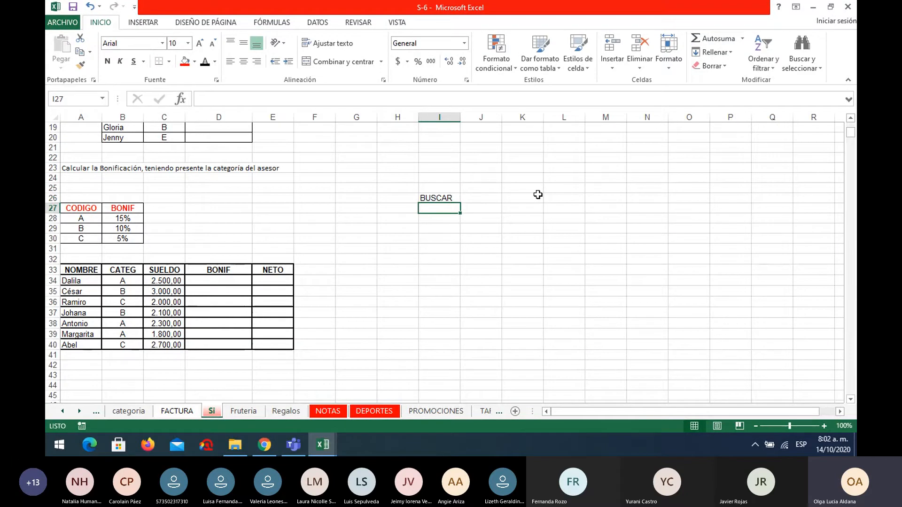
# List BUSCARV in cell I27 and BUSCARH in cell I28 below BUSCAR.
pyautogui.write('BUSCAR')
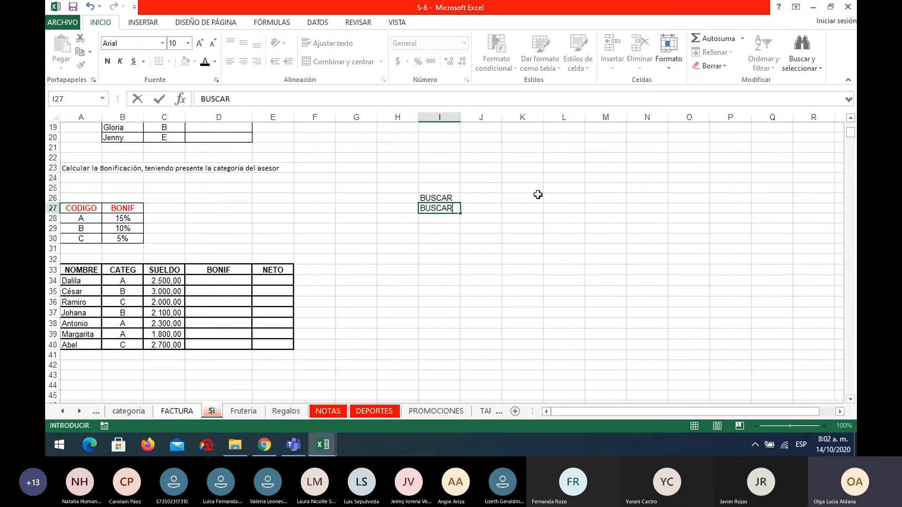
pyautogui.write('V')
pyautogui.press('Return')
pyautogui.write('BUSCAR')
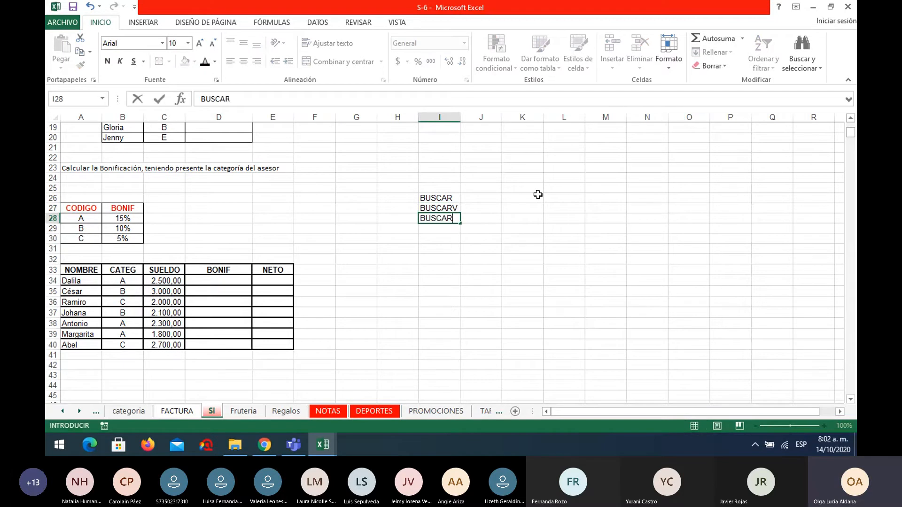
pyautogui.write('H')
pyautogui.press('Return')
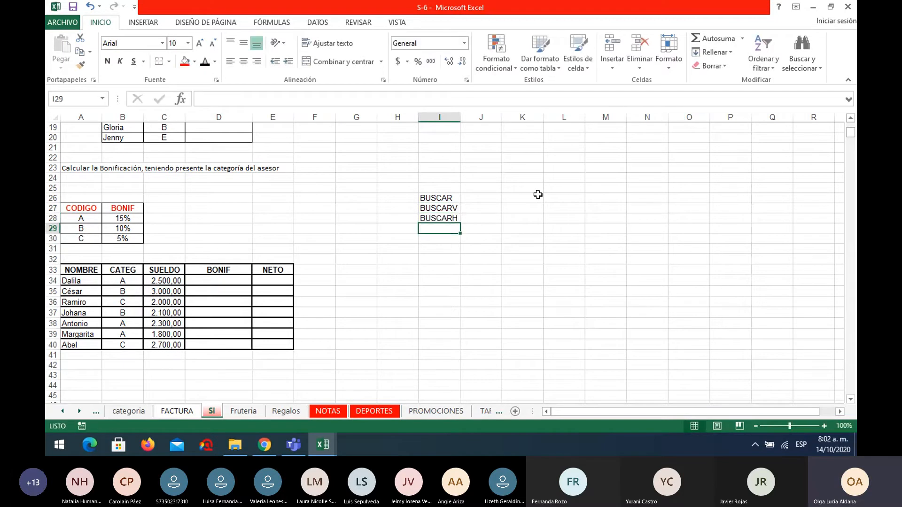
# Point out BUSCARV and highlight the vertically arranged codes in A28:A30.
pyautogui.click(433, 208)
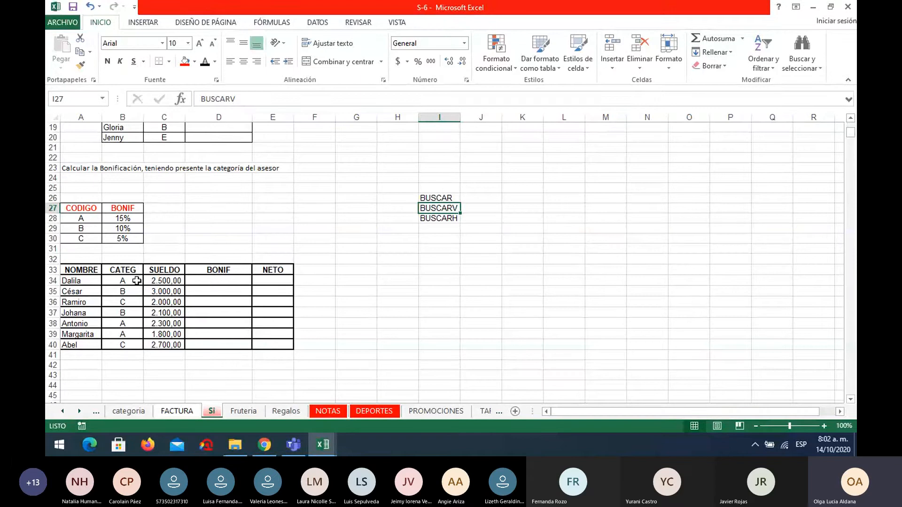
pyautogui.click(92, 216)
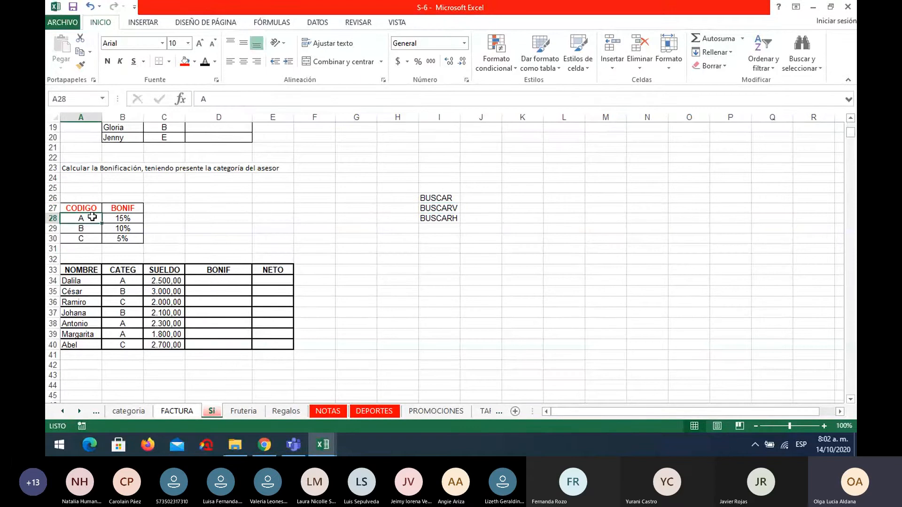
pyautogui.moveTo(92, 216); pyautogui.dragTo(91, 235)
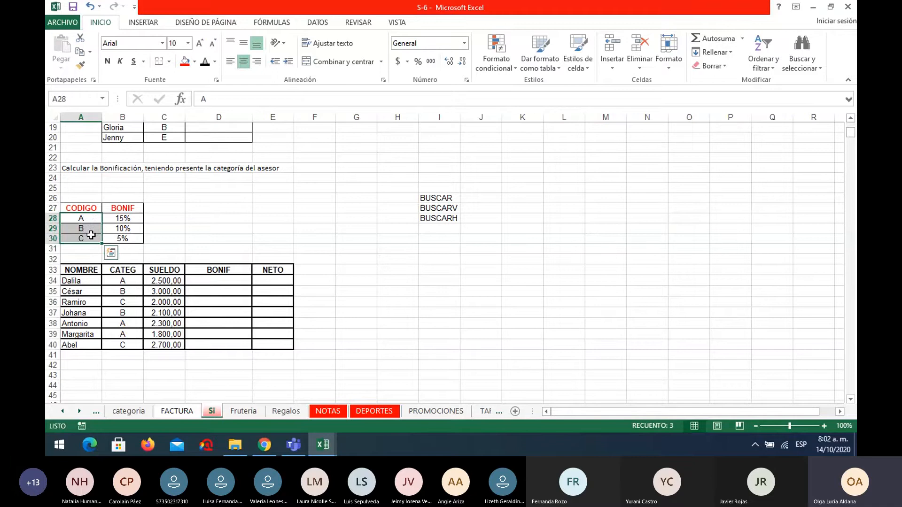
# Enter the codes A, B and C horizontally in cells M29 to O29 as a sample table heading.
pyautogui.click(558, 230)
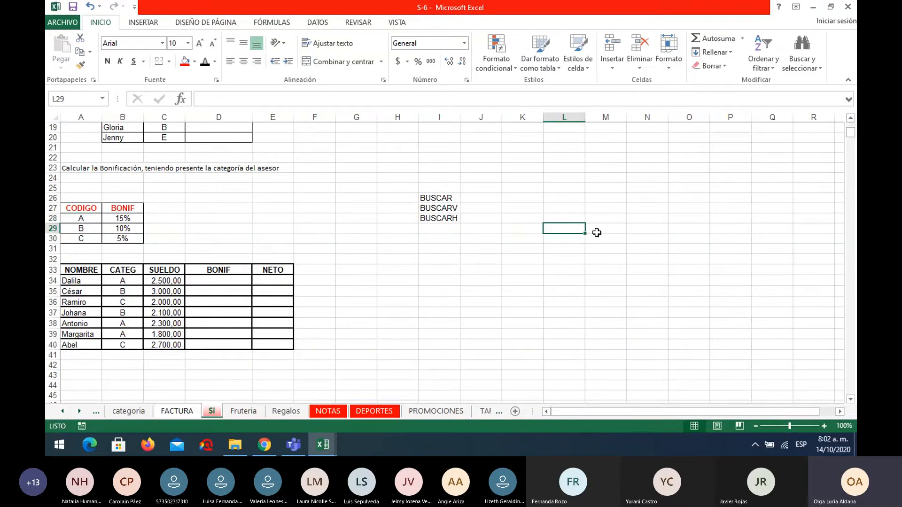
pyautogui.click(596, 233)
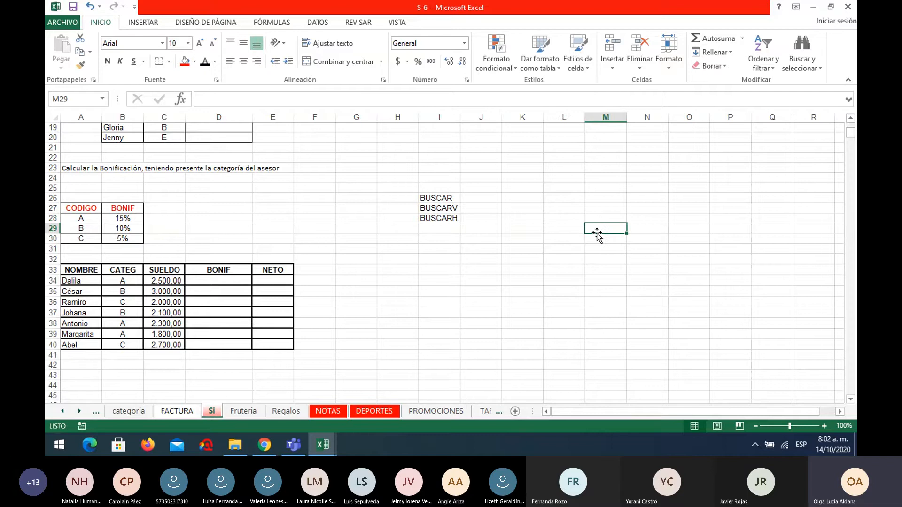
pyautogui.write('a')
pyautogui.press('Tab')
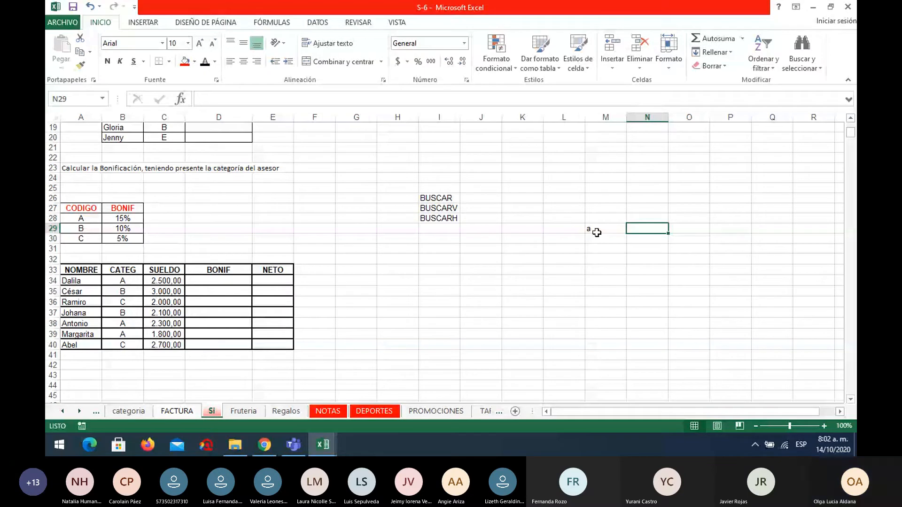
pyautogui.click(597, 232)
pyautogui.write('A')
pyautogui.press('Tab')
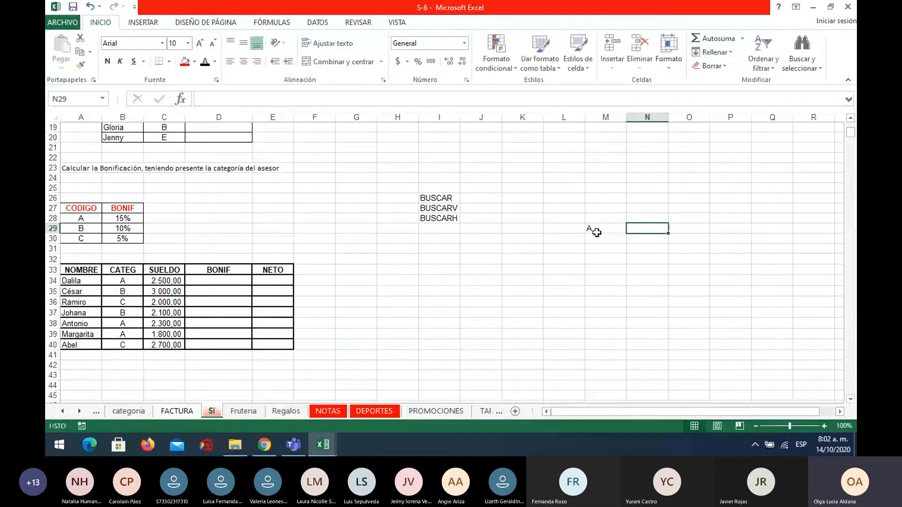
pyautogui.write('B')
pyautogui.press('Tab')
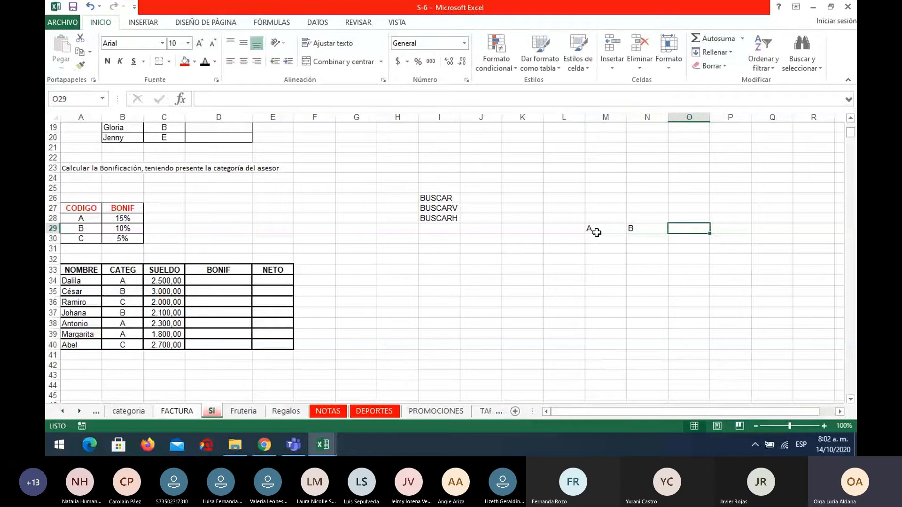
pyautogui.write('C')
pyautogui.press('Tab')
pyautogui.click(600, 241)
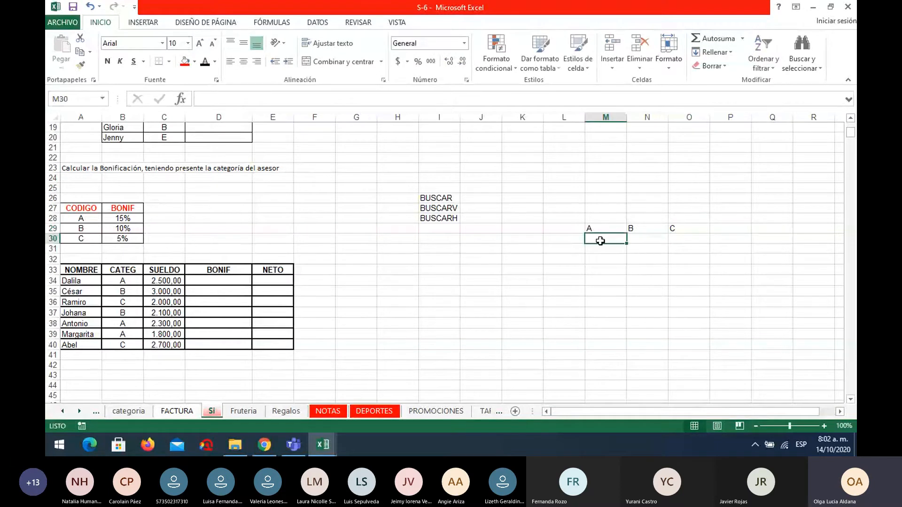
# Enter 15%, 10% and 5% in cells M30 to O30 below the horizontal codes.
pyautogui.write('15%')
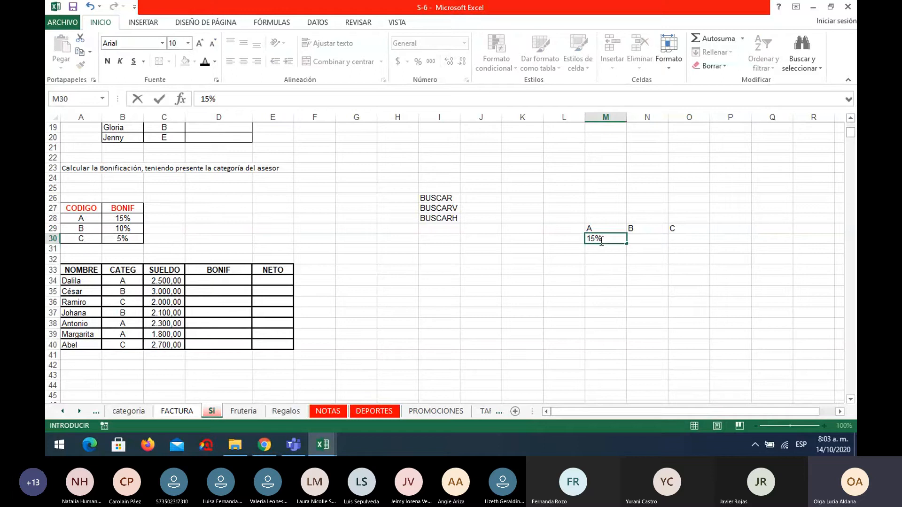
pyautogui.press('Tab')
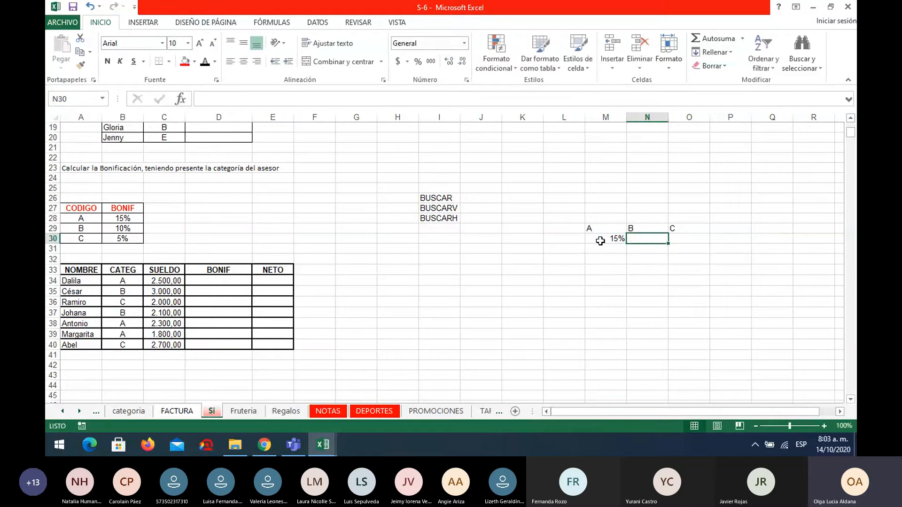
pyautogui.write('10')
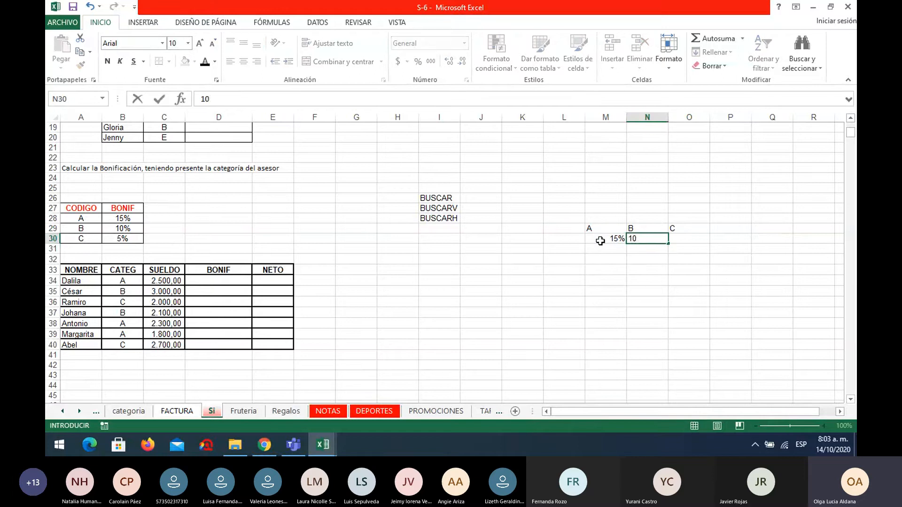
pyautogui.write('%')
pyautogui.press('Tab')
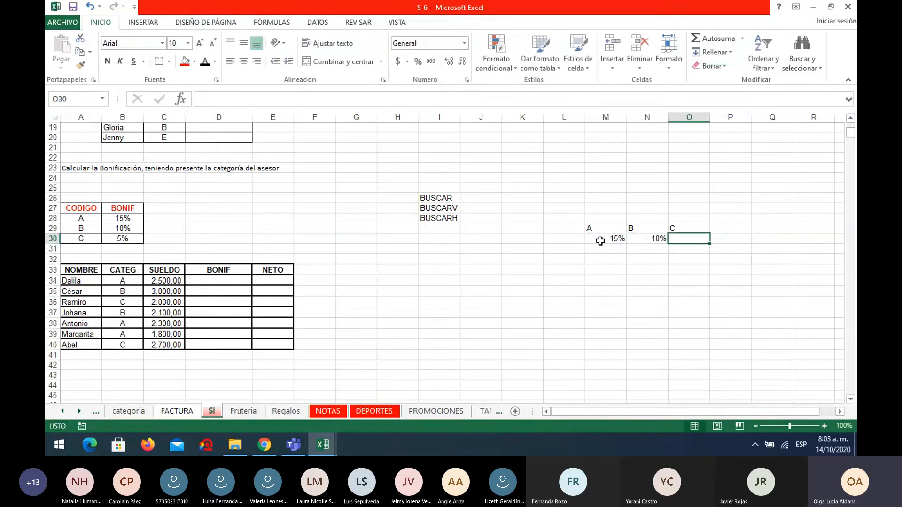
pyautogui.write('5%')
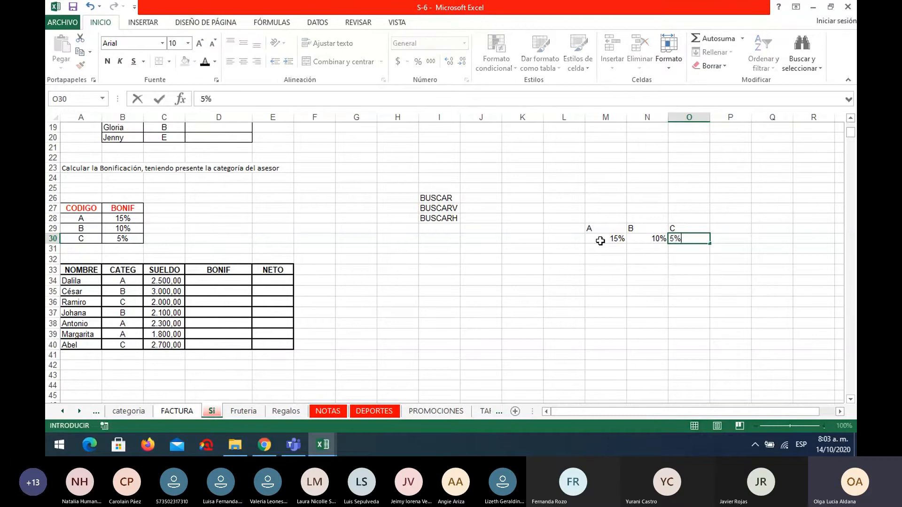
# Apply all borders to the horizontal sample table in M29:O30.
pyautogui.moveTo(593, 217); pyautogui.dragTo(700, 239)
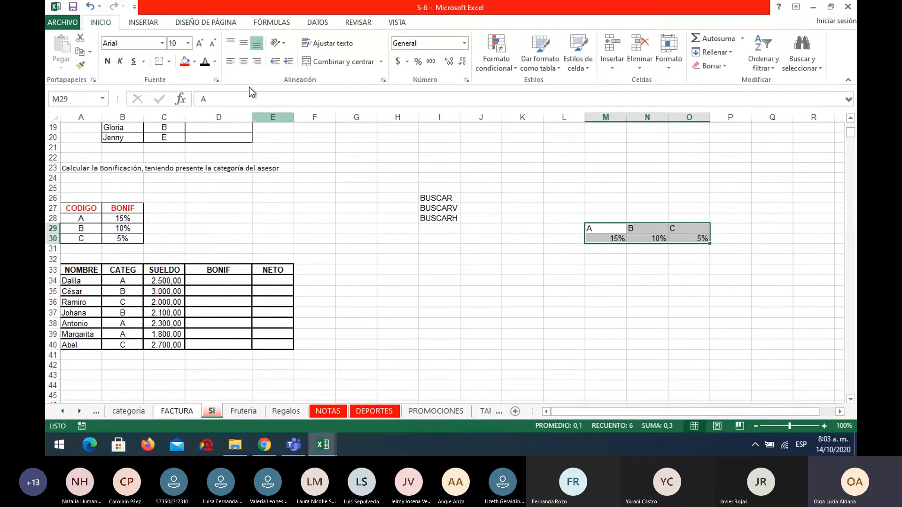
pyautogui.click(168, 62)
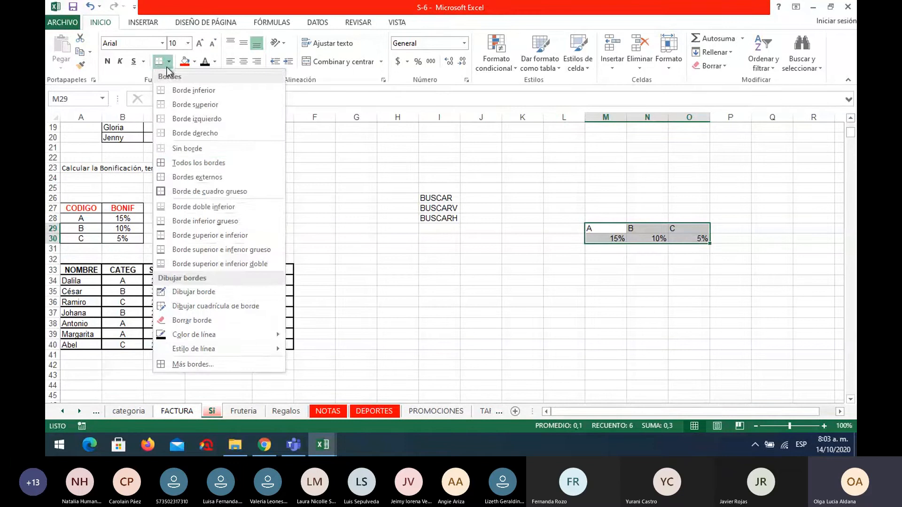
pyautogui.click(199, 162)
pyautogui.click(606, 270)
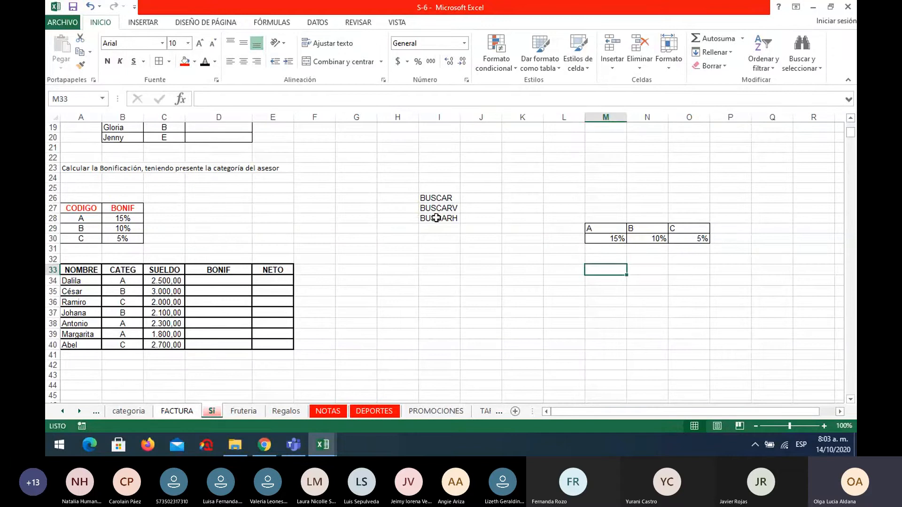
# Highlight the horizontal codes in M29:O29 and remove the sample table from M29:O30.
pyautogui.click(592, 228)
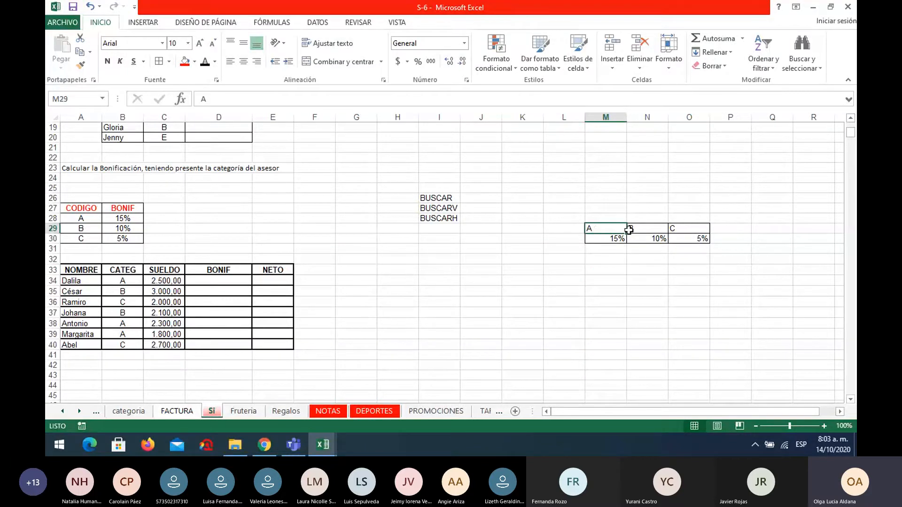
pyautogui.moveTo(629, 229); pyautogui.dragTo(667, 229)
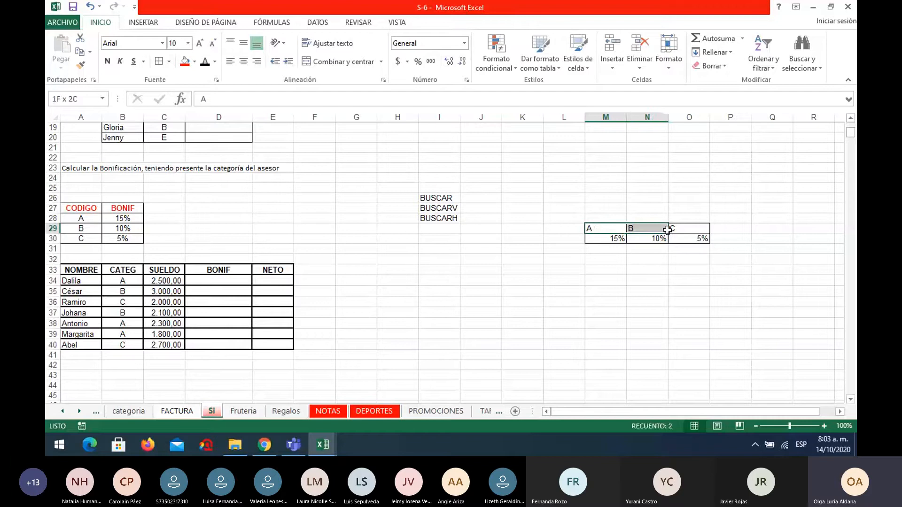
pyautogui.moveTo(667, 229); pyautogui.dragTo(695, 231)
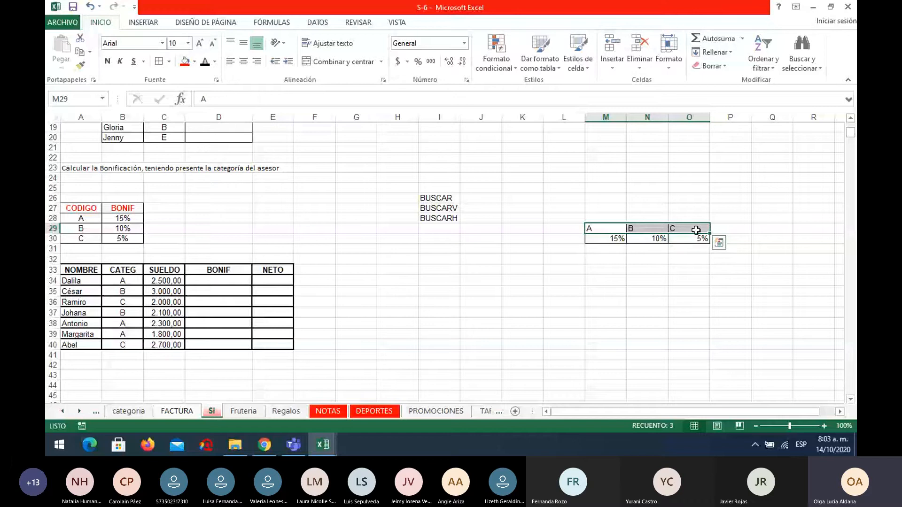
pyautogui.hotkey('ctrl', 'z')
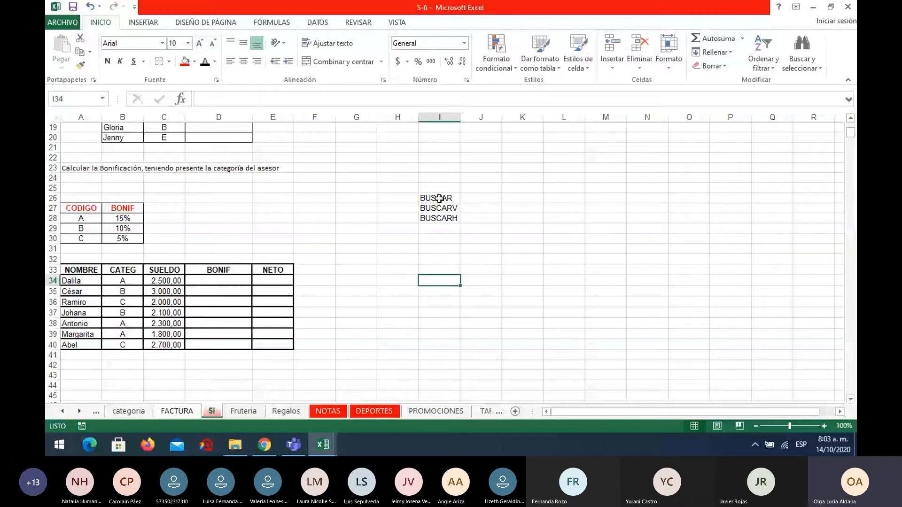
# Delete the function names BUSCAR, BUSCARV and BUSCARH from cells I26 to I28.
pyautogui.moveTo(438, 198); pyautogui.dragTo(441, 216)
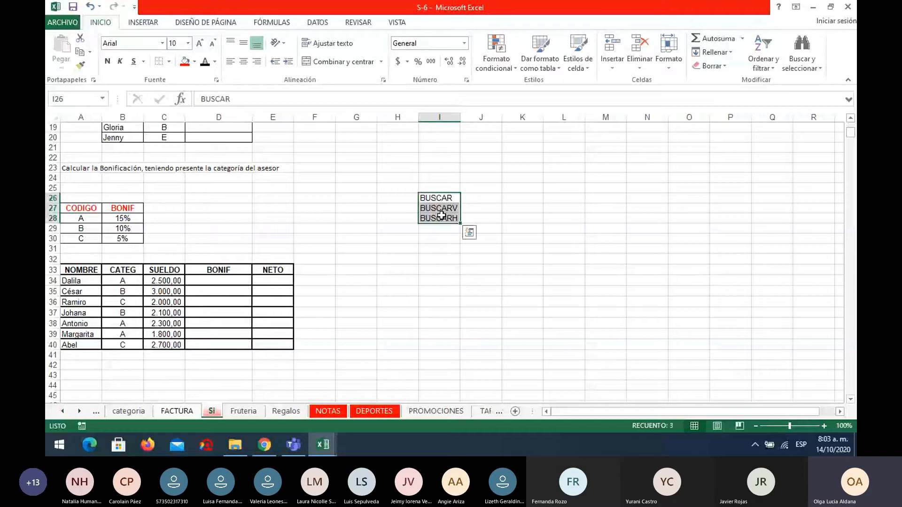
pyautogui.press('Delete')
pyautogui.click(426, 261)
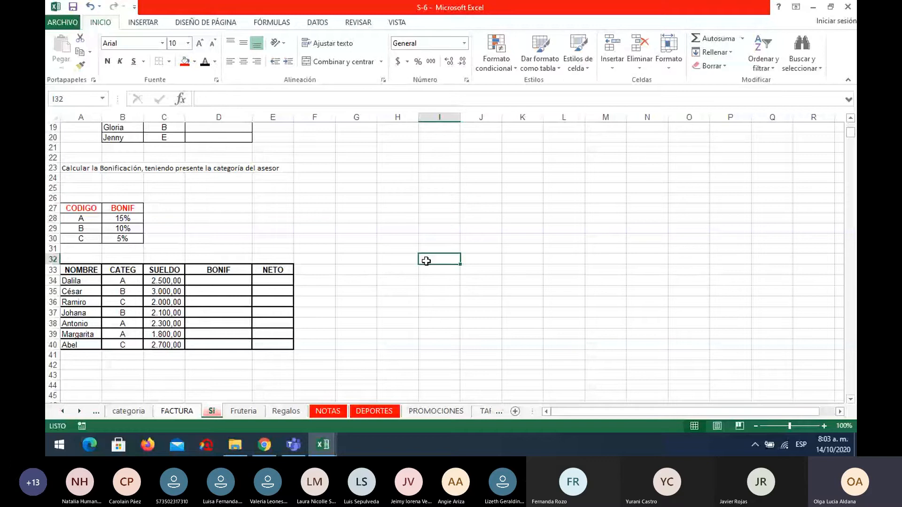
# Insert the BUSCARV function in the first BONIF cell, D34, choosing it from the list of all functions.
pyautogui.click(242, 284)
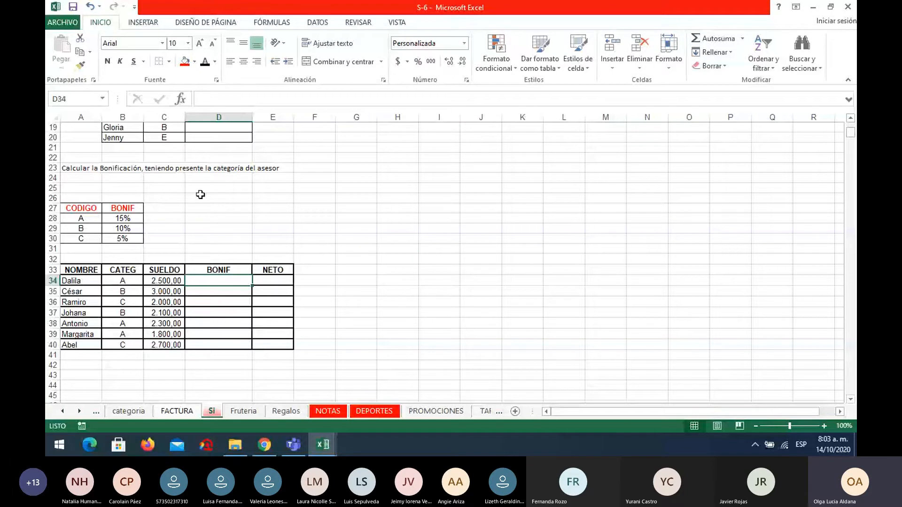
pyautogui.click(181, 99)
pyautogui.click(616, 178)
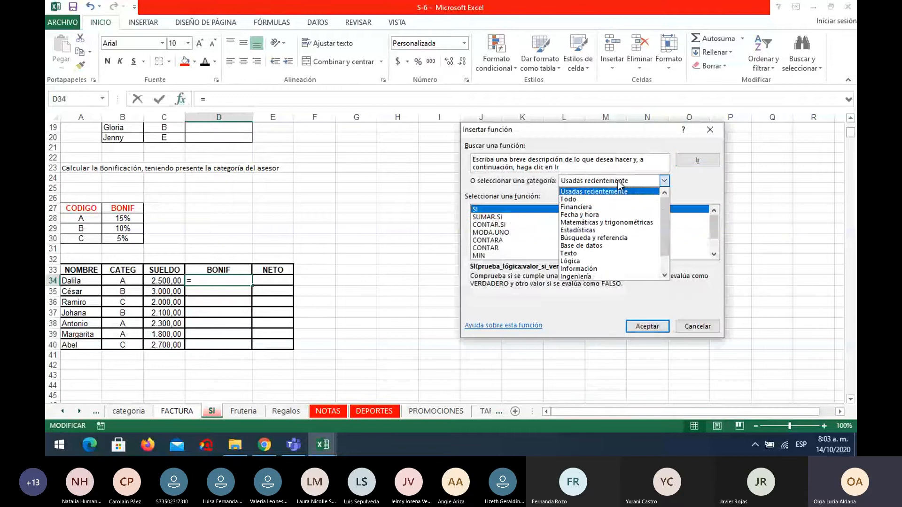
pyautogui.click(604, 199)
pyautogui.scroll(-7, 587, 231)
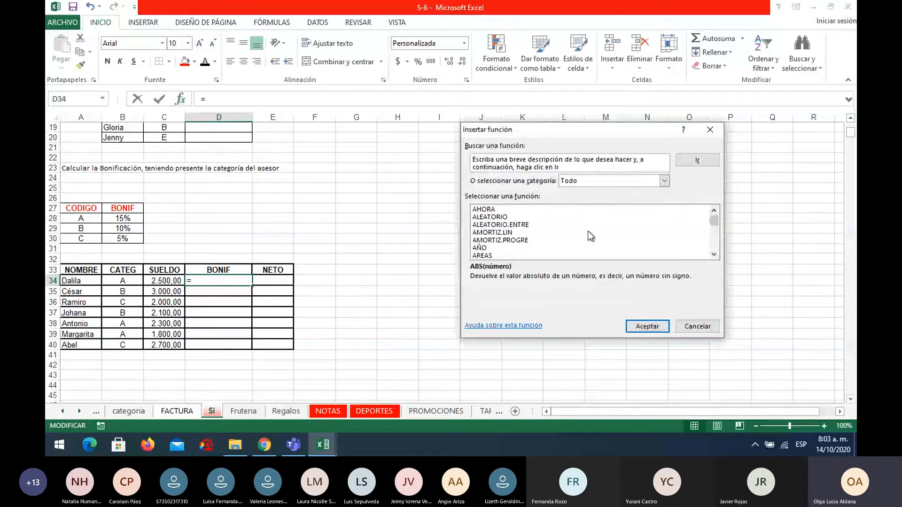
pyautogui.scroll(-3, 587, 232)
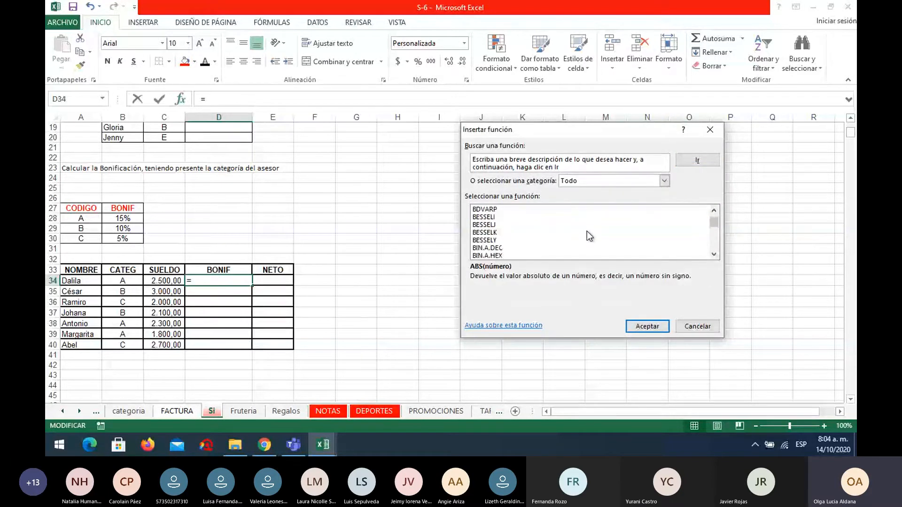
pyautogui.scroll(3, 587, 231)
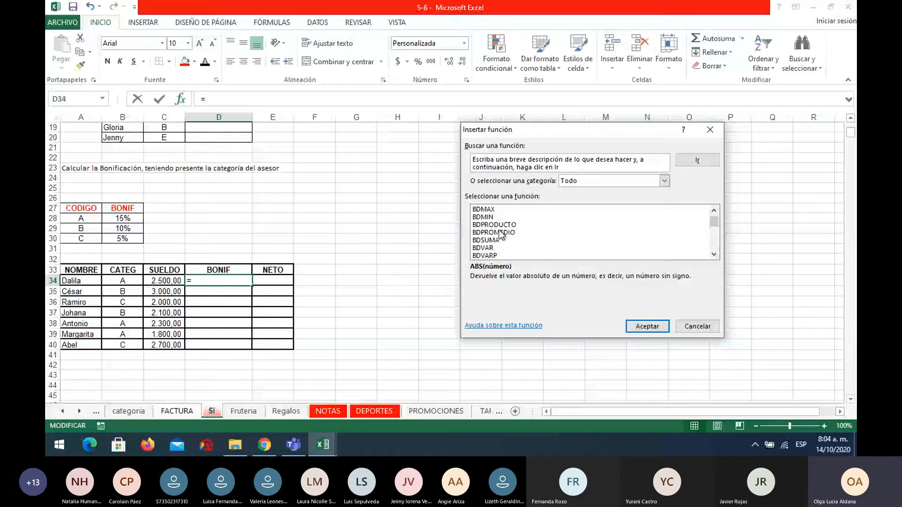
pyautogui.scroll(-2, 502, 235)
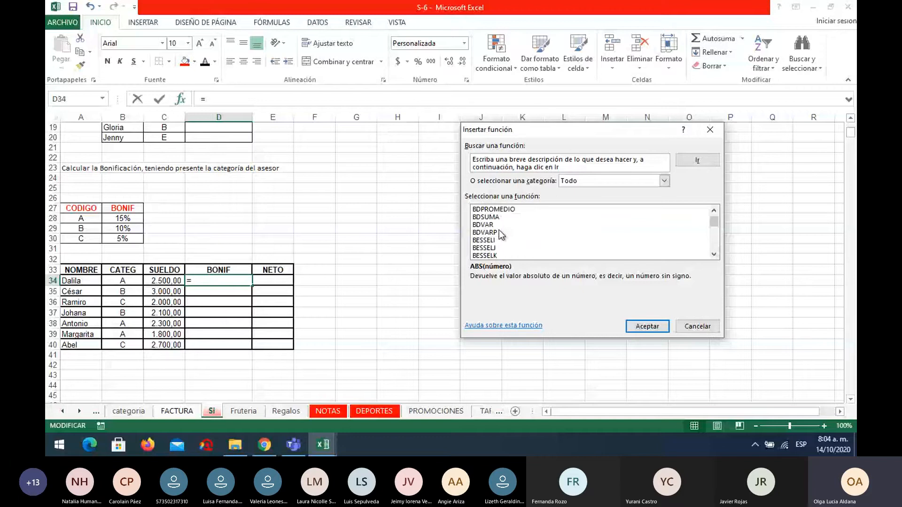
pyautogui.scroll(-6, 499, 230)
pyautogui.click(492, 240)
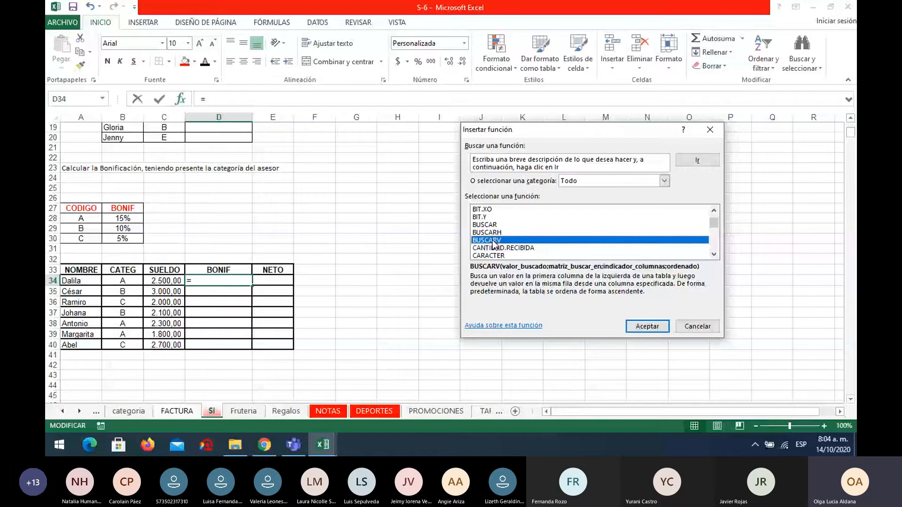
pyautogui.click(653, 328)
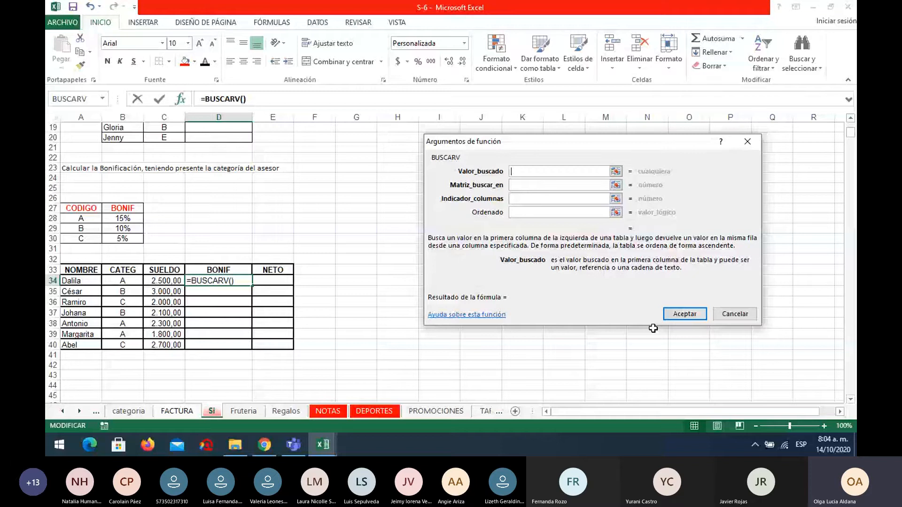
# Set B34 as the BUSCARV lookup value and the absolute range $A$28:$B$30 as the lookup table.
pyautogui.click(122, 280)
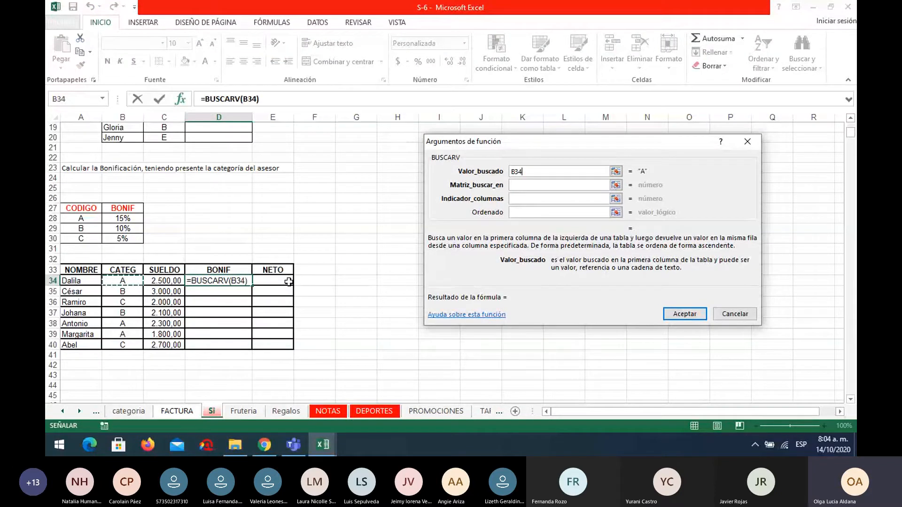
pyautogui.click(513, 185)
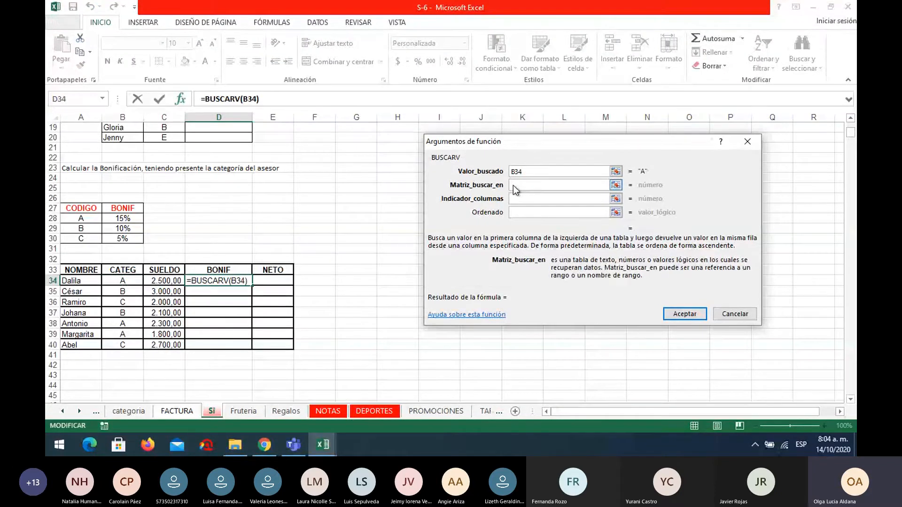
pyautogui.moveTo(82, 222); pyautogui.dragTo(139, 238)
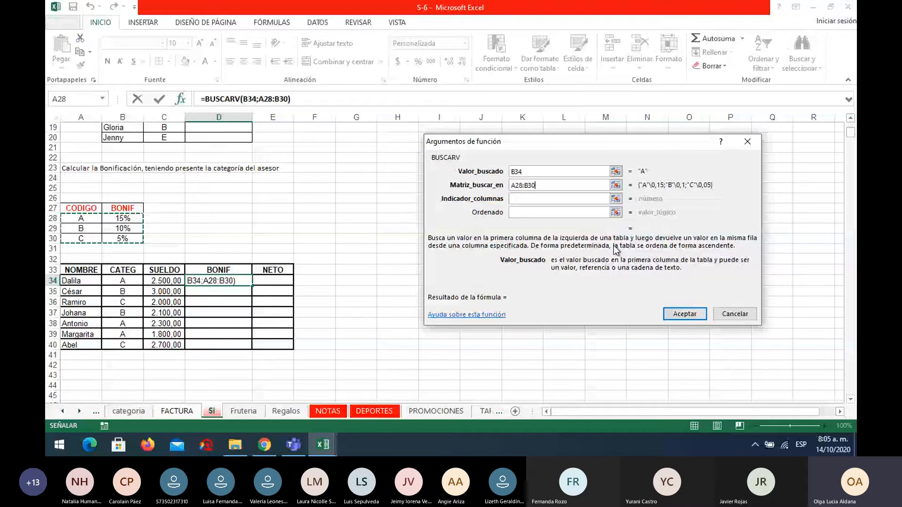
pyautogui.press('F4')
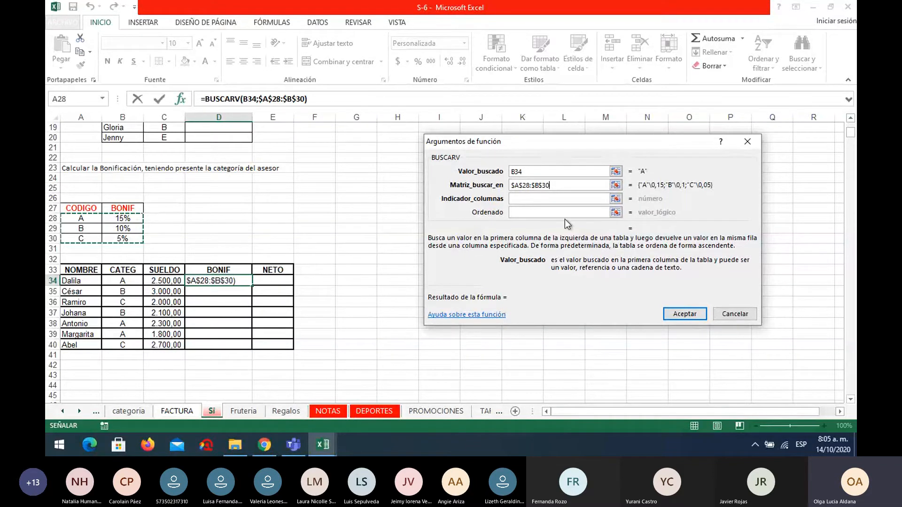
# Complete the BUSCARV formula with column index 2 and Ordenado FALSO, and copy it down the BONIF column to D40.
pyautogui.click(540, 198)
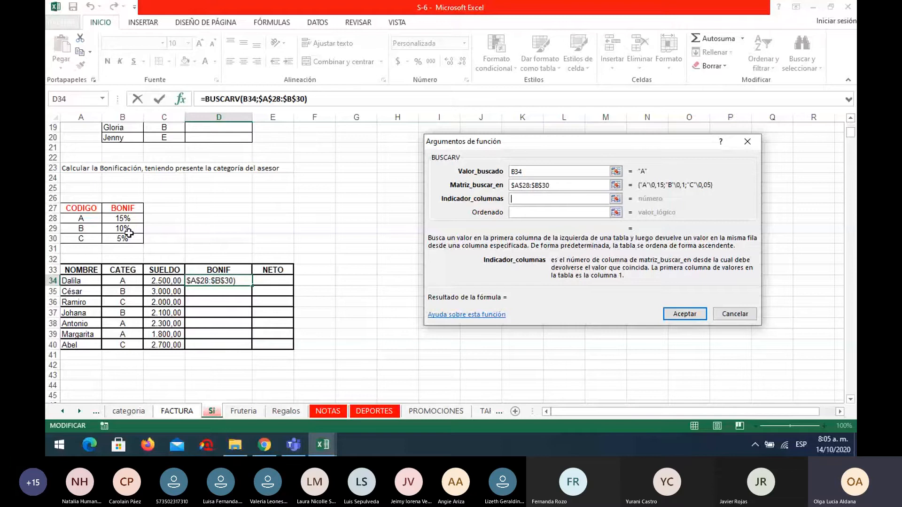
pyautogui.write('2')
pyautogui.click(520, 212)
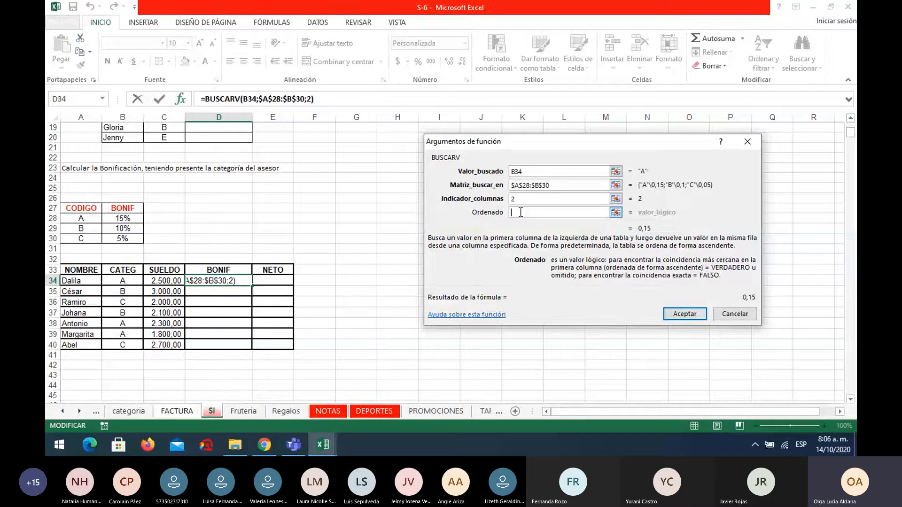
pyautogui.write('FALSO')
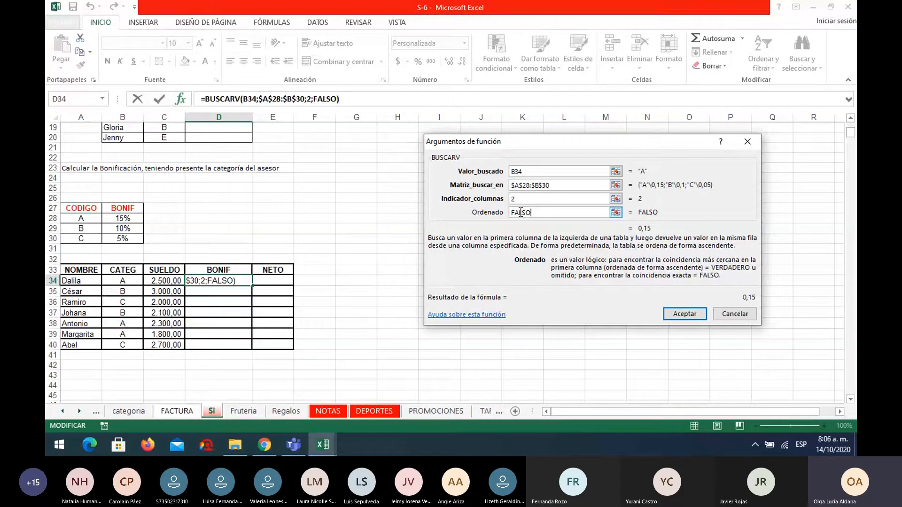
pyautogui.click(695, 316)
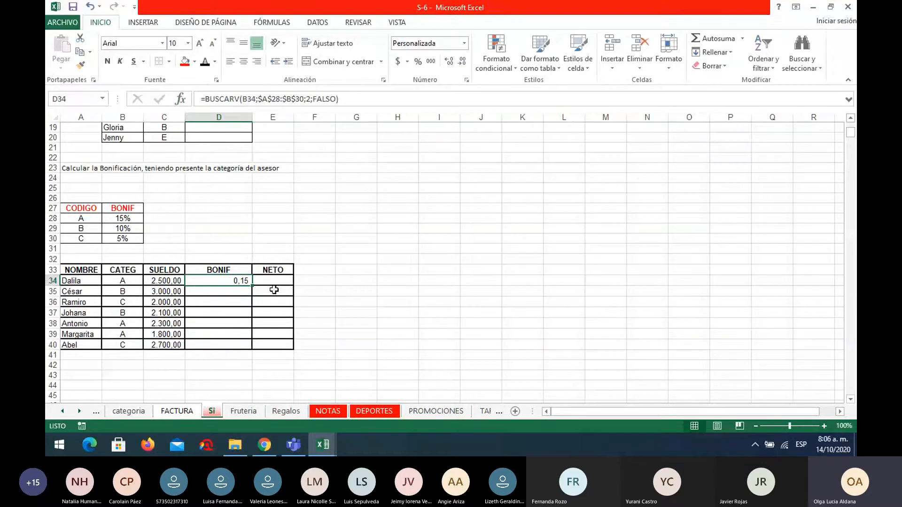
pyautogui.moveTo(253, 285); pyautogui.dragTo(254, 347)
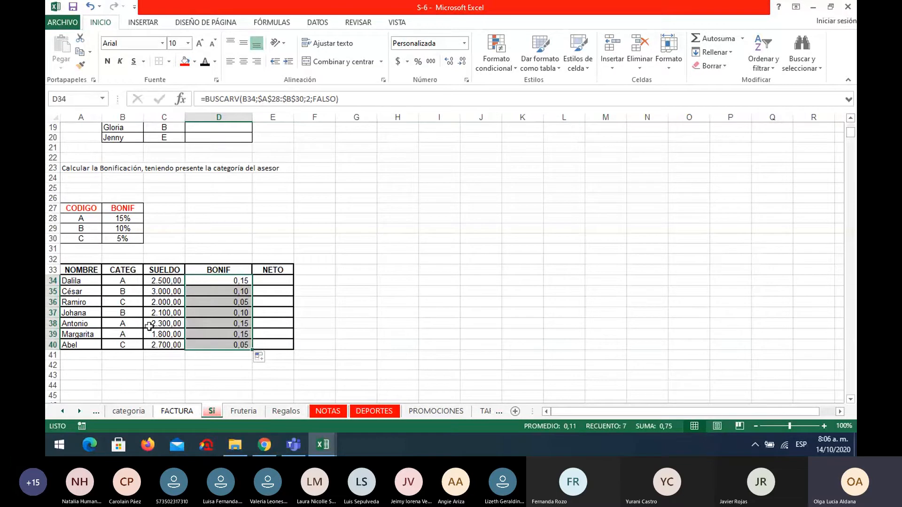
# Compare the copied bonus formulas with their categories, and change the categories in B34 to B36 to B, A and A.
pyautogui.click(215, 293)
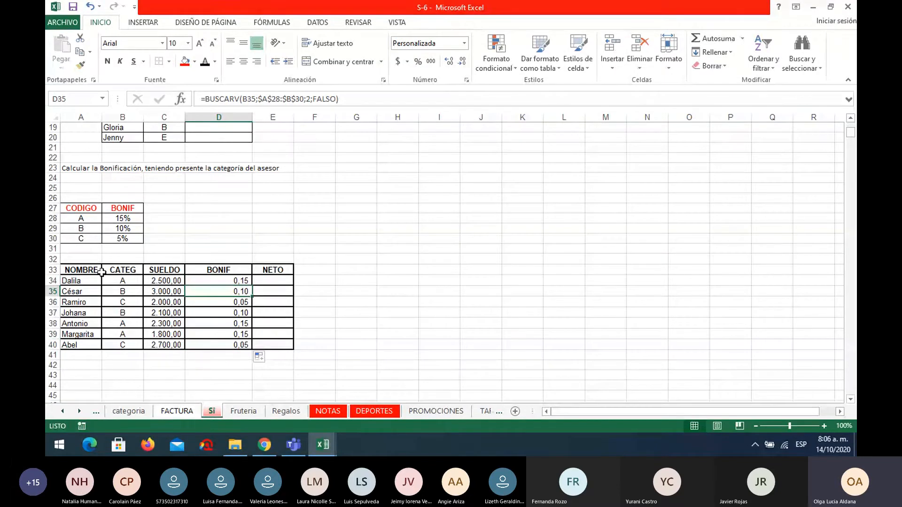
pyautogui.click(120, 281)
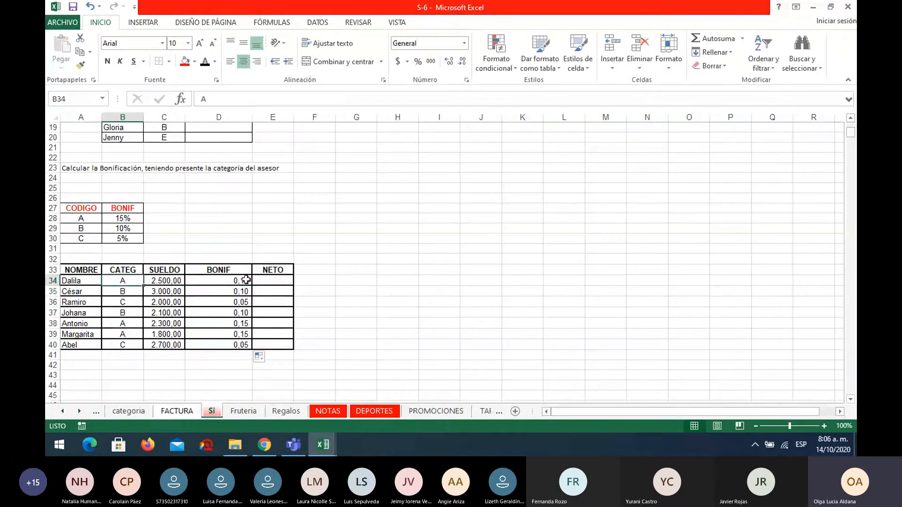
pyautogui.click(247, 281)
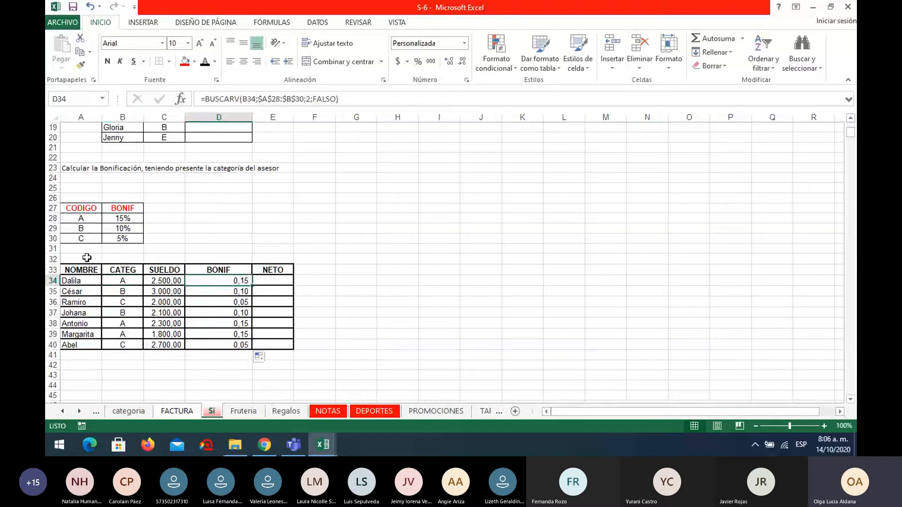
pyautogui.click(126, 302)
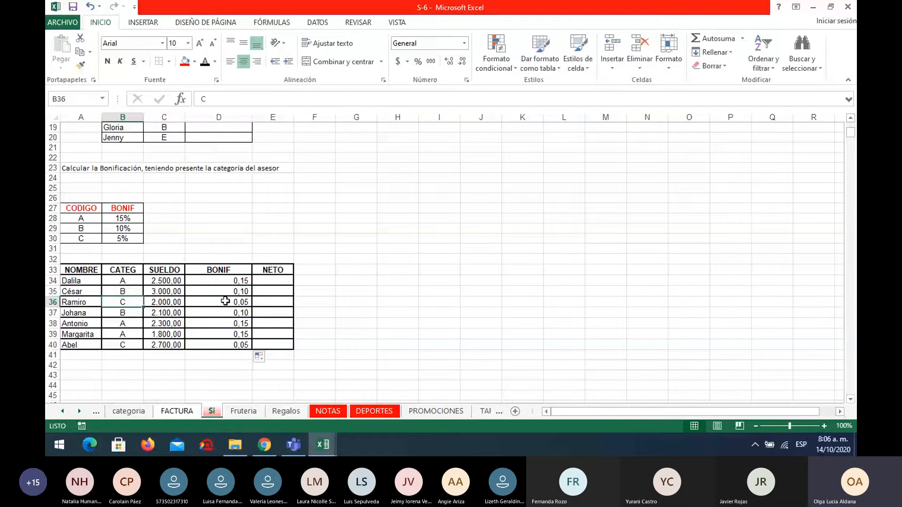
pyautogui.click(123, 282)
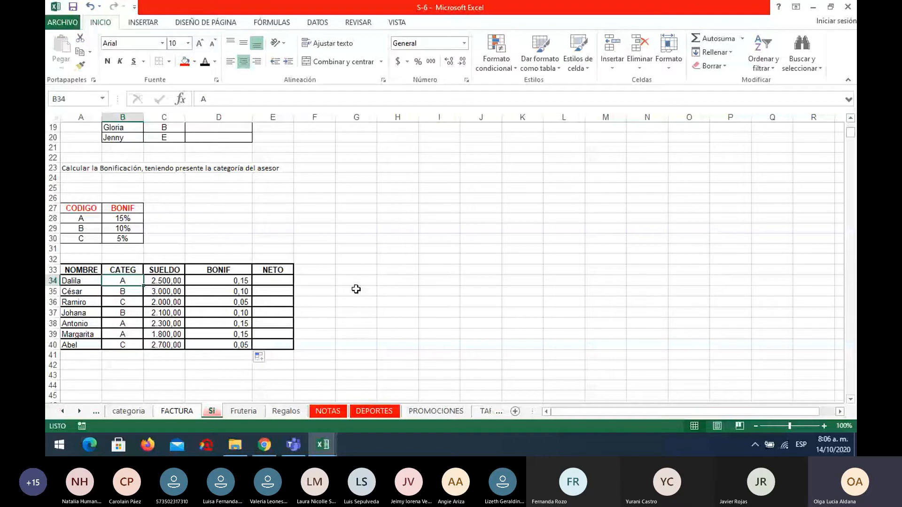
# Calculate the NETO in E34 with =C34+C34*D34 and copy the formula down to E40.
pyautogui.click(286, 280)
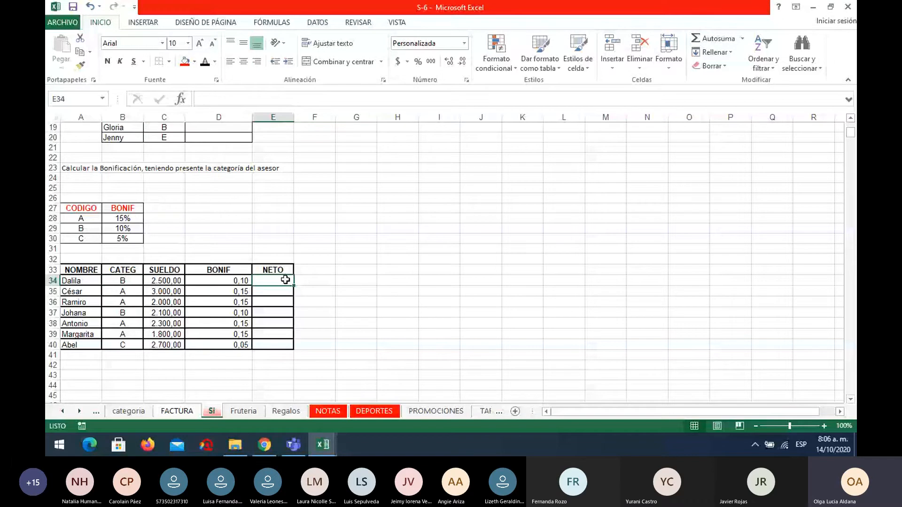
pyautogui.write('=')
pyautogui.click(164, 281)
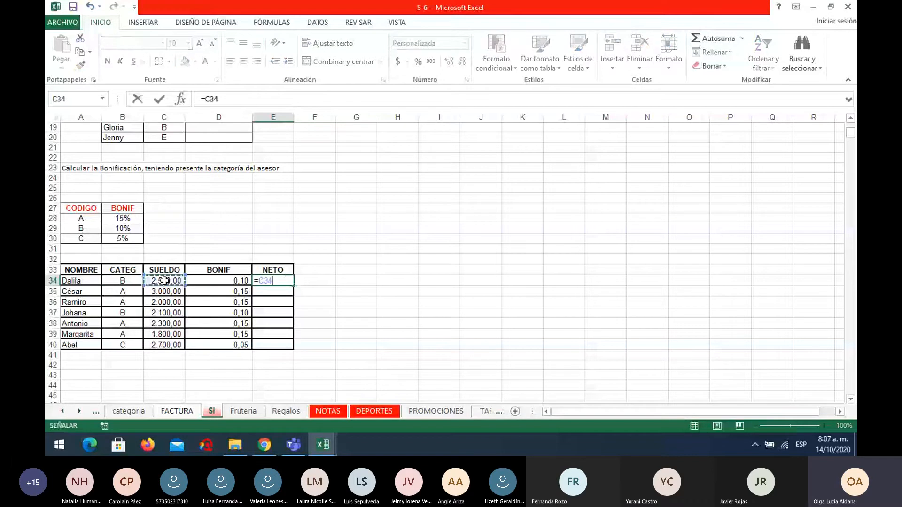
pyautogui.write('+')
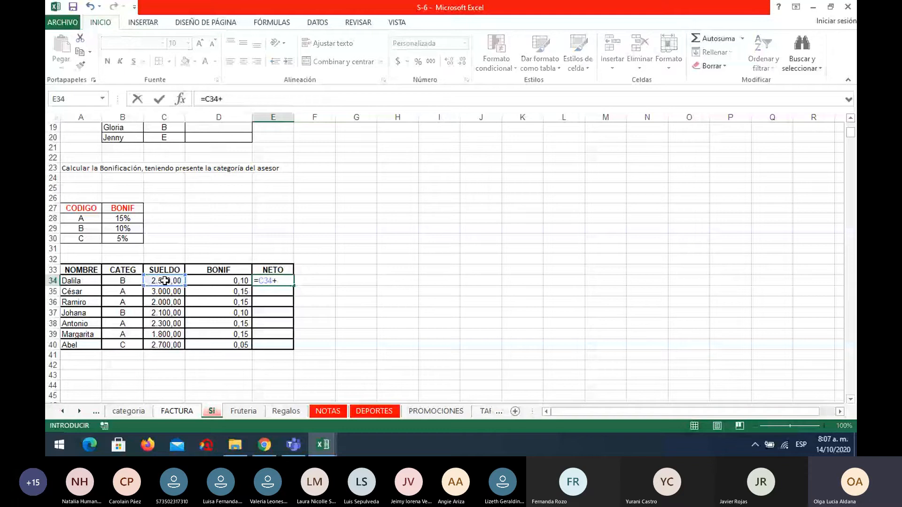
pyautogui.click(165, 280)
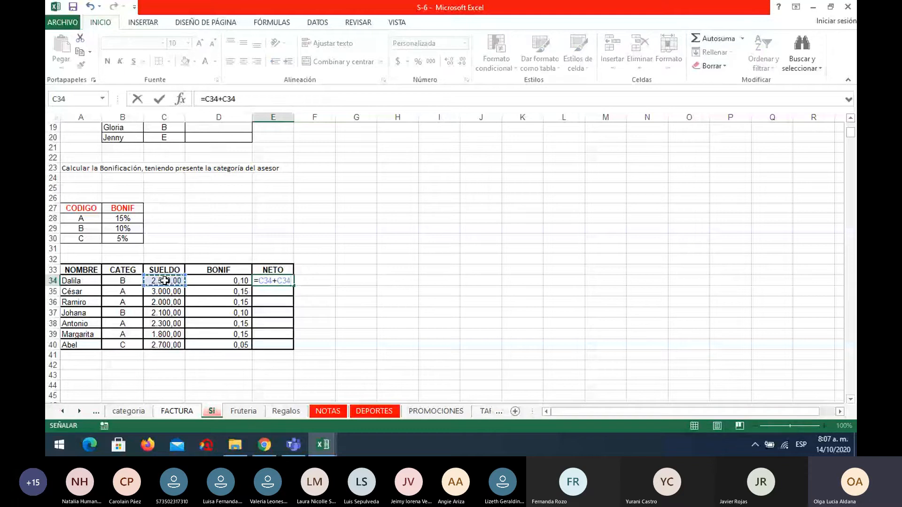
pyautogui.write('*')
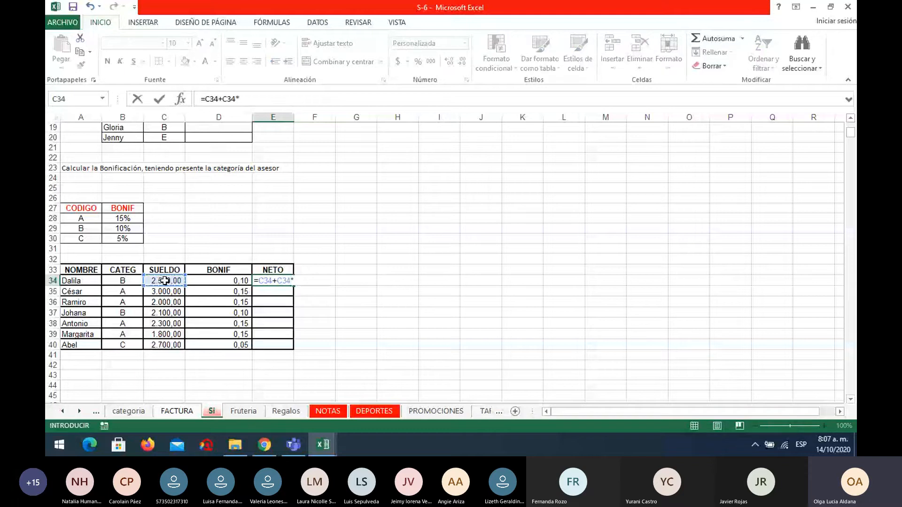
pyautogui.click(216, 281)
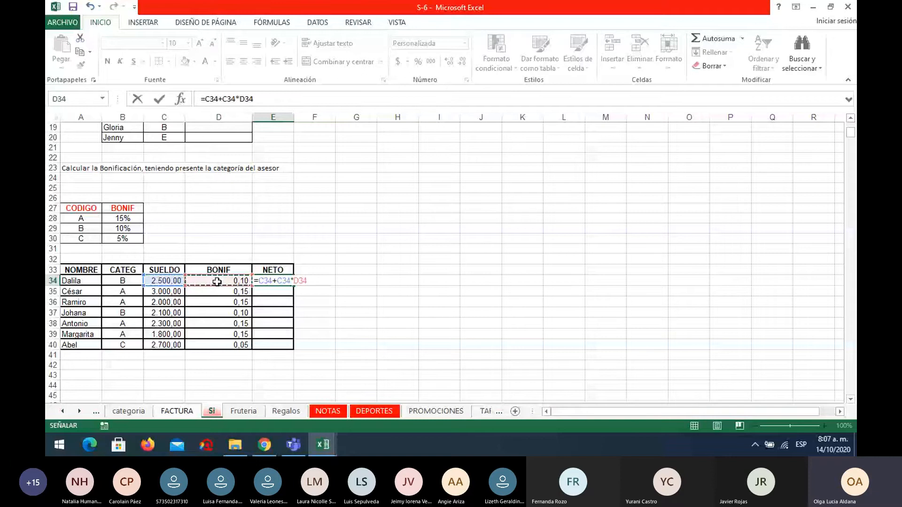
pyautogui.press('Return')
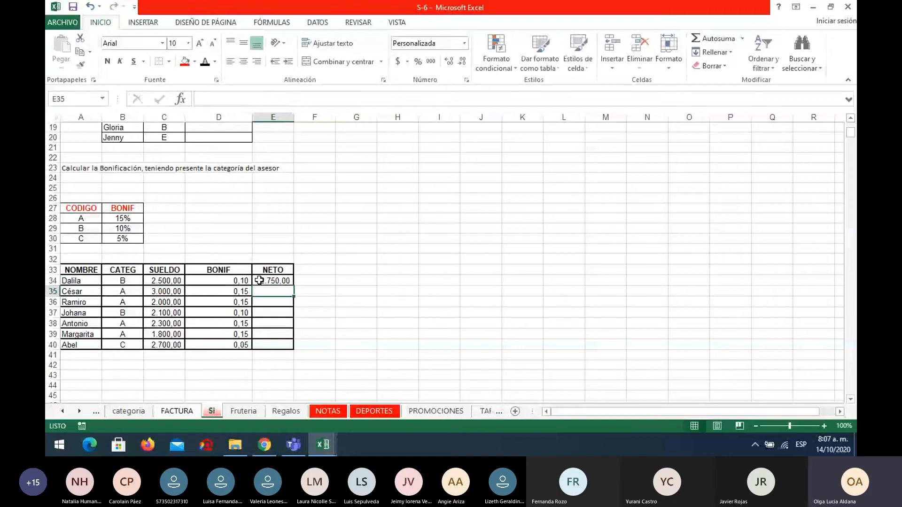
pyautogui.click(275, 281)
pyautogui.moveTo(294, 286); pyautogui.dragTo(289, 347)
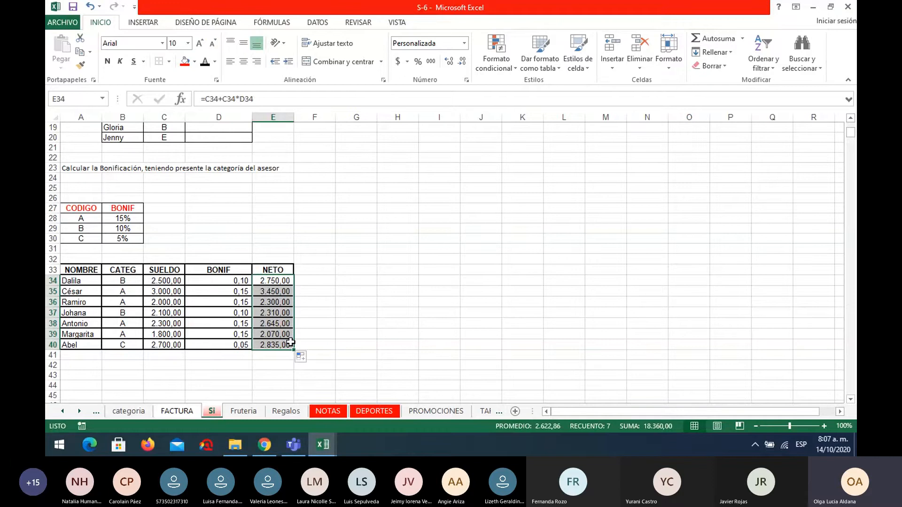
pyautogui.click(80, 411)
pyautogui.click(80, 412)
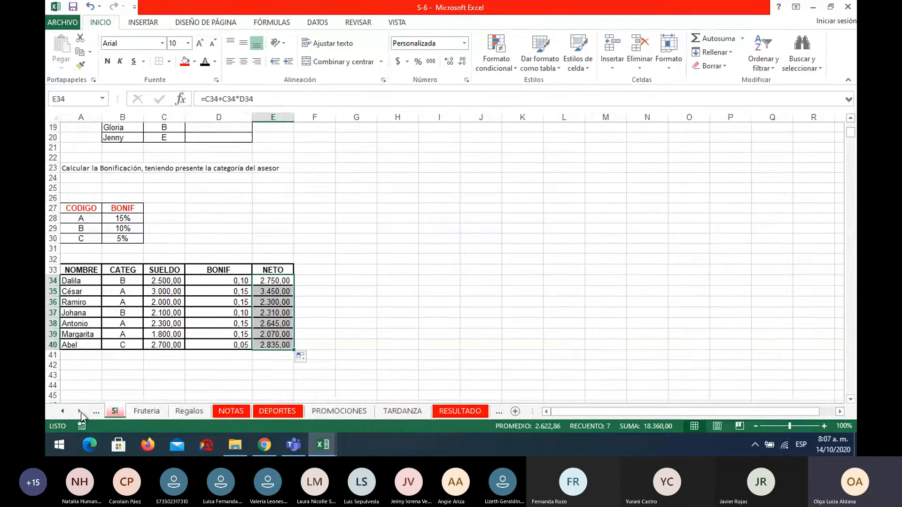
pyautogui.click(80, 411)
pyautogui.click(80, 411)
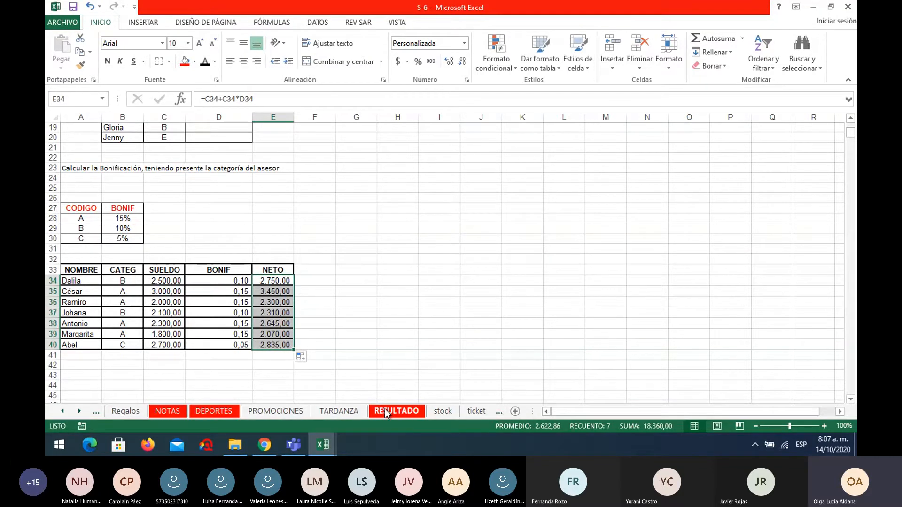
pyautogui.click(304, 444)
pyautogui.click(696, 42)
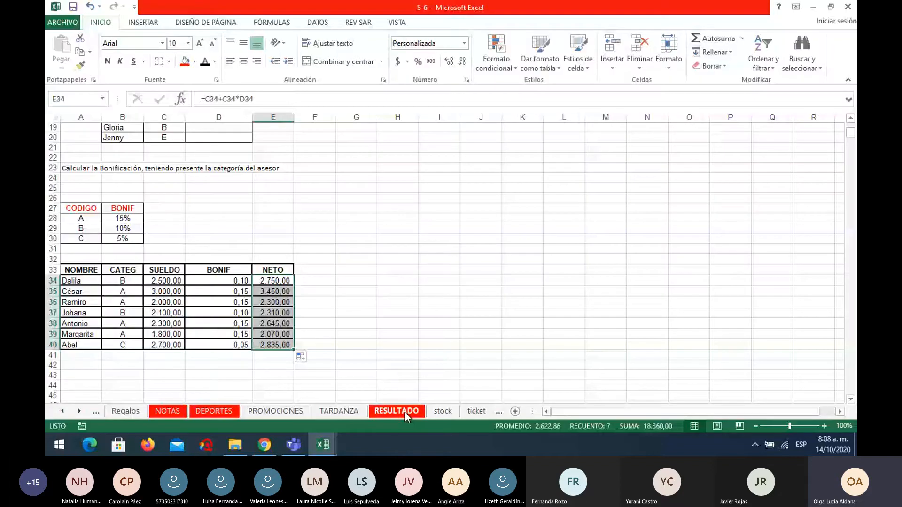
# Examine the codes, services and prices on the LISTA sheet and the exercise table and instructions on the EJERCICIOS sheet.
pyautogui.click(80, 411)
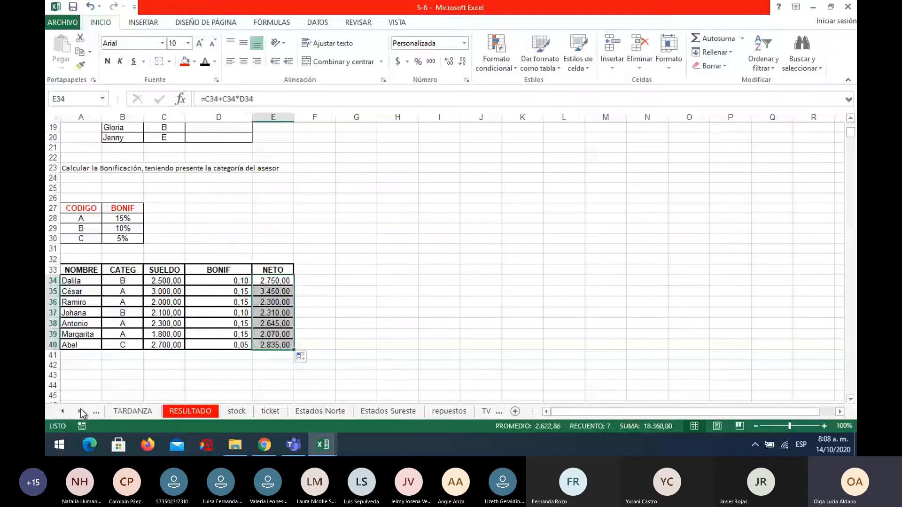
pyautogui.click(80, 411)
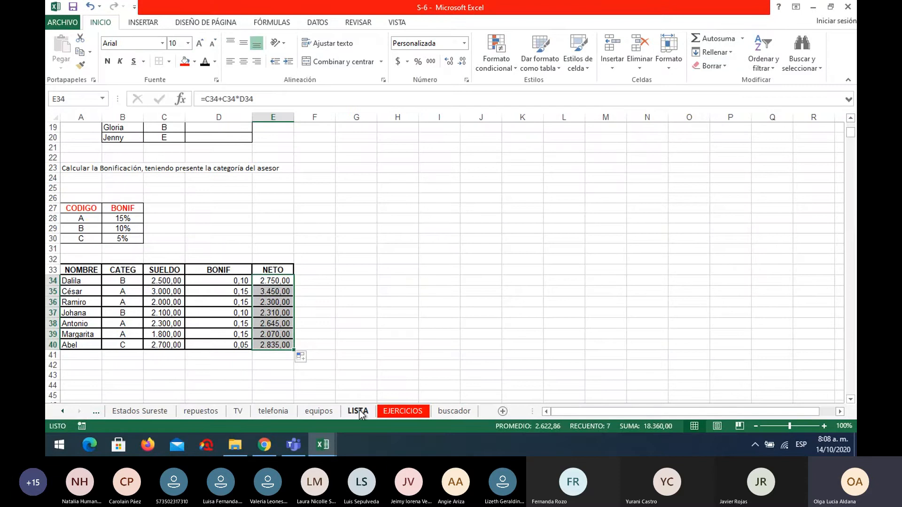
pyautogui.click(387, 347)
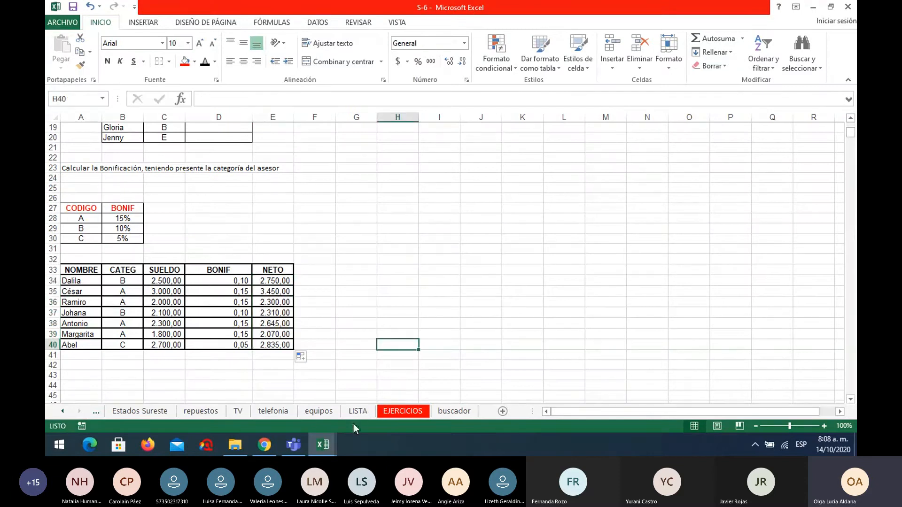
pyautogui.click(358, 412)
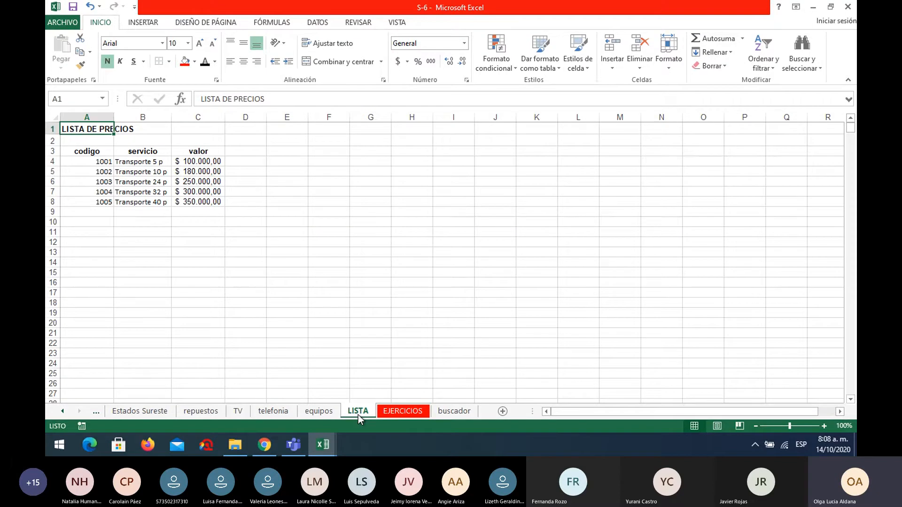
pyautogui.click(74, 162)
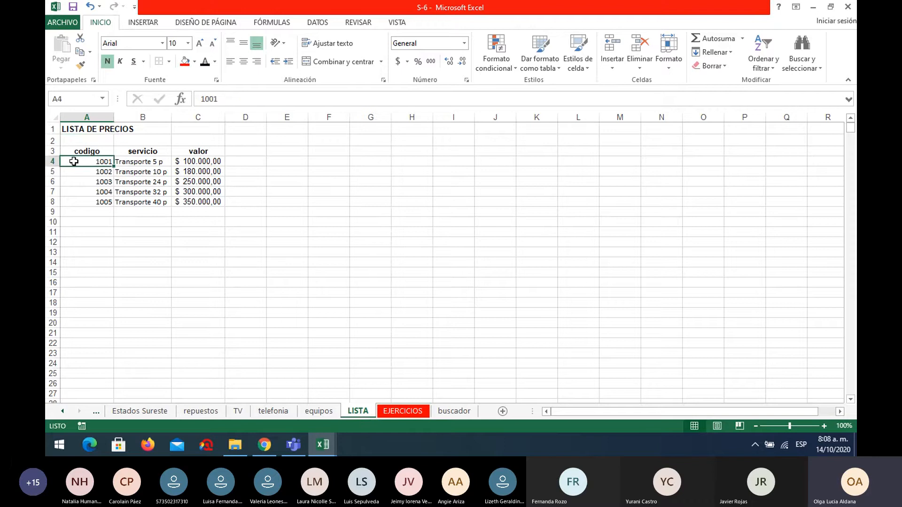
pyautogui.click(133, 162)
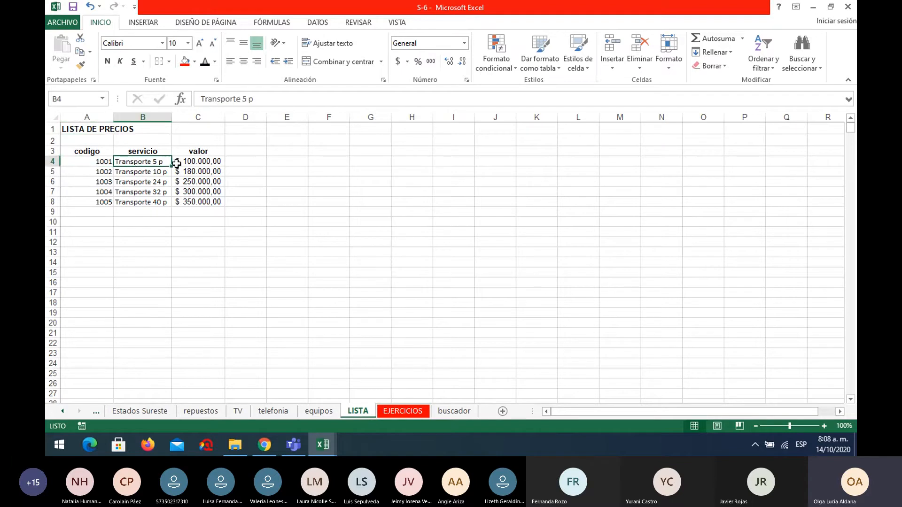
pyautogui.click(197, 163)
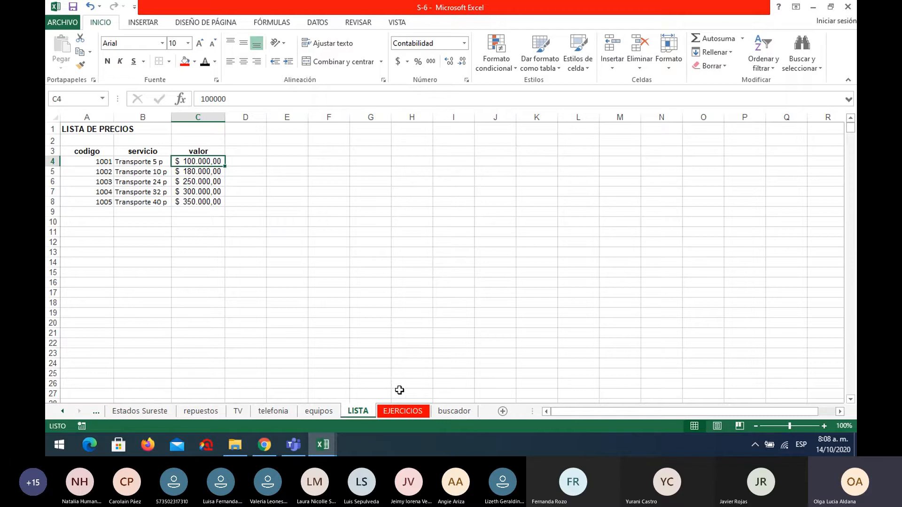
pyautogui.click(405, 412)
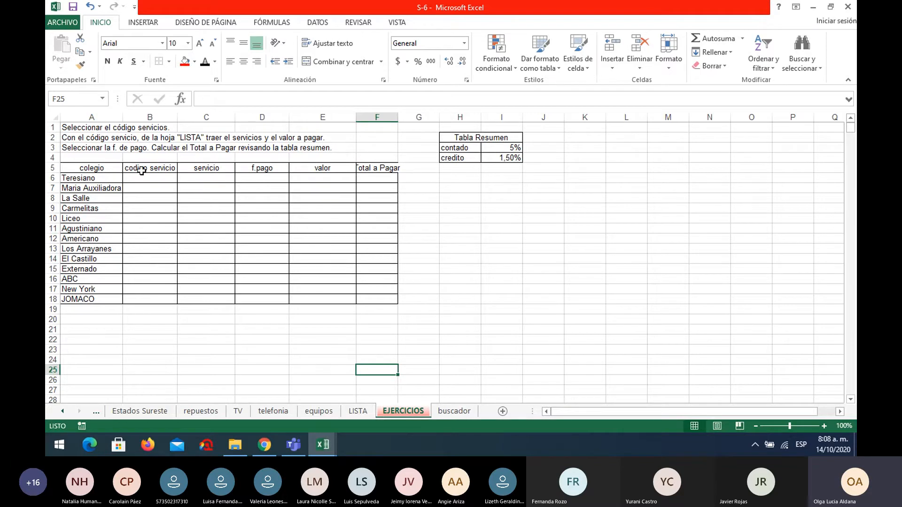
pyautogui.click(356, 412)
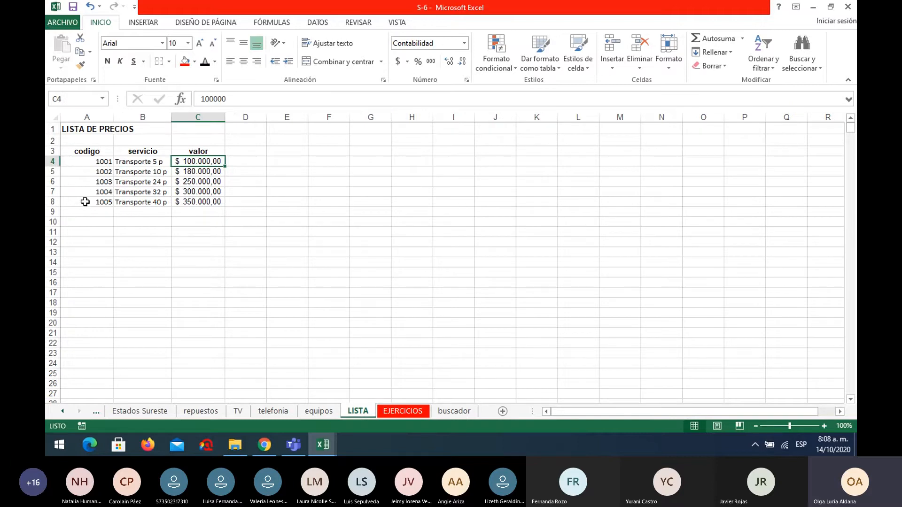
pyautogui.click(395, 412)
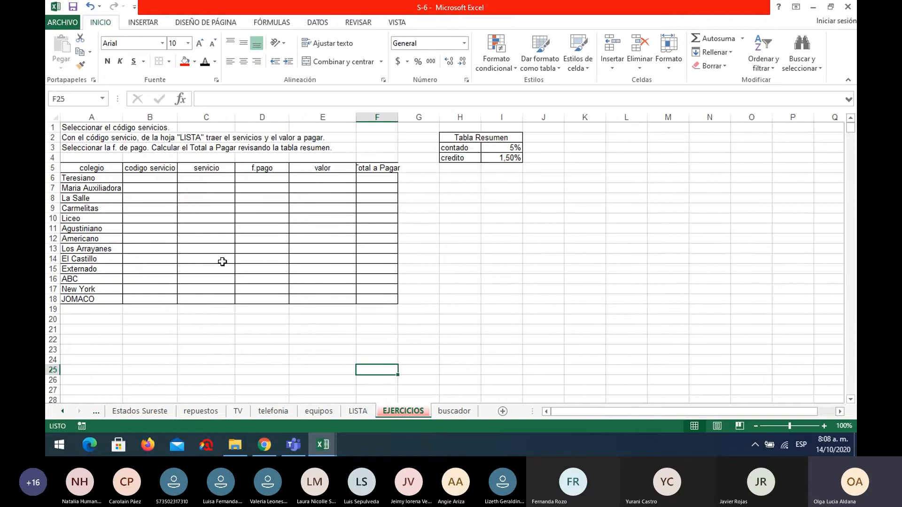
# Enter the service codes 1001 for Teresiano in B6 and 1005 for Maria Auxiliadora in B7.
pyautogui.click(165, 176)
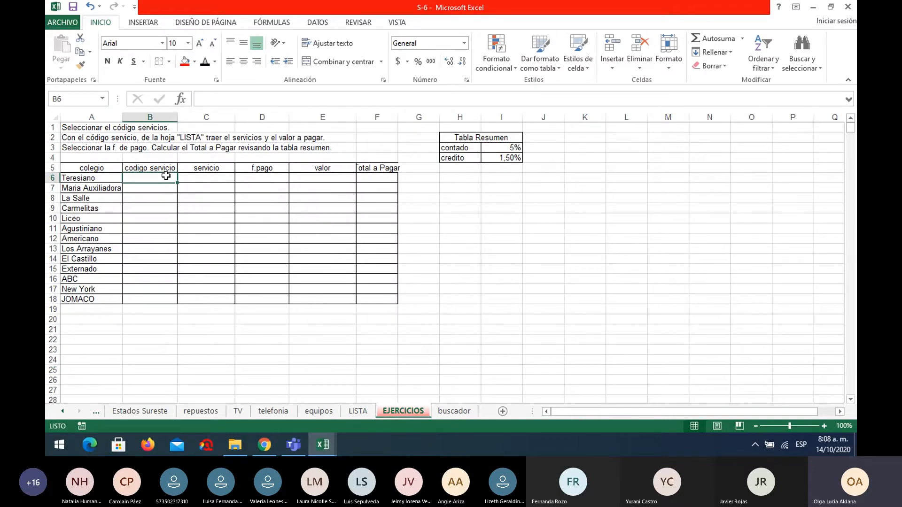
pyautogui.write('10')
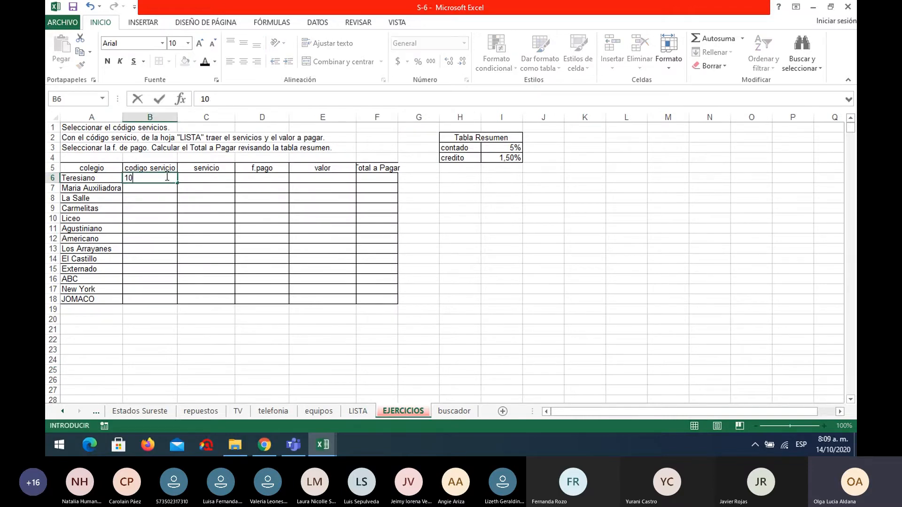
pyautogui.write('01')
pyautogui.press('Return')
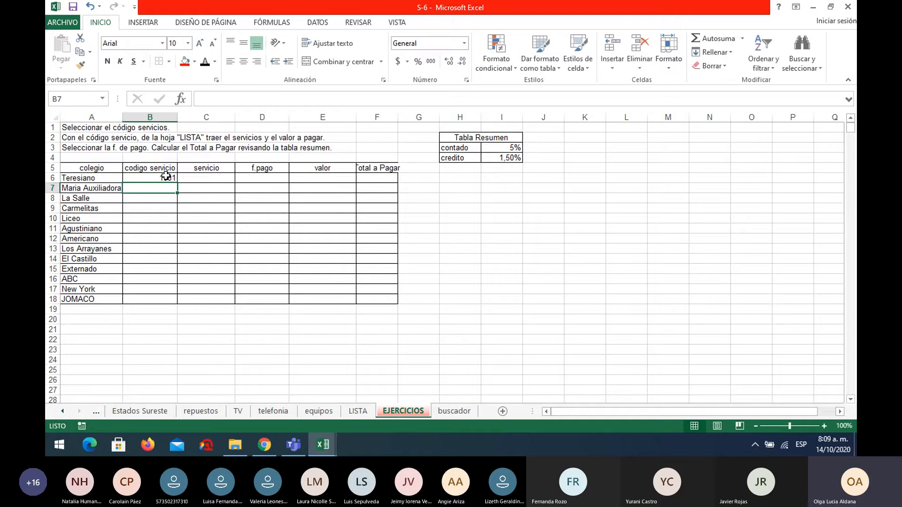
pyautogui.write('100')
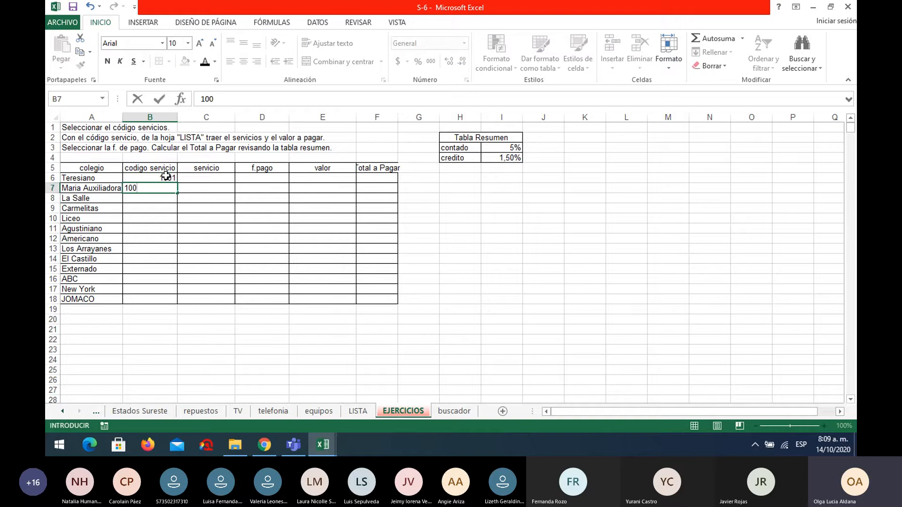
pyautogui.write('5')
pyautogui.press('Return')
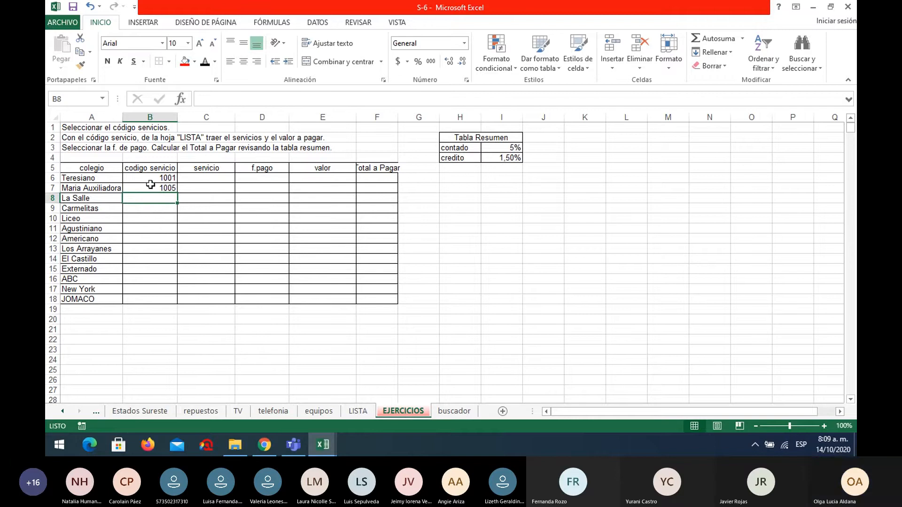
# Check the codes on the LISTA sheet and enter 1002 in B8 and 1004 in B9 of EJERCICIOS.
pyautogui.click(358, 411)
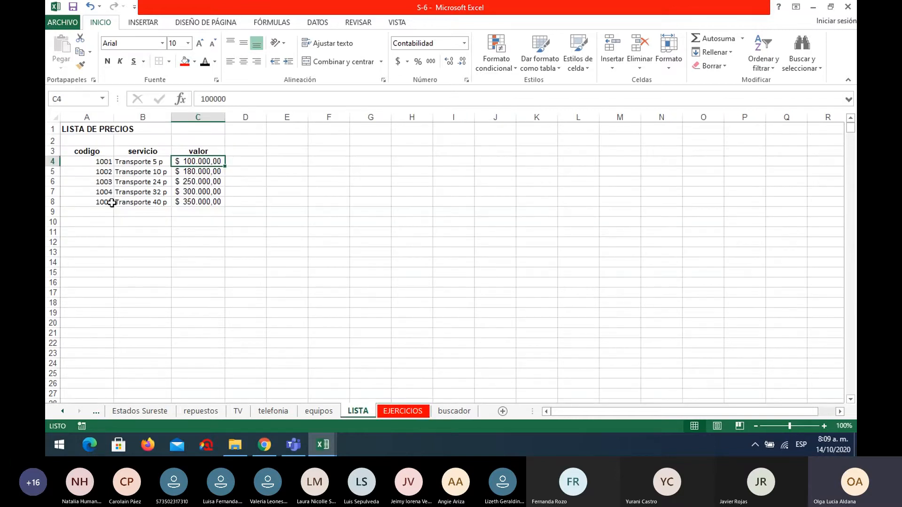
pyautogui.click(404, 410)
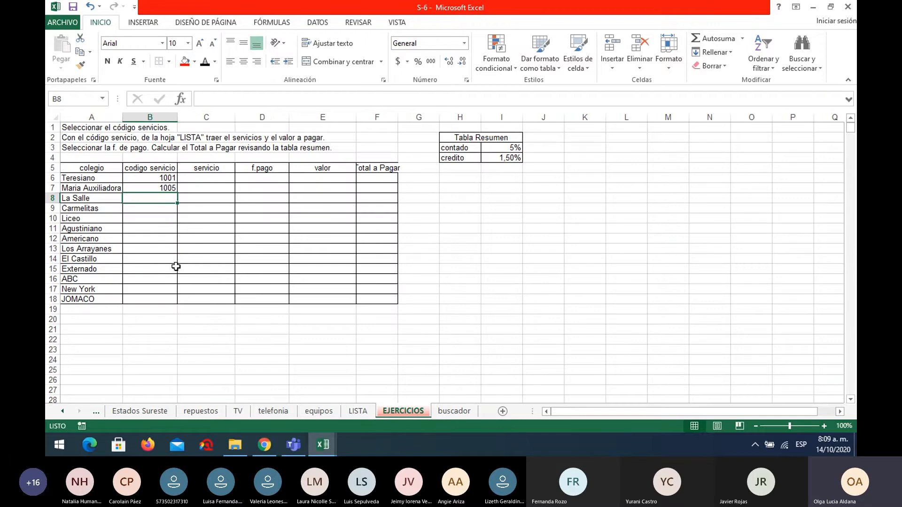
pyautogui.write('1002')
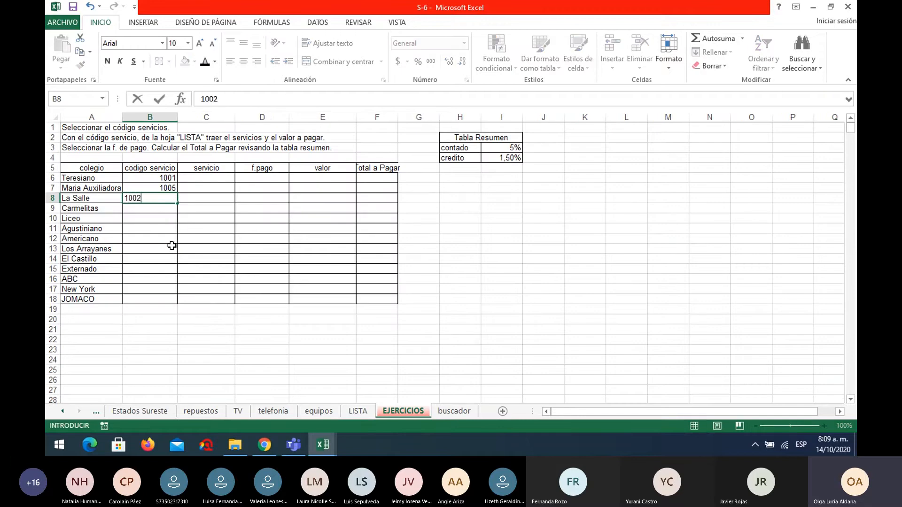
pyautogui.press('Return')
pyautogui.write('1004')
pyautogui.press('Return')
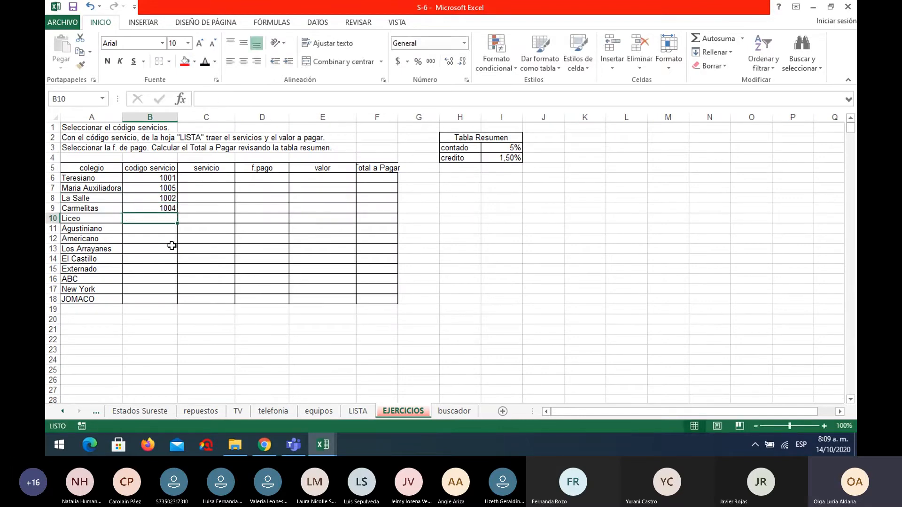
# Enter the service codes 1002 for Liceo in B10 and 1003 for Agustiniano in B11.
pyautogui.write('1002')
pyautogui.press('Return')
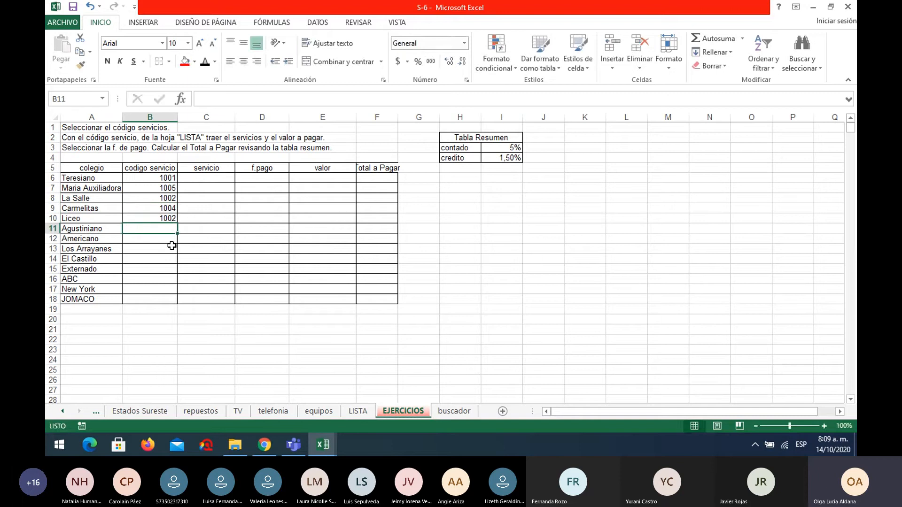
pyautogui.write('1003')
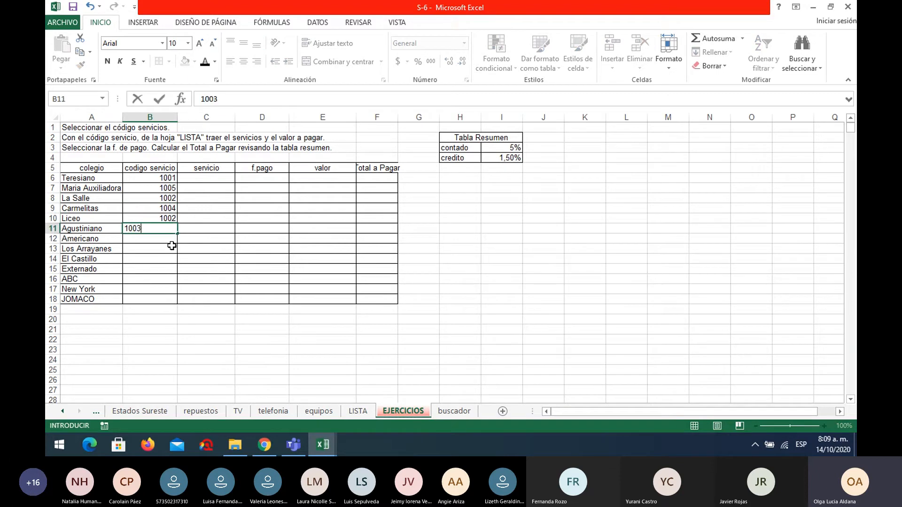
pyautogui.press('Return')
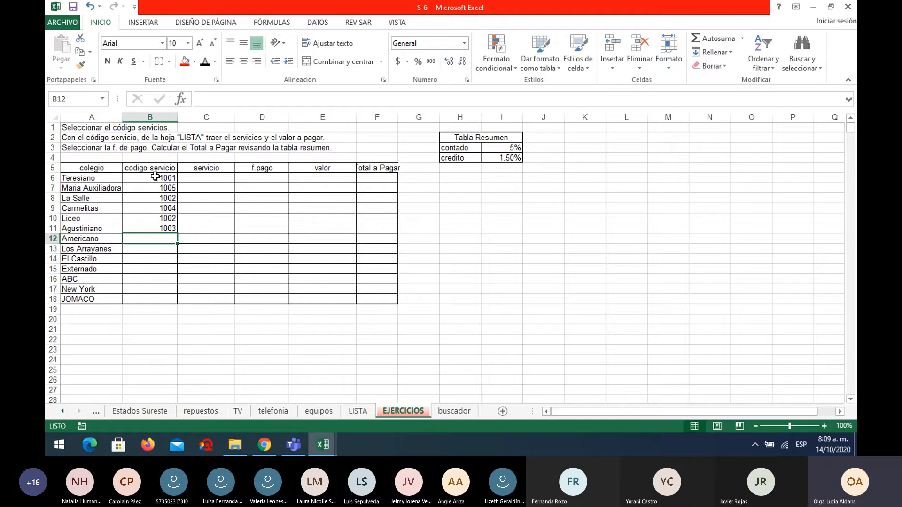
# Insert the BUSCARV function in the servicio cell C6 with B6 as the lookup value.
pyautogui.click(221, 179)
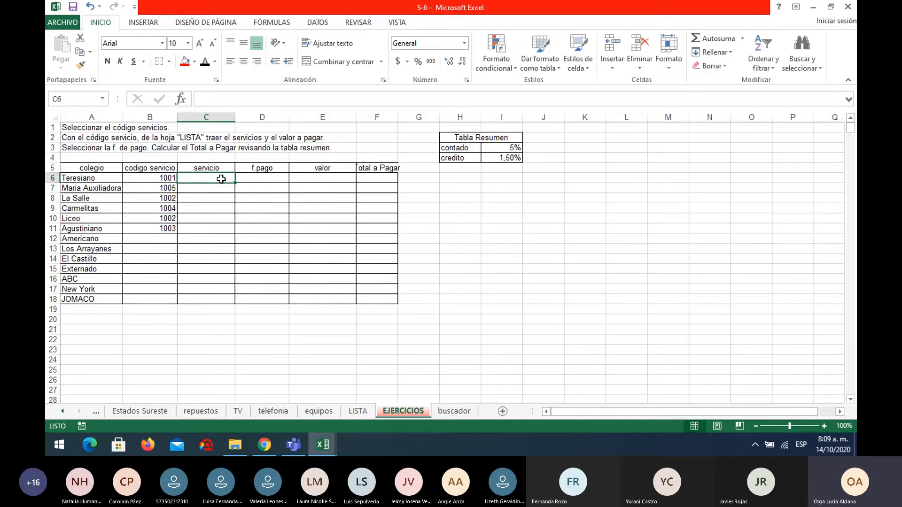
pyautogui.click(181, 99)
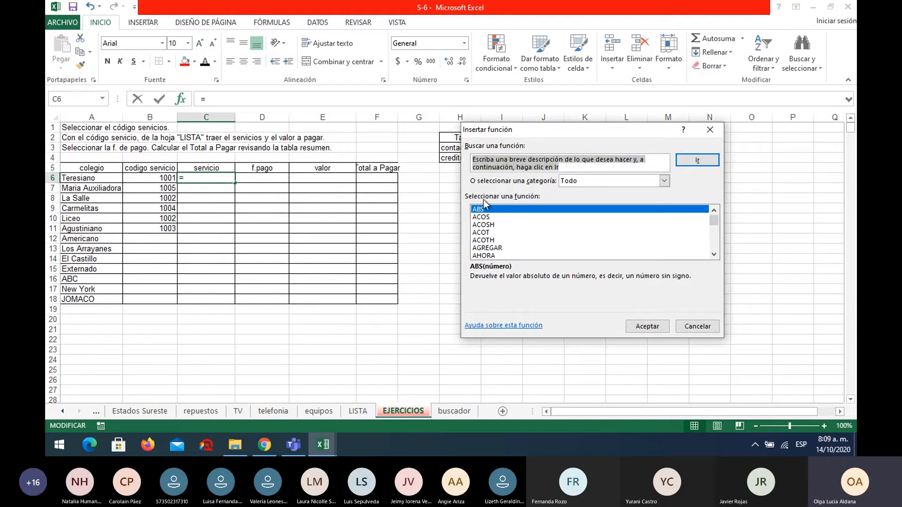
pyautogui.click(594, 180)
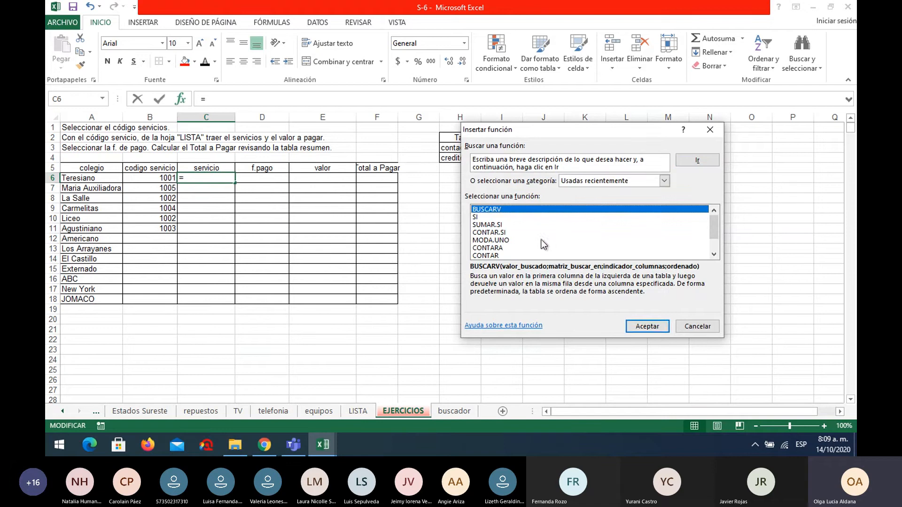
pyautogui.click(640, 327)
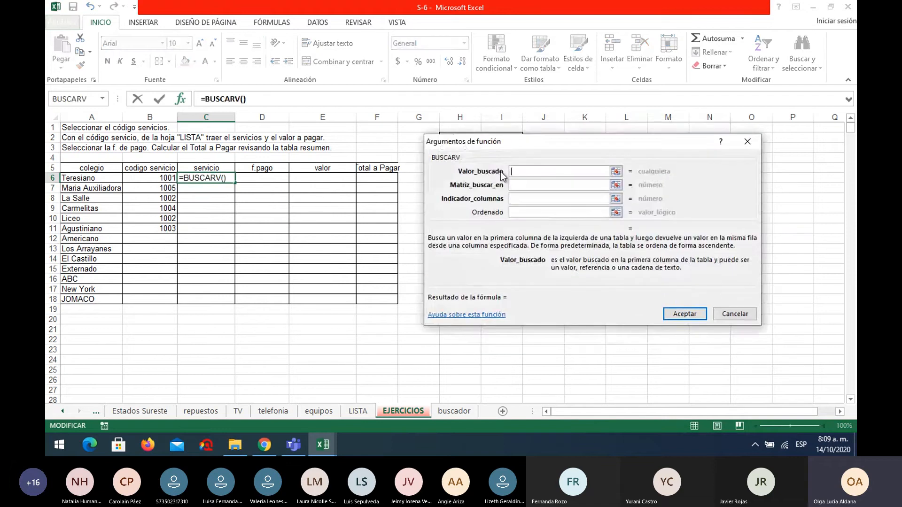
pyautogui.click(150, 178)
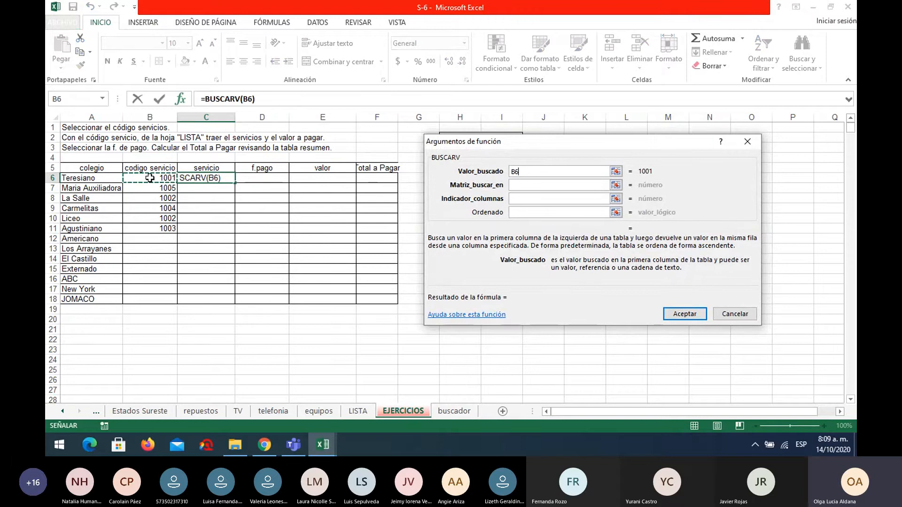
# Set the BUSCARV lookup table to the absolute range $A$4:$C$8 on the LISTA sheet.
pyautogui.click(520, 185)
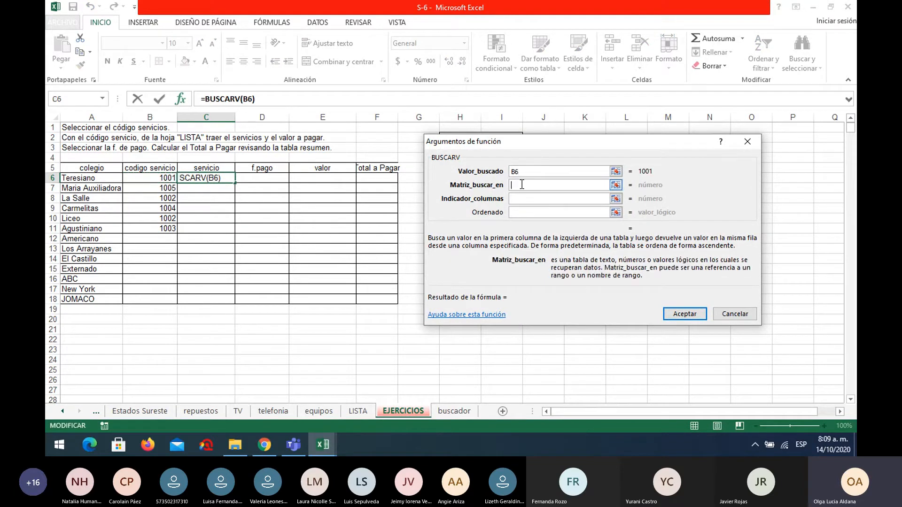
pyautogui.click(363, 411)
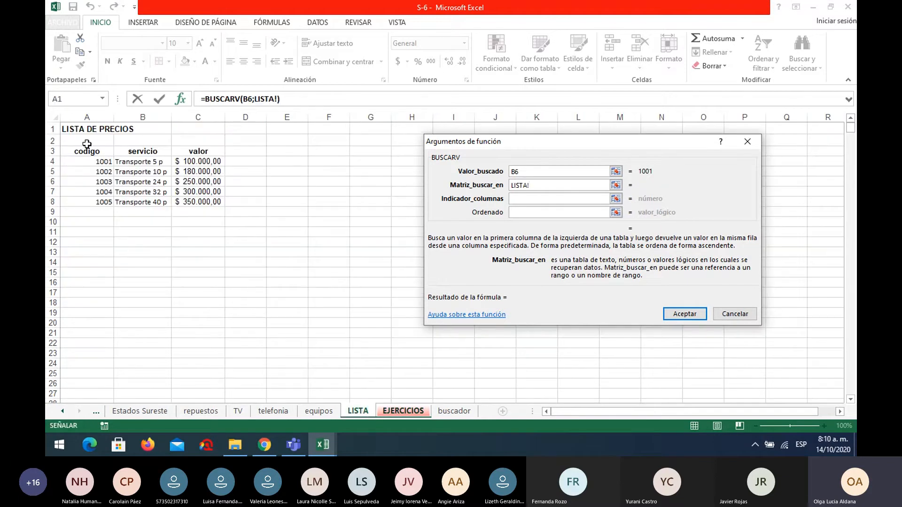
pyautogui.moveTo(87, 162); pyautogui.dragTo(212, 205)
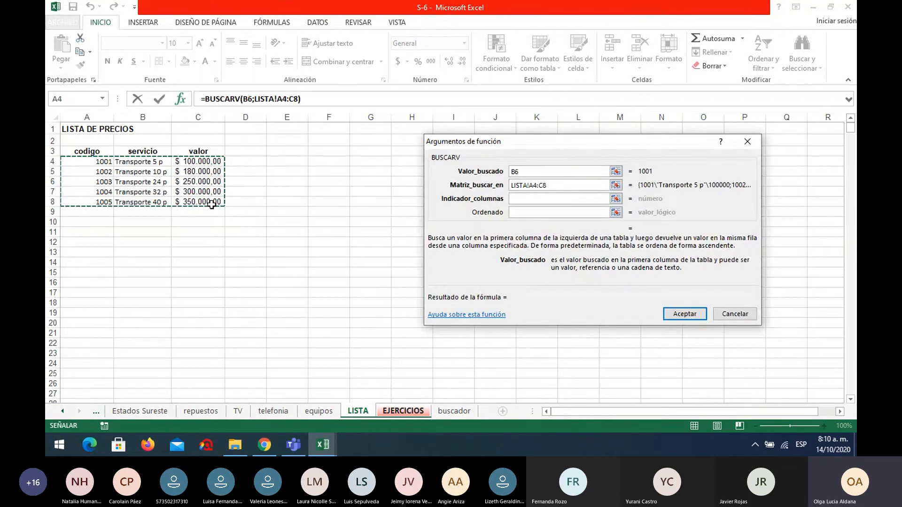
pyautogui.press('F4')
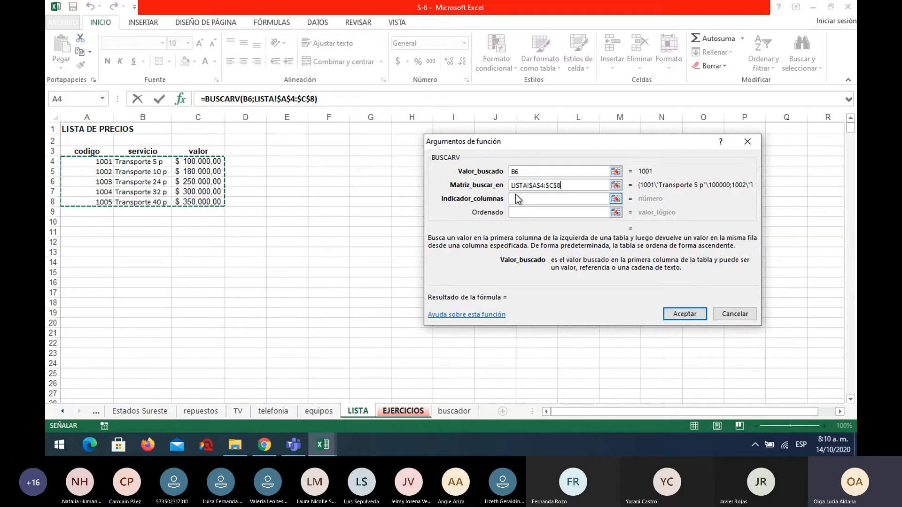
# Complete the BUSCARV formula in C6 with column index 2 and Ordenado FALSO.
pyautogui.click(520, 197)
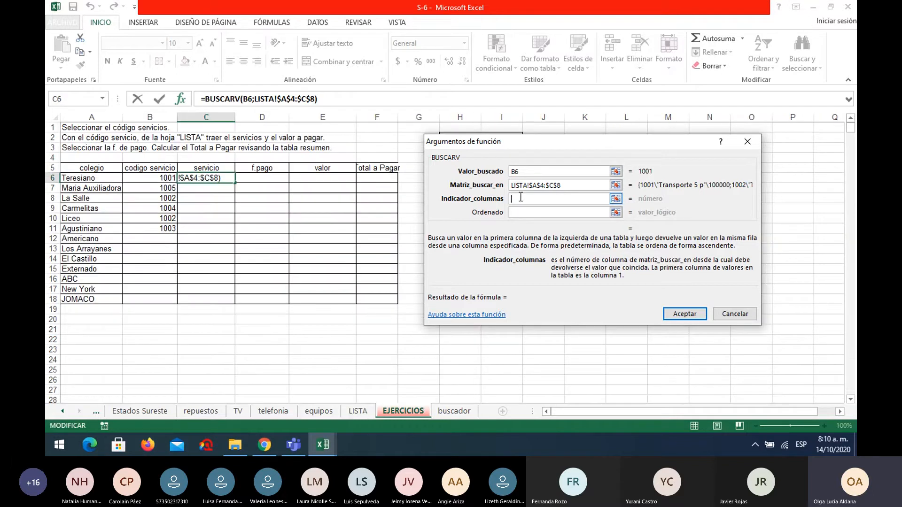
pyautogui.write('2')
pyautogui.click(523, 214)
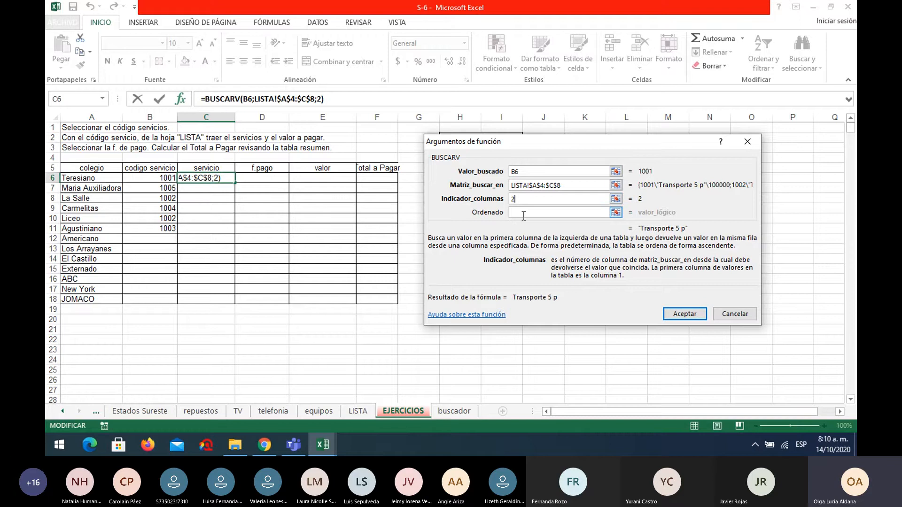
pyautogui.write('FALSO')
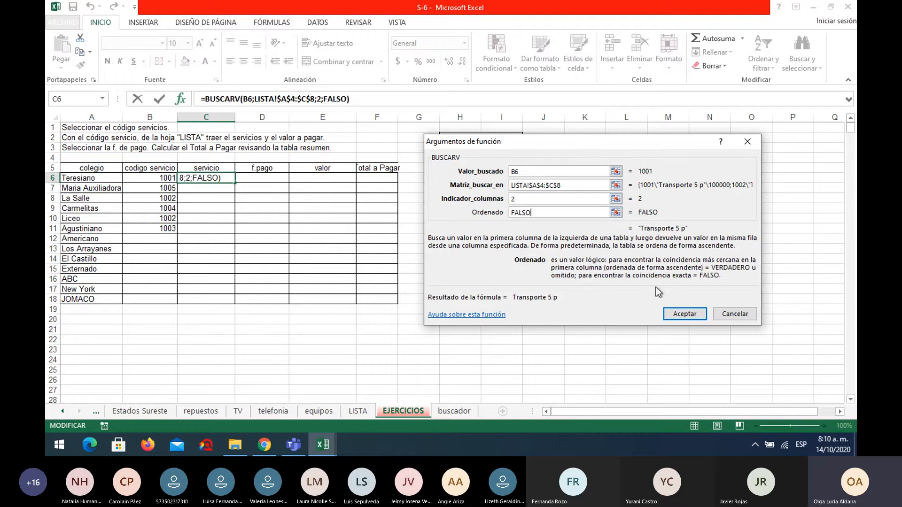
pyautogui.click(686, 314)
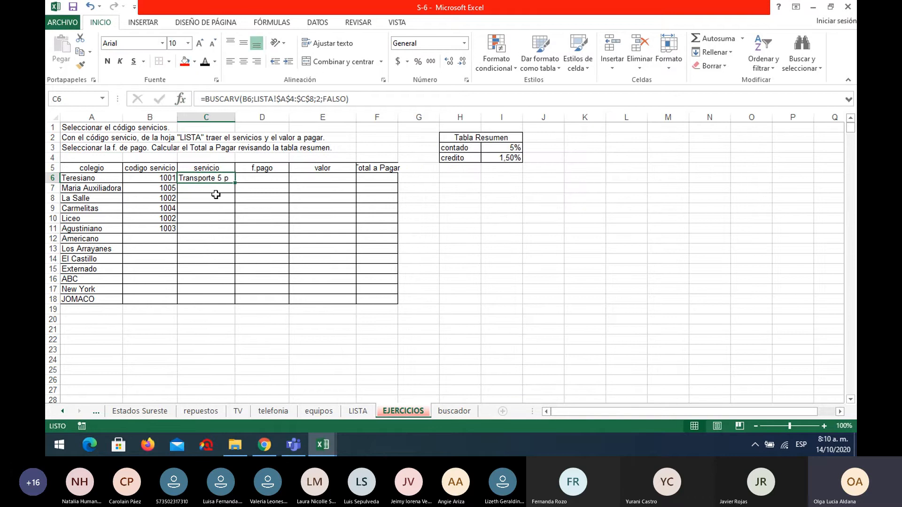
# Copy the C6 formula down to C18 and enter the service codes 1002, 1003 and 1002 in B12:B14.
pyautogui.moveTo(235, 182); pyautogui.dragTo(228, 303)
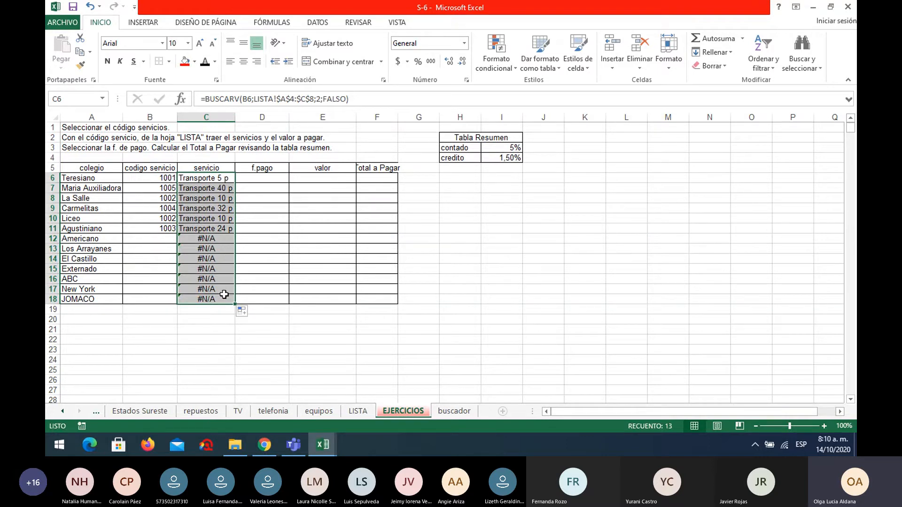
pyautogui.click(147, 239)
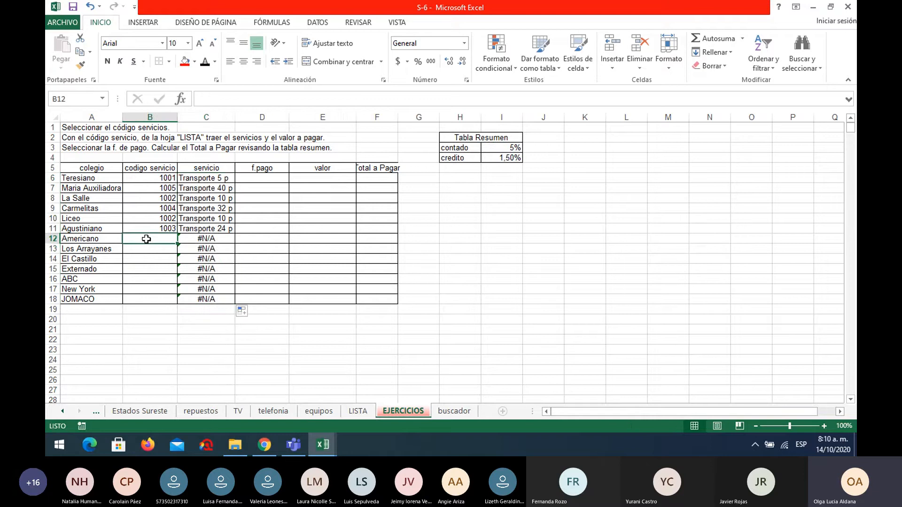
pyautogui.write('1002')
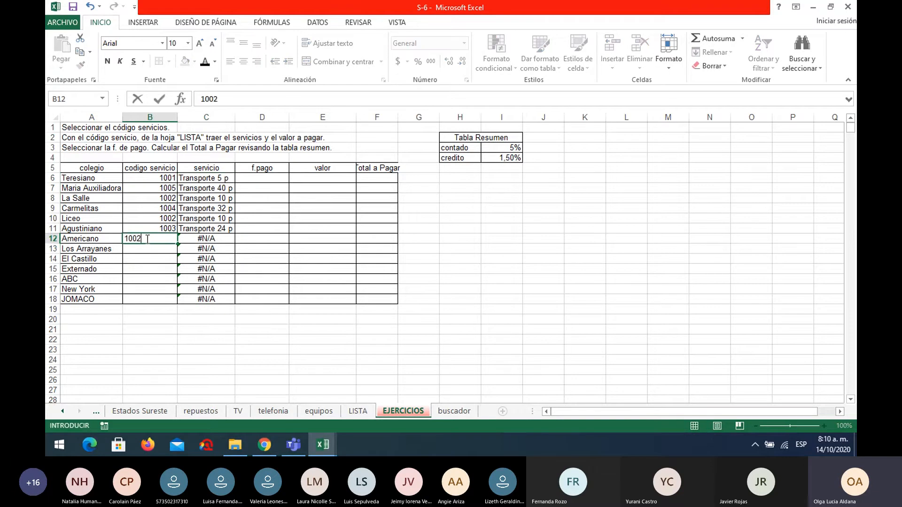
pyautogui.press('Return')
pyautogui.write('1003')
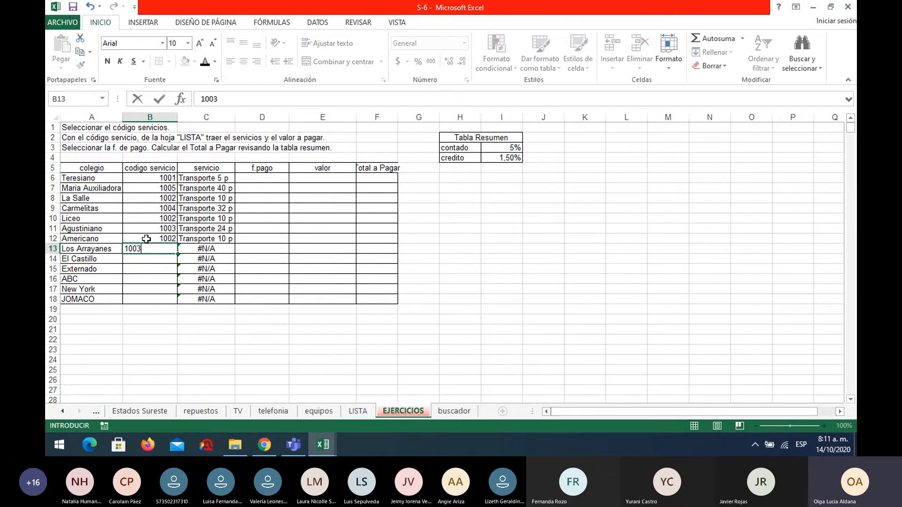
pyautogui.press('Return')
pyautogui.write('1002')
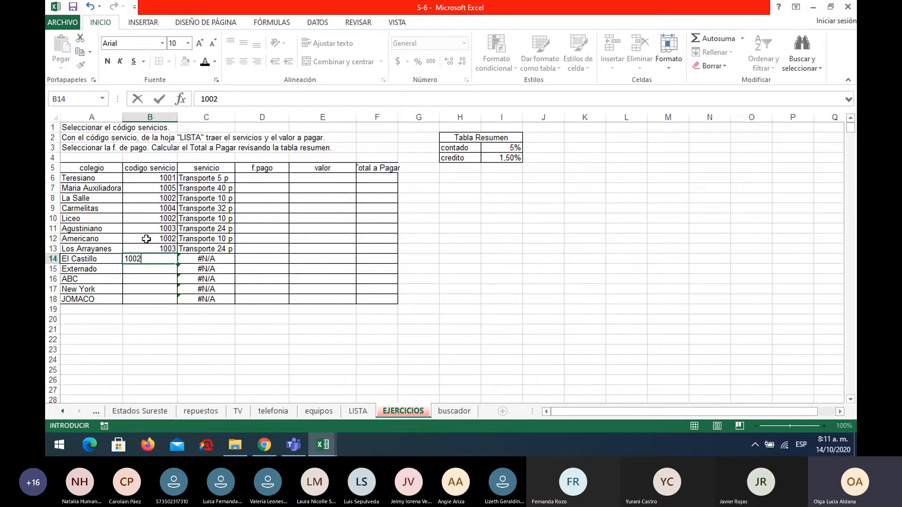
pyautogui.press('Return')
# Enter the service codes 1001, 1005, 1004 and 1002 for Externado, ABC, New York and JOMACO in B15:B18.
pyautogui.write('1001')
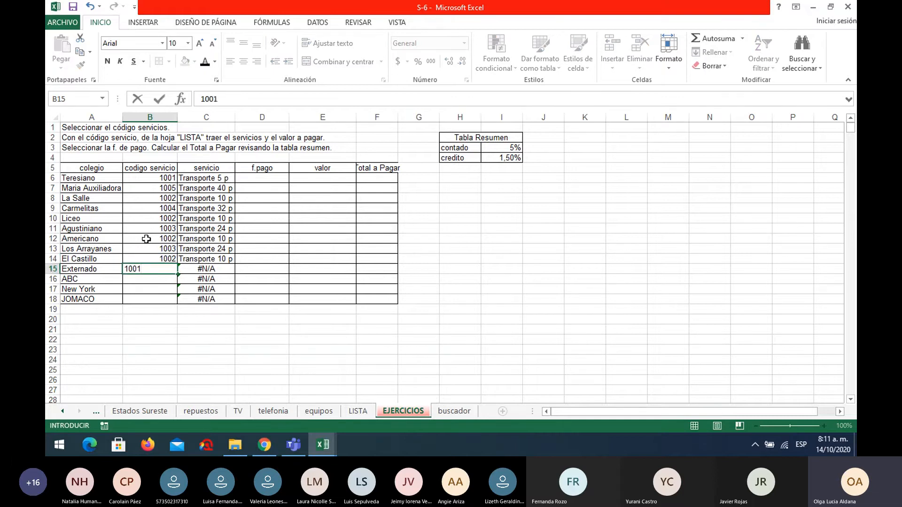
pyautogui.press('Return')
pyautogui.write('1005')
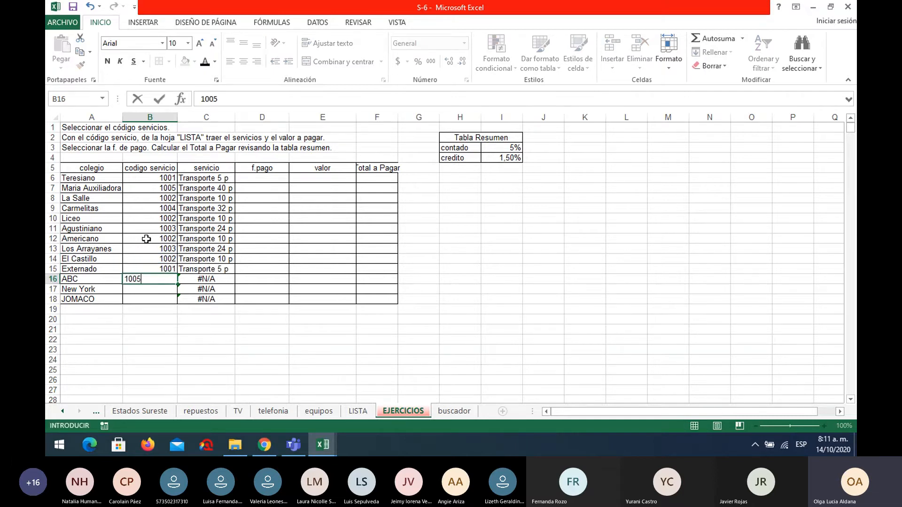
pyautogui.press('Return')
pyautogui.write('100')
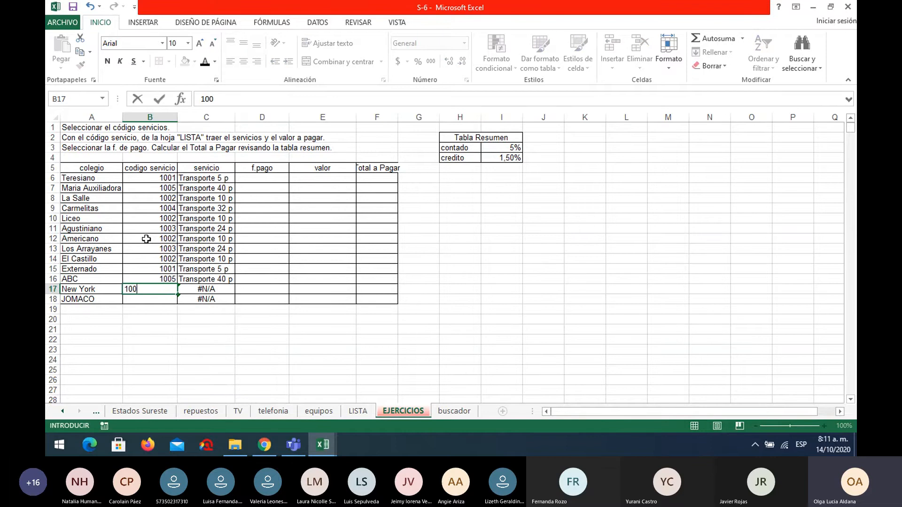
pyautogui.write('4')
pyautogui.press('Return')
pyautogui.write('1002')
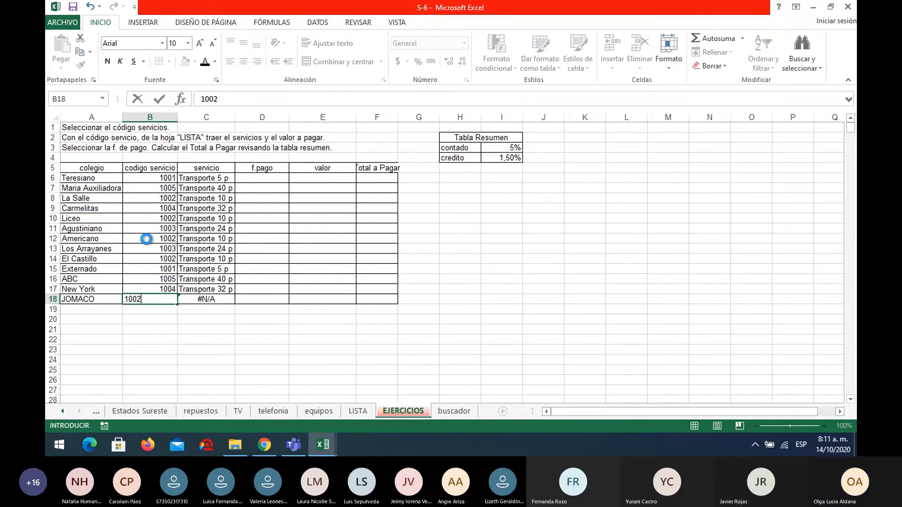
pyautogui.press('Return')
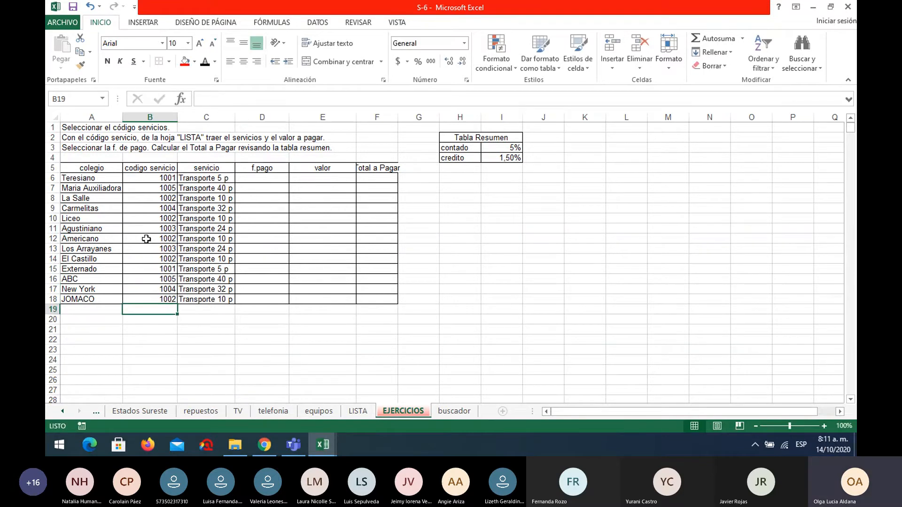
# Set the f.pago of Teresiano in D6 to contado and of Maria Auxiliadora in D7 to credito.
pyautogui.click(253, 175)
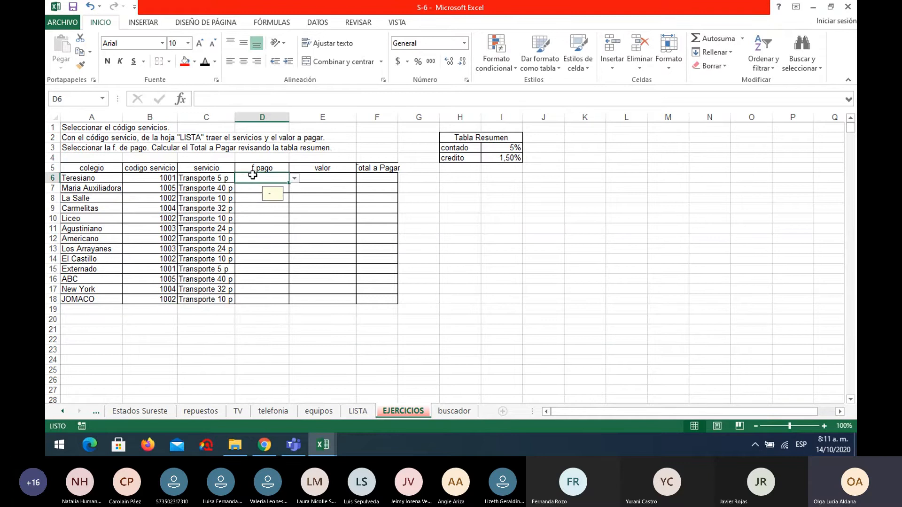
pyautogui.click(294, 179)
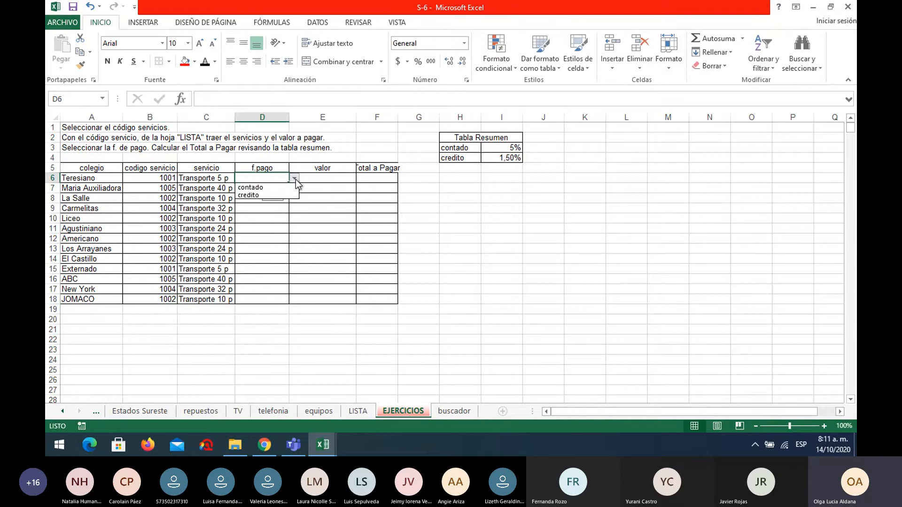
pyautogui.click(282, 186)
pyautogui.click(242, 188)
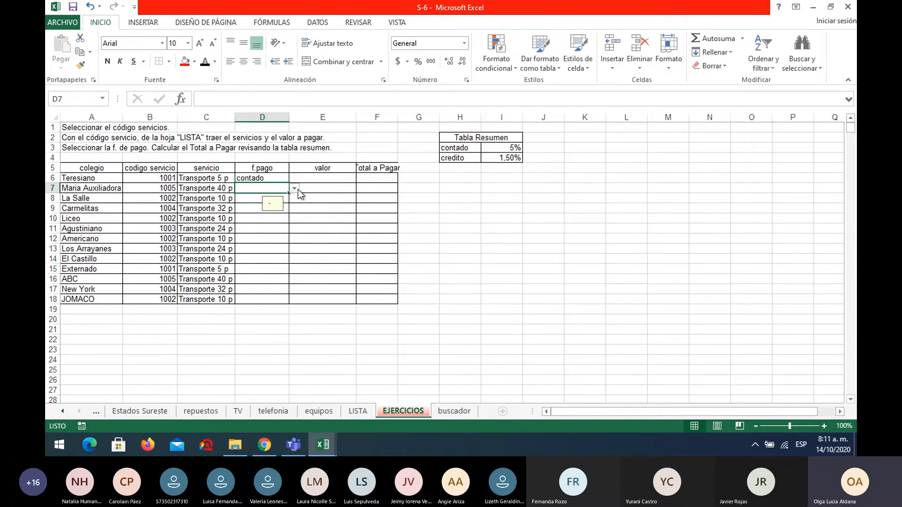
pyautogui.click(295, 189)
pyautogui.click(264, 204)
# Autofit the Total a Pagar column and insert BUSCARV in the valor cell E6 with B6 as the lookup value.
pyautogui.click(326, 177)
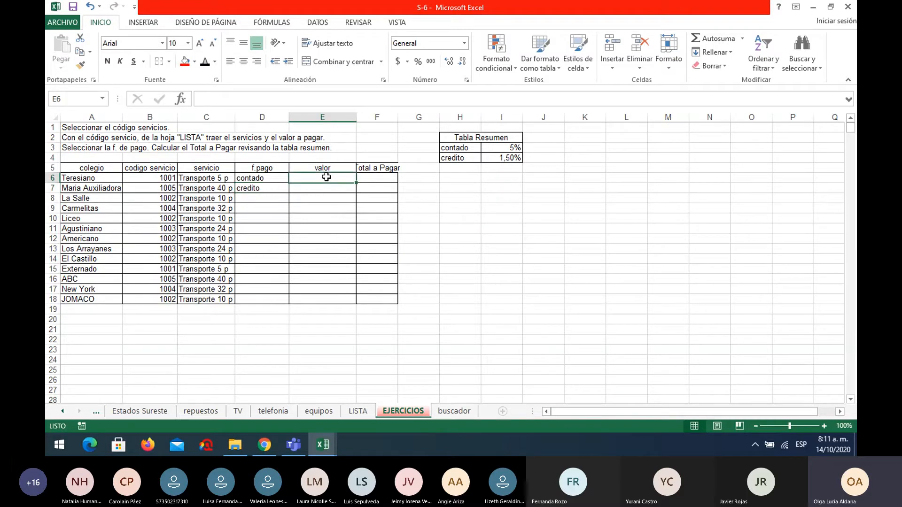
pyautogui.doubleClick(398, 117)
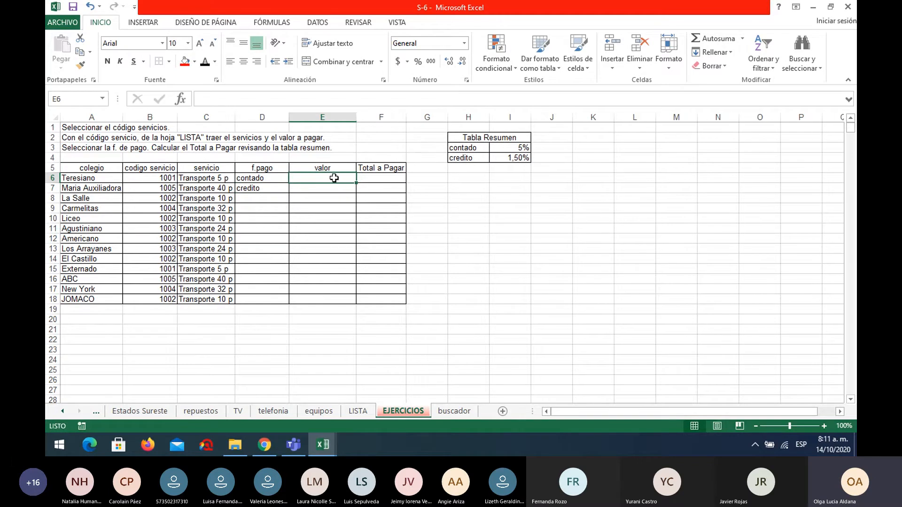
pyautogui.click(181, 99)
pyautogui.click(648, 326)
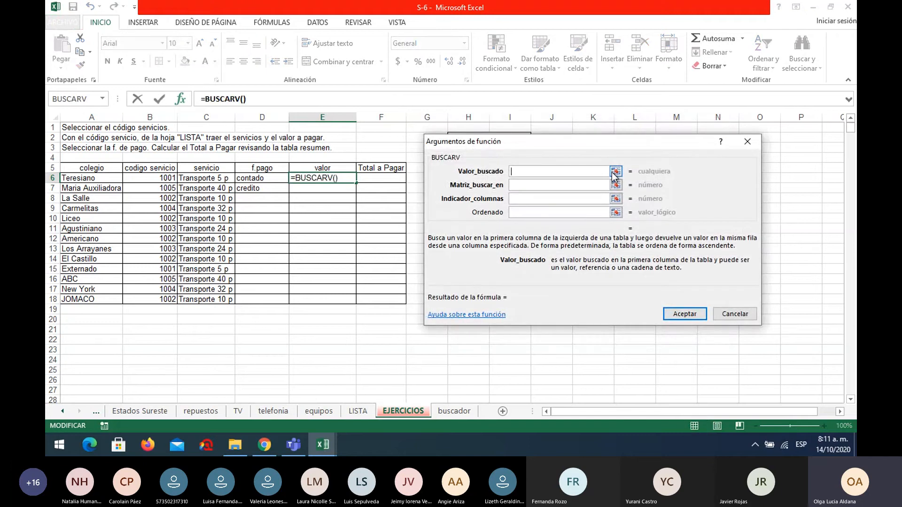
pyautogui.click(615, 172)
pyautogui.click(170, 178)
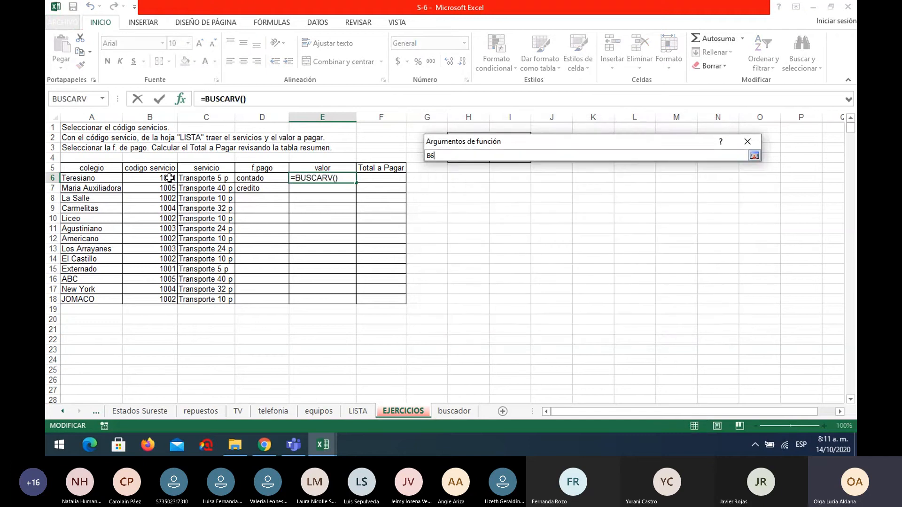
pyautogui.press('Return')
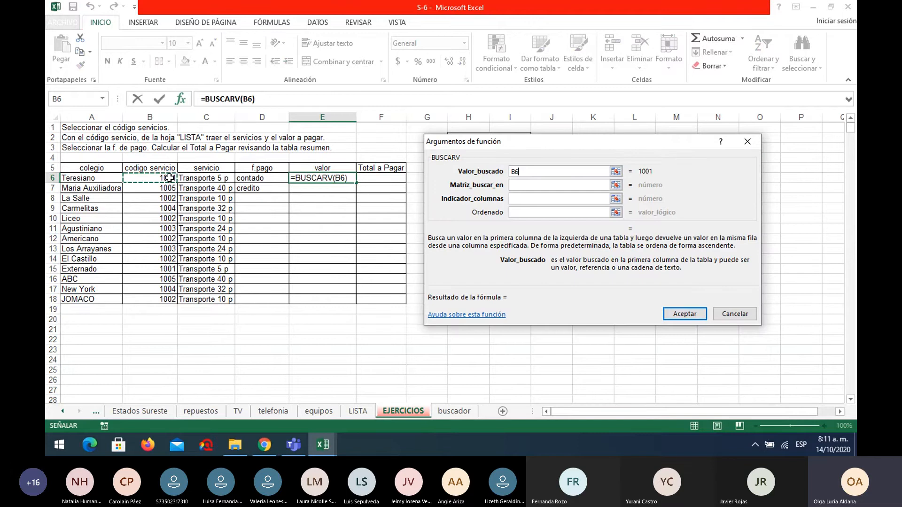
# Set the lookup table of the E6 BUSCARV to the absolute range $A$4:$C$8 on the LISTA sheet.
pyautogui.click(615, 185)
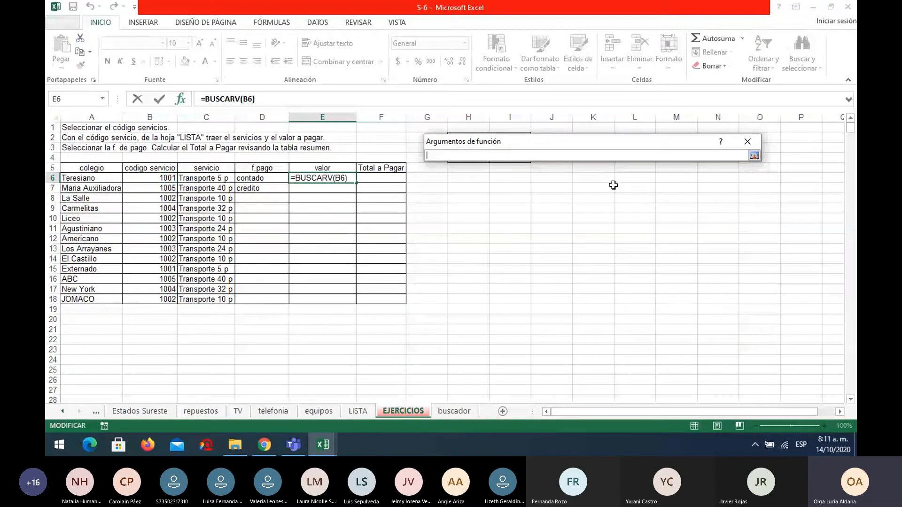
pyautogui.click(358, 411)
pyautogui.moveTo(105, 165); pyautogui.dragTo(200, 203)
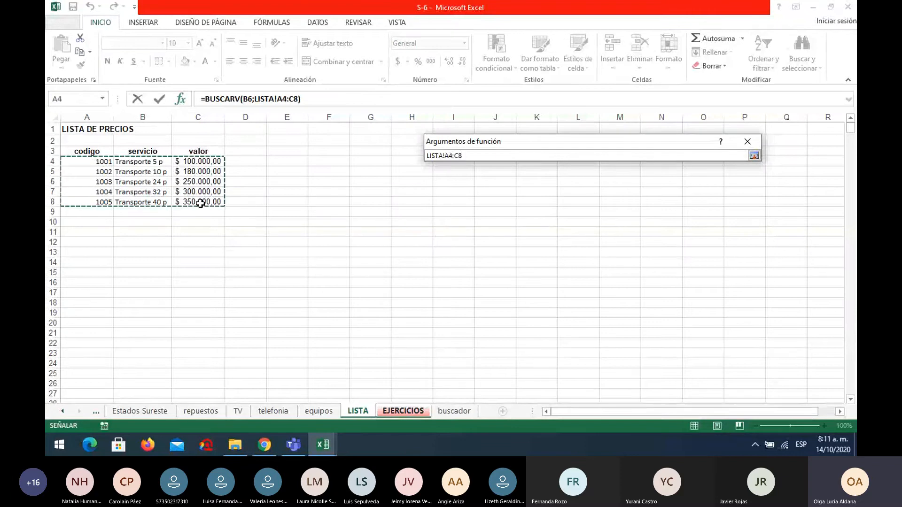
pyautogui.press('F4')
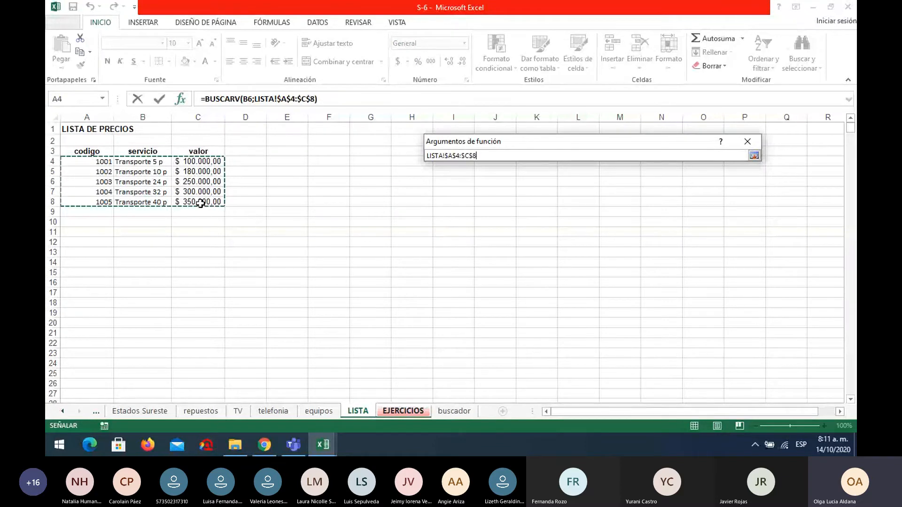
pyautogui.press('Return')
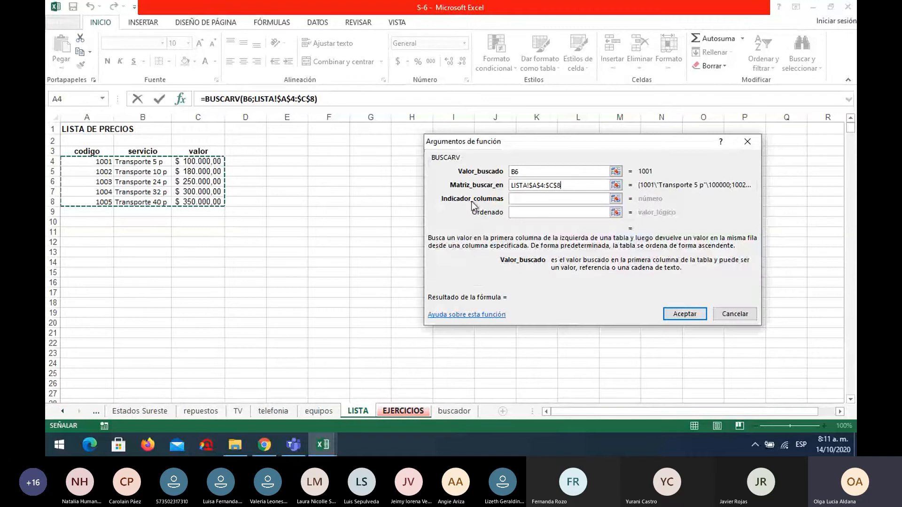
# Complete the E6 BUSCARV with column index 3 and Ordenado FALSO, and copy it down to E18.
pyautogui.click(514, 199)
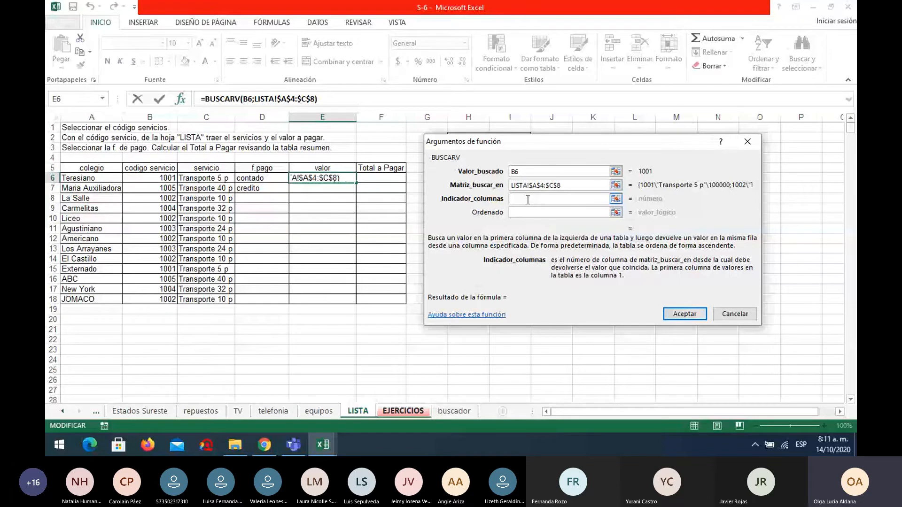
pyautogui.click(675, 314)
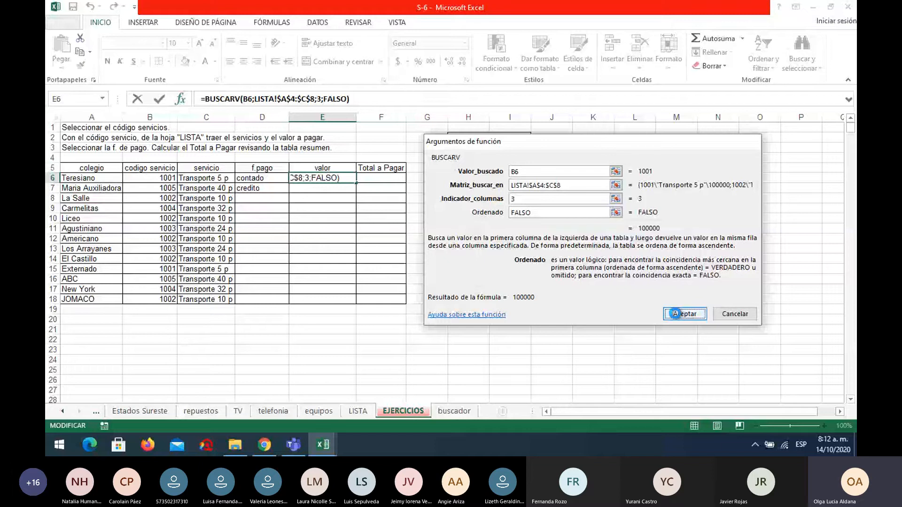
pyautogui.doubleClick(356, 183)
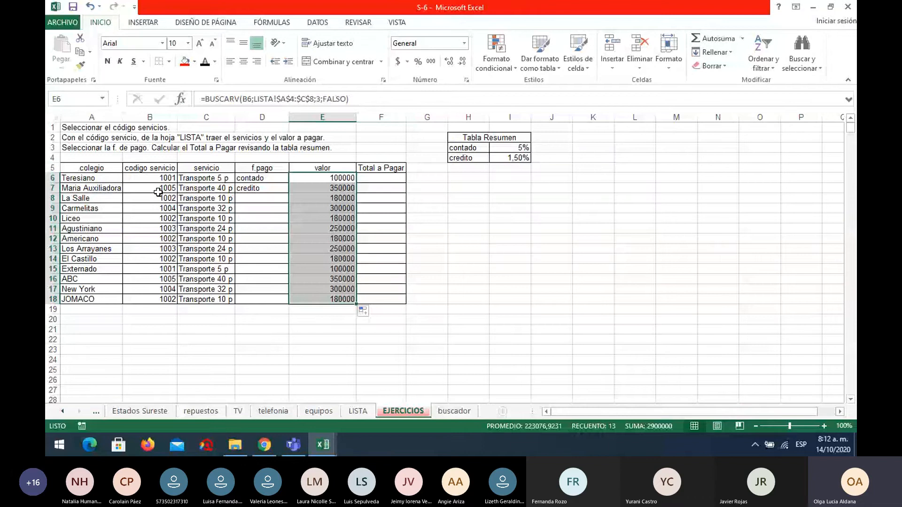
pyautogui.click(323, 211)
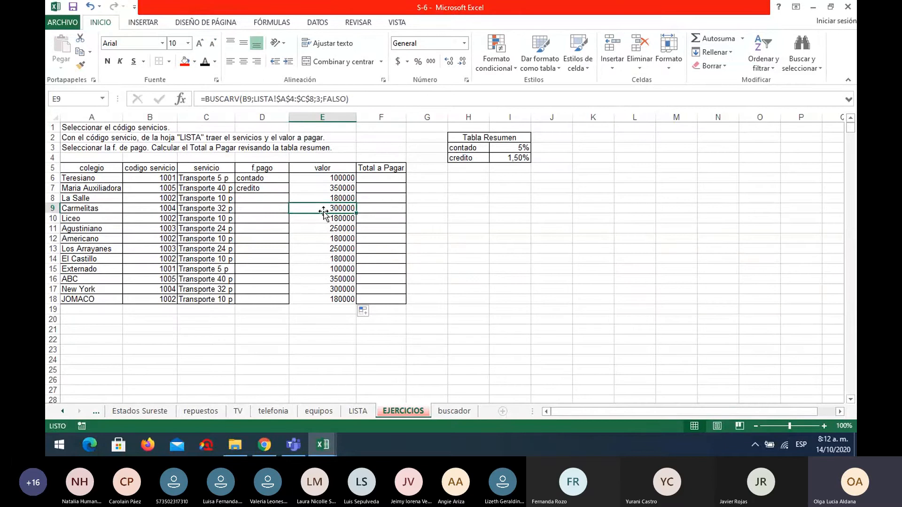
# Review the BUSCARV function arguments of the valor formula in E6.
pyautogui.click(390, 178)
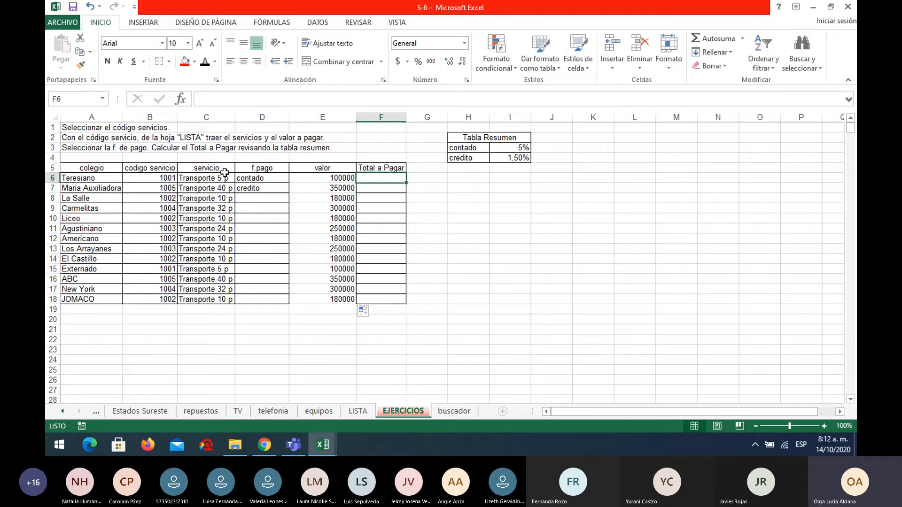
pyautogui.click(300, 179)
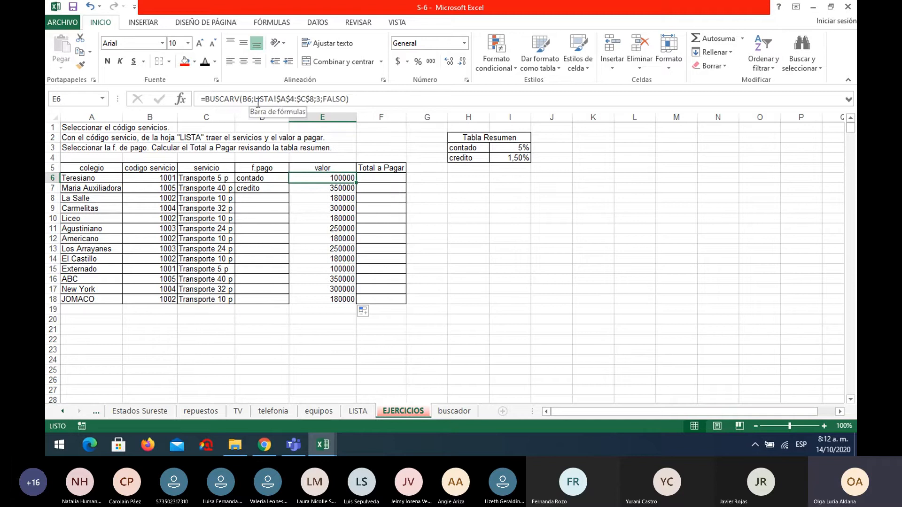
pyautogui.click(184, 104)
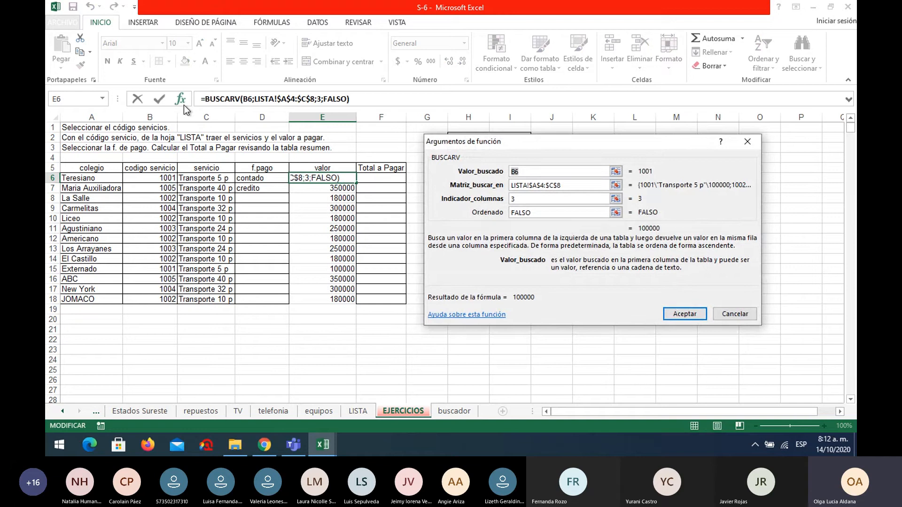
pyautogui.click(685, 315)
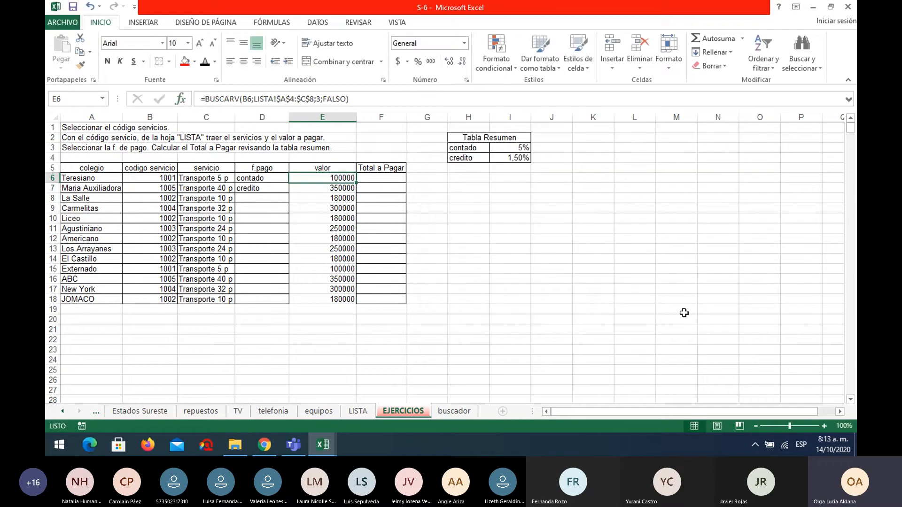
# On the buscador sheet, enter the last record's key as Clave and retrieve Nombre in E8 with =BUSCARV(E6;J7:P17;2;FALSO).
pyautogui.click(461, 412)
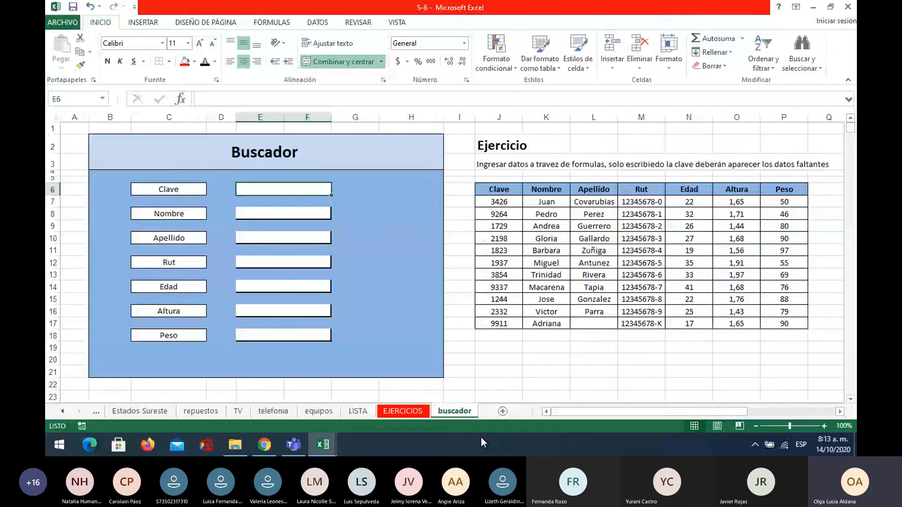
pyautogui.write('9911')
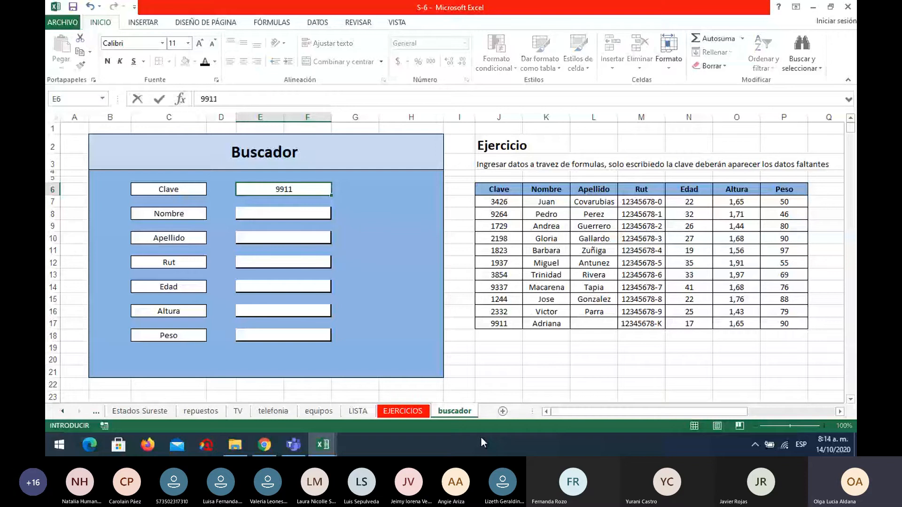
pyautogui.click(293, 214)
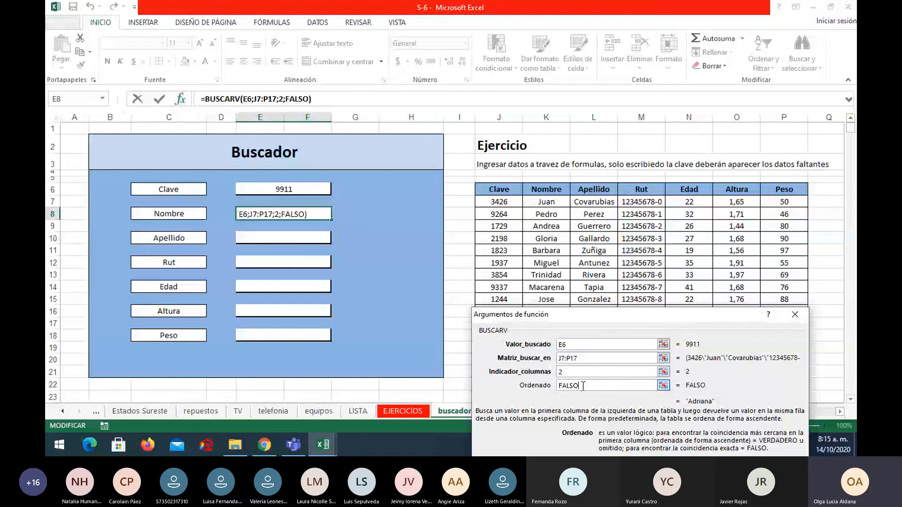
pyautogui.press('Return')
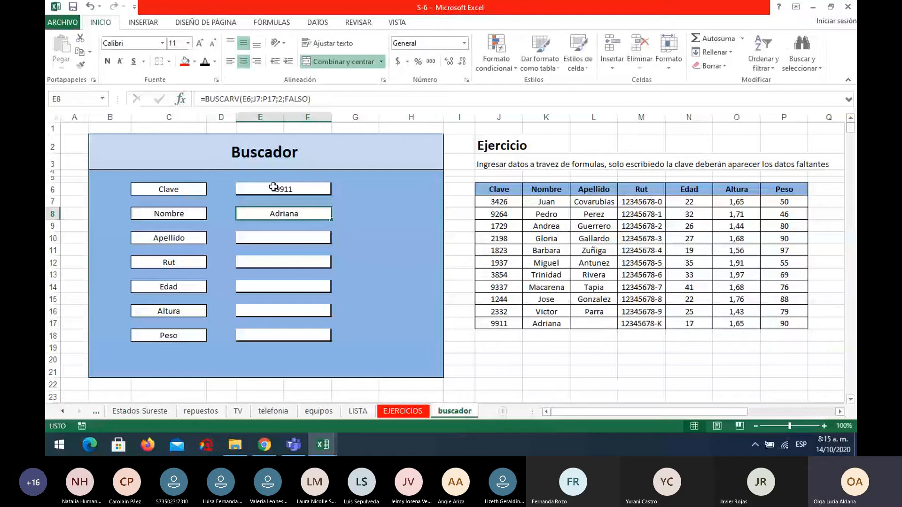
# Enter the second record's key as Clave in E6 to test the Nombre lookup.
pyautogui.click(310, 192)
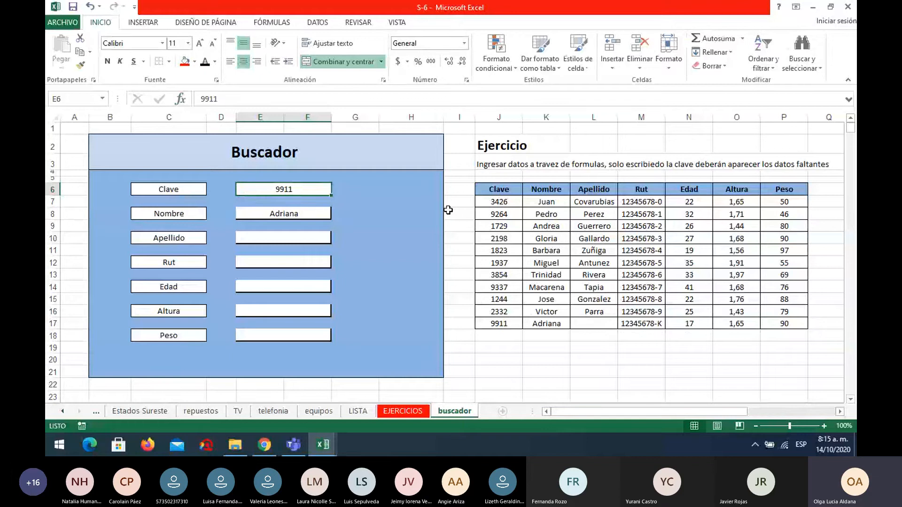
pyautogui.write('92')
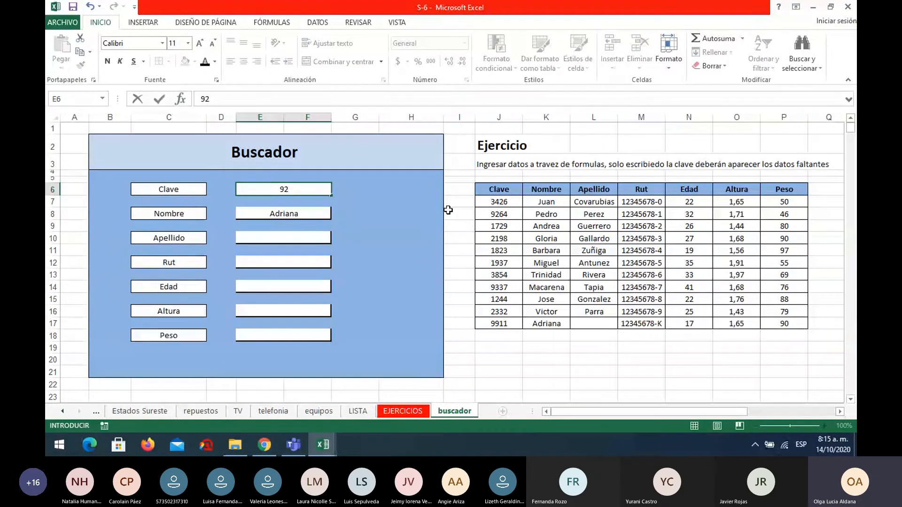
pyautogui.write('64')
pyautogui.press('Return')
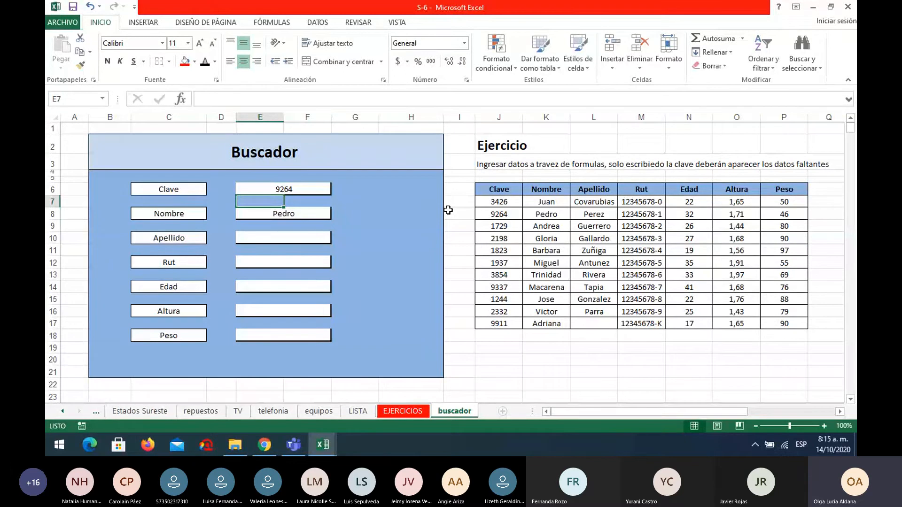
pyautogui.click(303, 238)
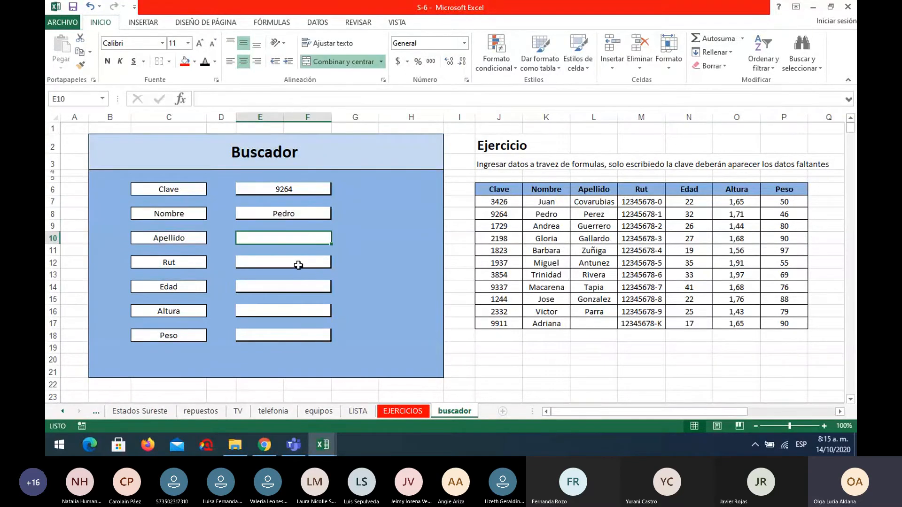
pyautogui.click(299, 266)
pyautogui.click(298, 286)
pyautogui.click(300, 311)
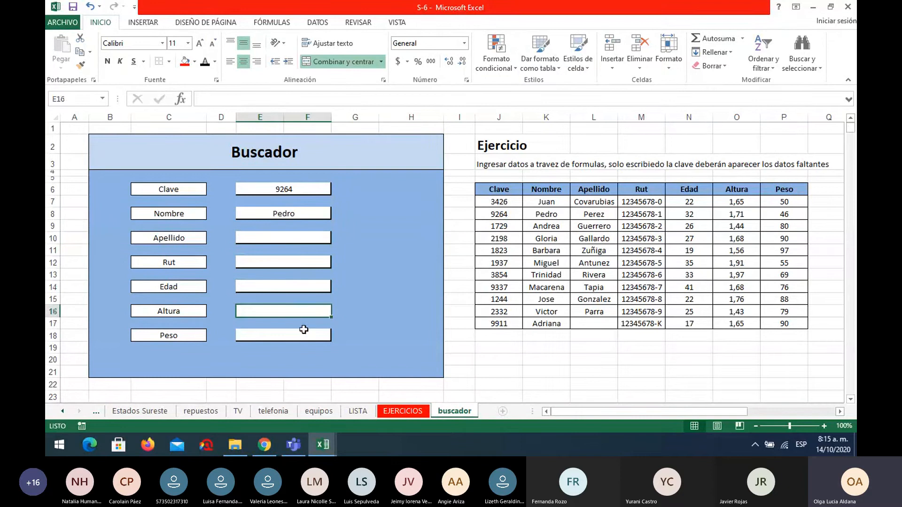
pyautogui.click(305, 337)
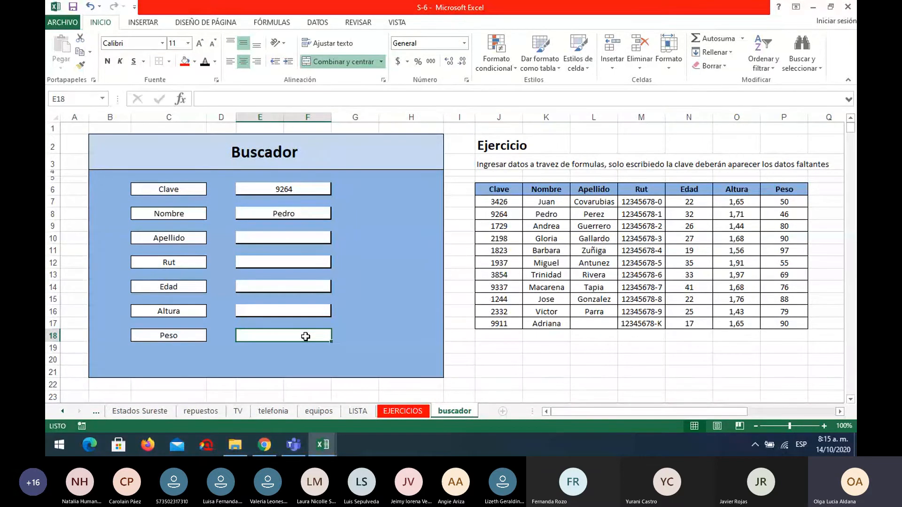
# On the TEMAS sheet, delete the contents of C2:G9 and remove the range's fill colour.
pyautogui.click(62, 411)
pyautogui.click(62, 411)
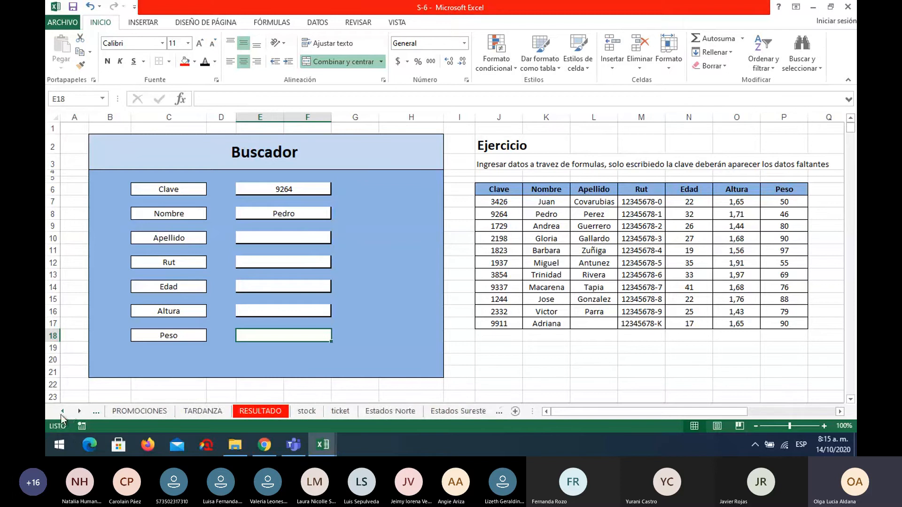
pyautogui.click(62, 411)
pyautogui.click(62, 411)
pyautogui.click(124, 411)
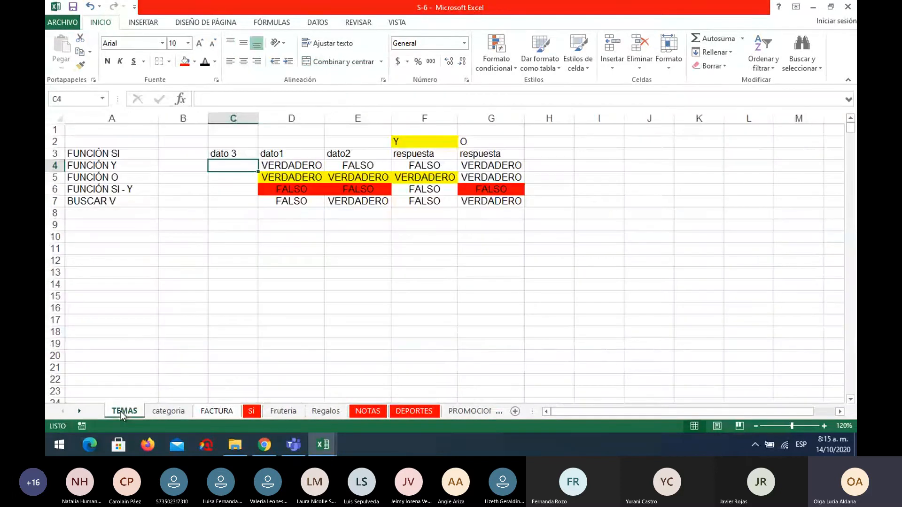
pyautogui.moveTo(245, 145); pyautogui.dragTo(498, 223)
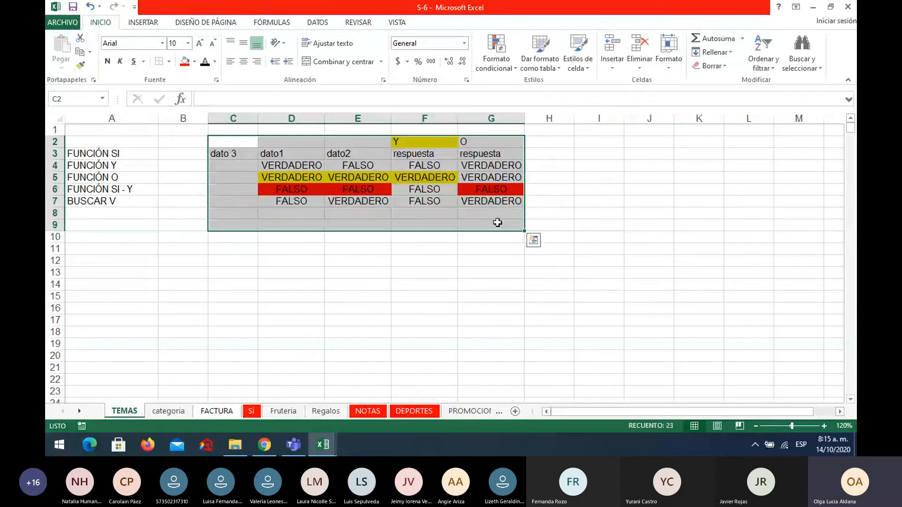
pyautogui.press('Delete')
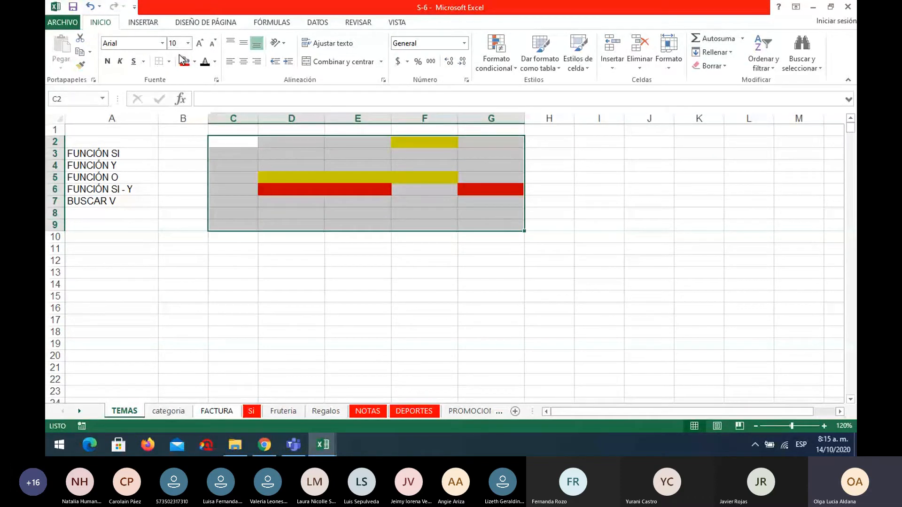
pyautogui.click(194, 61)
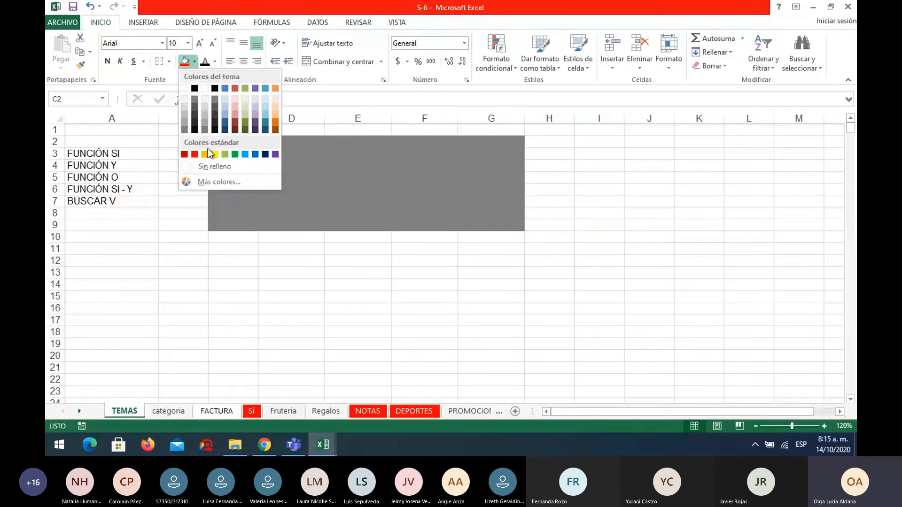
pyautogui.click(209, 168)
pyautogui.click(265, 285)
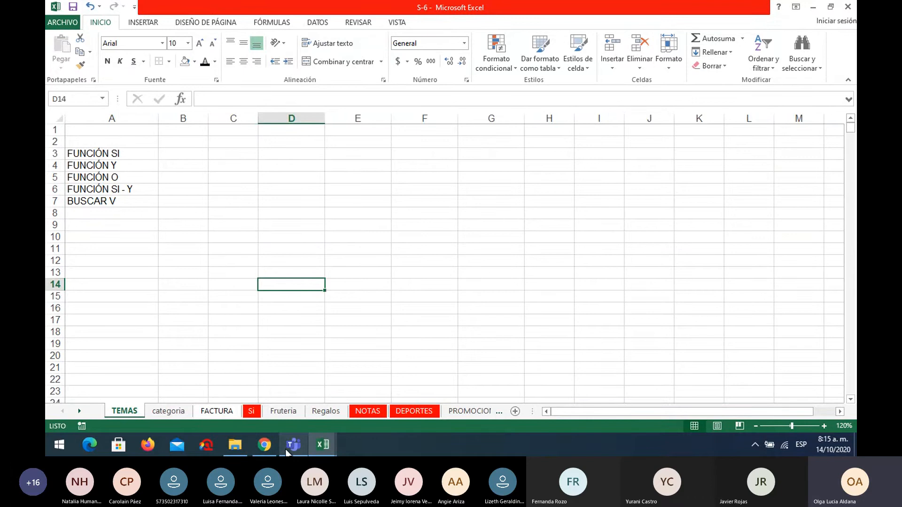
# Switch to the Cronograma POR INSTRUCTOR workbook and view the presentation schedule on the exposiciones sheet.
pyautogui.moveTo(290, 448)
pyautogui.click(290, 422)
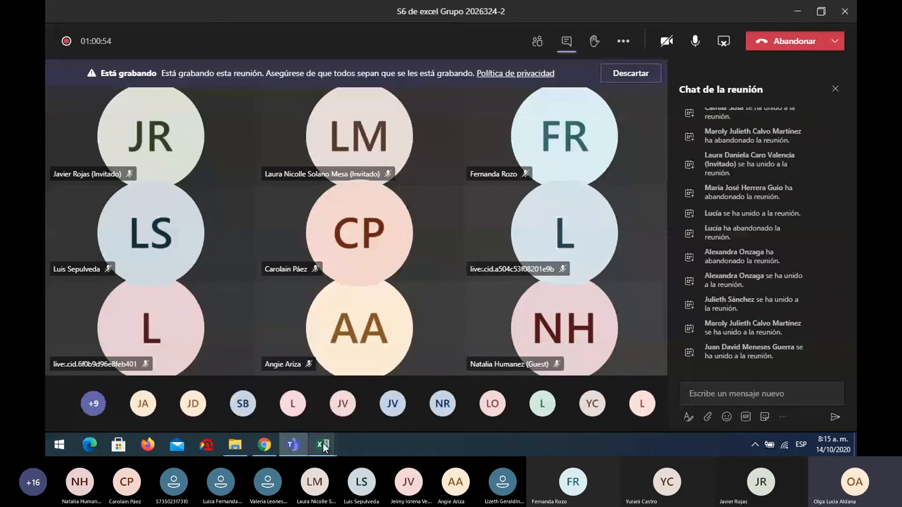
pyautogui.moveTo(325, 448)
pyautogui.click(294, 418)
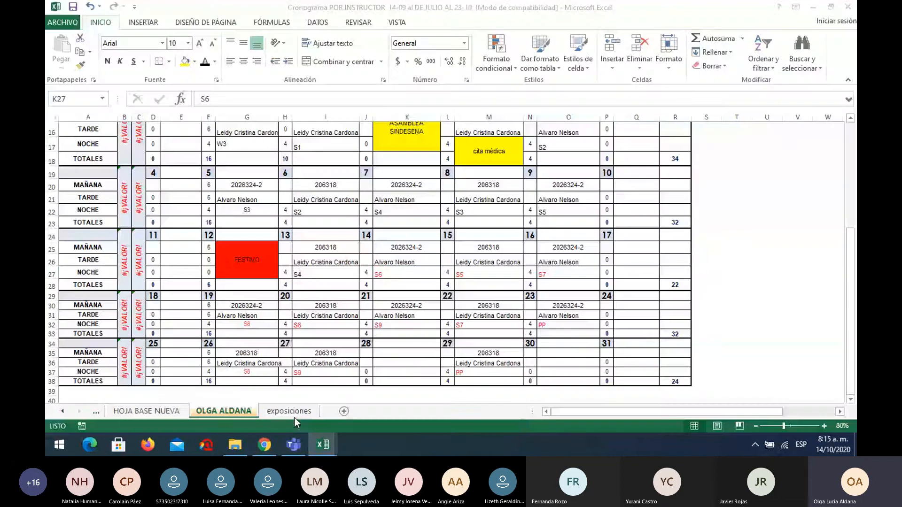
pyautogui.click(285, 414)
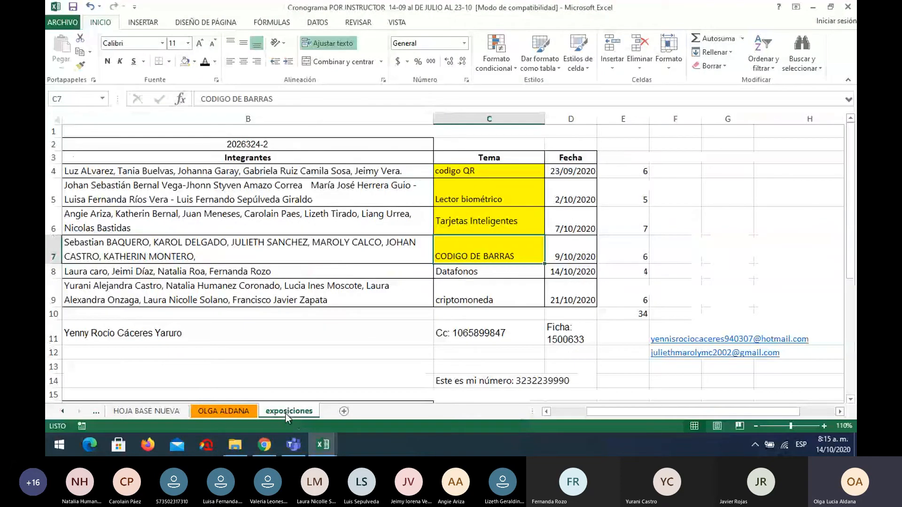
# Switch to the Microsoft Teams meeting, check the system date and time, and stop sharing the screen.
pyautogui.moveTo(297, 448)
pyautogui.click(293, 411)
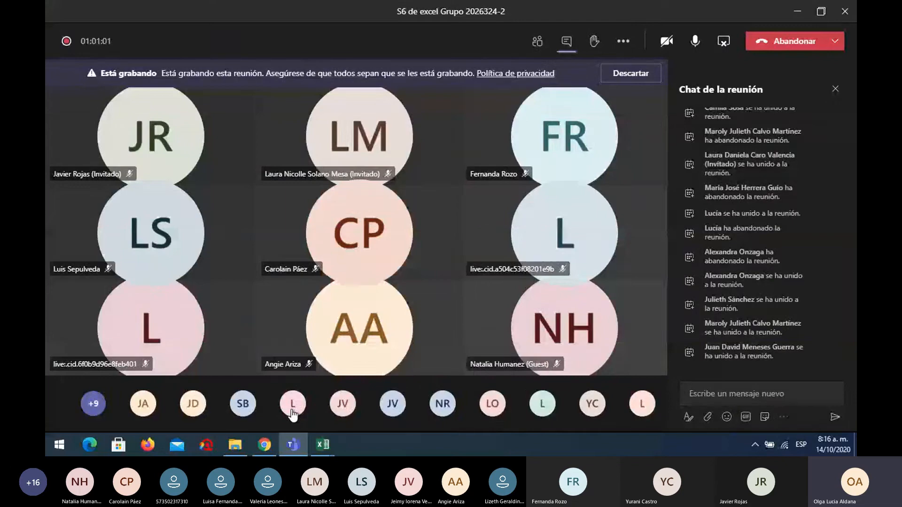
pyautogui.moveTo(292, 414)
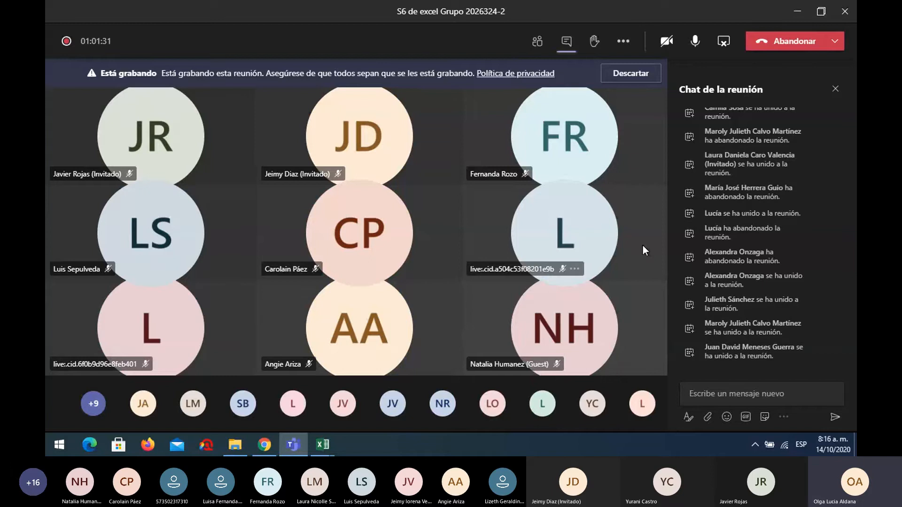
pyautogui.click(825, 442)
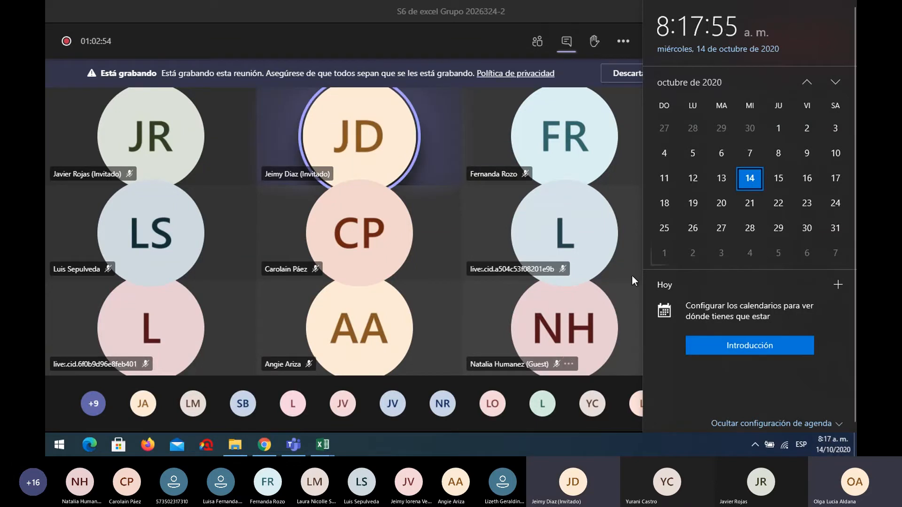
pyautogui.click(466, 41)
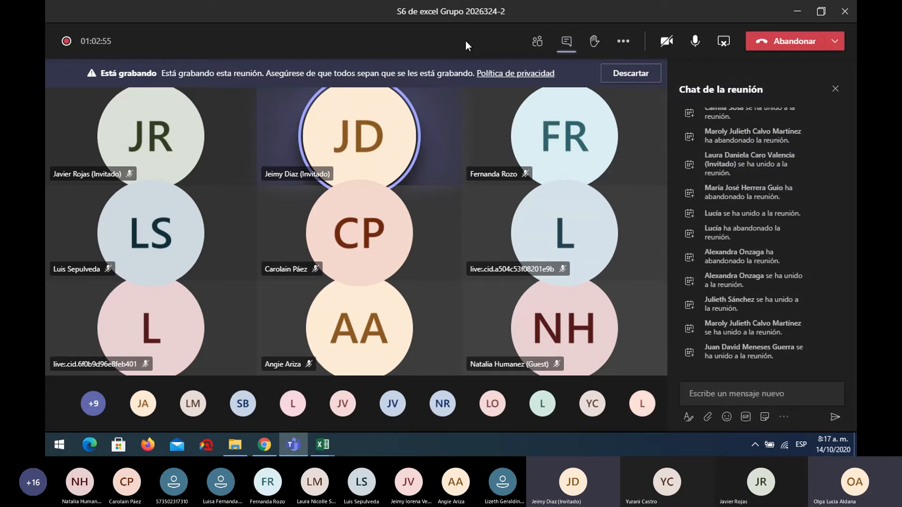
pyautogui.click(724, 42)
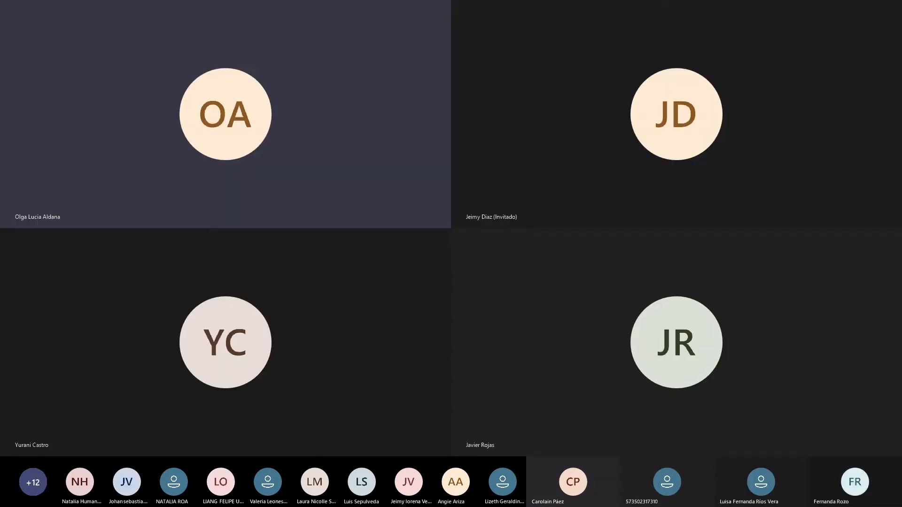
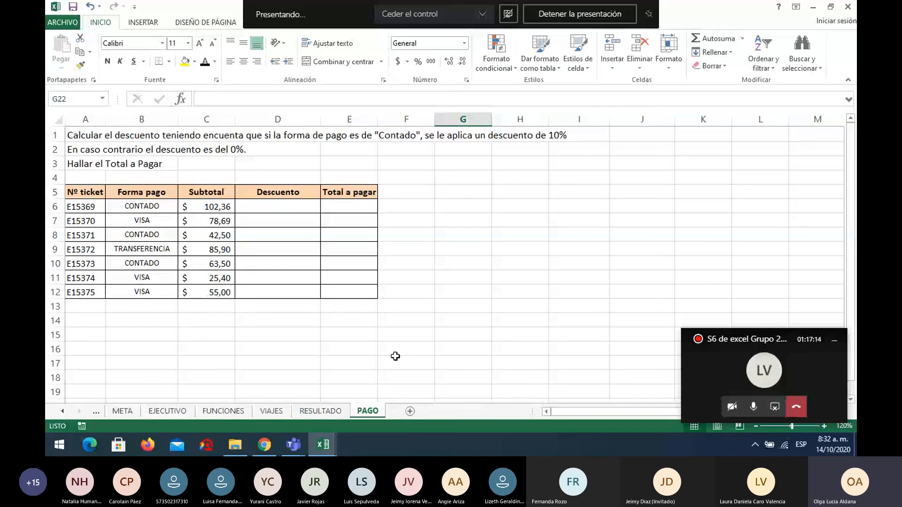
# Browse the S-3 workbook's sheets and open the EJECUTIVO sheet with the commission exercise.
pyautogui.click(63, 411)
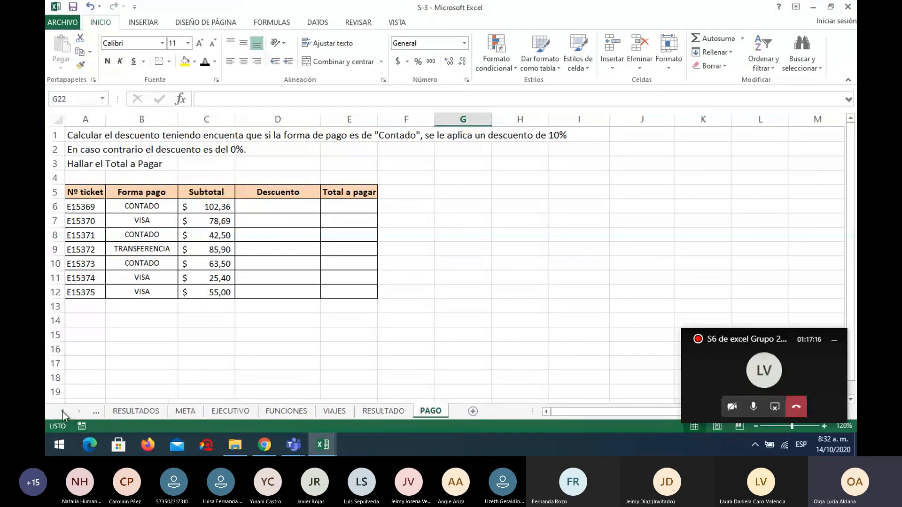
pyautogui.click(62, 412)
pyautogui.click(63, 411)
pyautogui.click(63, 411)
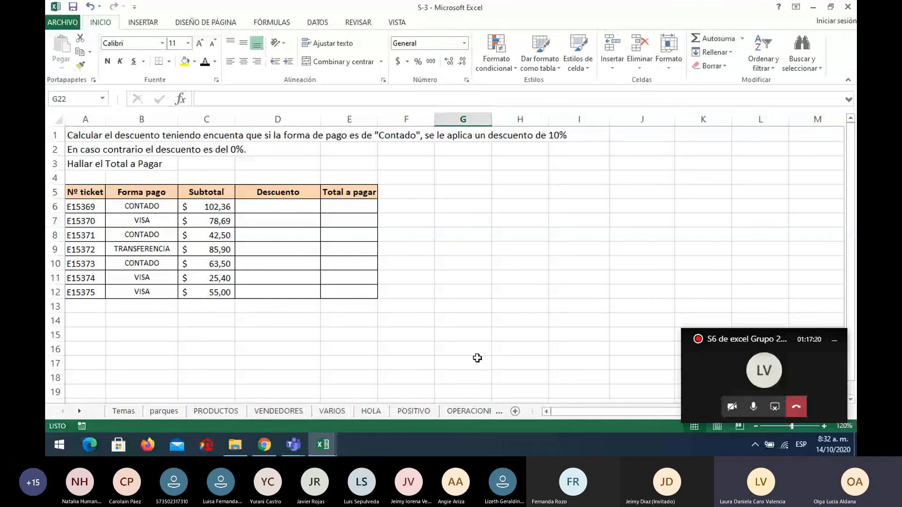
pyautogui.click(79, 413)
pyautogui.click(79, 413)
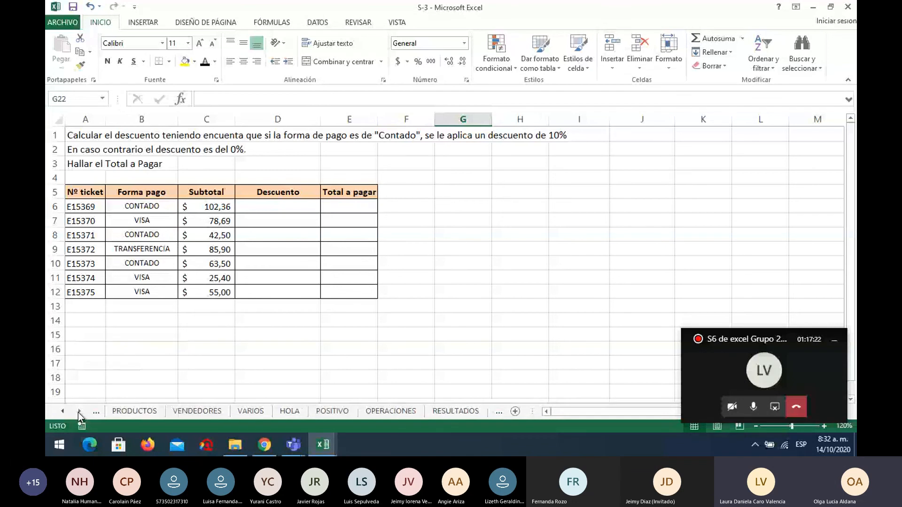
pyautogui.click(79, 412)
pyautogui.click(79, 412)
pyautogui.click(79, 412)
pyautogui.click(79, 412)
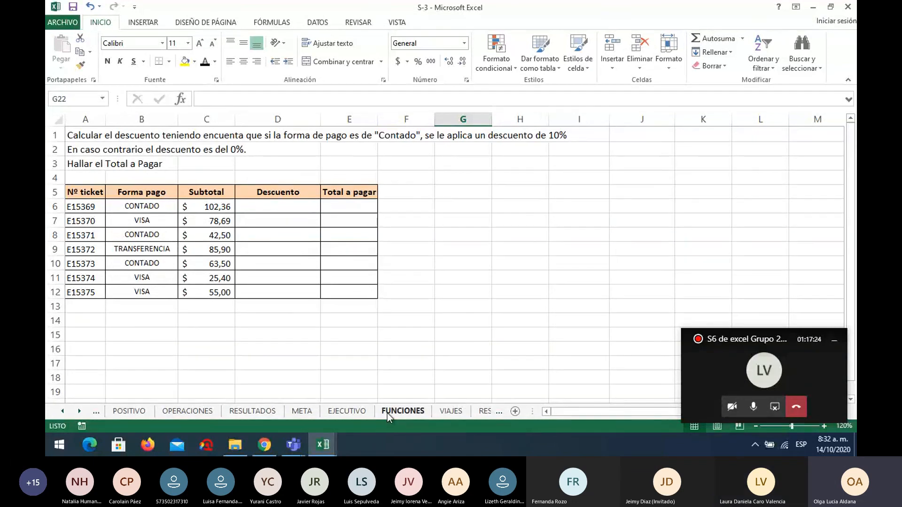
pyautogui.click(347, 412)
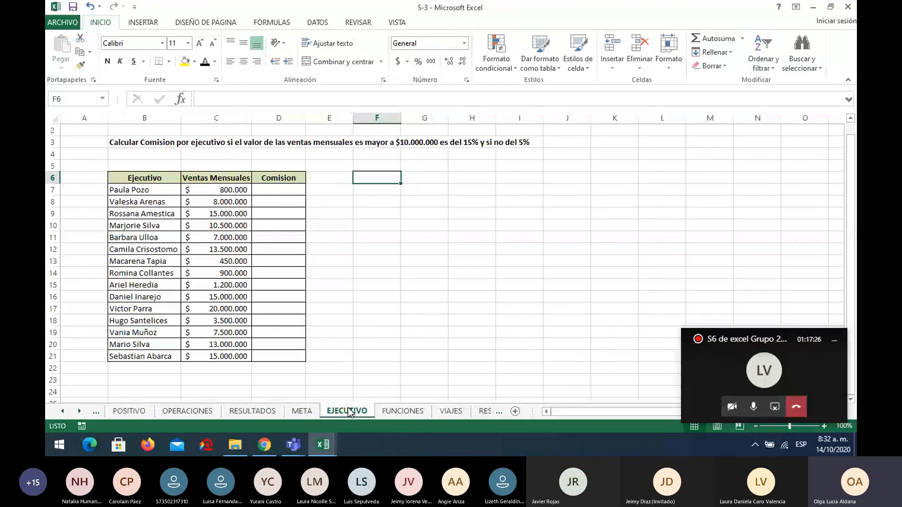
# Start a SI function in D7 under Comision with the logical test C7>=10000000.
pyautogui.click(283, 189)
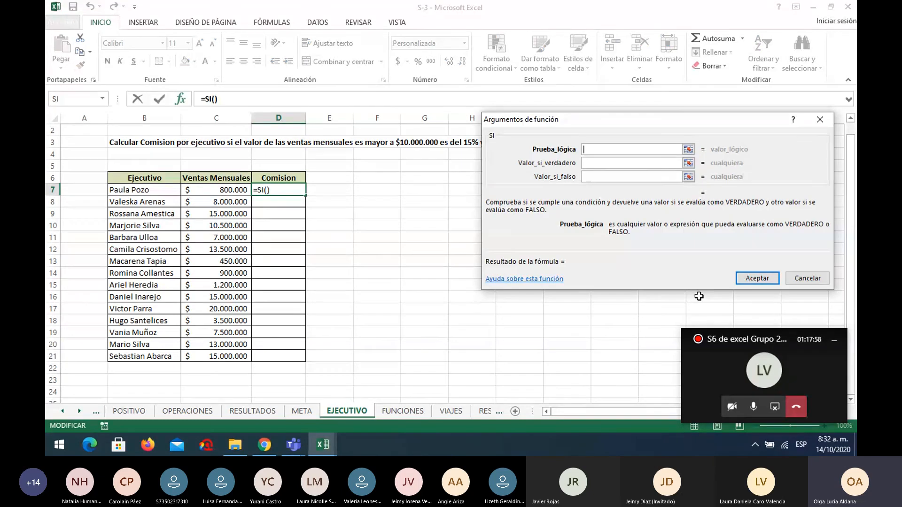
pyautogui.click(225, 190)
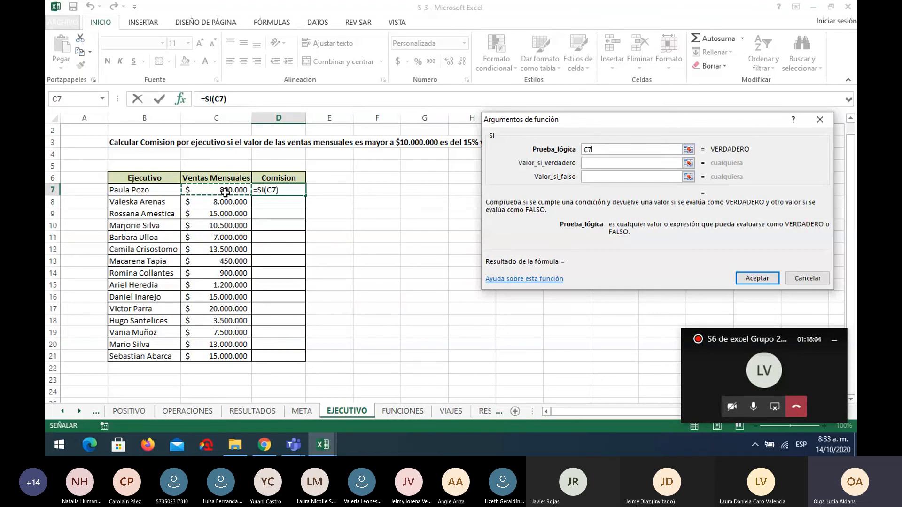
pyautogui.write('>=')
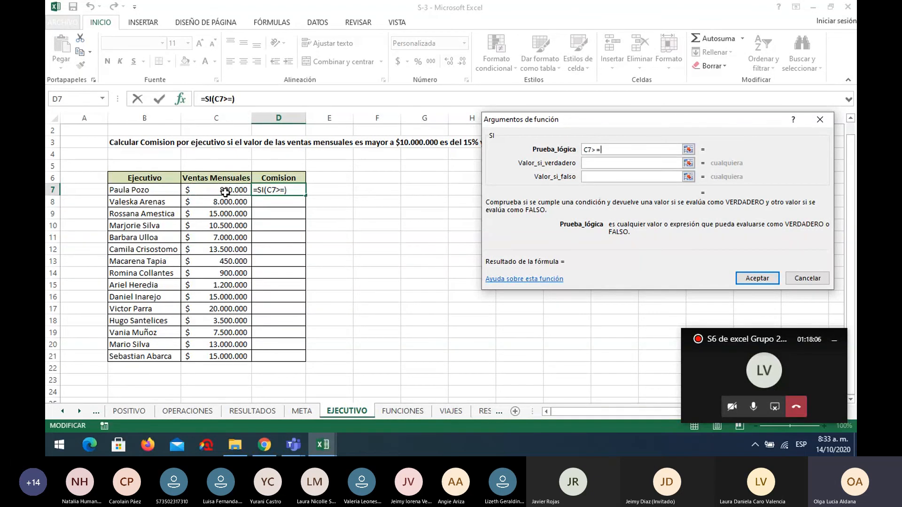
pyautogui.write('1000000')
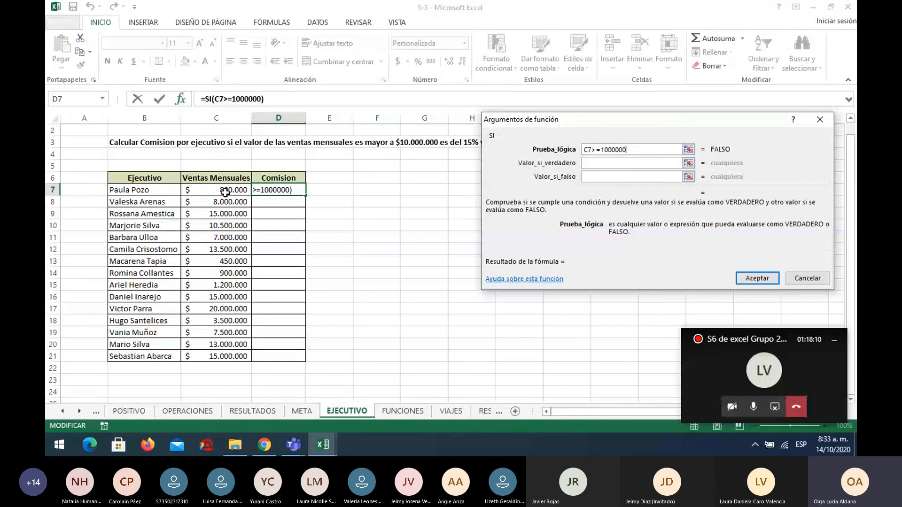
pyautogui.write('0')
# Set the SI function's value if true to C7*15%.
pyautogui.click(597, 163)
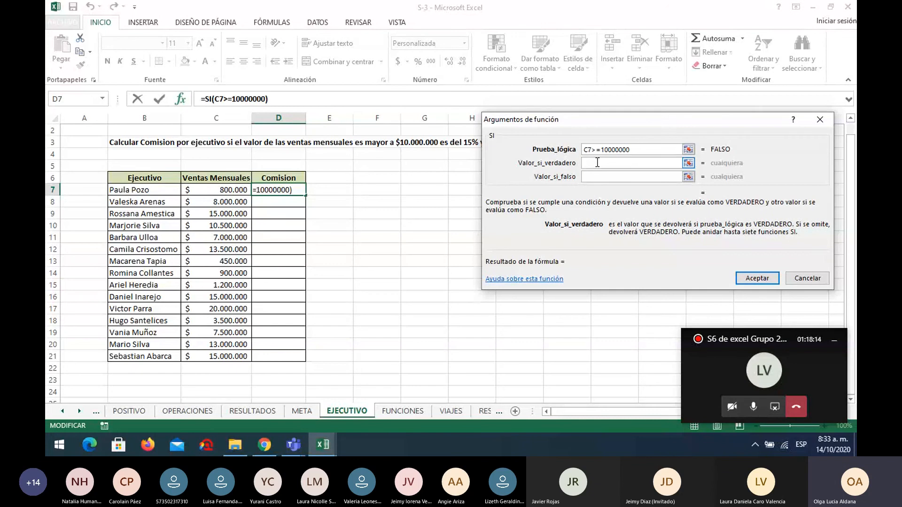
pyautogui.click(226, 191)
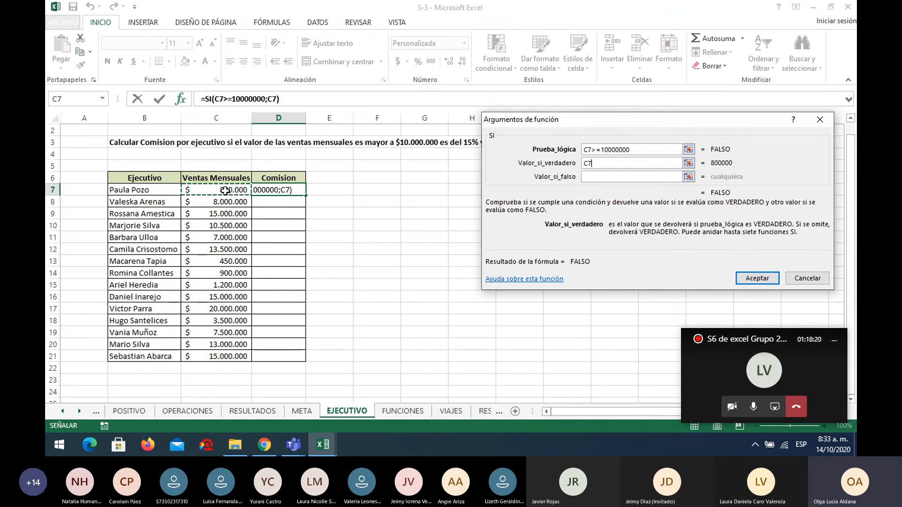
pyautogui.write('*15%')
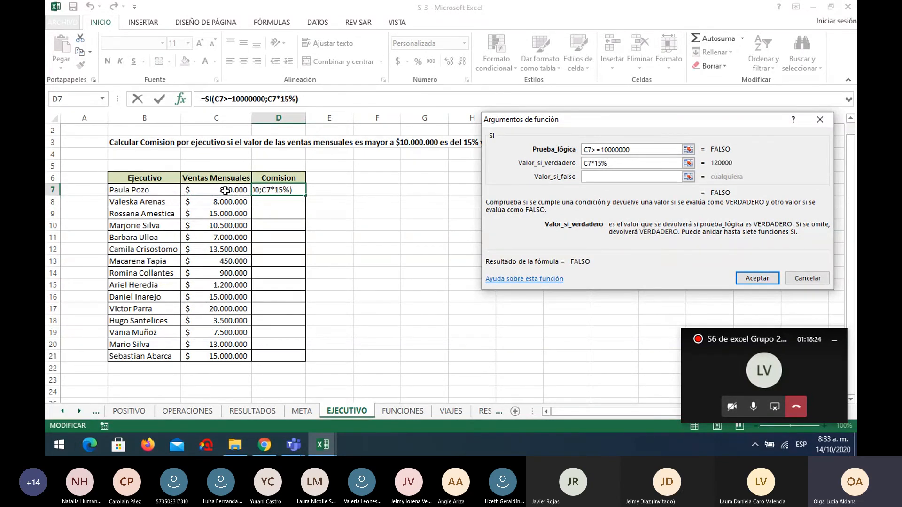
# Set the SI function's value if false to C7*5% and insert the formula in D7.
pyautogui.moveTo(670, 120); pyautogui.dragTo(670, 161)
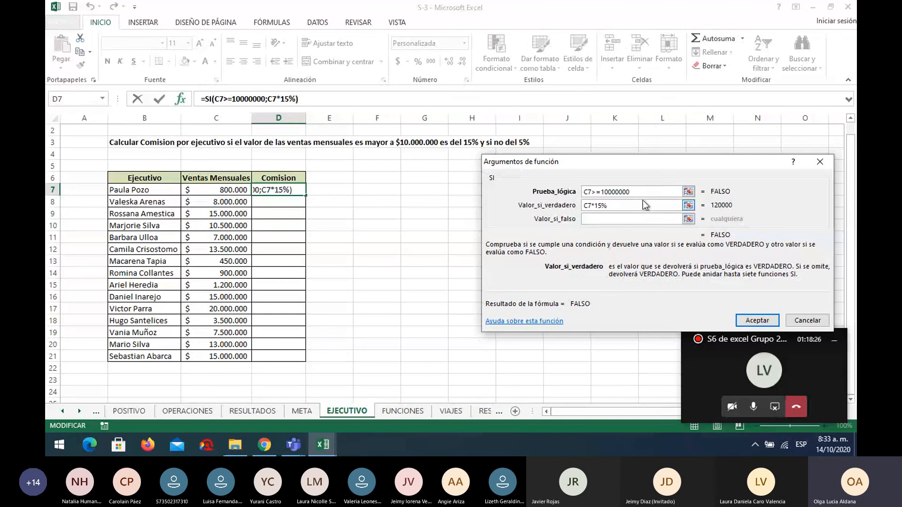
pyautogui.click(613, 218)
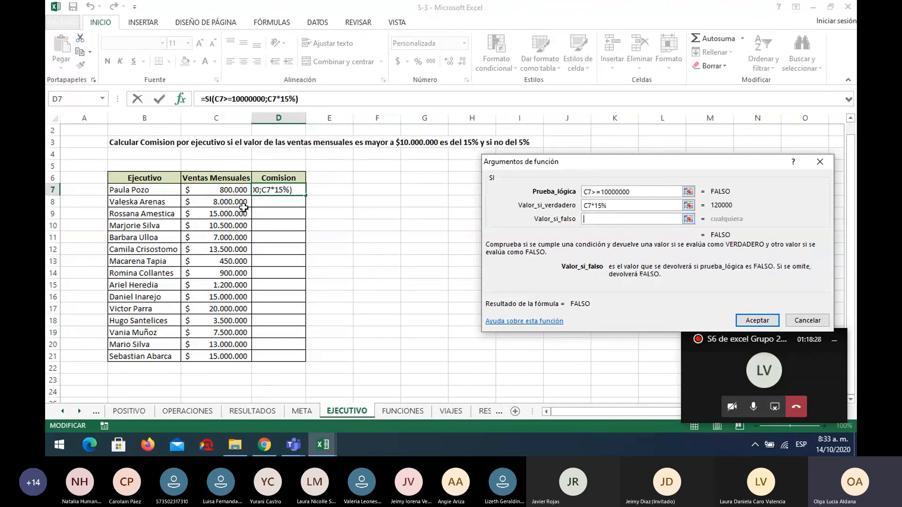
pyautogui.click(219, 193)
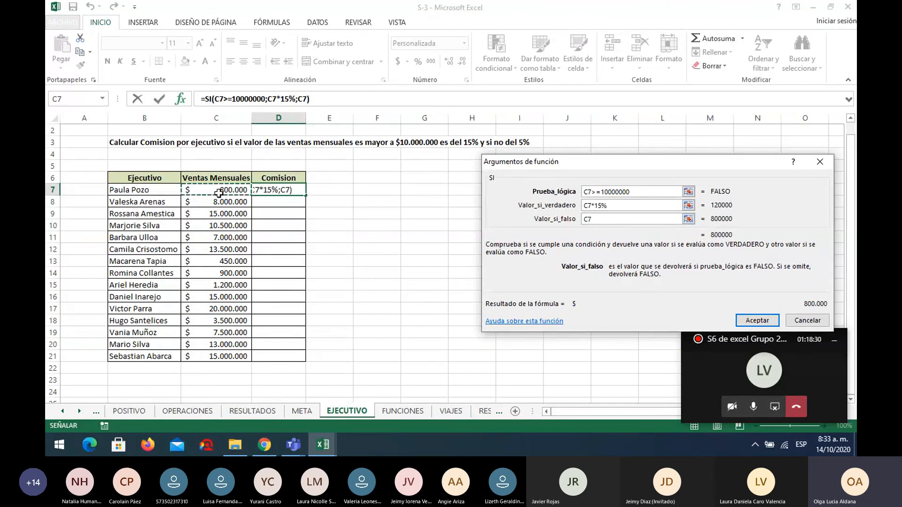
pyautogui.write('*5')
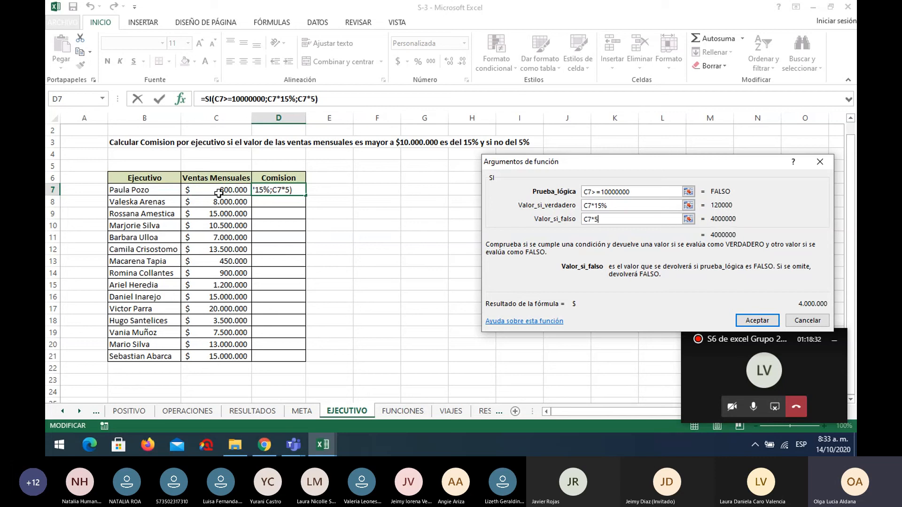
pyautogui.write('%')
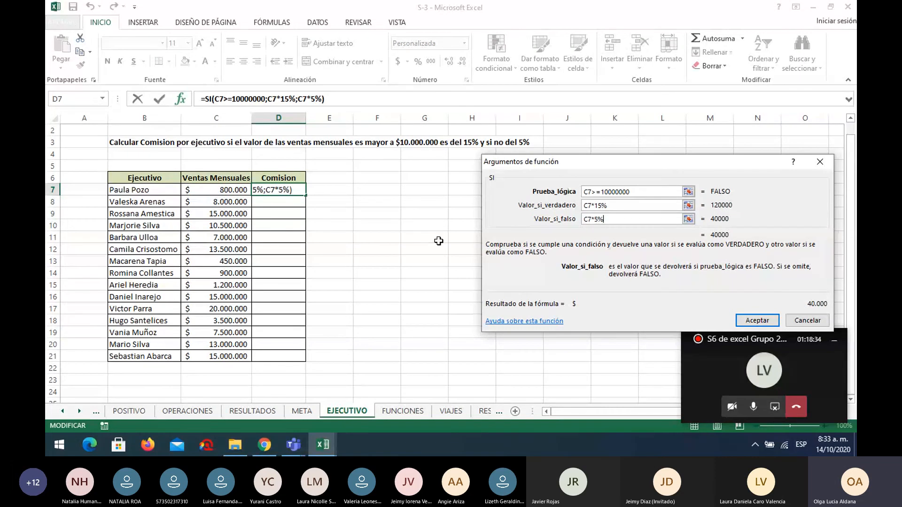
pyautogui.click(757, 320)
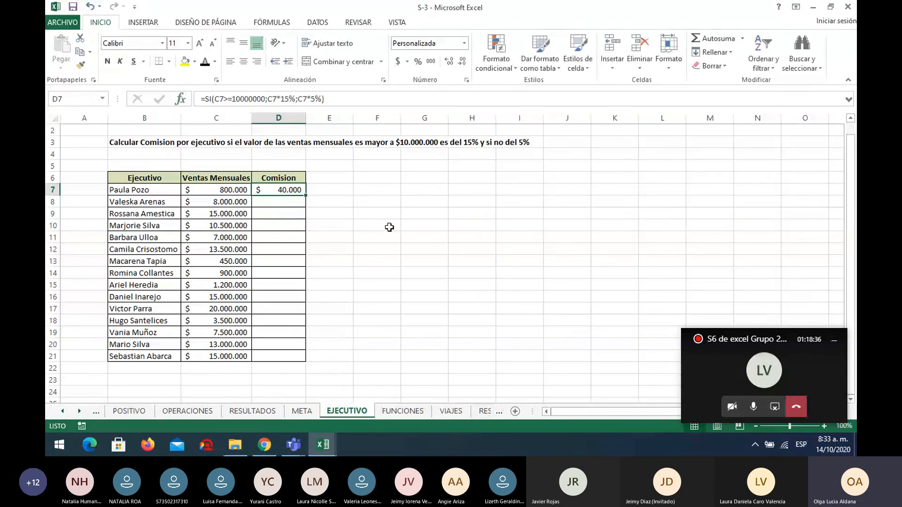
# Fill the commission formula from D7 down to D21 and check the monthly sales in C7:C9.
pyautogui.moveTo(306, 195); pyautogui.dragTo(302, 360)
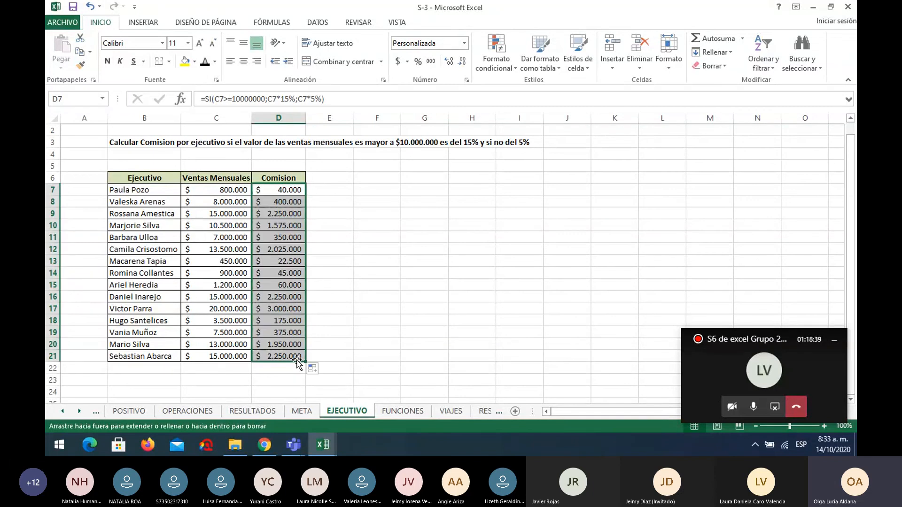
pyautogui.click(225, 189)
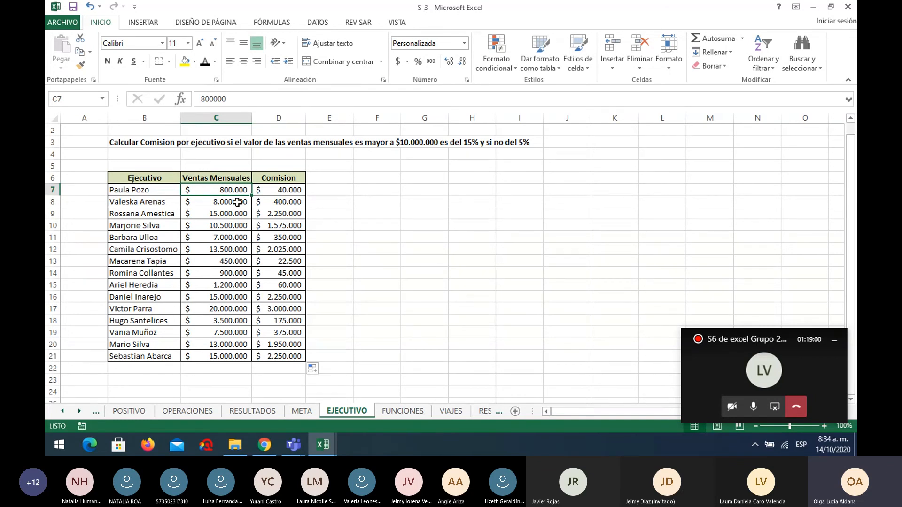
pyautogui.click(238, 202)
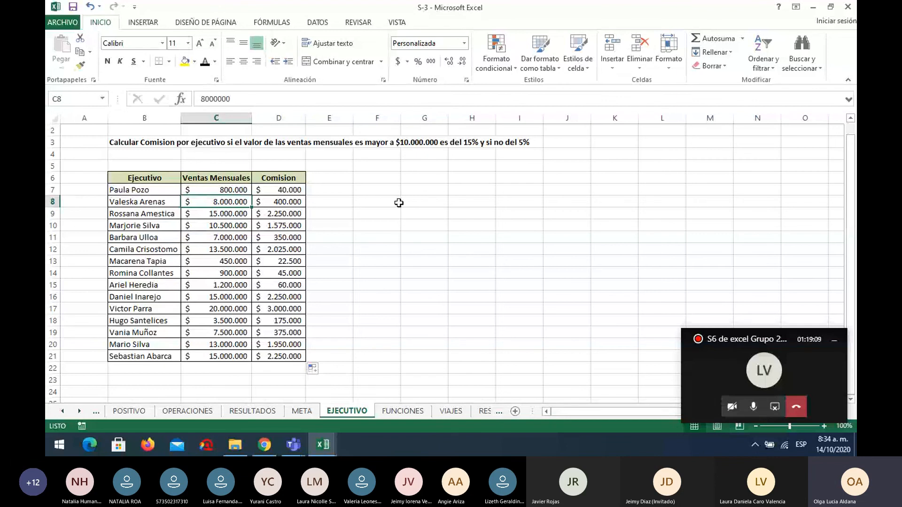
pyautogui.press('Down')
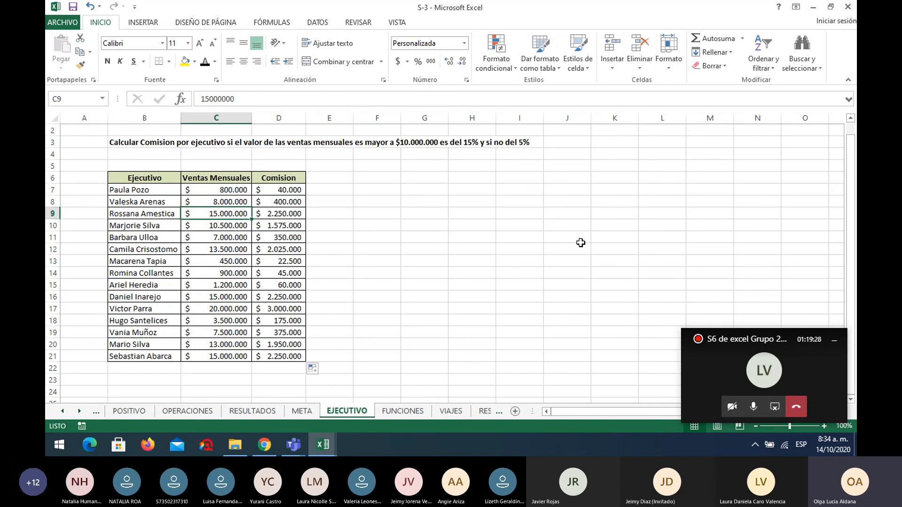
# On the FUNCIONES sheet, total Stand1's sales in H4 with =SUMA(B4:G4) and fill the formula down to H9.
pyautogui.click(402, 411)
pyautogui.scroll(3, 521, 348)
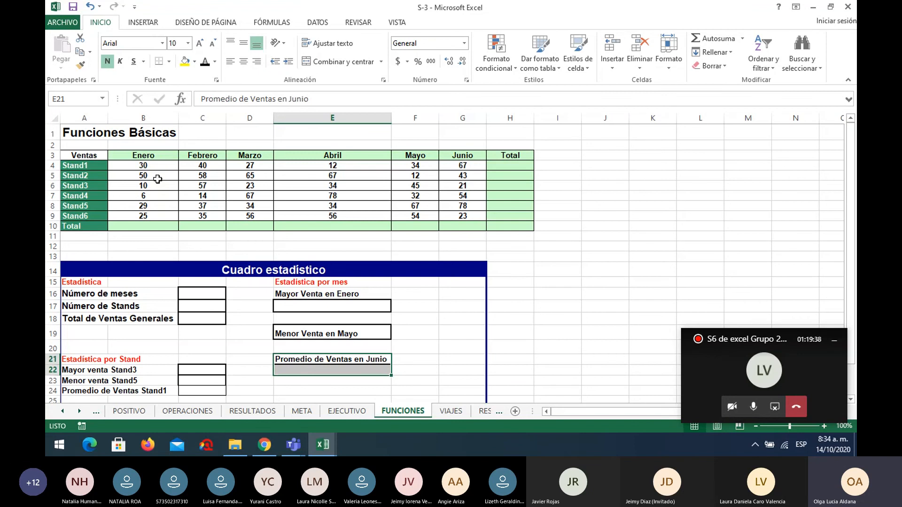
pyautogui.click(516, 165)
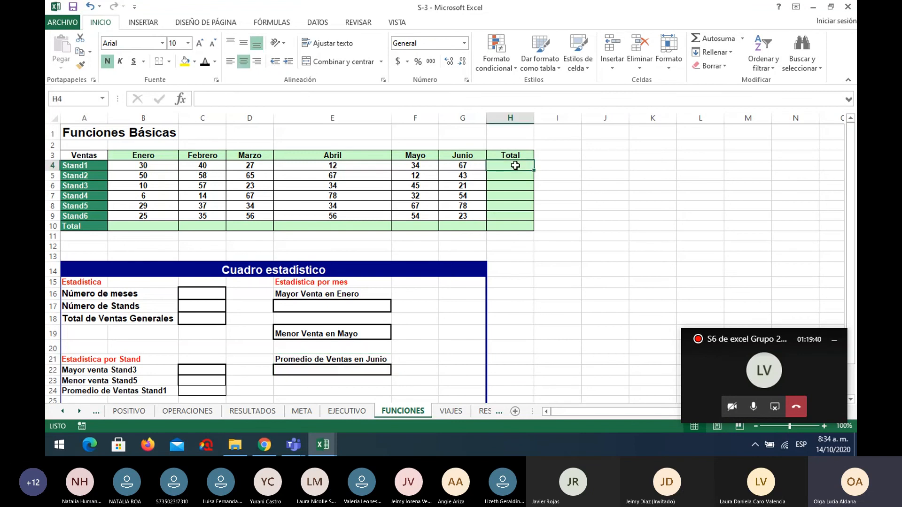
pyautogui.write('=suma')
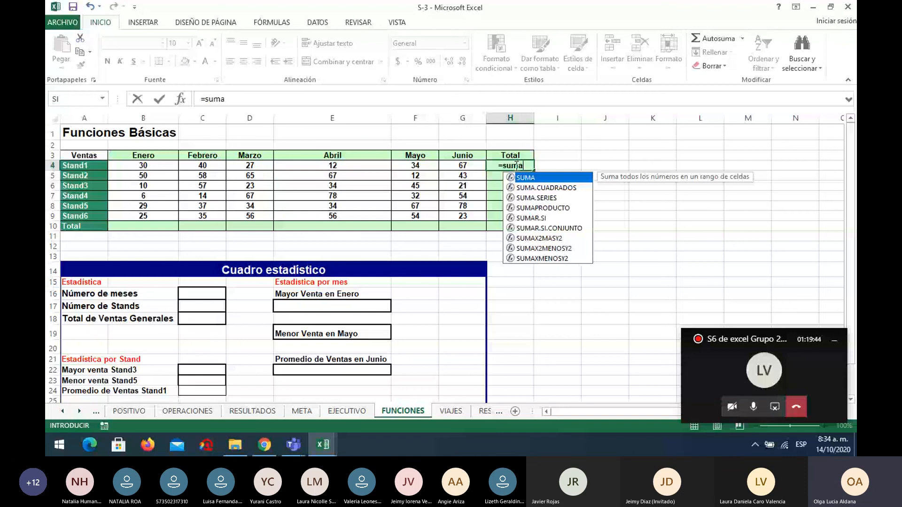
pyautogui.write('(')
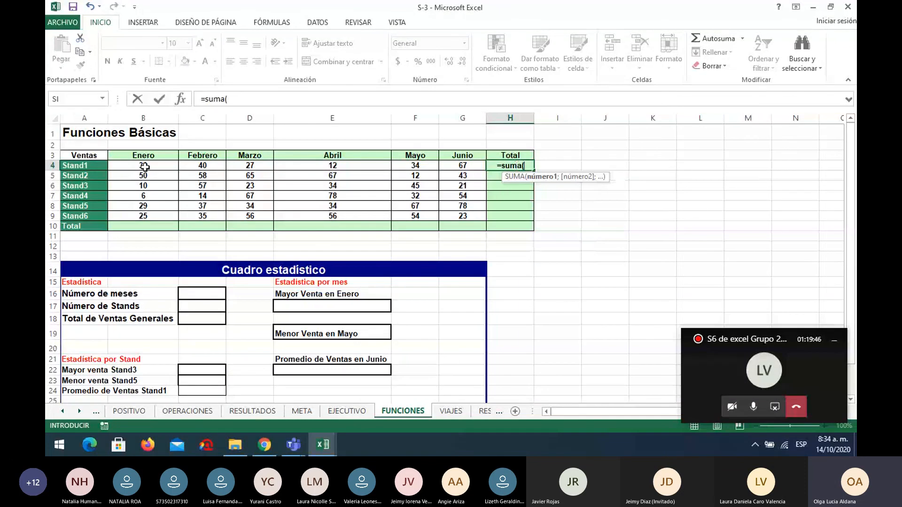
pyautogui.moveTo(143, 167); pyautogui.dragTo(446, 168)
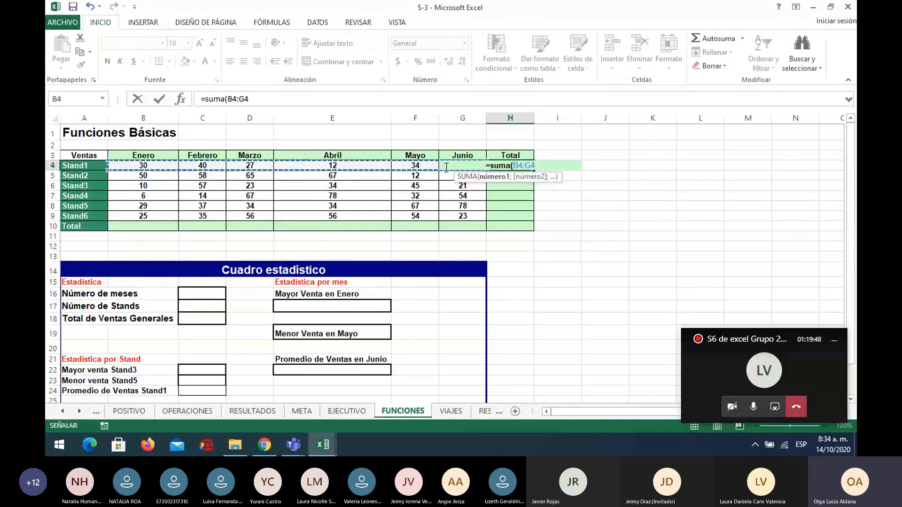
pyautogui.press('Return')
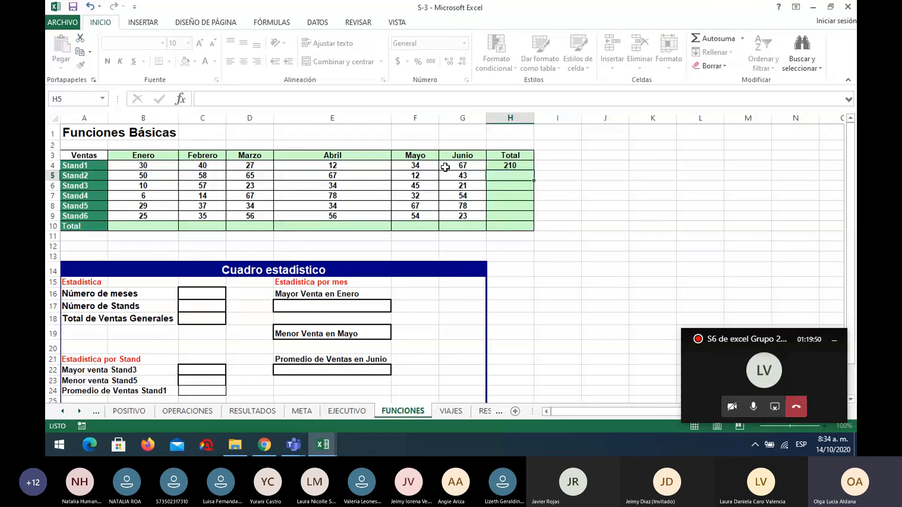
pyautogui.click(507, 165)
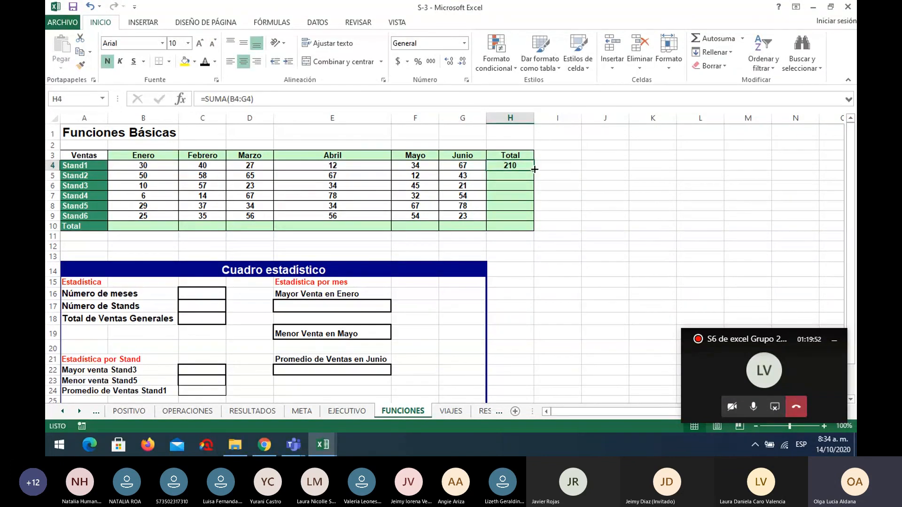
pyautogui.moveTo(534, 170); pyautogui.dragTo(534, 219)
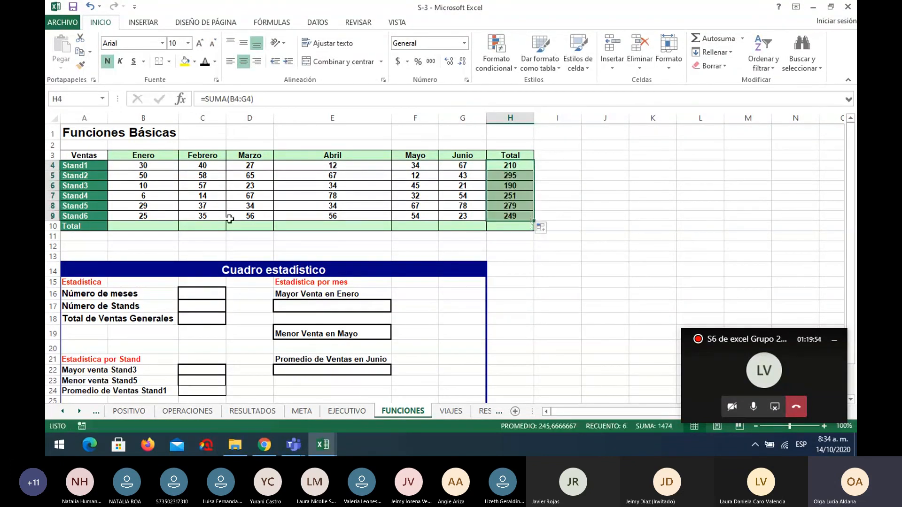
# Total the Enero sales in B10 with =SUMA(B4:B9).
pyautogui.click(147, 225)
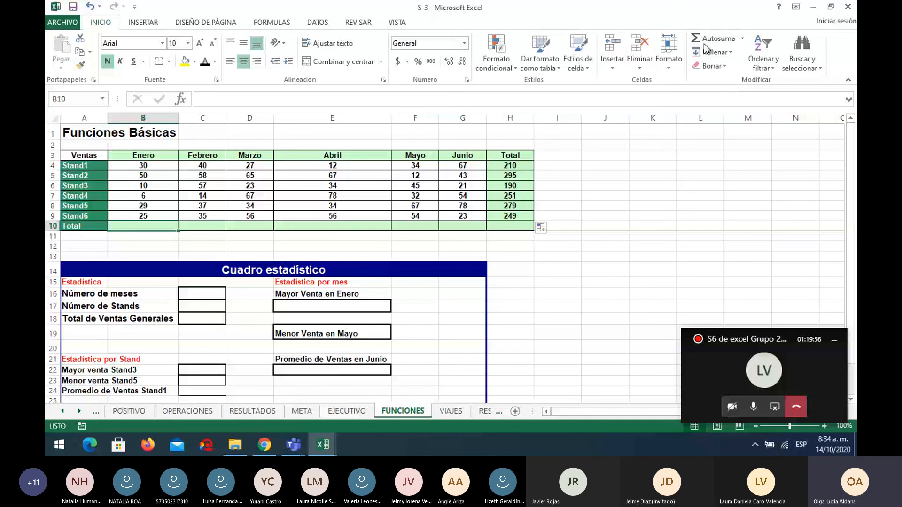
pyautogui.write('=')
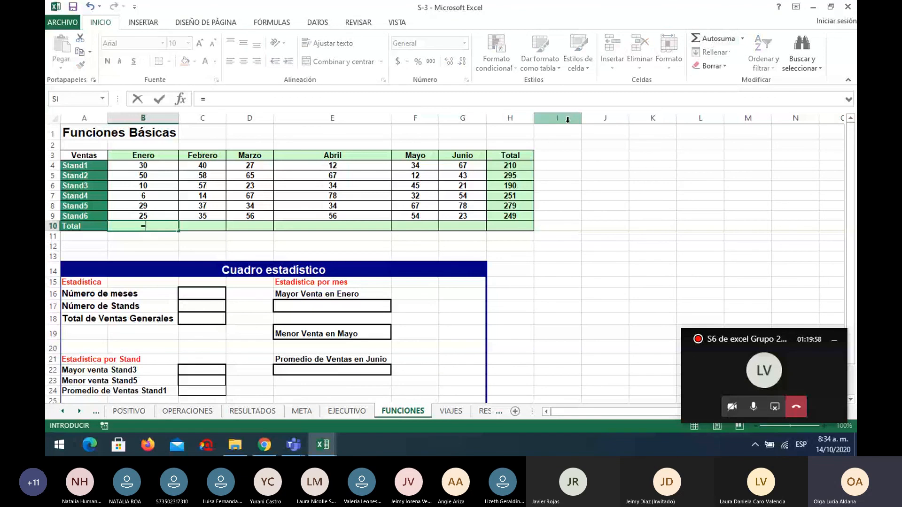
pyautogui.write('suma(')
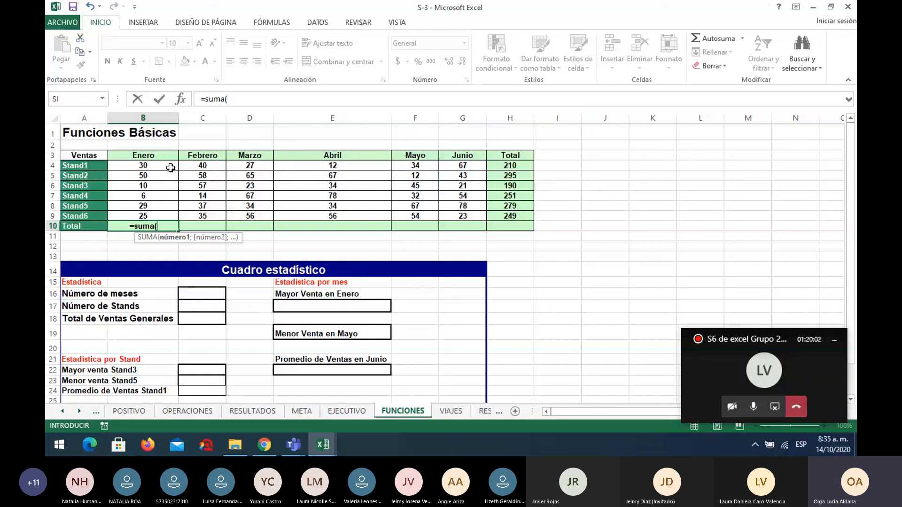
pyautogui.moveTo(171, 169); pyautogui.dragTo(178, 217)
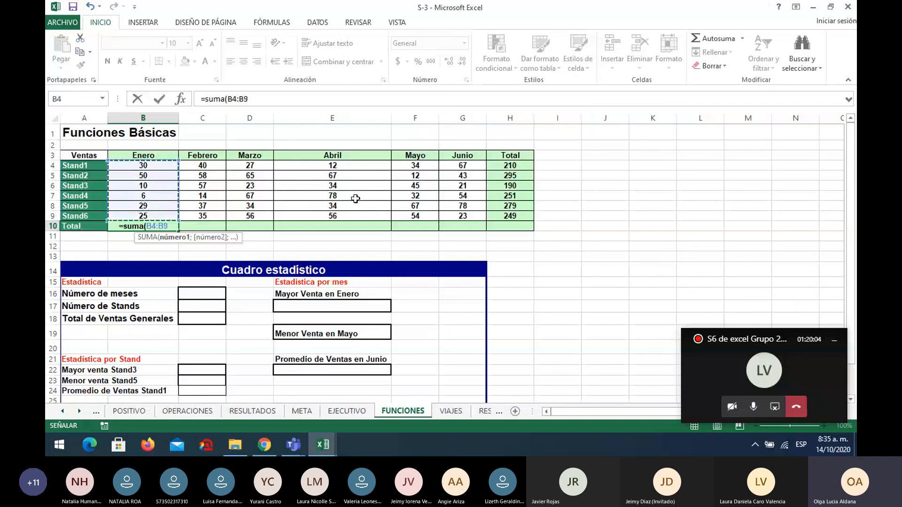
pyautogui.press('Return')
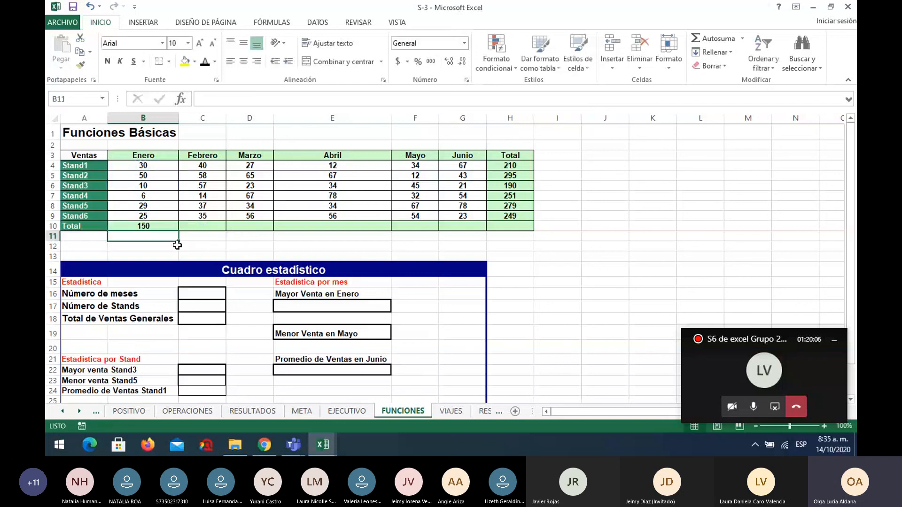
# Fill the Enero total formula from B10 across to H10 to total every month and the Total column.
pyautogui.click(163, 228)
pyautogui.moveTo(178, 230); pyautogui.dragTo(515, 227)
pyautogui.click(519, 228)
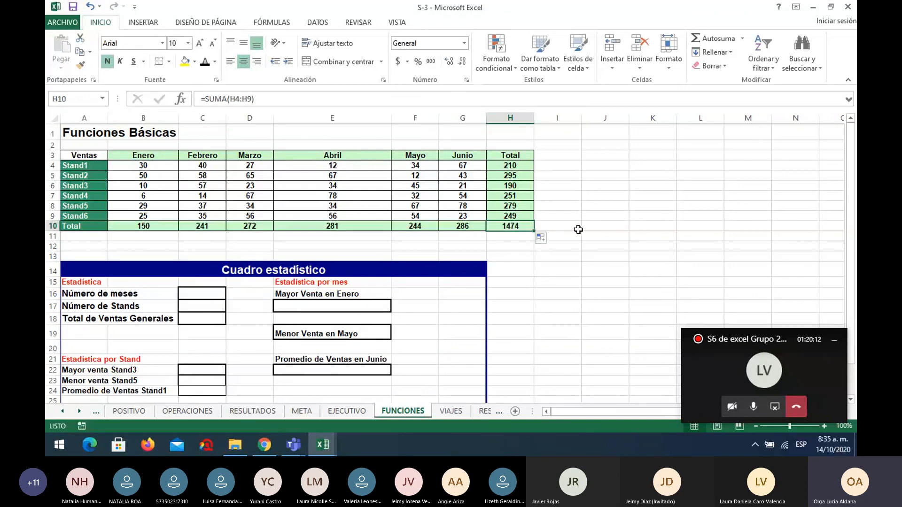
# Set Total de Ventas Generales in C18 to the grand total with the reference =H10.
pyautogui.click(201, 294)
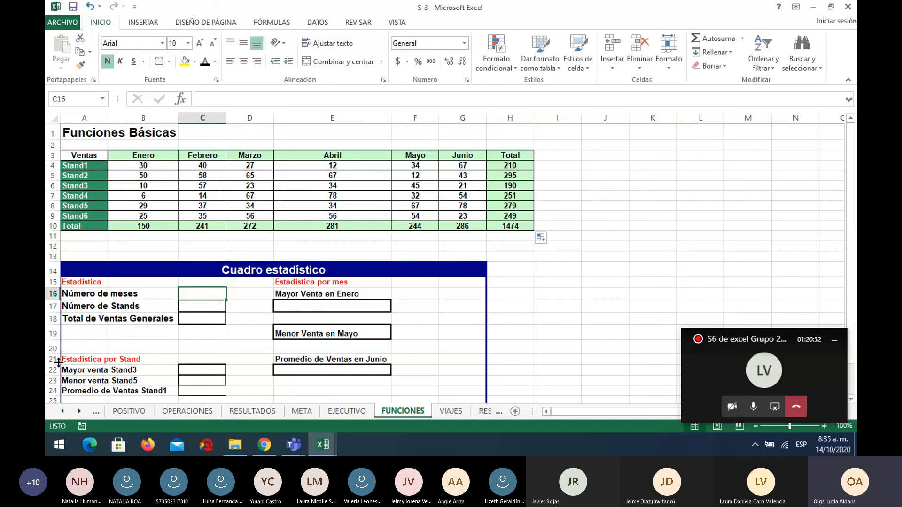
pyautogui.click(211, 323)
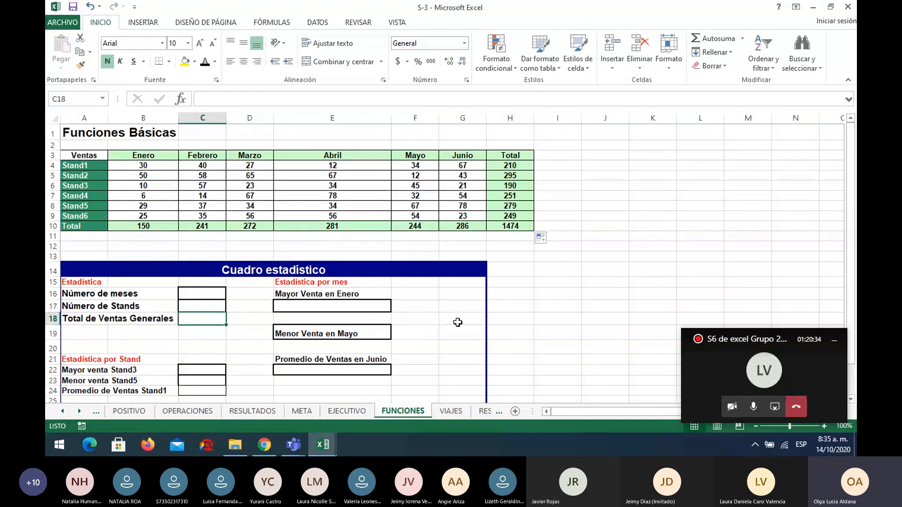
pyautogui.write('=')
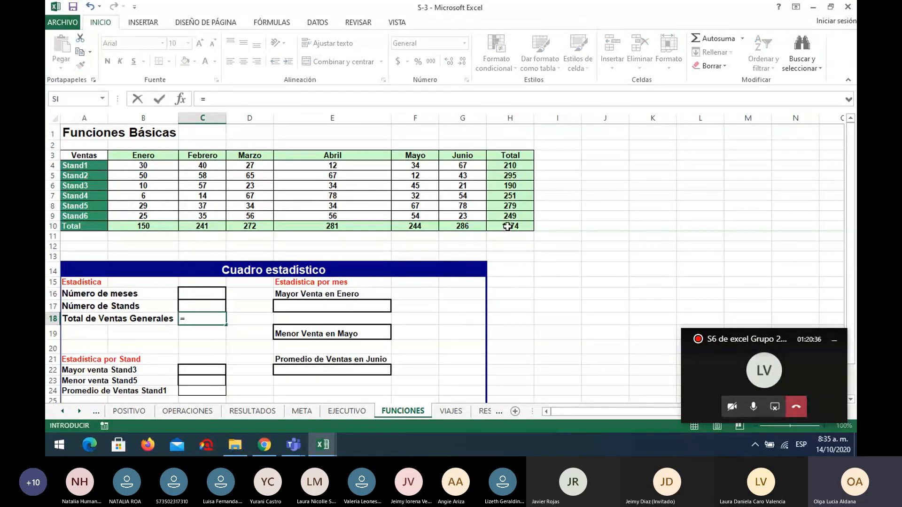
pyautogui.click(508, 226)
pyautogui.press('Return')
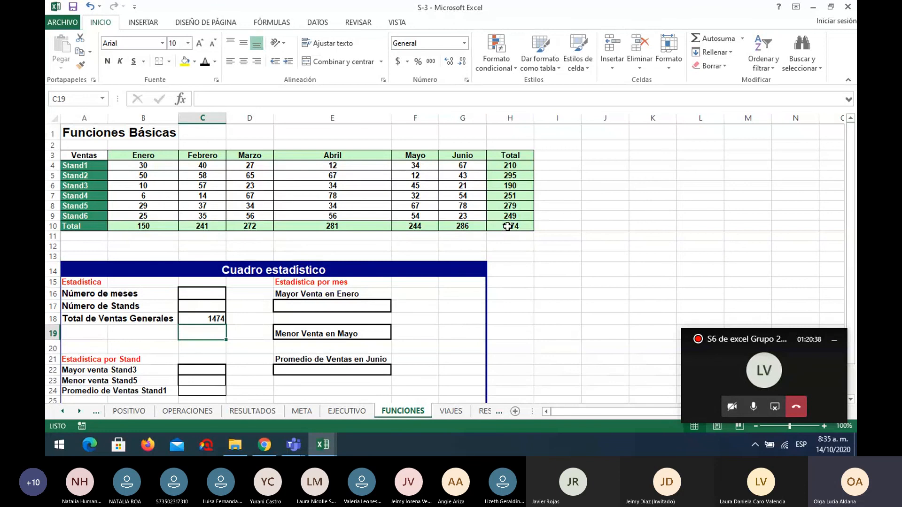
pyautogui.click(210, 369)
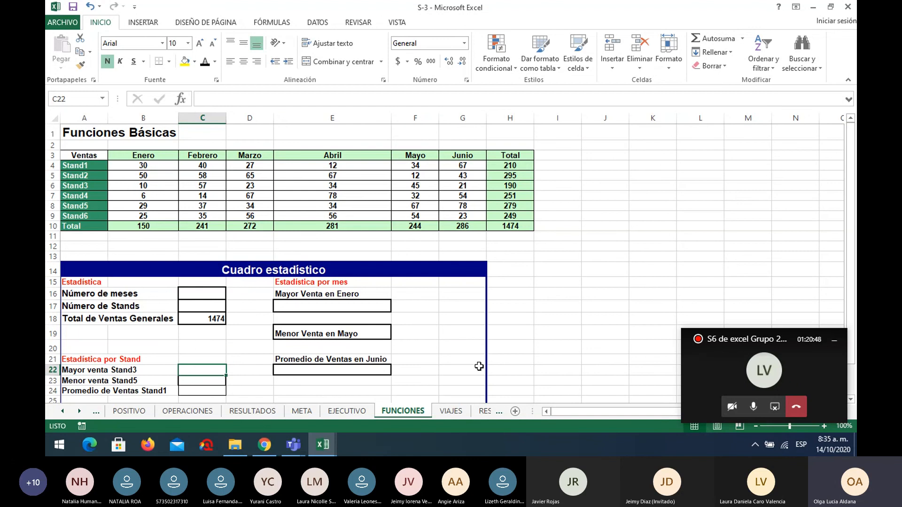
pyautogui.scroll(-1, 479, 366)
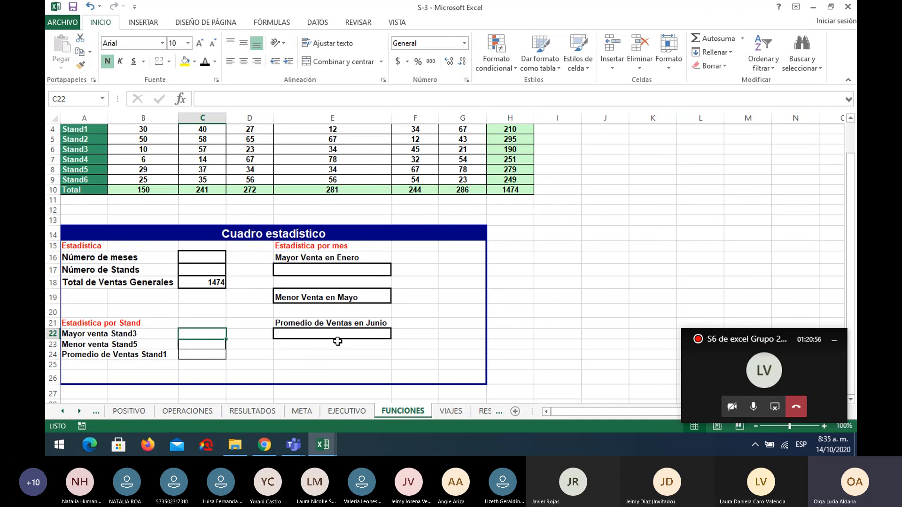
pyautogui.scroll(1, 337, 342)
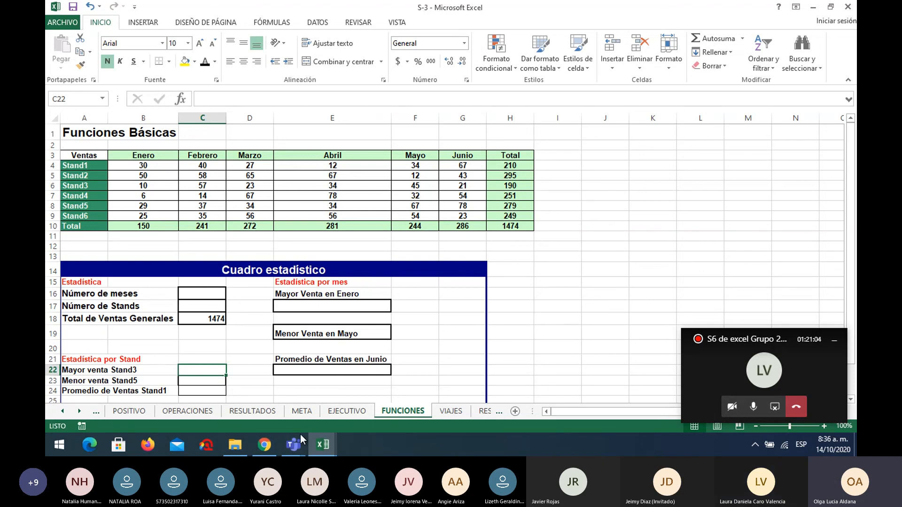
# Switch to the Microsoft Teams meeting window and send "Un abrazo" in the meeting chat.
pyautogui.moveTo(300, 435)
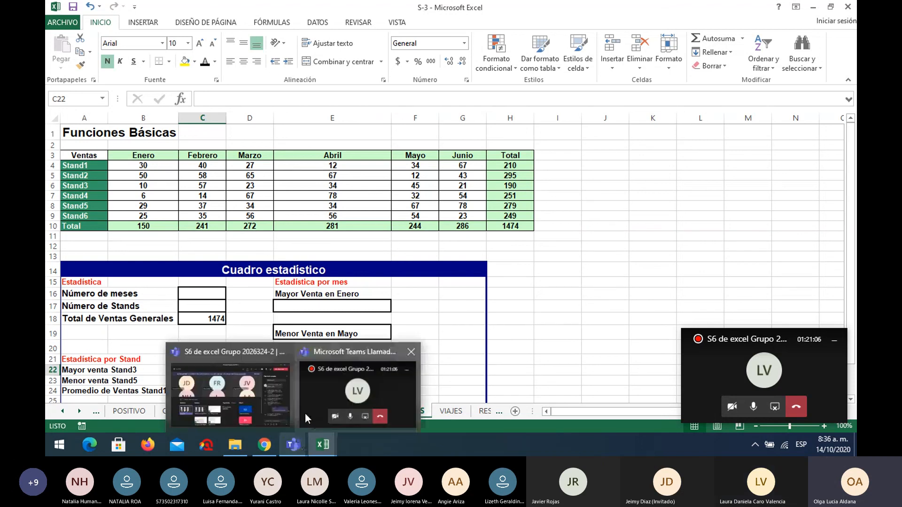
pyautogui.click(263, 422)
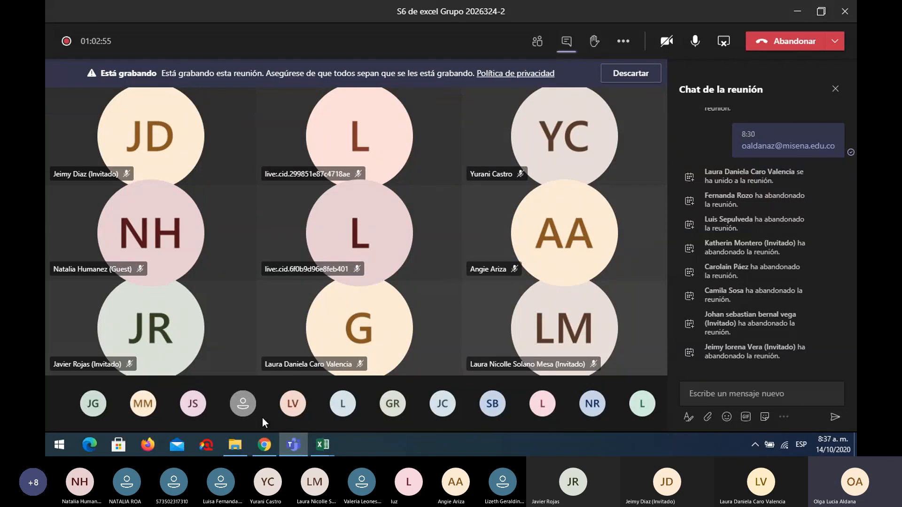
pyautogui.click(708, 392)
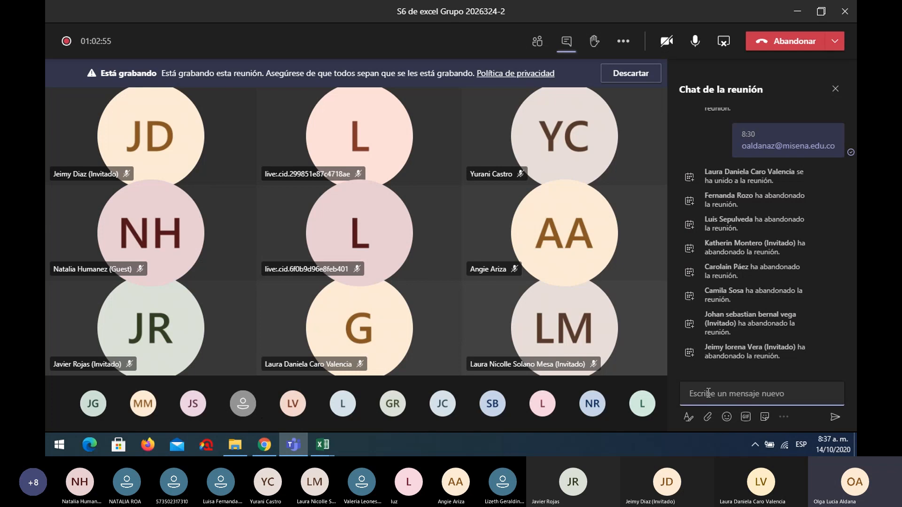
pyautogui.write('Un abr')
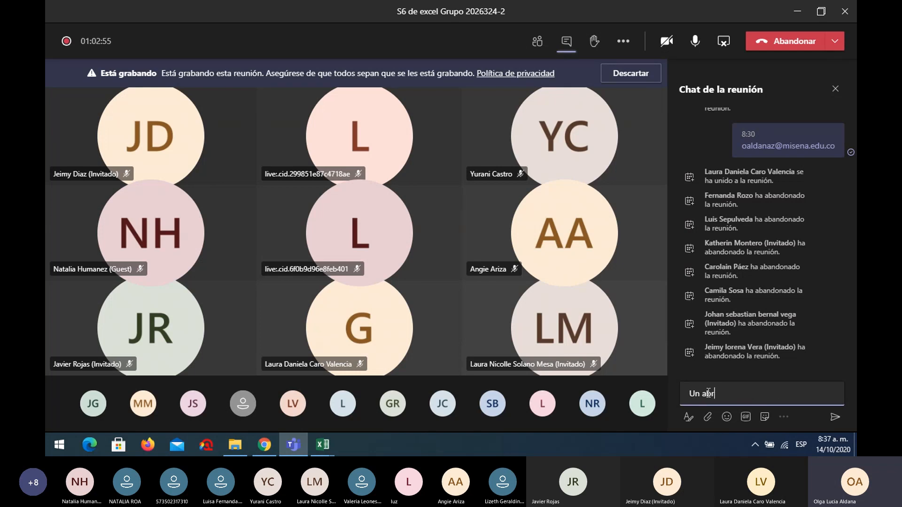
pyautogui.write('azo')
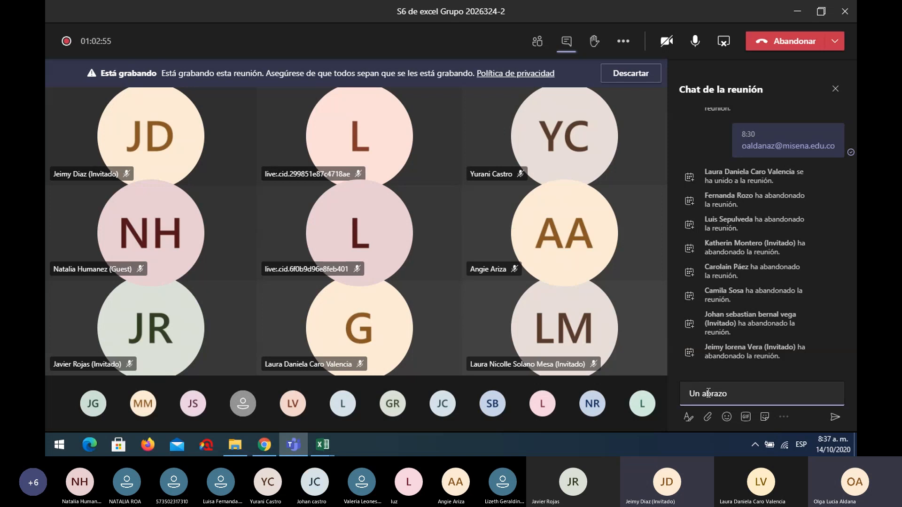
pyautogui.press('Return')
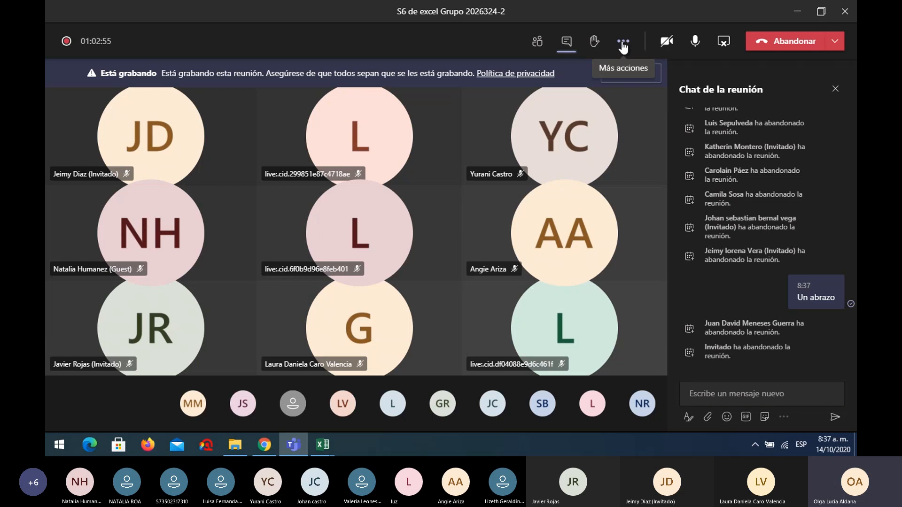
# Open the meeting's additional actions to stop the recording.
pyautogui.click(623, 46)
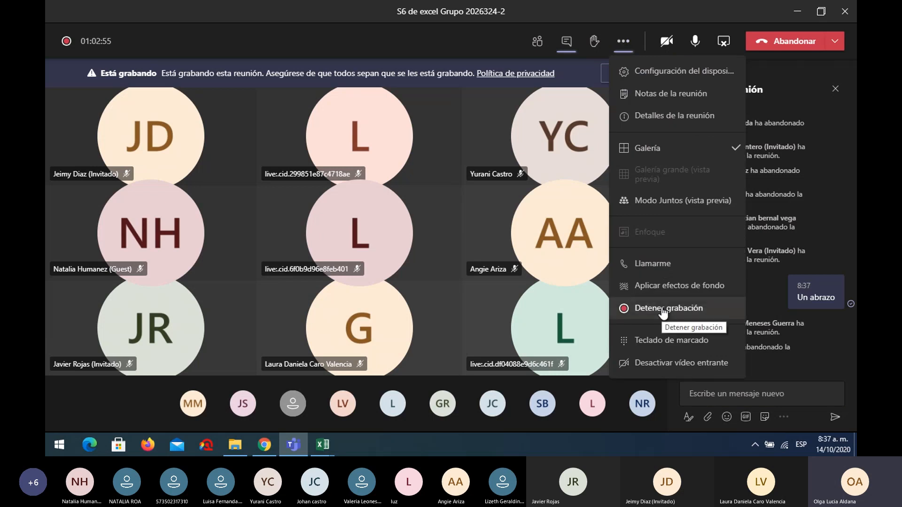